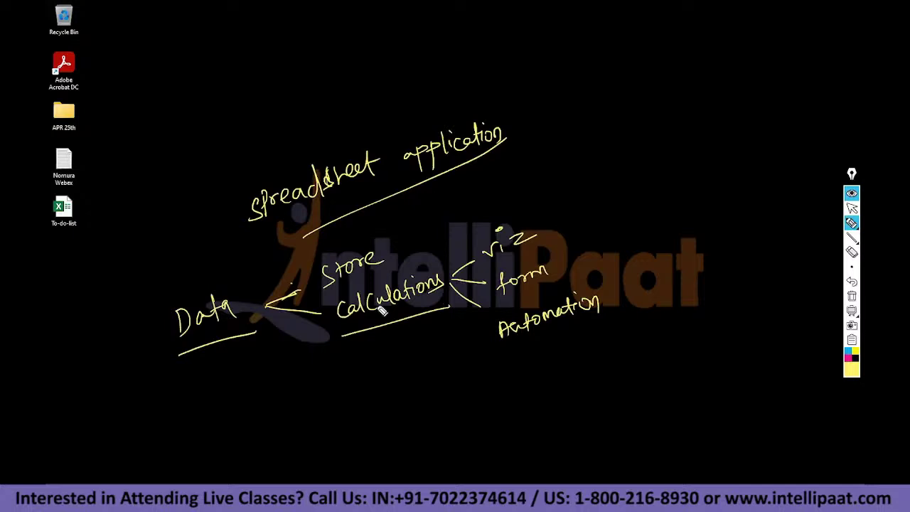
Step: Switch to the blank Excel workbook and view the Office product information for the account
left_click(852, 208)
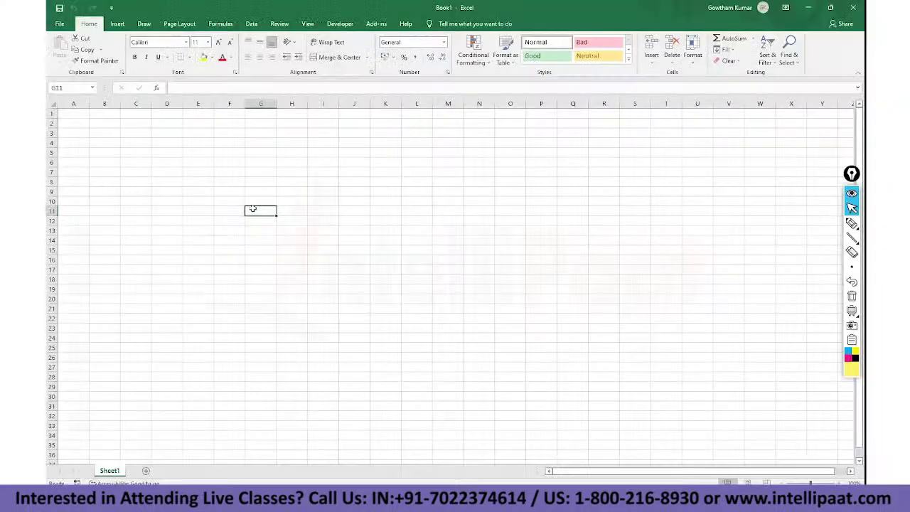
scroll(252, 208, "up", 4)
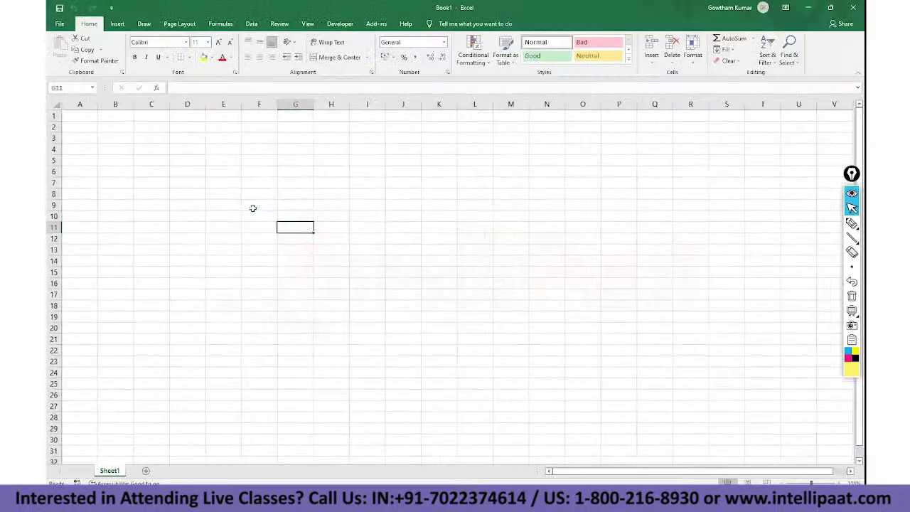
scroll(252, 208, "up", 1)
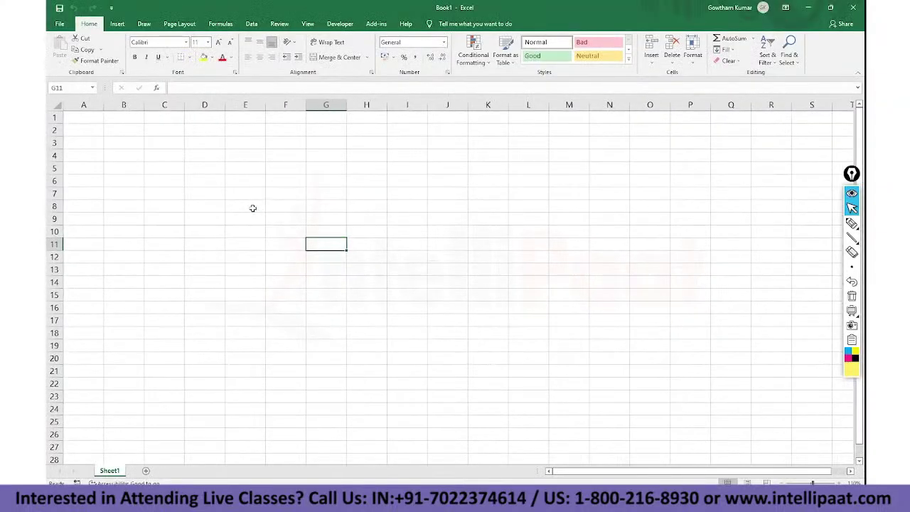
left_click(59, 24)
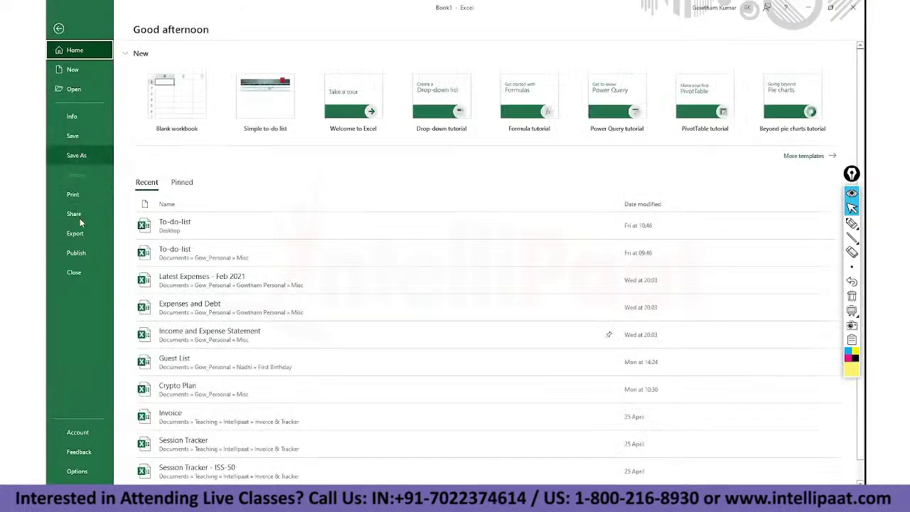
left_click(94, 440)
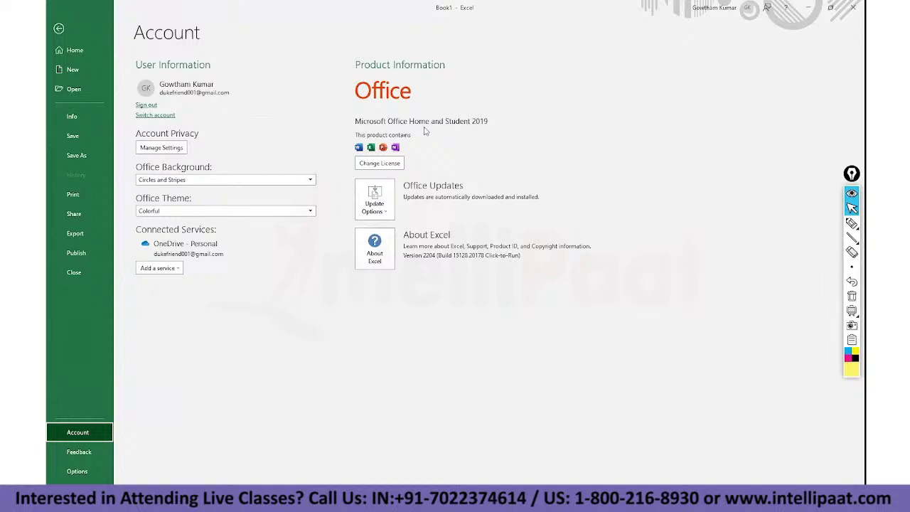
key("Escape")
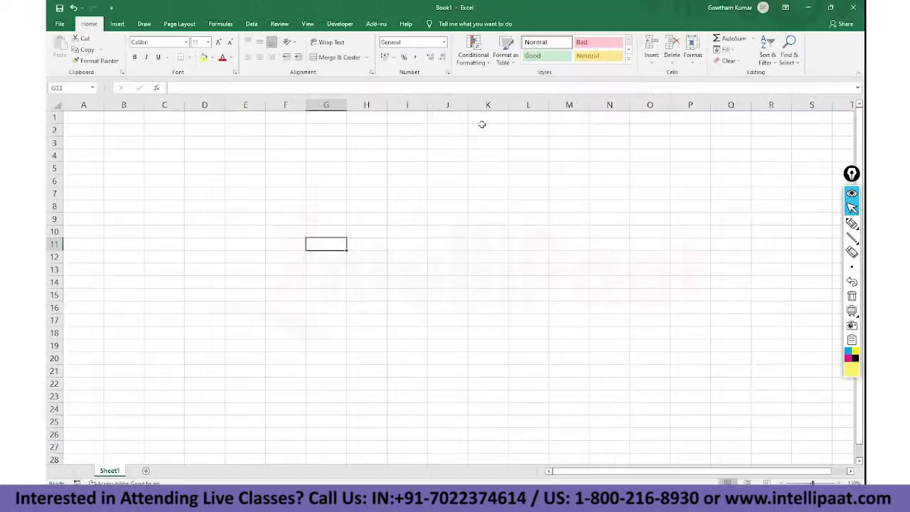
Step: Enter 2013 in cell A1 of Sheet1
left_click(311, 179)
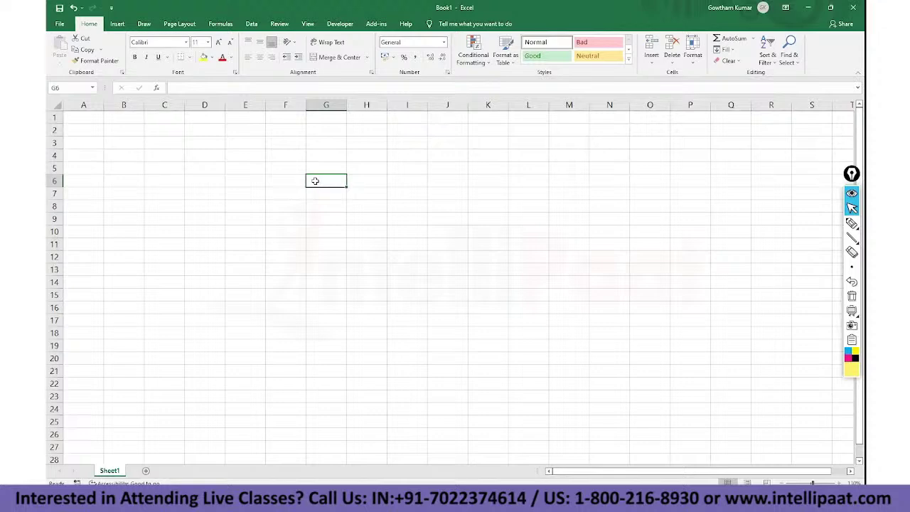
key("ctrl+Home")
type("2013")
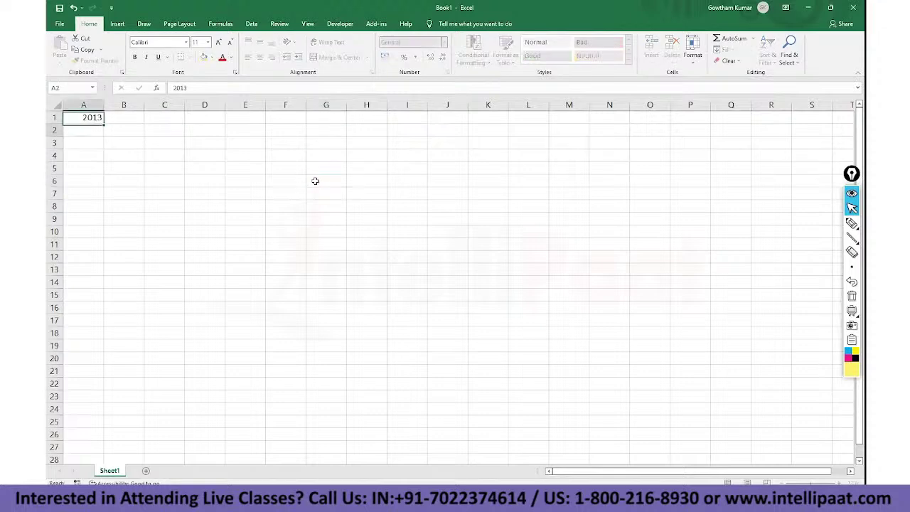
key("Return")
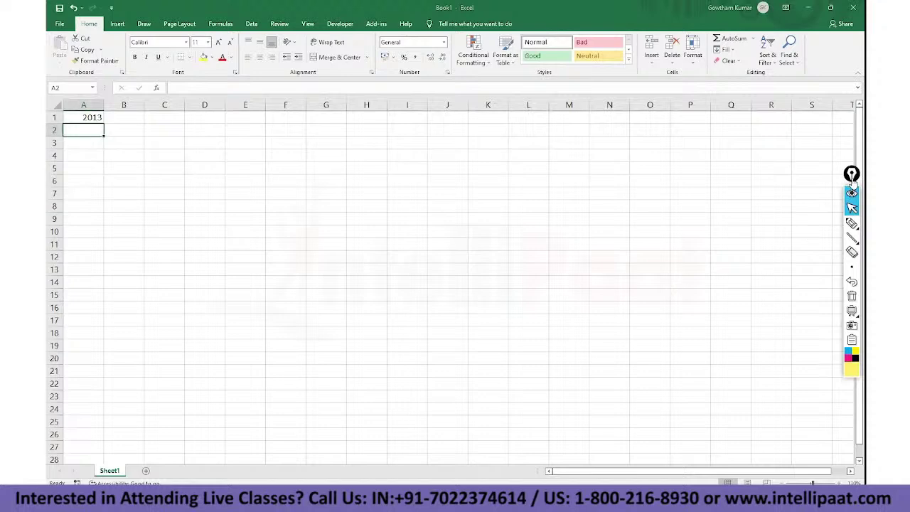
Step: Annotate the screen with red boxes around the ribbon tabs, cell grid, column and row headers, sheet tab, formula bar and name box
left_click(852, 176)
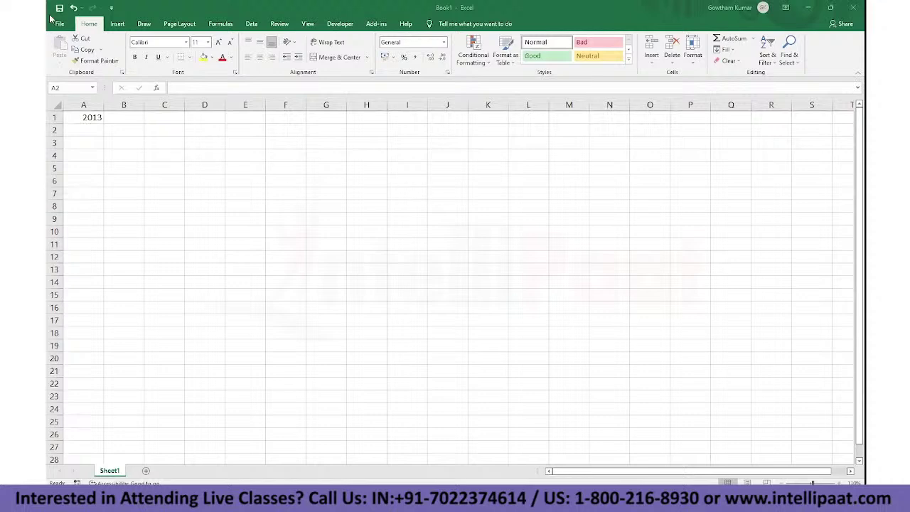
mouse_move(50, 17)
left_mouse_down()
mouse_move(111, 34)
mouse_move(420, 35)
left_mouse_up()
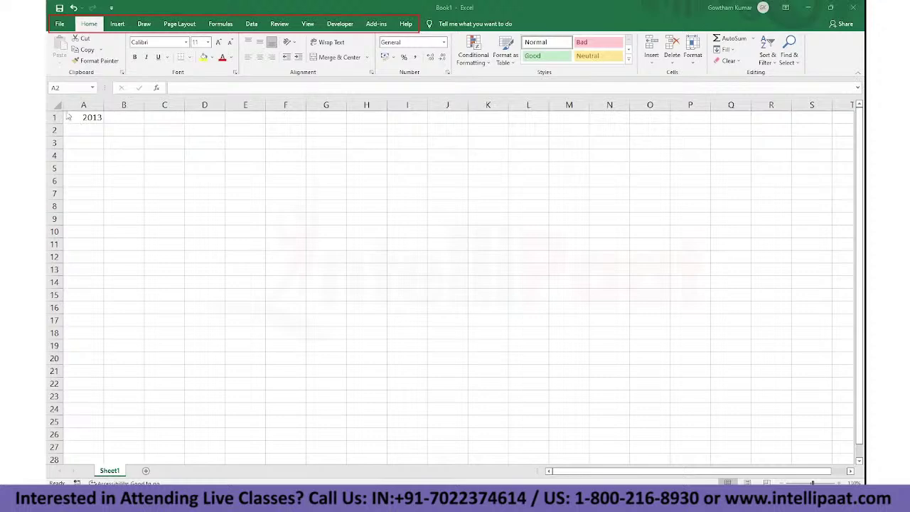
mouse_move(66, 112)
left_mouse_down()
mouse_move(172, 285)
mouse_move(590, 347)
mouse_move(833, 409)
mouse_move(852, 464)
left_mouse_up()
mouse_move(64, 104)
left_mouse_down()
mouse_move(204, 135)
mouse_move(645, 114)
mouse_move(807, 126)
mouse_move(839, 112)
left_mouse_up()
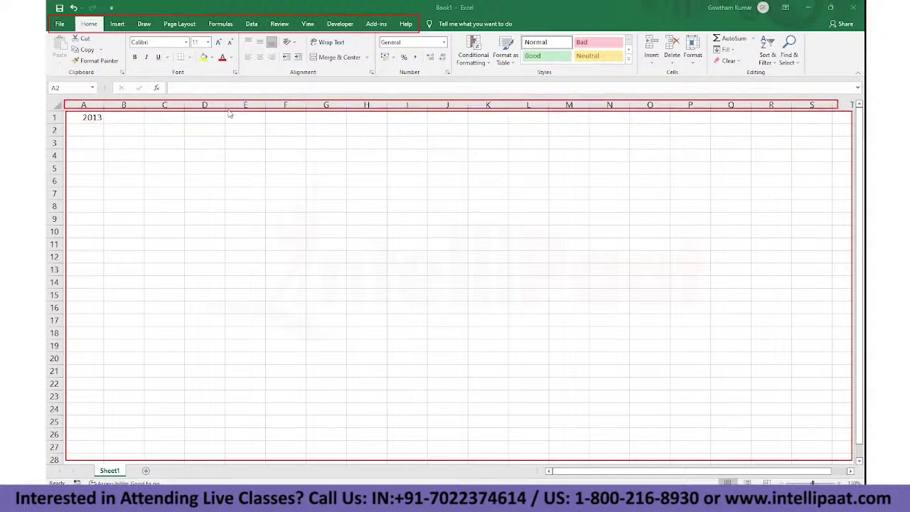
mouse_move(48, 112)
left_mouse_down()
mouse_move(68, 277)
mouse_move(62, 464)
mouse_move(131, 479)
left_mouse_up()
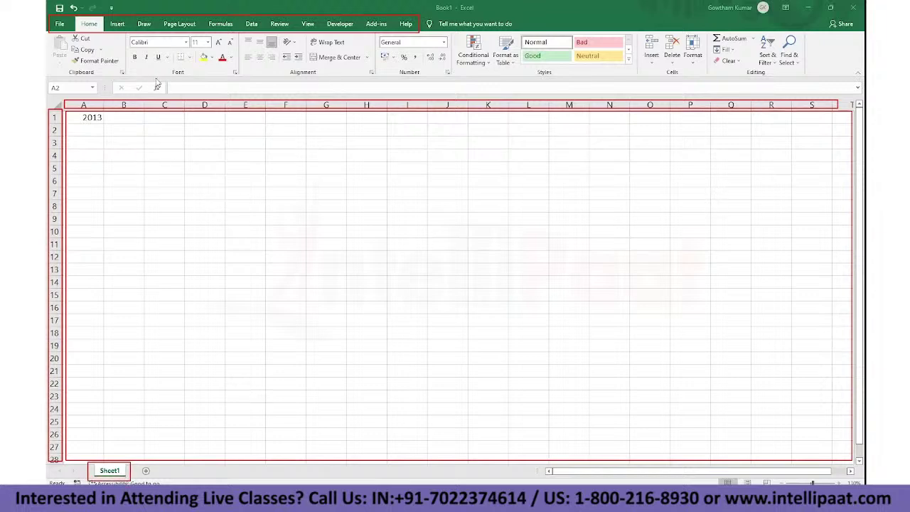
left_click_drag(157, 79, 317, 98)
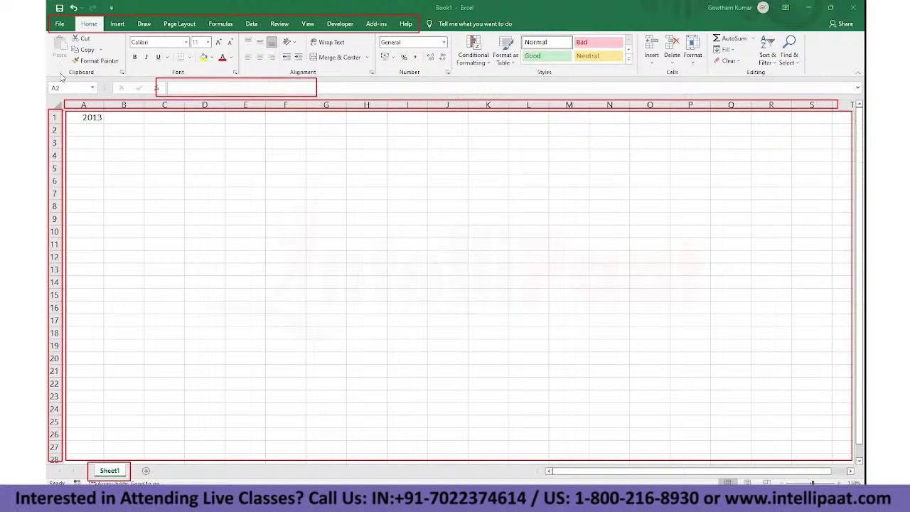
left_click_drag(47, 77, 91, 95)
Step: Handwrite "Spreadsheet (matrix)" in green over the grid, with "rows X cols" beneath it
mouse_move(260, 269)
left_mouse_down()
mouse_move(244, 309)
mouse_move(319, 286)
mouse_move(346, 268)
mouse_move(363, 276)
mouse_move(384, 270)
mouse_move(410, 239)
mouse_move(450, 269)
mouse_move(475, 243)
mouse_move(549, 213)
mouse_move(542, 234)
left_mouse_up()
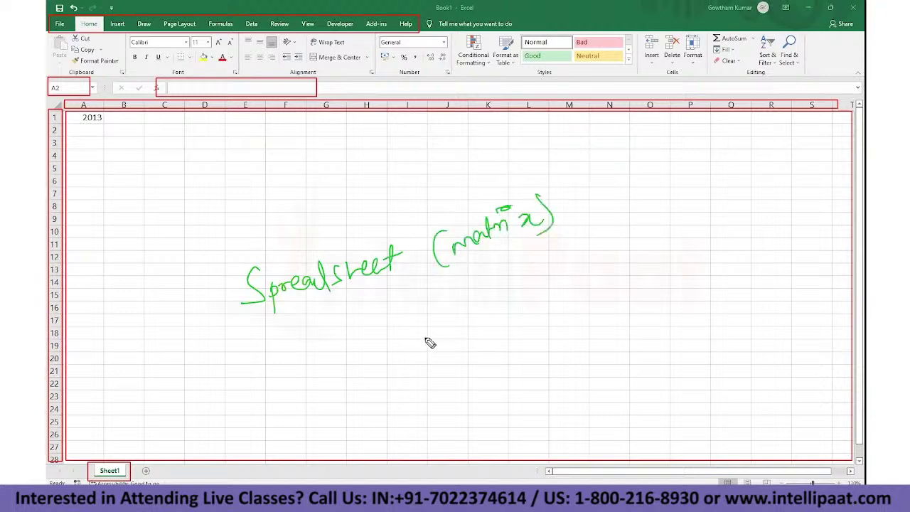
mouse_move(430, 300)
left_mouse_down()
mouse_move(433, 325)
mouse_move(528, 268)
mouse_move(563, 275)
mouse_move(586, 256)
mouse_move(606, 267)
left_mouse_up()
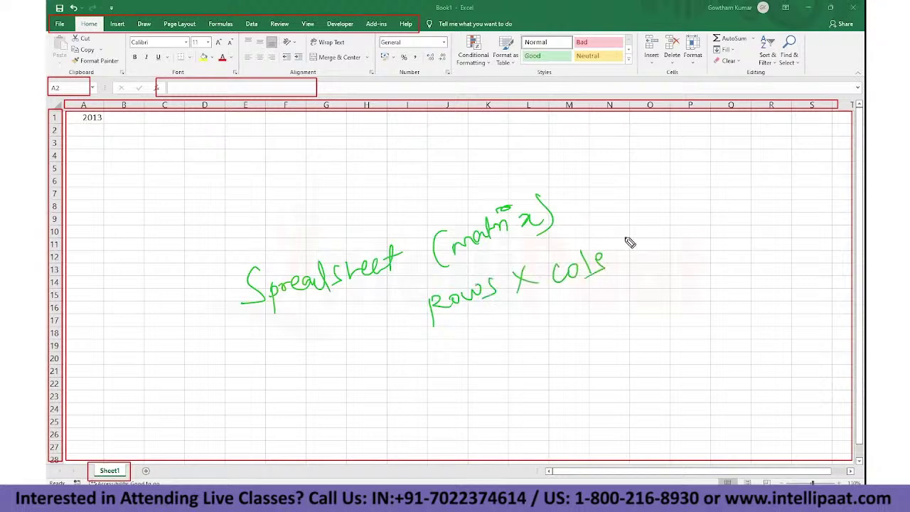
Step: Sketch a bracketed 2 x 2 matrix containing 1, 2, 3 and 4, labelling its rows and its columns C1 and C2
mouse_move(643, 200)
left_mouse_down()
mouse_move(673, 199)
mouse_move(700, 268)
left_mouse_up()
left_click_drag(745, 190, 739, 253)
mouse_move(674, 210)
left_mouse_down()
mouse_move(677, 219)
mouse_move(732, 207)
left_mouse_up()
left_click_drag(682, 249, 695, 264)
left_click_drag(728, 238, 725, 267)
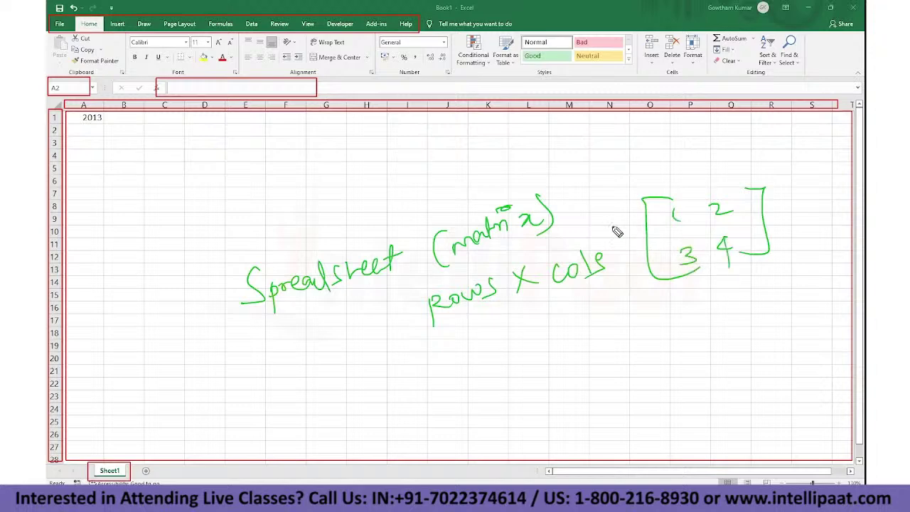
left_click_drag(624, 234, 637, 233)
mouse_move(627, 265)
left_mouse_down()
mouse_move(628, 276)
mouse_move(643, 272)
left_mouse_up()
left_click_drag(686, 175, 680, 190)
mouse_move(690, 184)
left_mouse_down()
mouse_move(692, 192)
mouse_move(741, 182)
left_mouse_up()
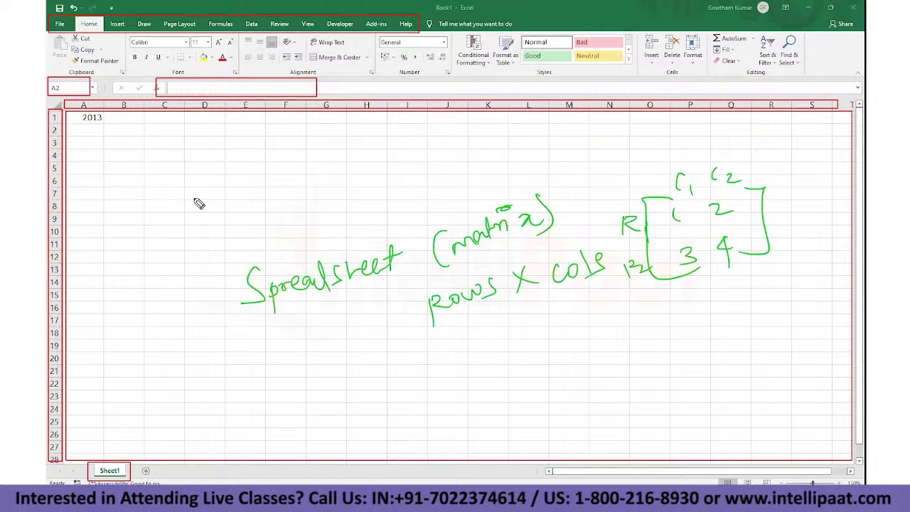
Step: Draw arrows from the column and row headers and handwrite a "Columns" note about alphabet labels with a circled number beneath it
mouse_move(104, 103)
left_mouse_down()
mouse_move(127, 153)
mouse_move(133, 141)
left_mouse_up()
mouse_move(58, 207)
left_mouse_down()
mouse_move(118, 179)
mouse_move(114, 205)
left_mouse_up()
mouse_move(205, 108)
left_mouse_down()
mouse_move(223, 171)
mouse_move(246, 177)
mouse_move(280, 175)
mouse_move(309, 152)
mouse_move(291, 170)
mouse_move(337, 161)
mouse_move(372, 178)
mouse_move(391, 151)
mouse_move(412, 145)
mouse_move(412, 158)
left_mouse_up()
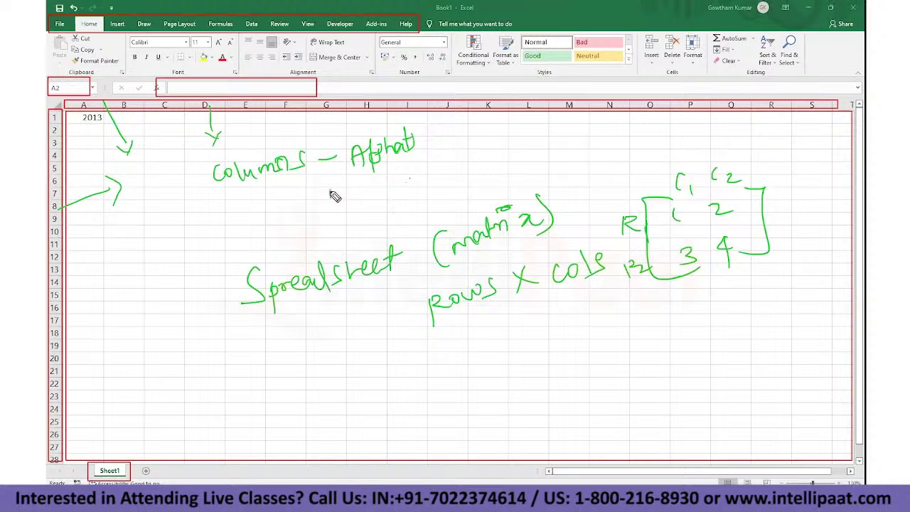
left_click_drag(332, 190, 333, 208)
left_click_drag(339, 199, 362, 206)
left_click_drag(390, 175, 373, 178)
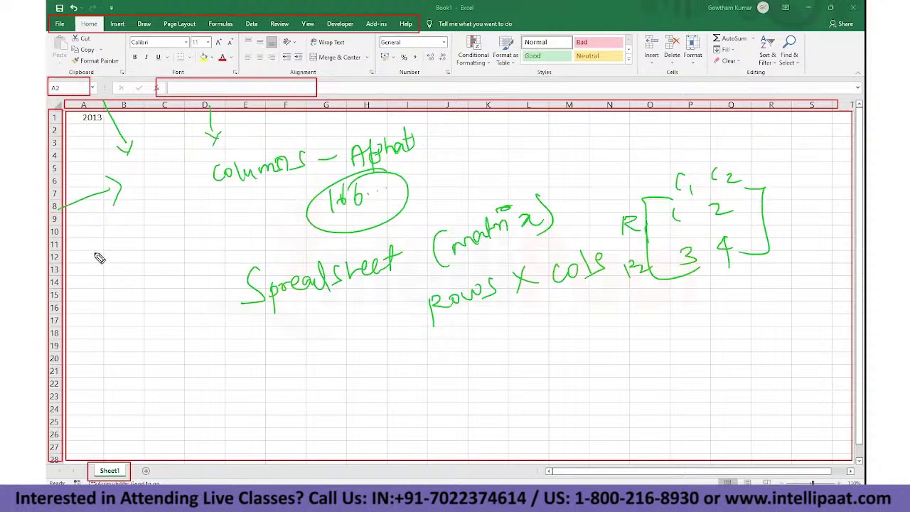
Step: Handwrite "1 million" near the row numbers and add a number below it
mouse_move(114, 262)
left_mouse_down()
mouse_move(115, 279)
mouse_move(170, 256)
mouse_move(183, 265)
mouse_move(178, 260)
mouse_move(207, 258)
left_mouse_up()
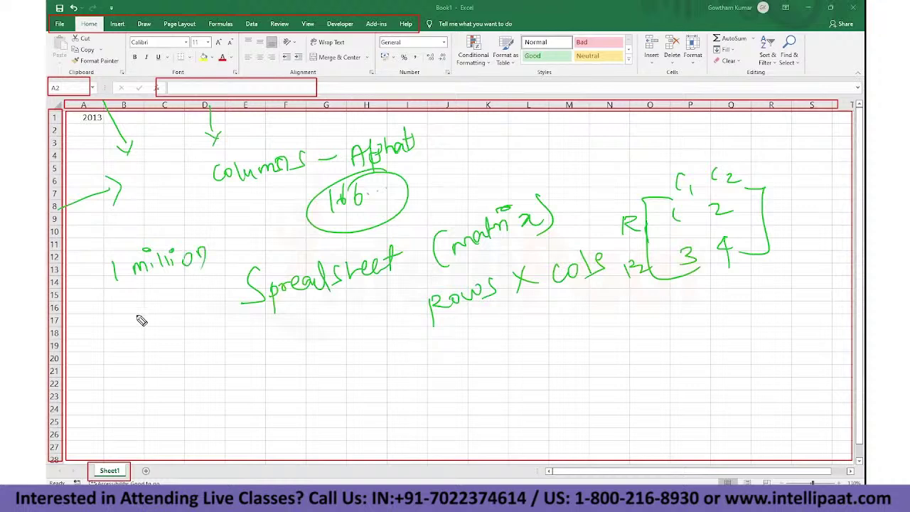
left_click_drag(131, 301, 131, 315)
left_click_drag(147, 300, 191, 306)
left_click(204, 292)
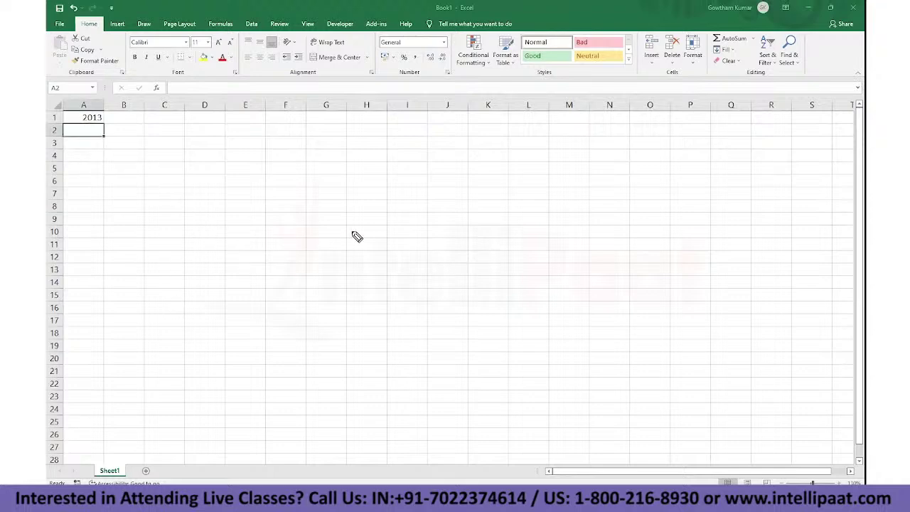
Step: Circle an area of the grid and mark column I, row 11 and the cell where they meet in green
left_click_drag(377, 201, 371, 205)
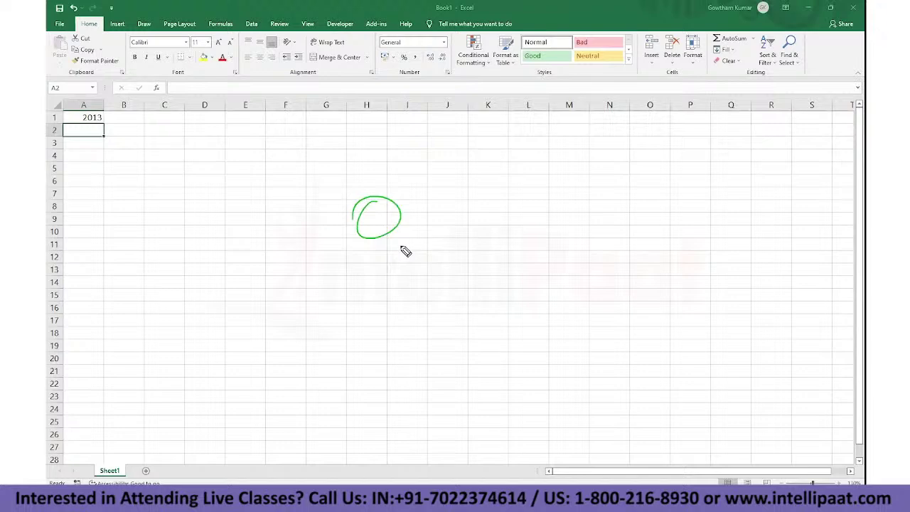
left_click_drag(406, 116, 408, 102)
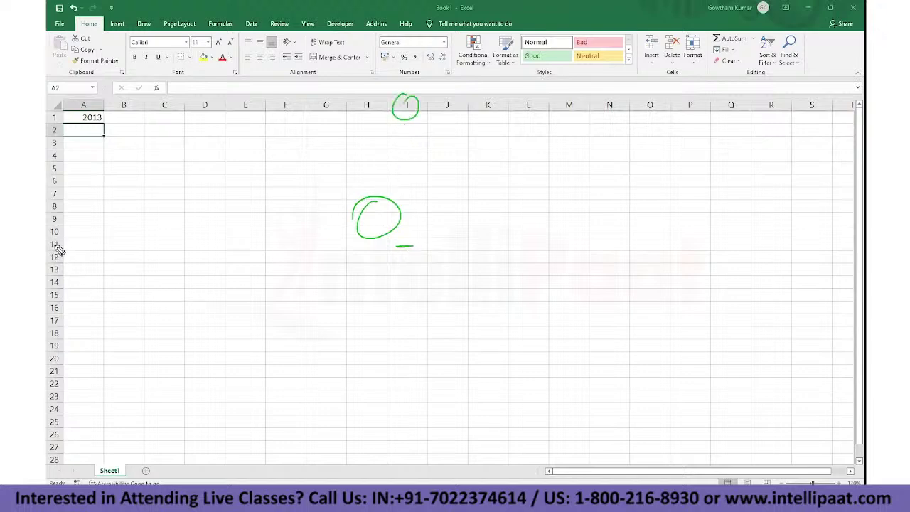
left_click_drag(54, 245, 83, 243)
left_click_drag(405, 245, 424, 249)
left_click(409, 82)
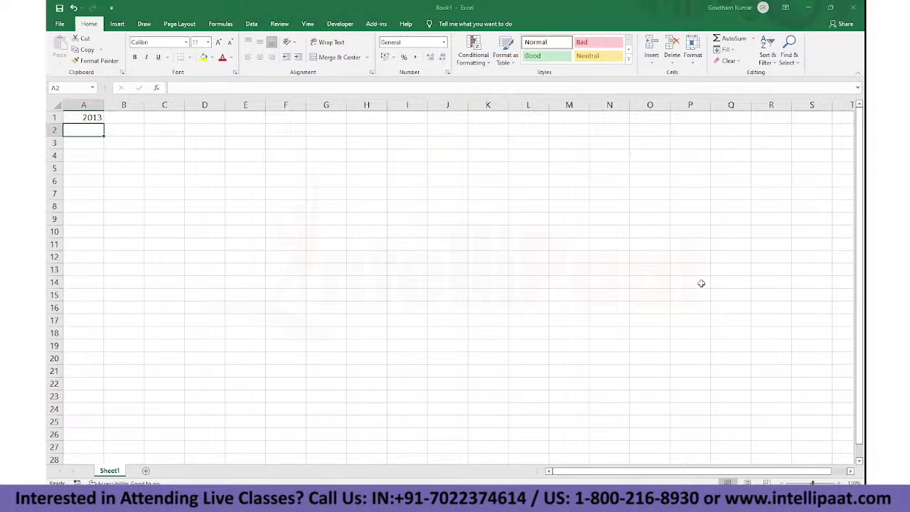
Step: Leave annotation mode and go to the last row of column A in Sheet1
left_click(479, 267)
key("ctrl+Left")
key("ctrl+Down")
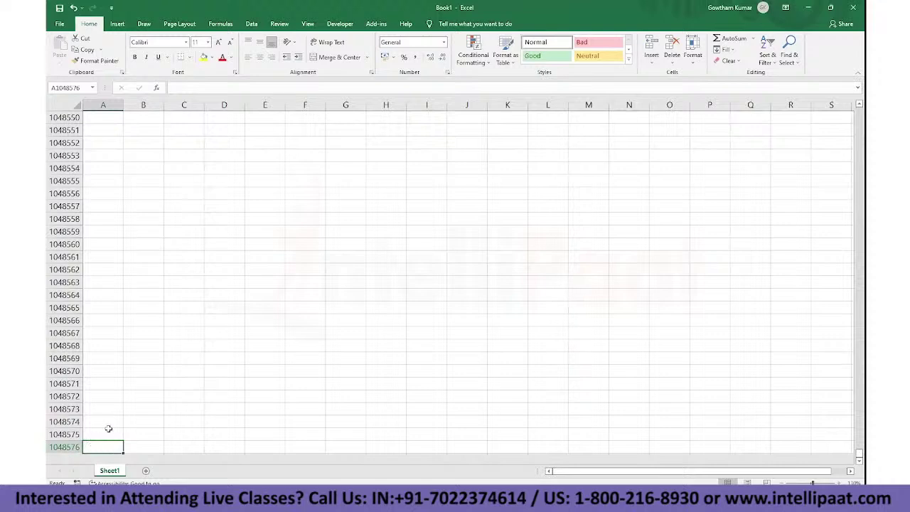
Step: Add three new worksheets, Sheet2 to Sheet4, after Sheet1
left_click(146, 471)
left_click(176, 471)
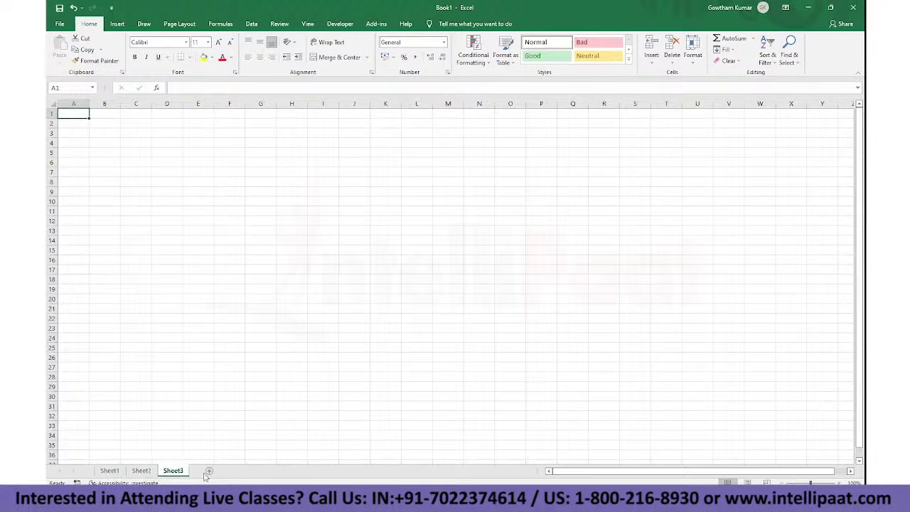
left_click(209, 470)
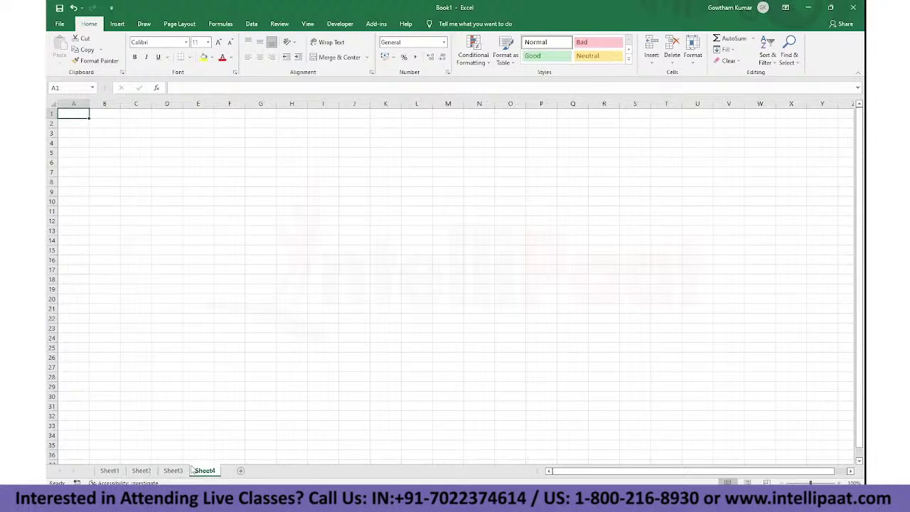
Step: Return to Sheet1 and clear the contents of cell A1
key("ctrl+shift+Page_Up")
key("ctrl+shift+Page_Up")
key("ctrl+shift+Page_Up")
key("ctrl+Down")
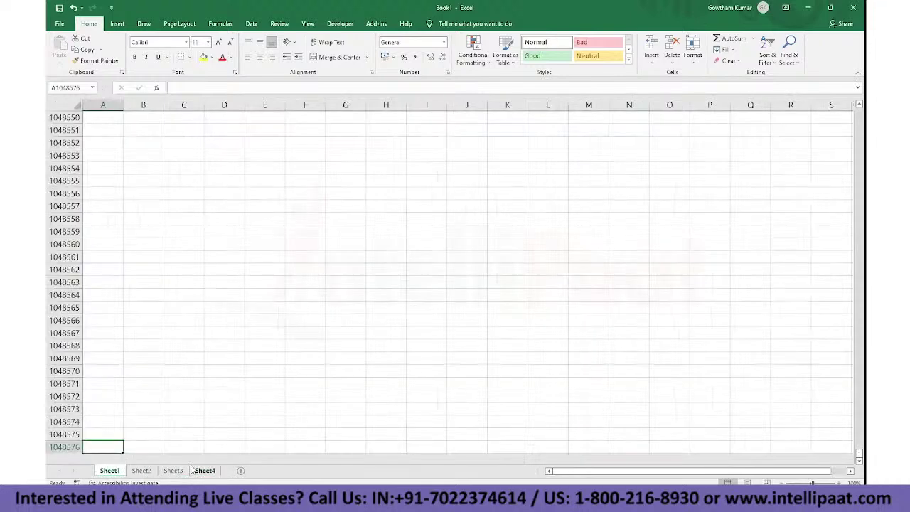
key("ctrl+Up")
key("Delete")
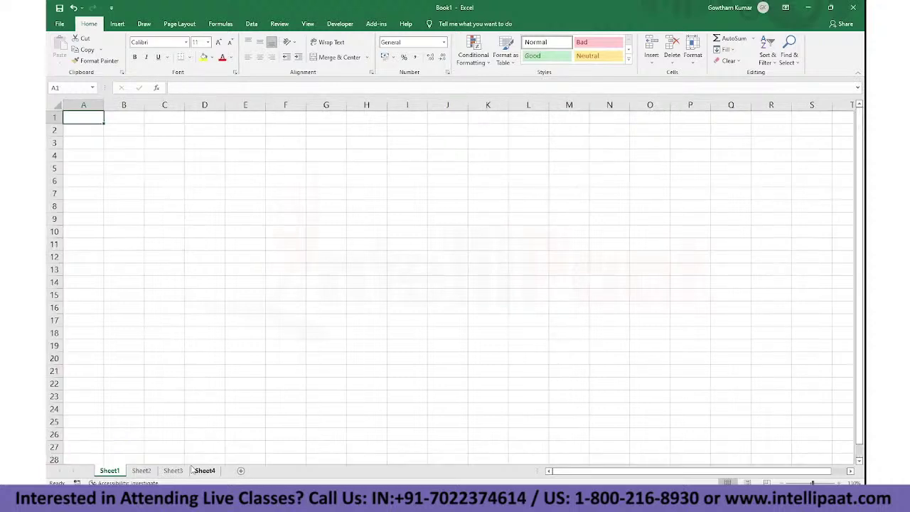
Step: Enter 1 in A1 and 2 in B1, and continue the number series across row 1 to the last column, XFD
type("1")
key("Right")
type("2")
key("Right")
key("Left")
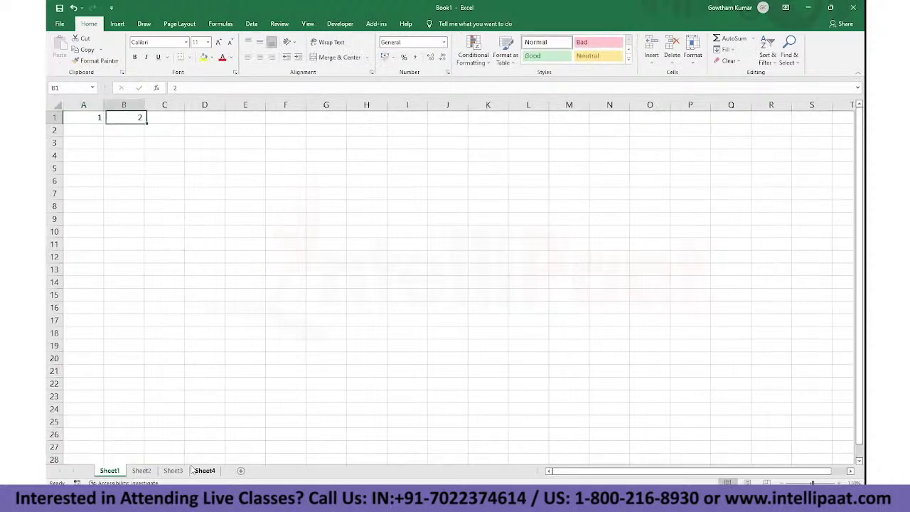
key("Left")
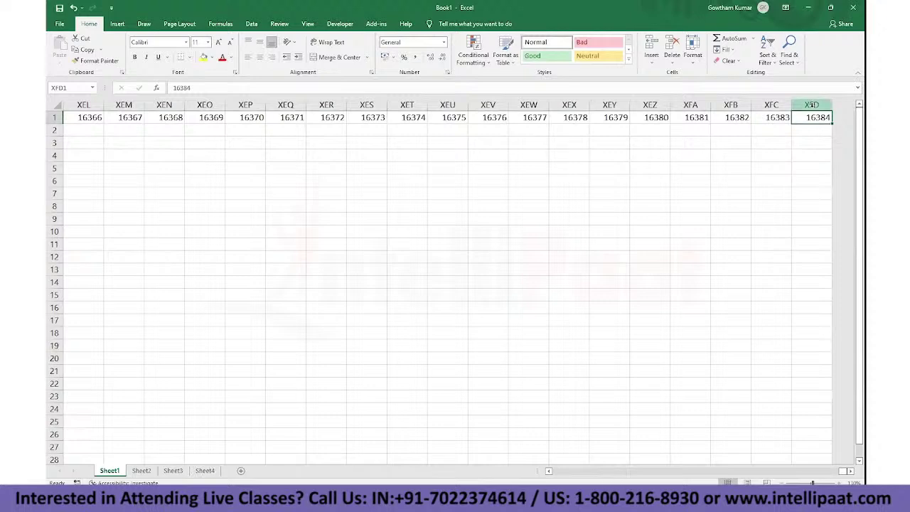
Step: Enter the column count 16384 in cell B3 and 104856 in cell B4 of Sheet1
key("ctrl+Home")
key("Down")
key("Down")
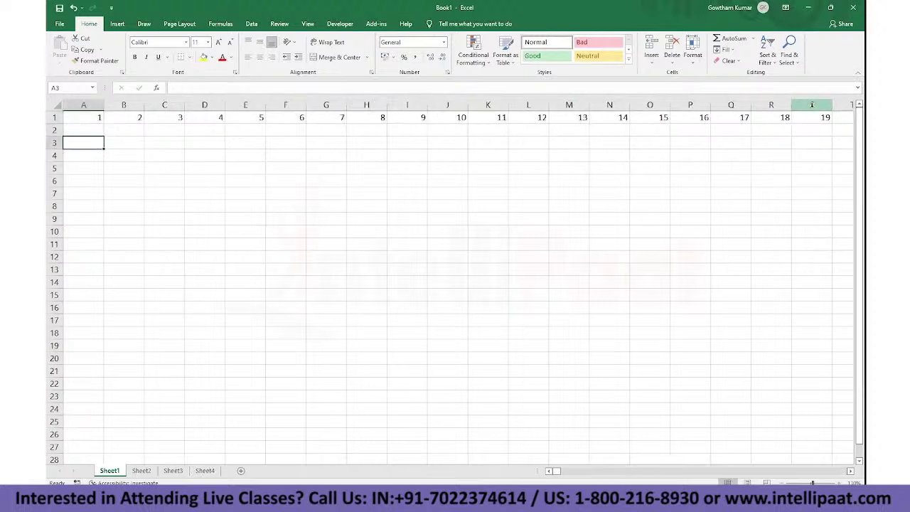
key("Right")
type("16384")
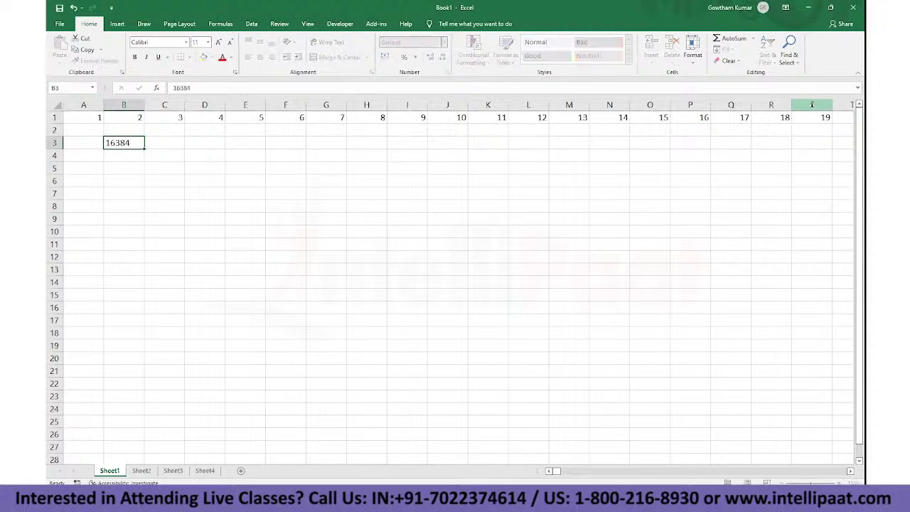
key("Return")
type("104856")
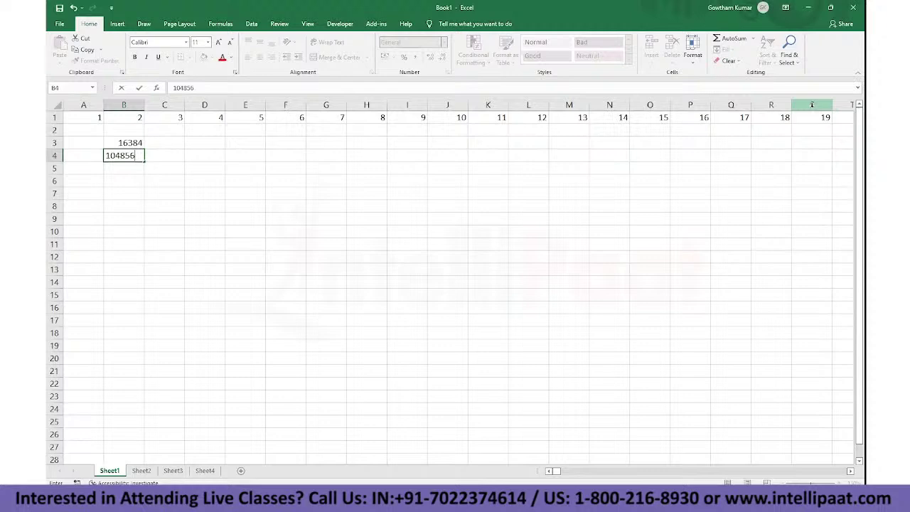
key("Return")
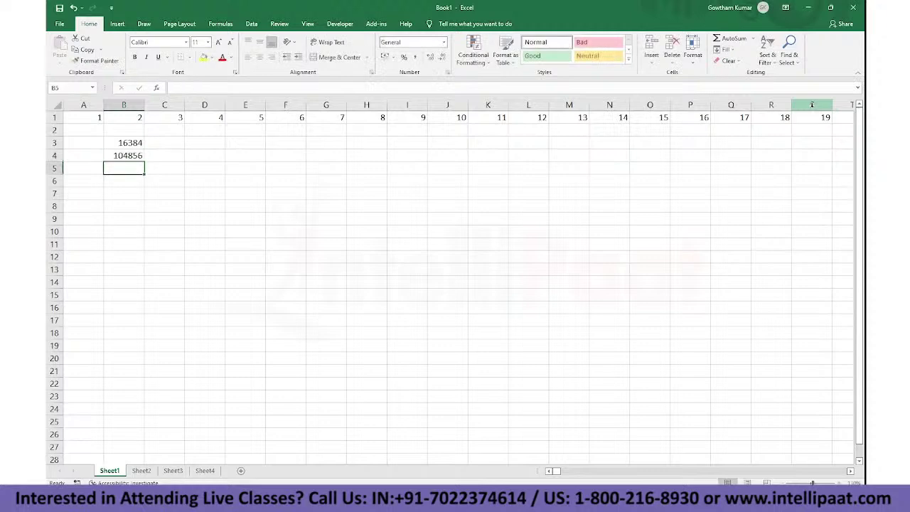
Step: Multiply the two counts in cell B5 with the formula =B3*B4
type("=")
key("Up")
key("Up")
type("*")
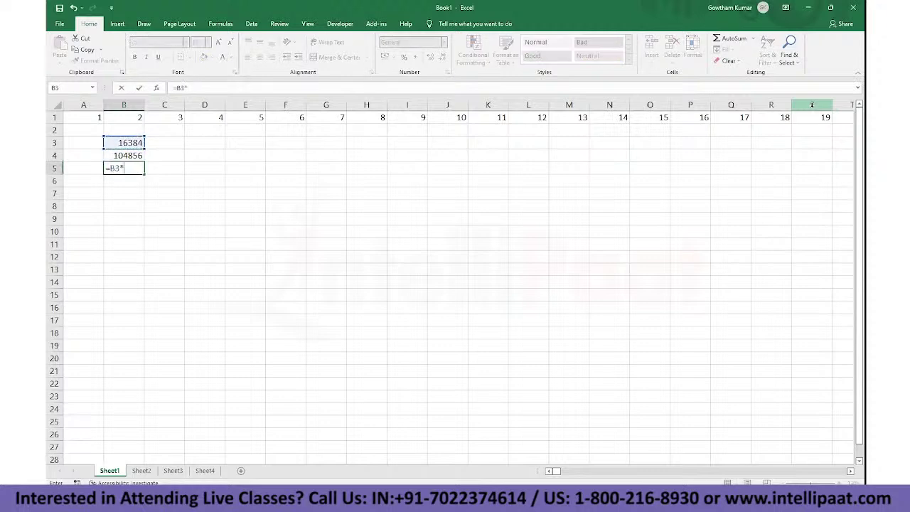
key("Up")
key("ctrl+Return")
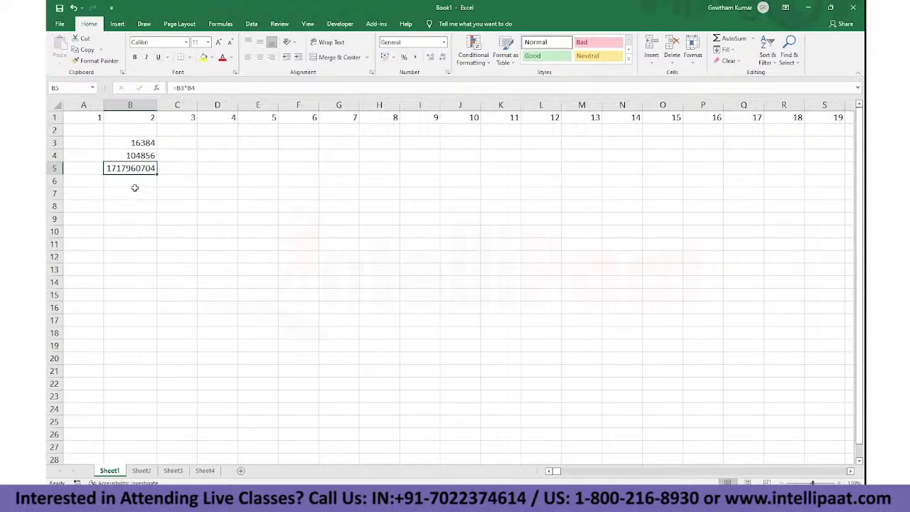
Step: Clear the contents of cells B3 to B5
key("shift+Up")
key("shift+Up")
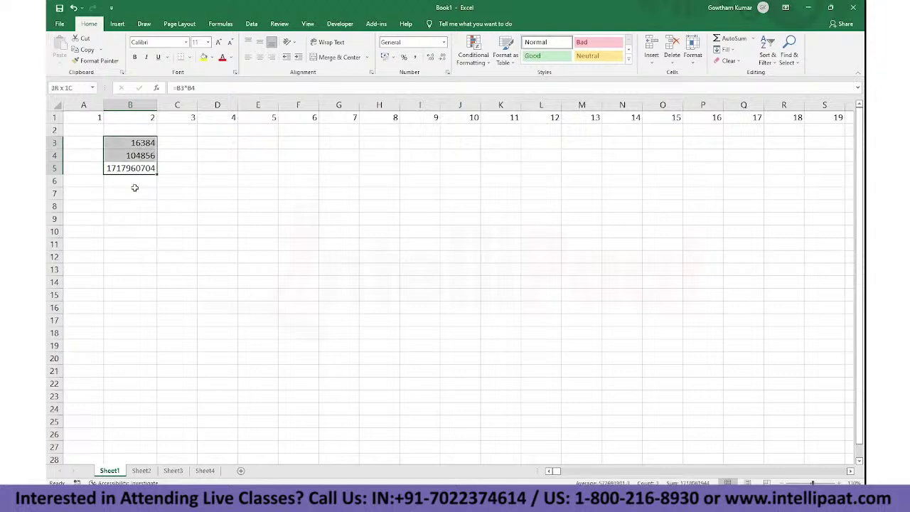
key("Delete")
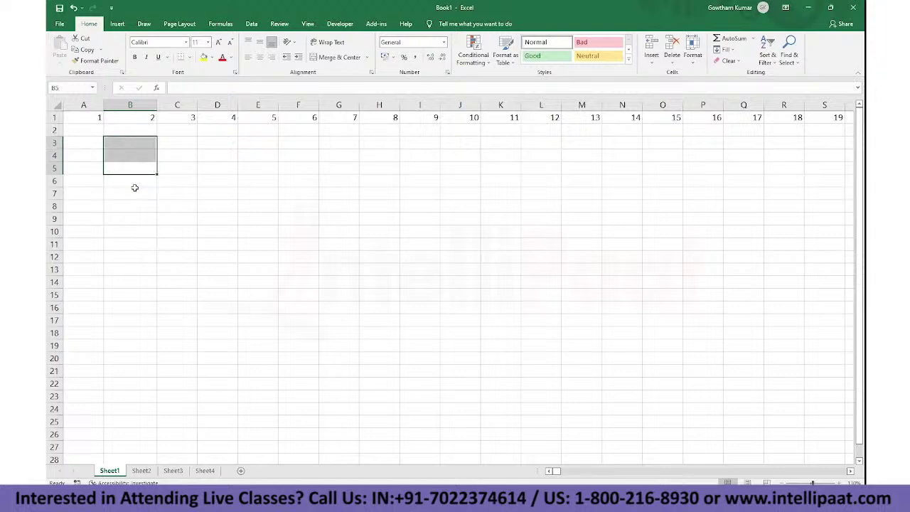
Step: Check the last column of row 1 and the last row of column A, returning to cell A1
key("Up")
key("Up")
key("Up")
key("Up")
key("Left")
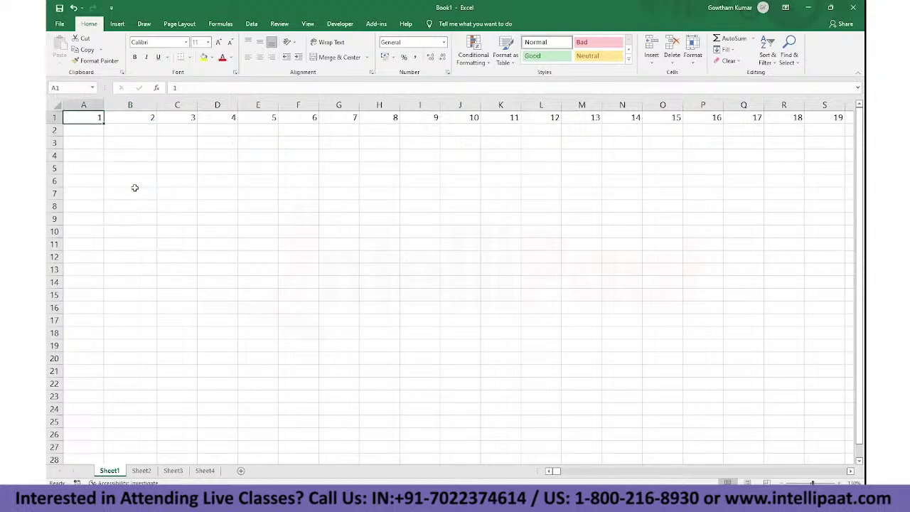
key("ctrl+Right")
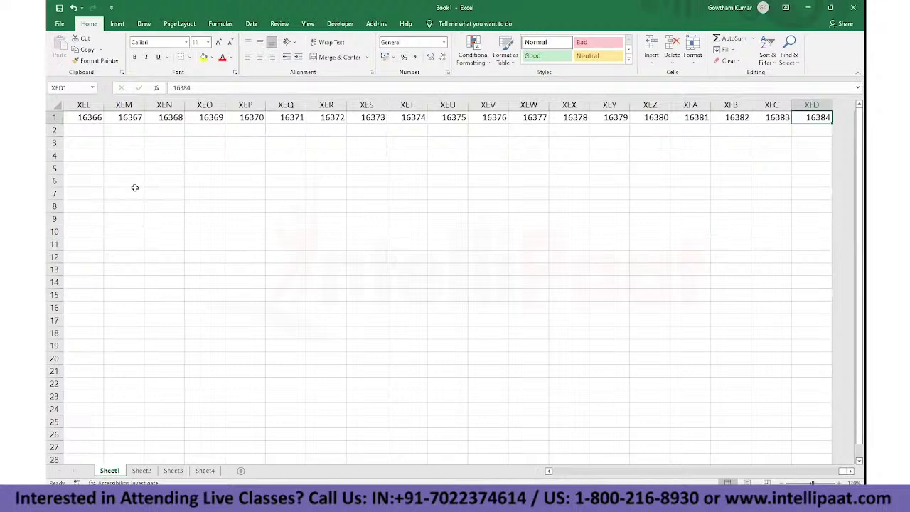
key("ctrl+Left")
key("ctrl+Down")
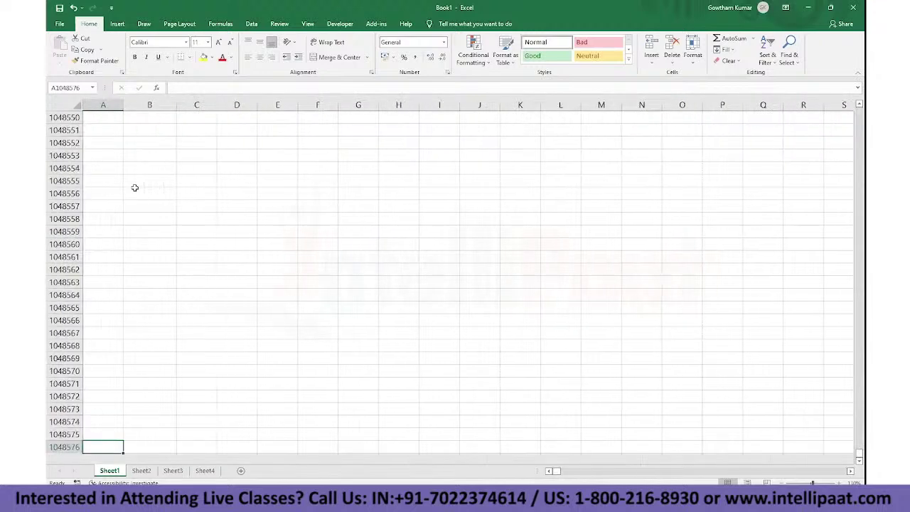
key("ctrl+Up")
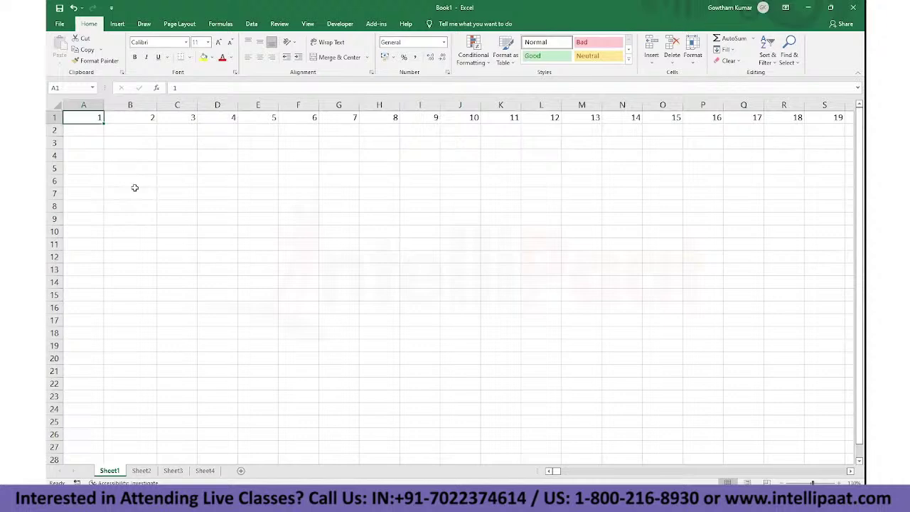
Step: Clear the number series from the whole of row 1 and narrow column B slightly
key("shift+space")
key("Delete")
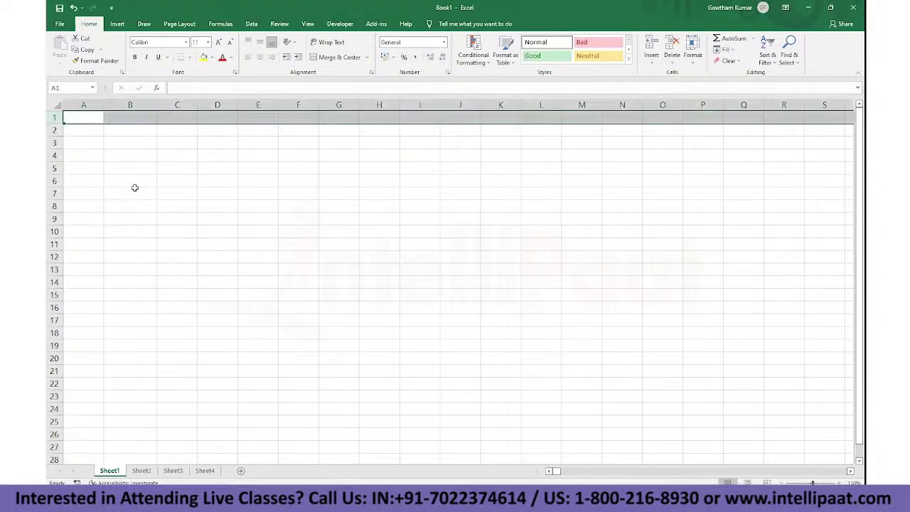
key("Left")
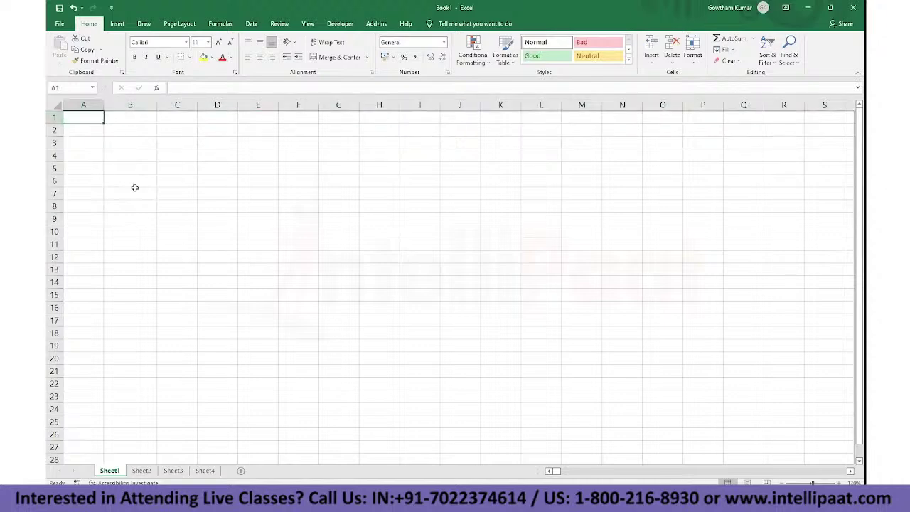
left_click_drag(157, 104, 151, 104)
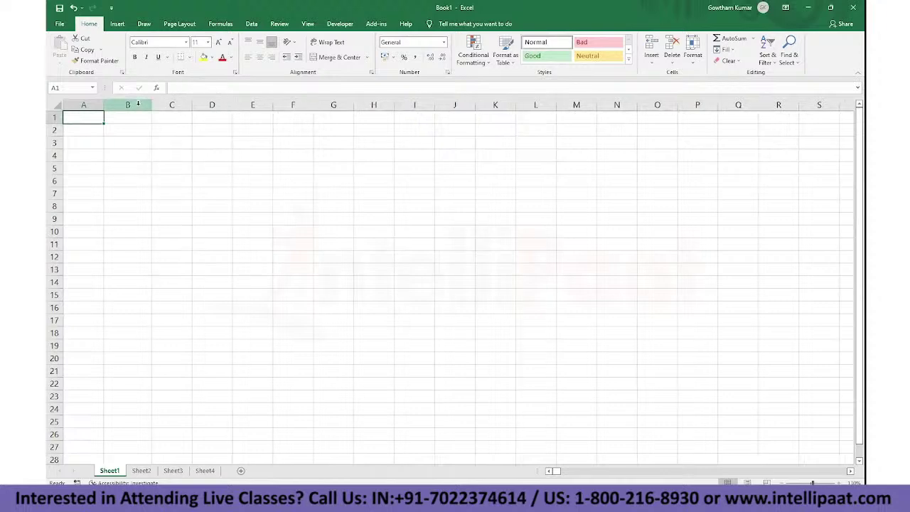
key("Down")
key("Down")
key("Down")
key("Down")
key("Down")
key("Down")
key("Down")
key("Down")
key("Down")
key("Down")
key("Down")
key("Down")
key("Down")
key("Down")
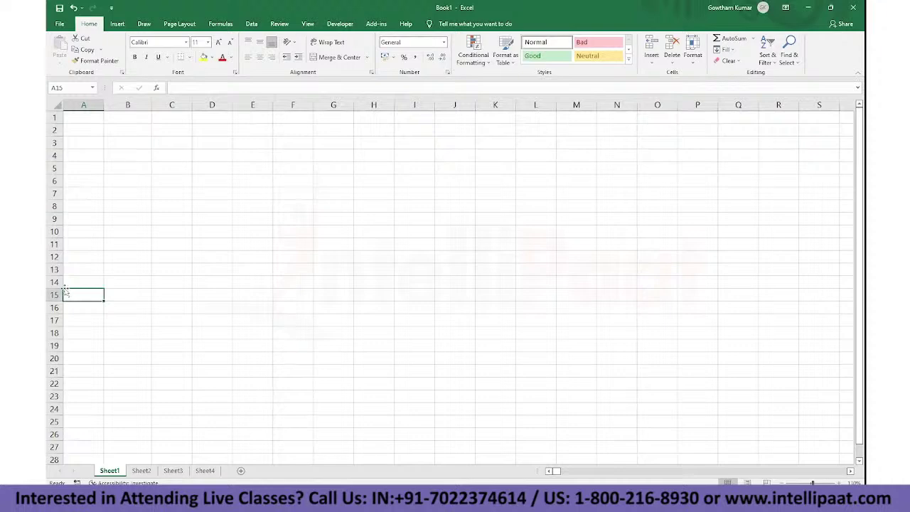
left_click(205, 285)
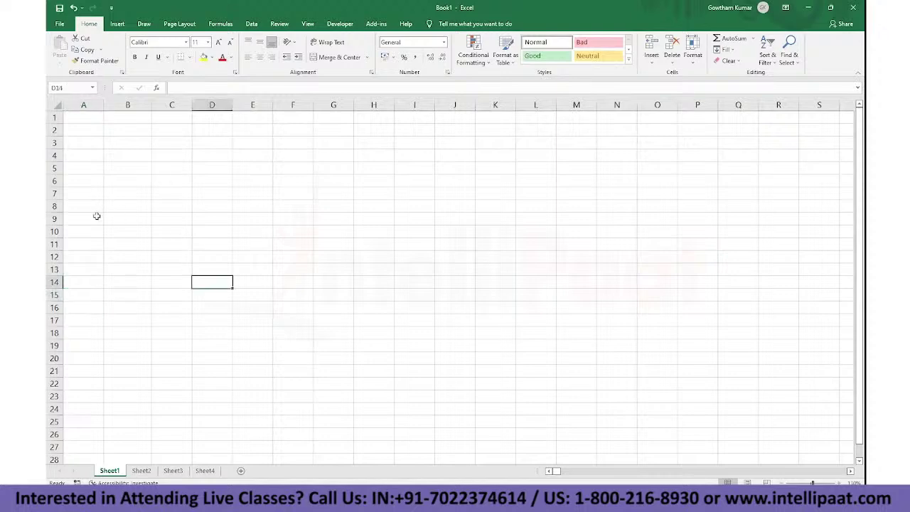
Step: Close Book1 without saving it and open the PropertyOrderProduct workbook from the Excel folder
left_click(851, 6)
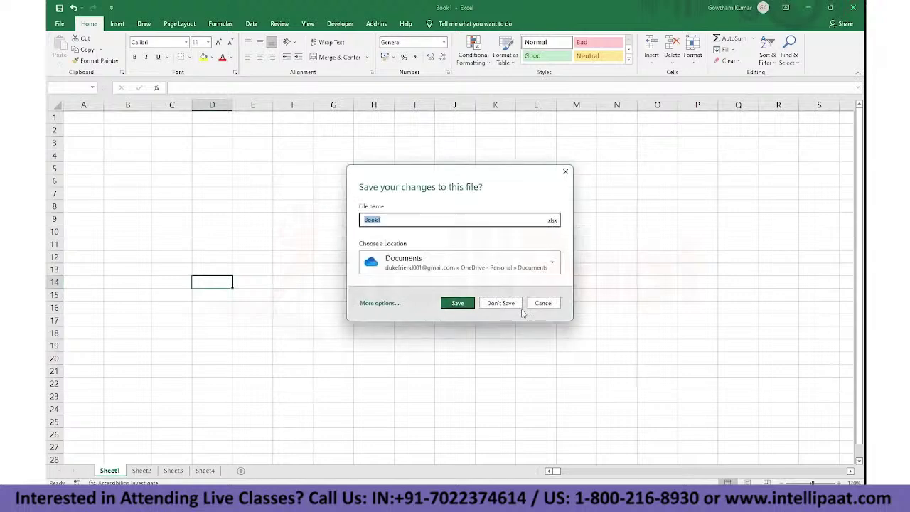
left_click(510, 303)
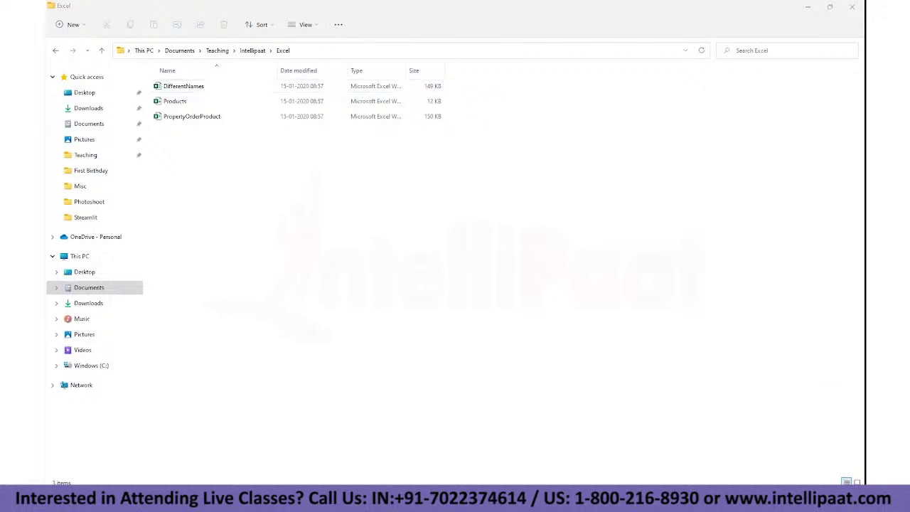
double_click(182, 117)
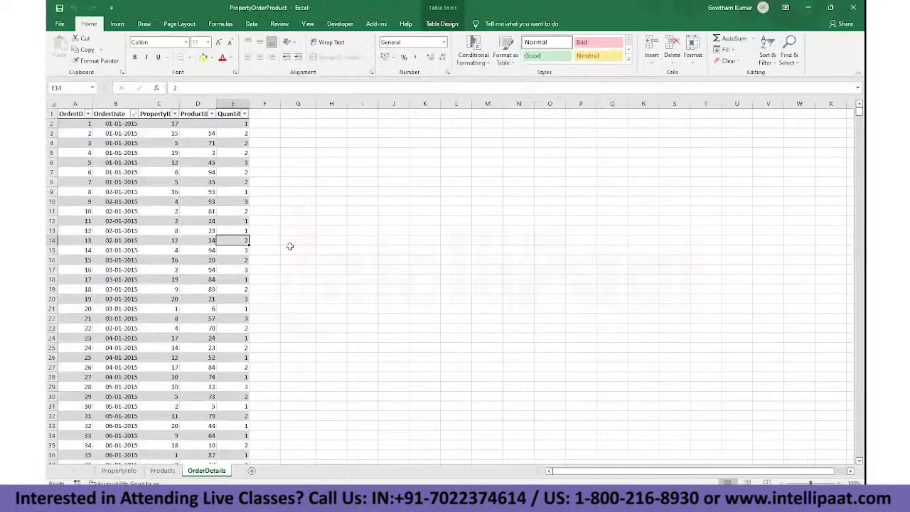
Step: Fill in the missing ProductID of the first order, cell D2 of the OrderDetails sheet, with 41
scroll(290, 115, "up", 3, "ctrl")
left_click(259, 130)
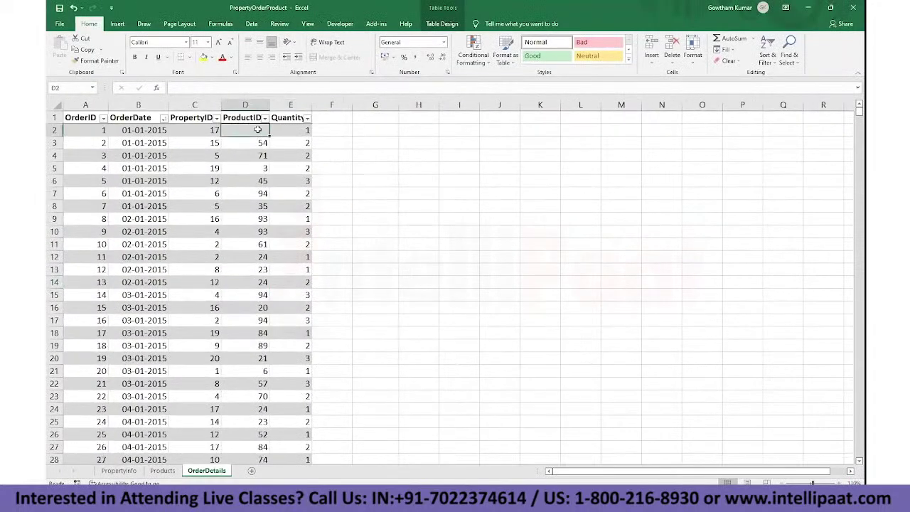
type("45")
key("Return")
Step: Examine the tables and column headers of the PropertyInfo, Products and OrderDetails sheets
left_click(119, 470)
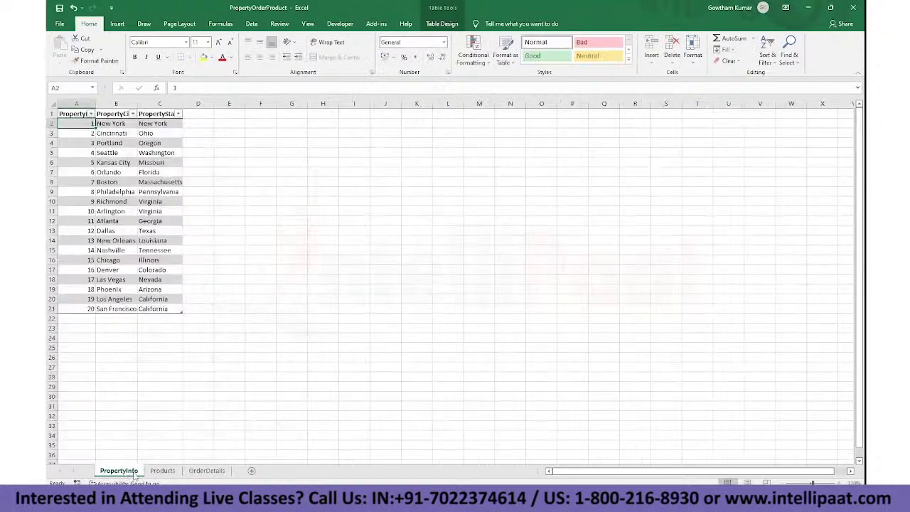
scroll(161, 400, "up", 3, "ctrl")
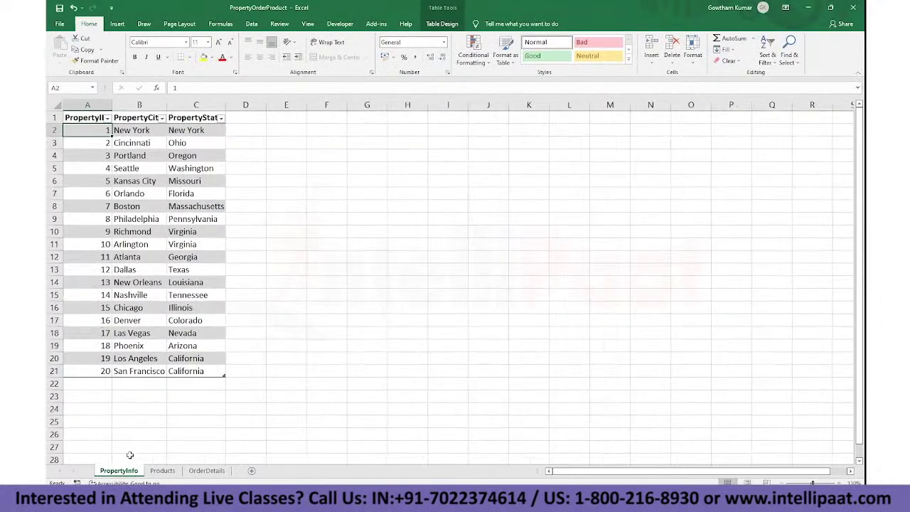
left_click(162, 470)
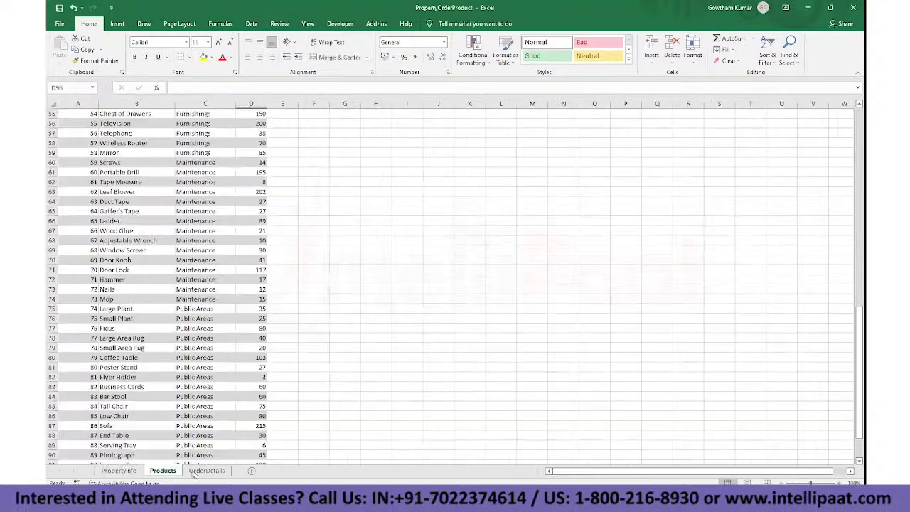
left_click(207, 471)
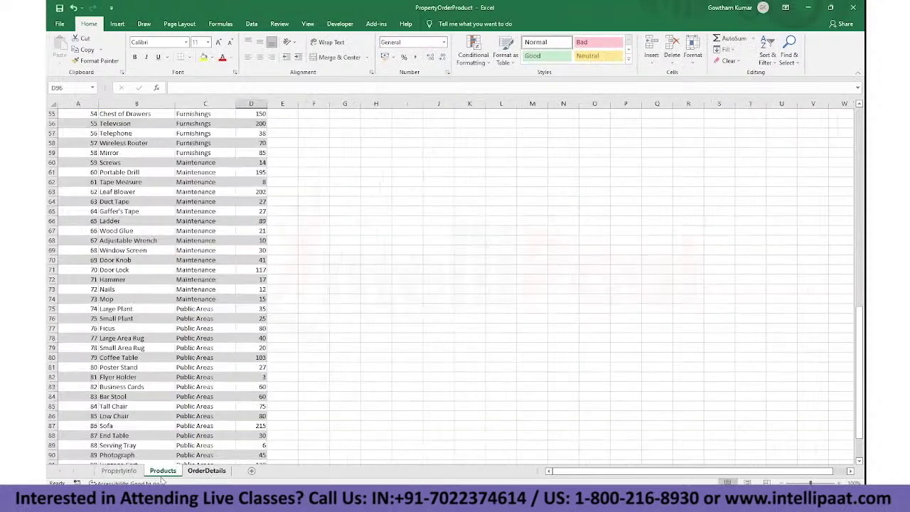
key("ctrl+Page_Up")
scroll(93, 135, "up", 3, "ctrl")
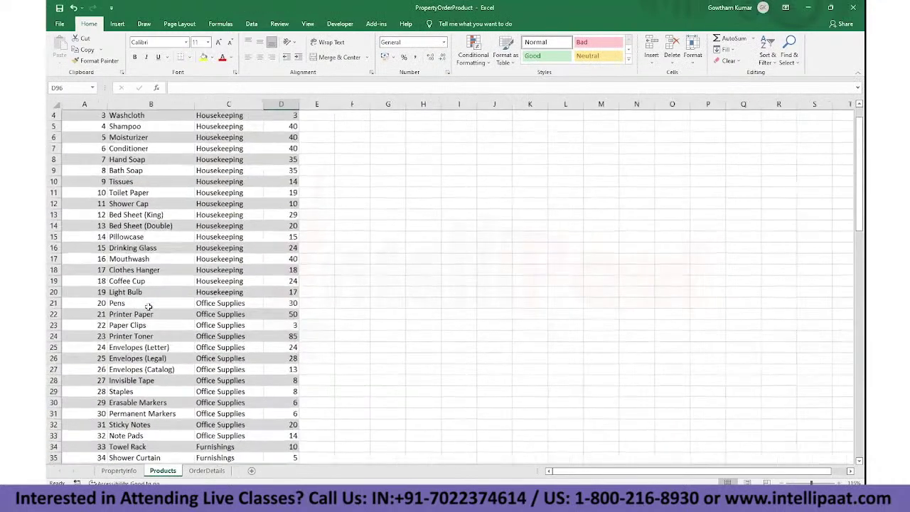
left_click_drag(85, 120, 348, 121)
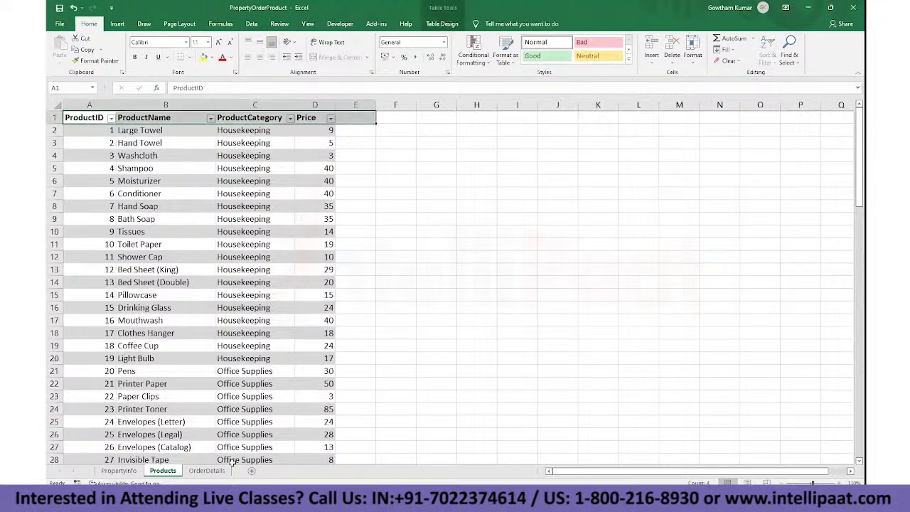
left_click(208, 472)
left_click_drag(78, 118, 307, 134)
Step: Hide the gridlines on the PropertyInfo sheet
left_click(118, 471)
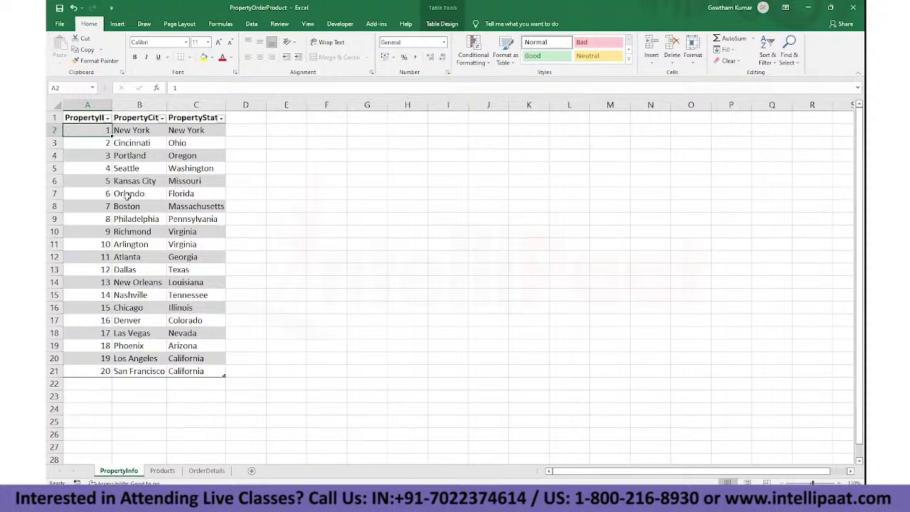
scroll(126, 198, "up", 1)
key("alt+w")
key("v")
key("g")
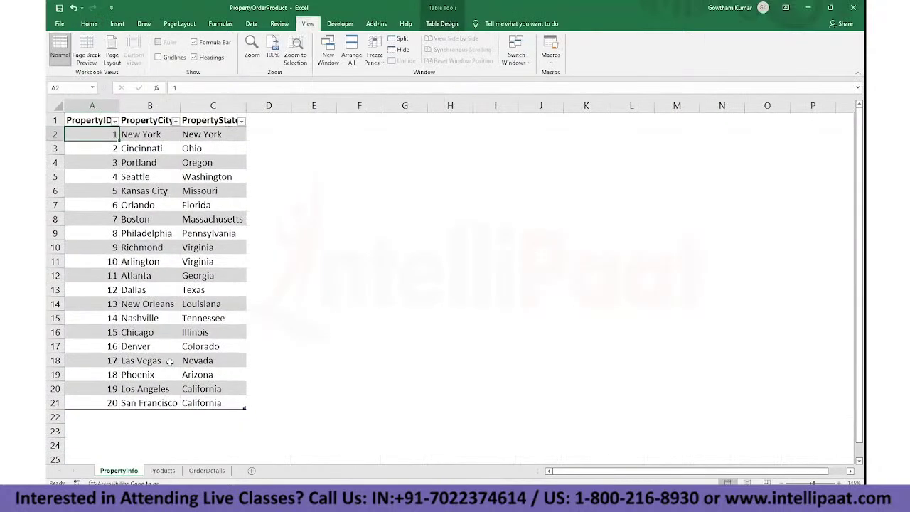
Step: Hide the gridlines on the OrderDetails sheet
key("ctrl+Page_Down")
key("ctrl+Page_Down")
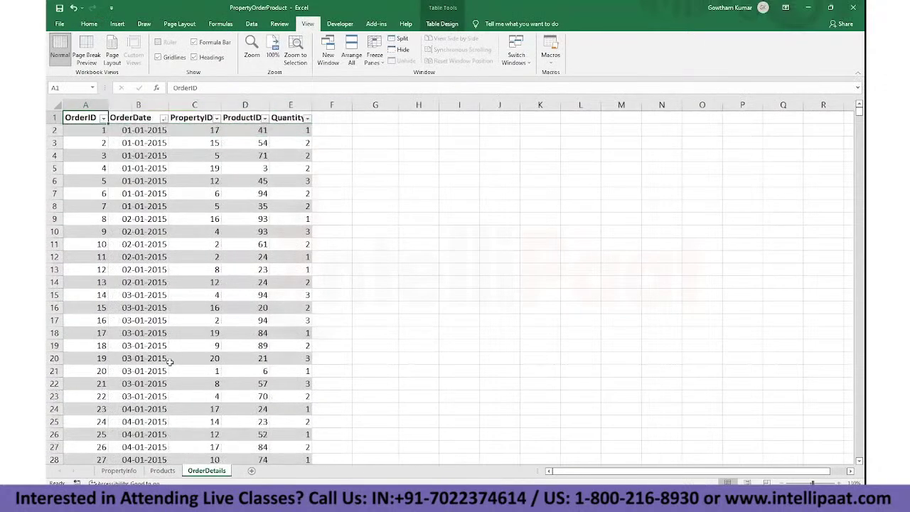
key("alt+w")
key("v")
key("g")
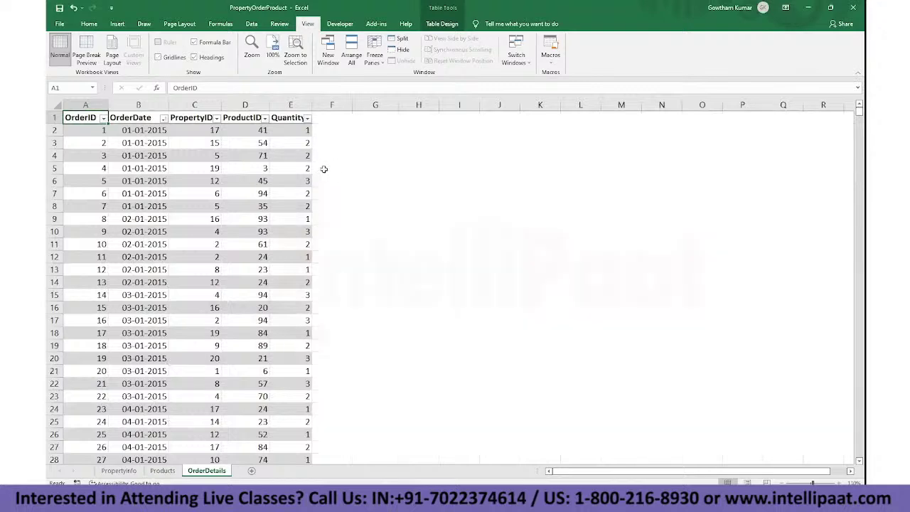
left_click(340, 117)
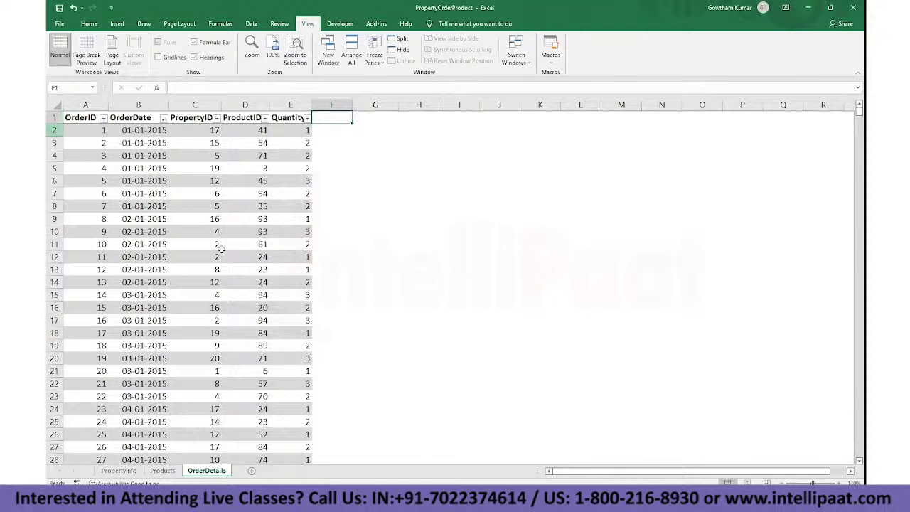
left_click(460, 294)
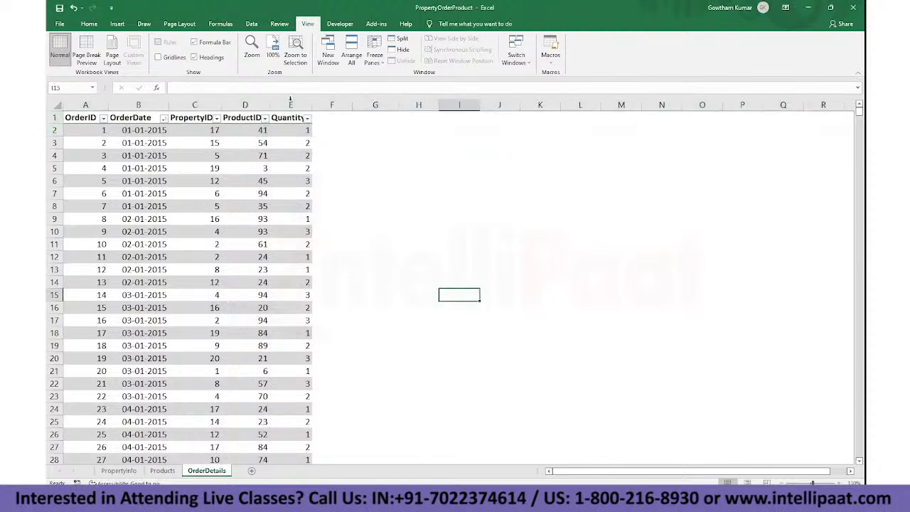
left_click(329, 118)
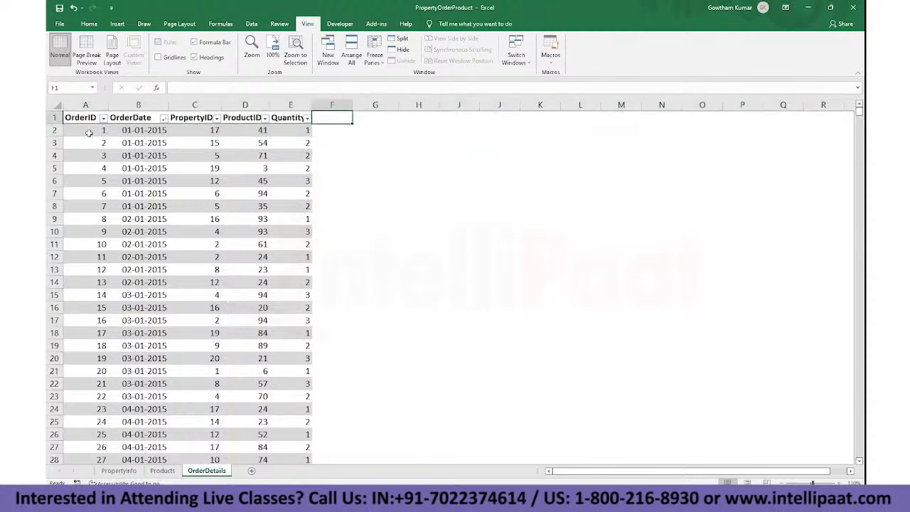
left_click(87, 132)
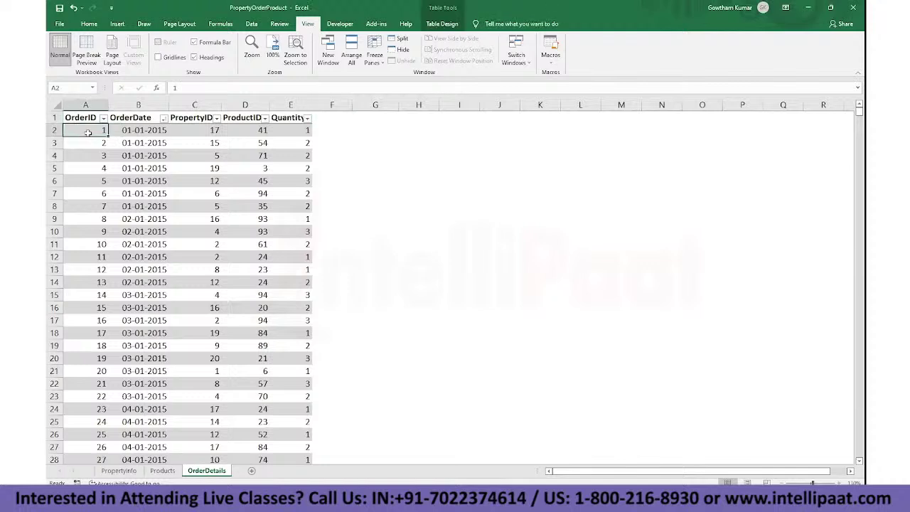
Step: Examine the first order's fields on the OrderDetails sheet and the four columns of the Products sheet
left_click(125, 131)
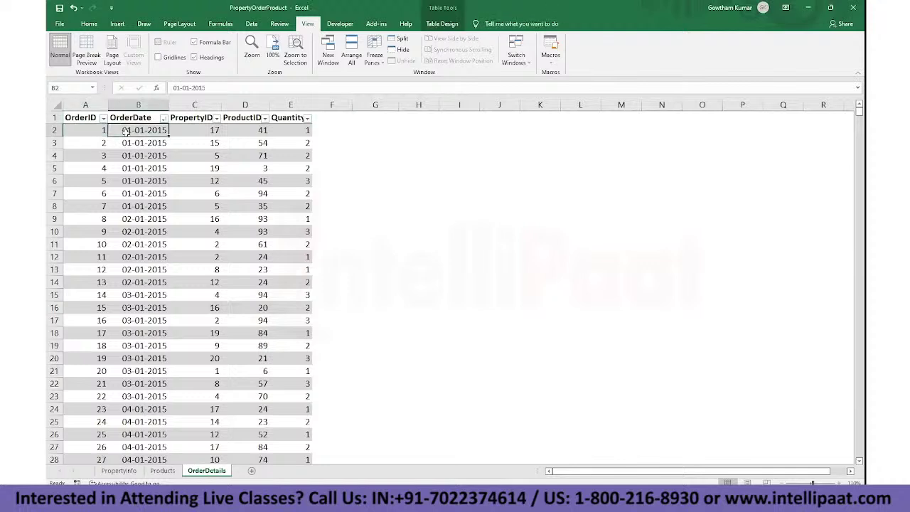
left_click(195, 132)
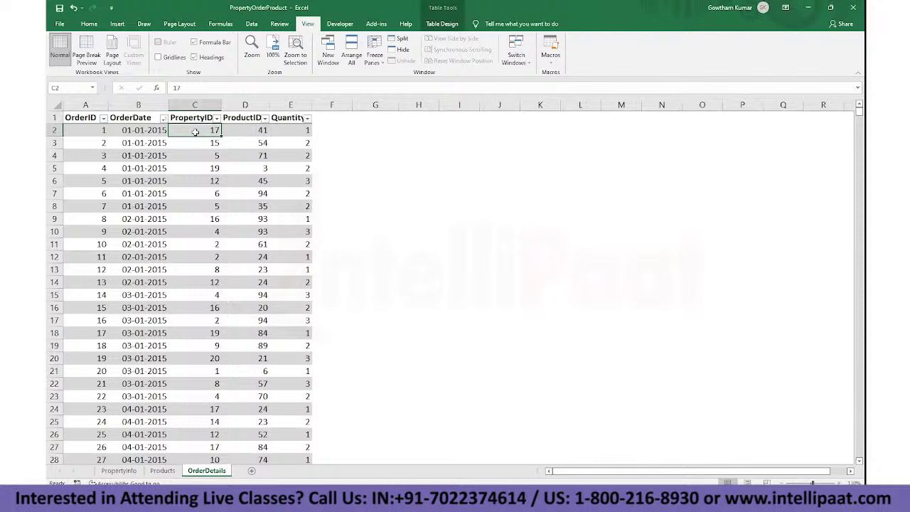
left_click(254, 126)
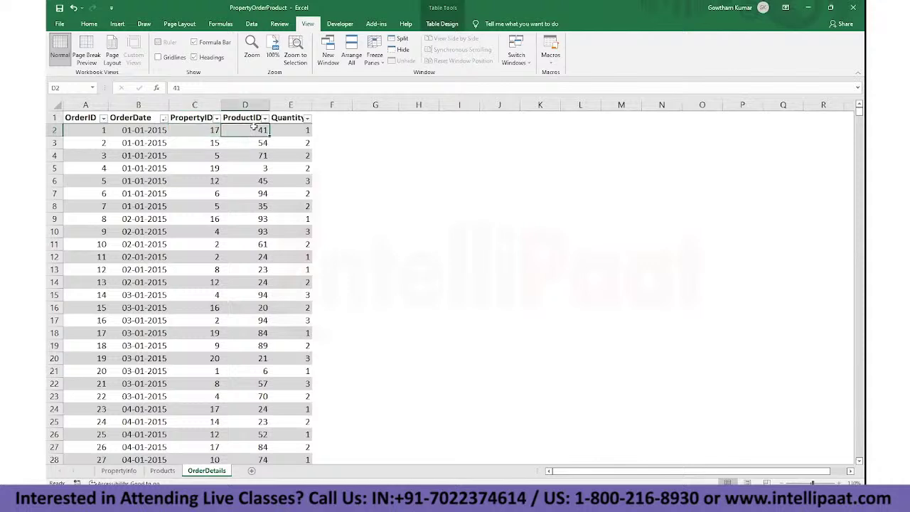
left_click(296, 134)
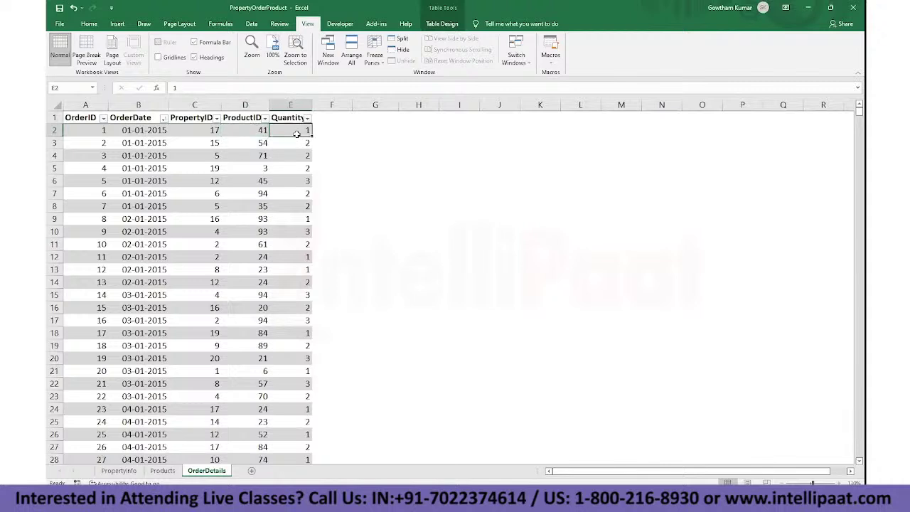
left_click(169, 473)
left_click(155, 292)
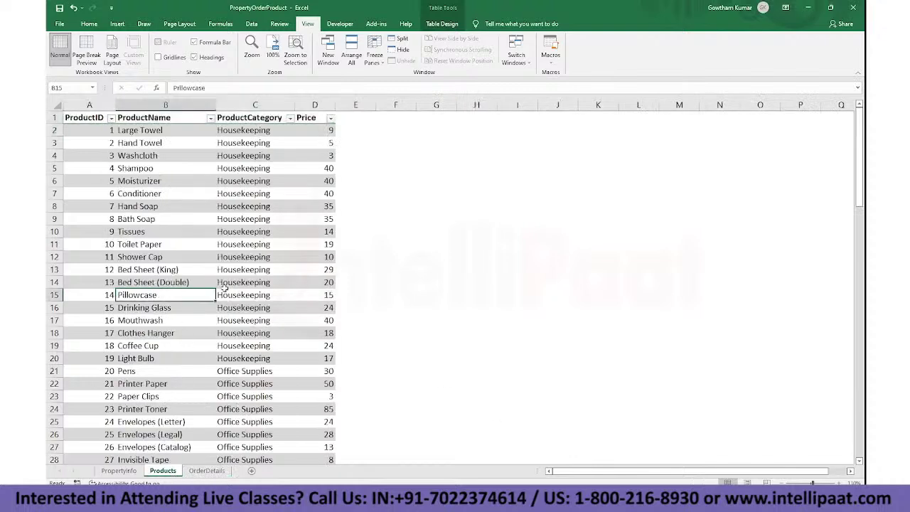
left_click_drag(87, 104, 148, 105)
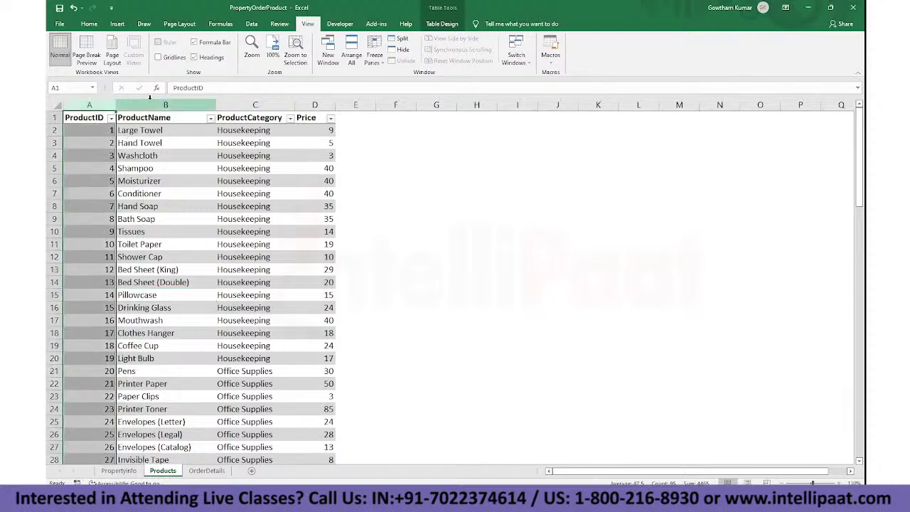
left_click(157, 105)
left_click(256, 105)
left_click(315, 104)
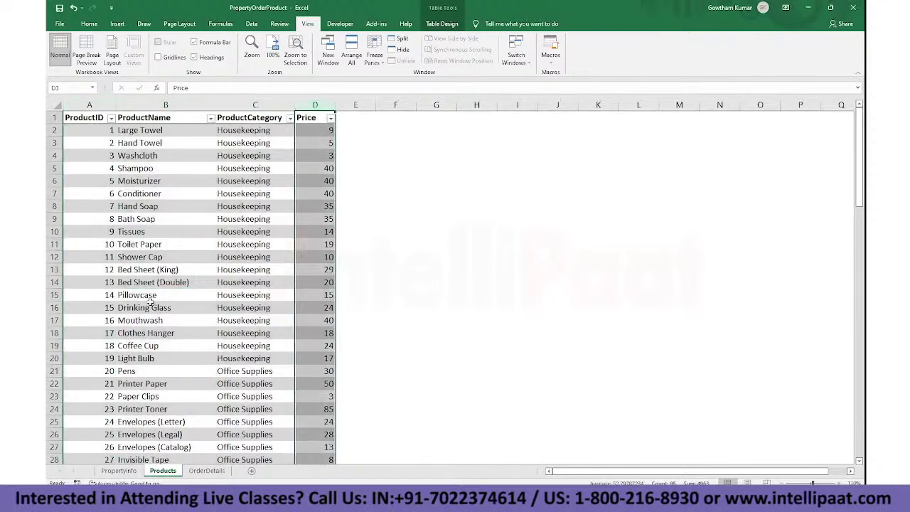
Step: Copy the ProductName, ProductCategory and Price headers from the Products sheet into OrderDetails, starting at cell F1
left_click_drag(142, 117, 328, 121)
key("ctrl+c")
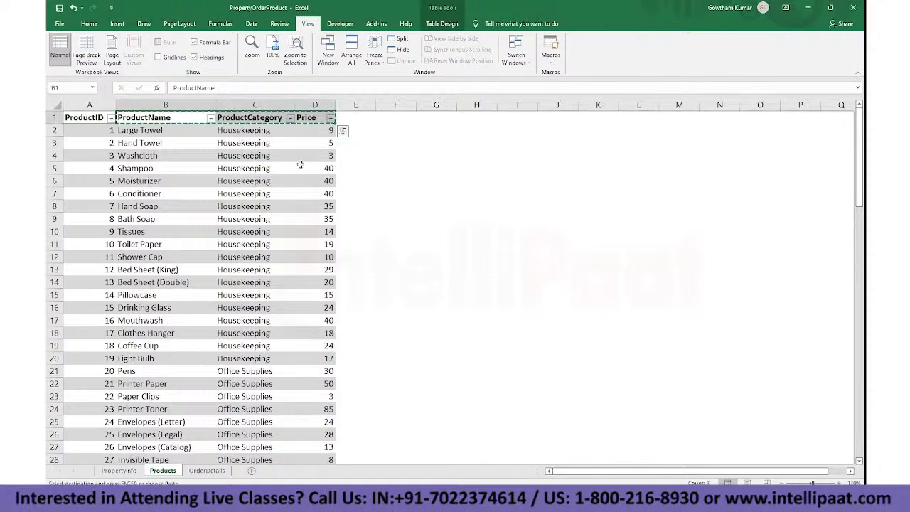
left_click(207, 471)
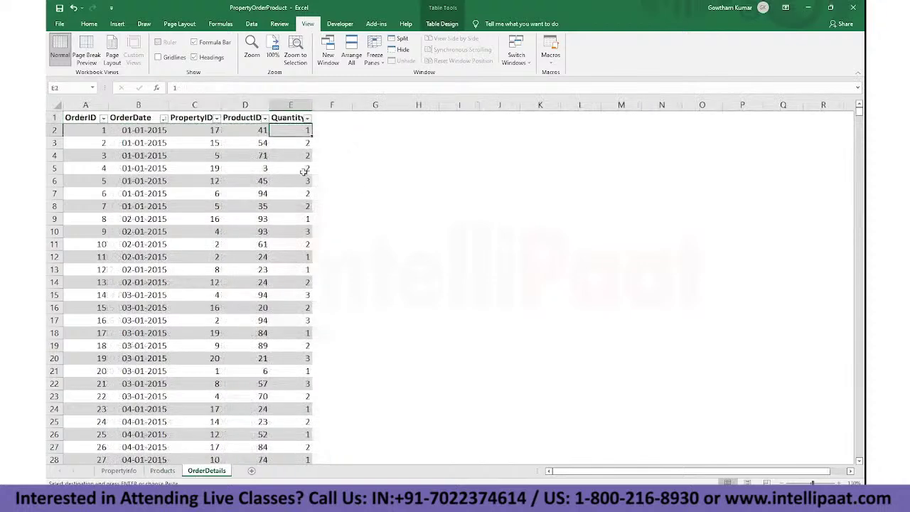
left_click(331, 117)
key("ctrl+v")
left_click(366, 192)
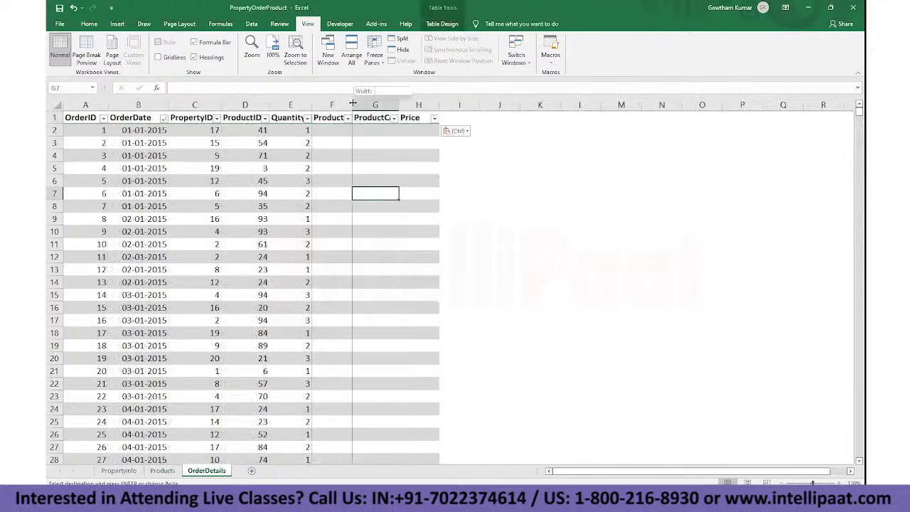
Step: Fit the widths of the ProductName, ProductCategory and Price columns on OrderDetails to their contents
double_click(352, 105)
double_click(428, 105)
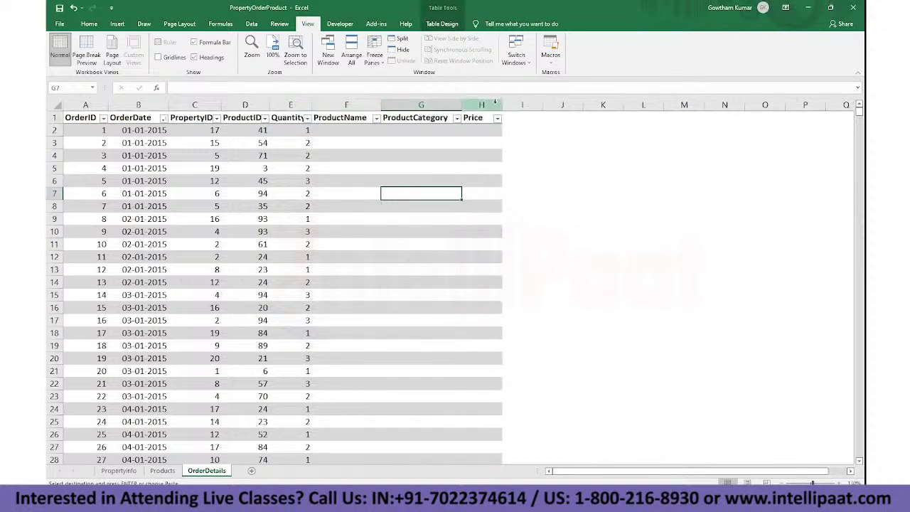
double_click(502, 105)
Step: Check the ProductID column and how far the order records extend down the OrderDetails sheet
left_click(330, 128)
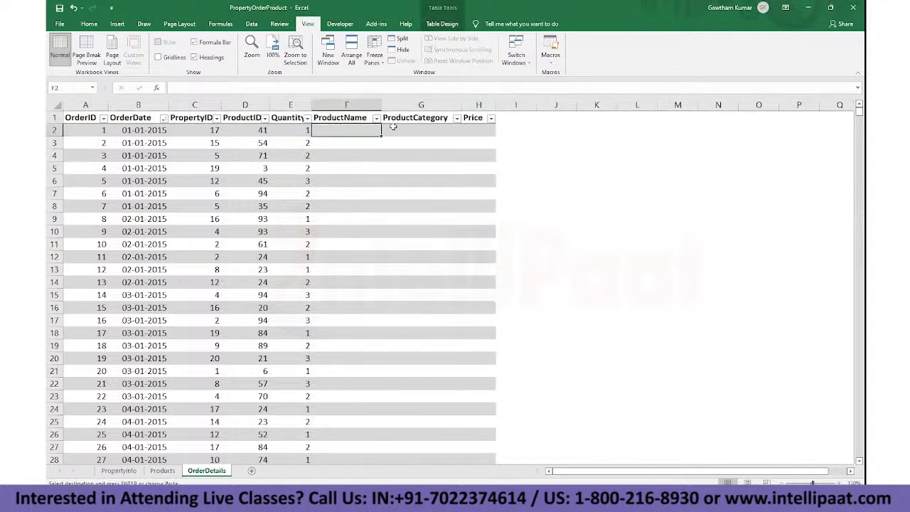
left_click(243, 104)
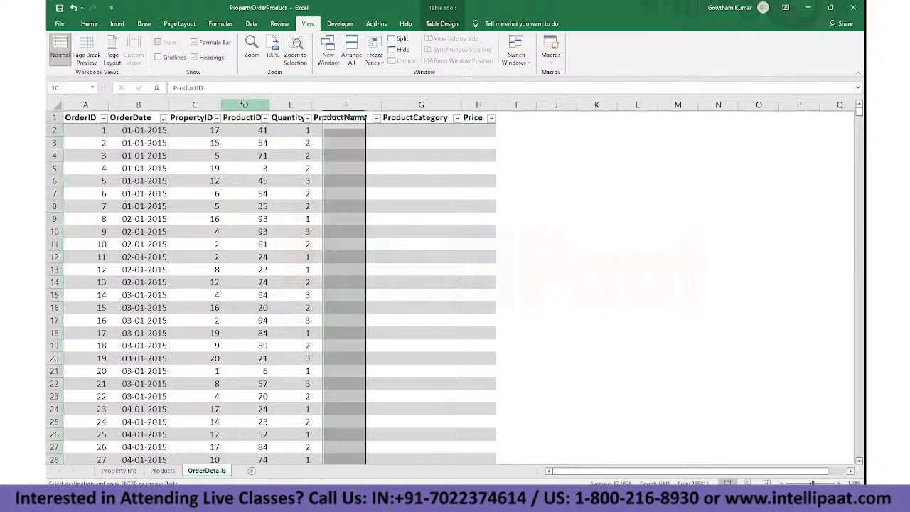
left_click(87, 132)
key("ctrl+Down")
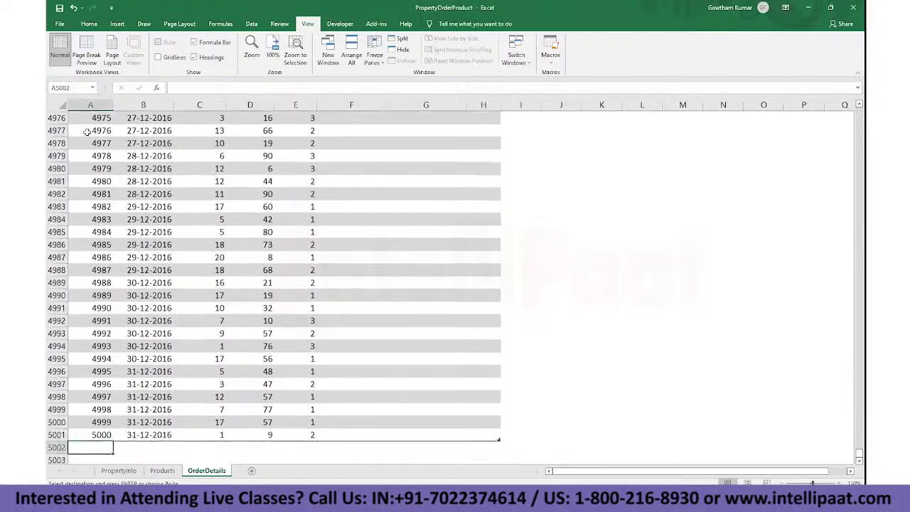
key("ctrl+Up")
key("Right")
key("Right")
key("Right")
key("Right")
key("Right")
key("Down")
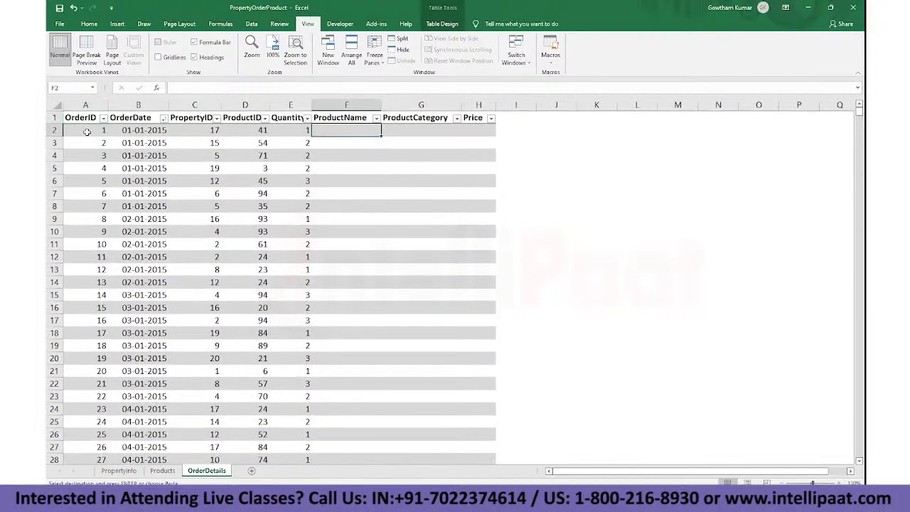
type("=vlo")
key("Tab")
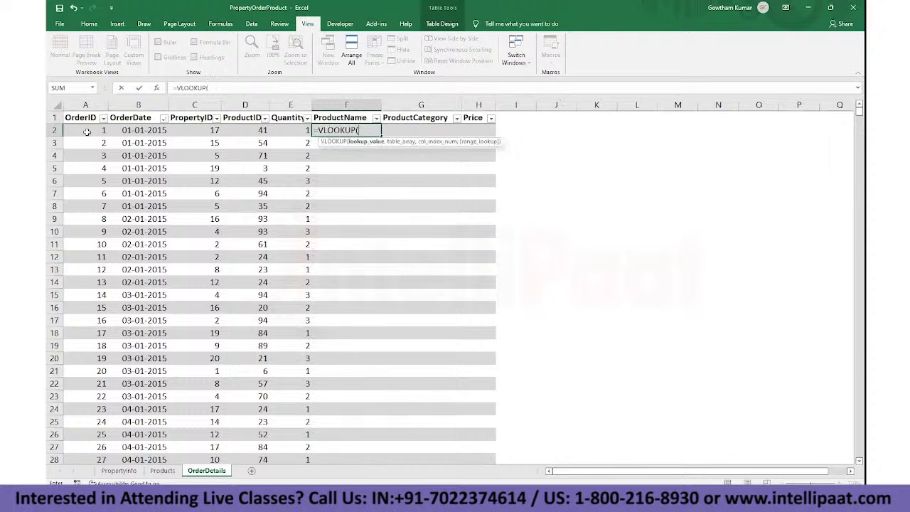
key("Escape")
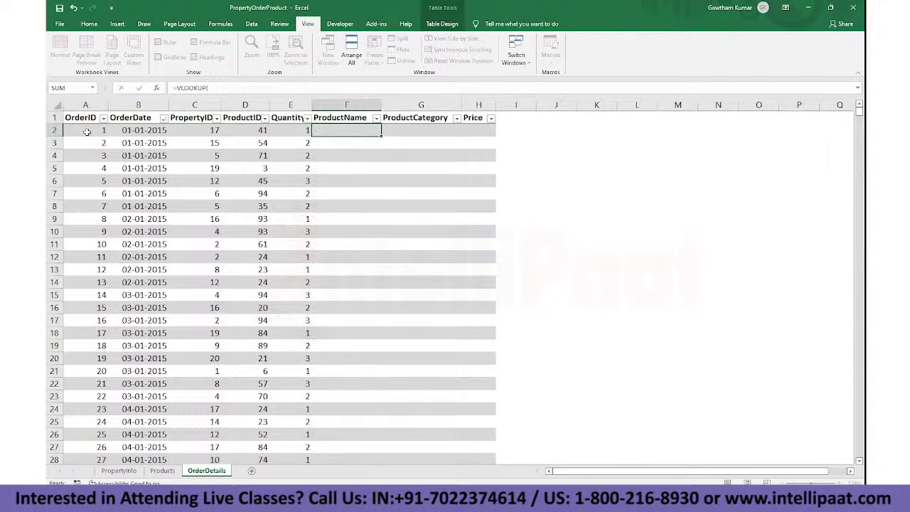
Step: Browse the function library's categories, including AutoSum, Recently Used, Financial, Logical, Text and the additional Compatibility functions
left_click(228, 27)
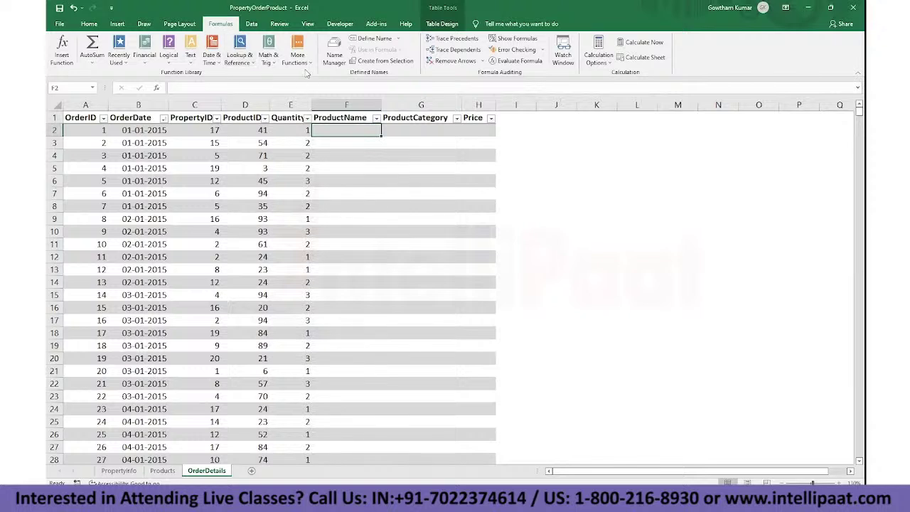
left_click(91, 63)
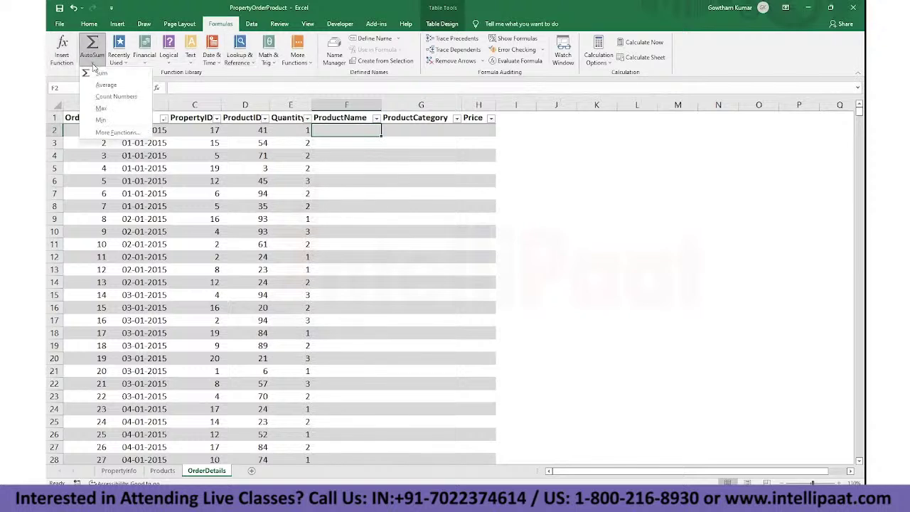
left_click(119, 56)
left_click(119, 57)
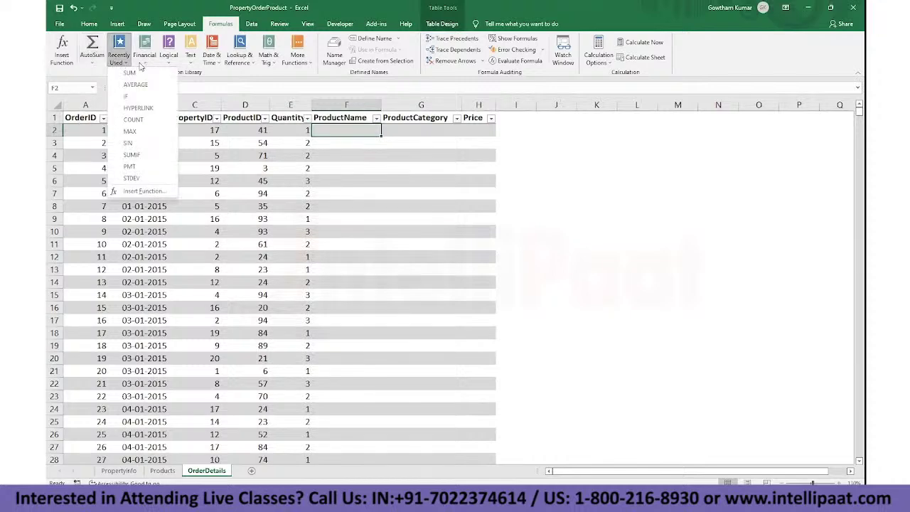
left_click(146, 61)
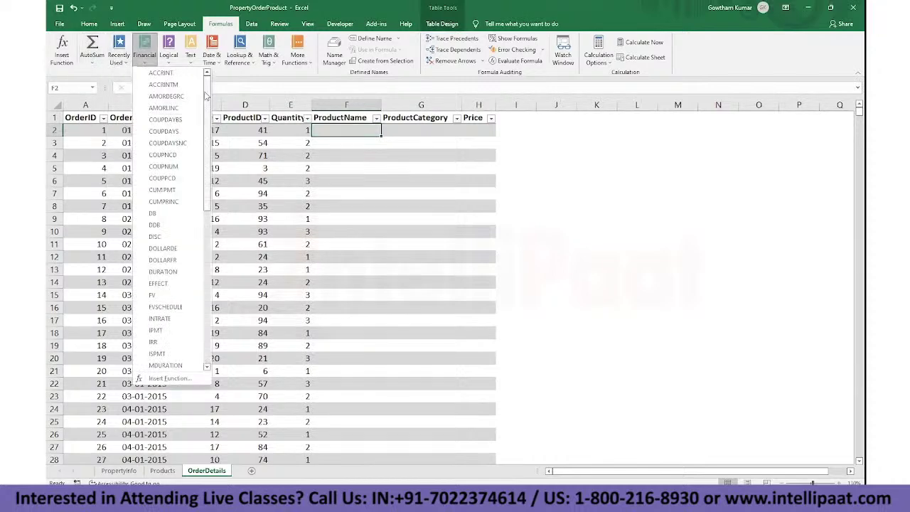
scroll(195, 133, "down", 10)
left_click(169, 57)
left_click(169, 57)
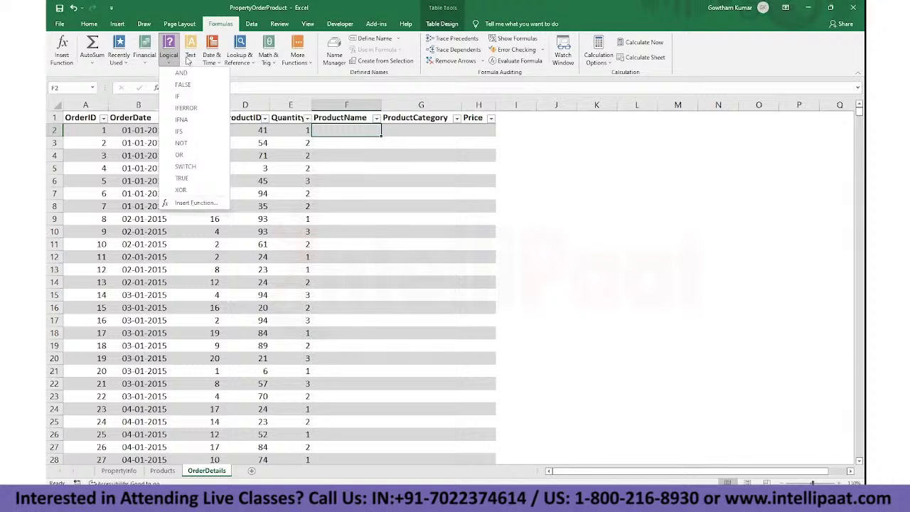
left_click(190, 57)
left_click(297, 57)
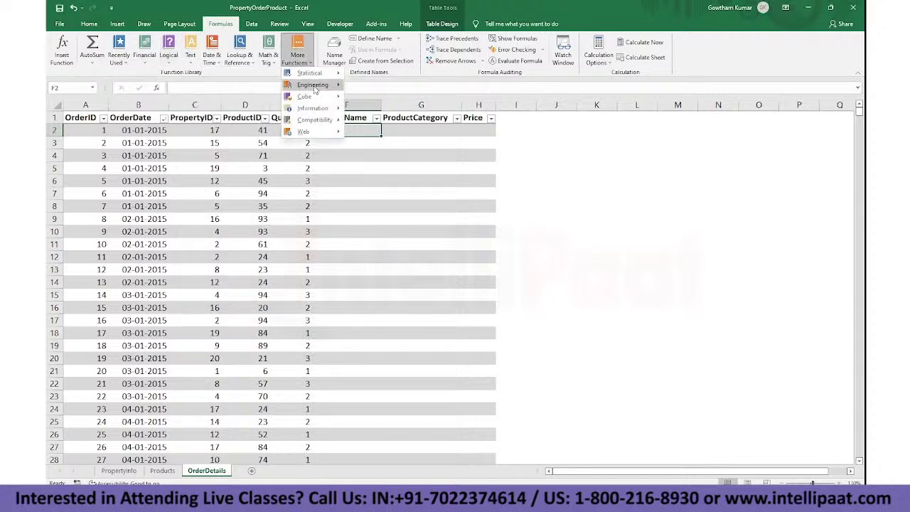
mouse_move(317, 116)
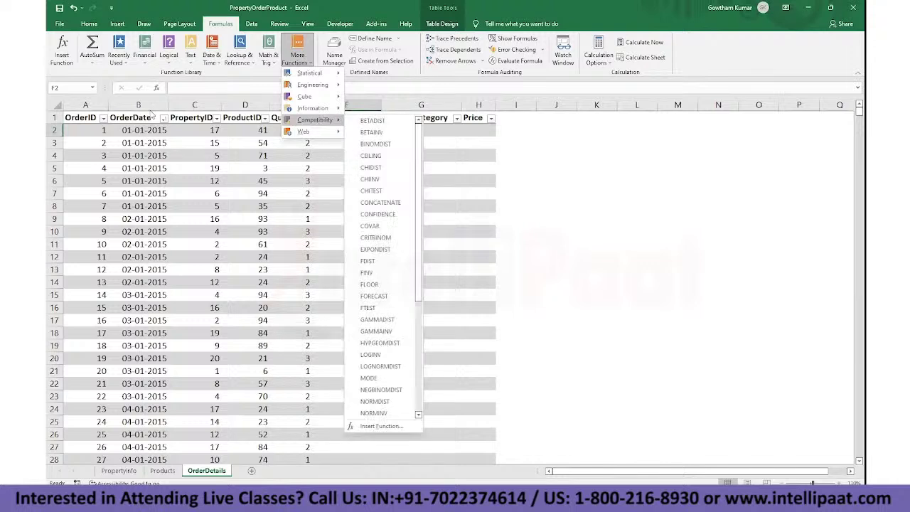
left_click(183, 187)
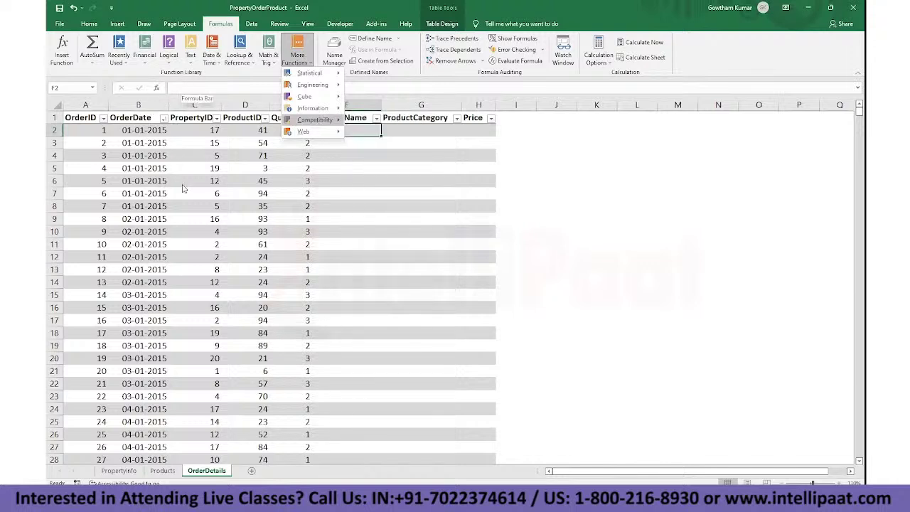
left_click(281, 219)
left_click(91, 24)
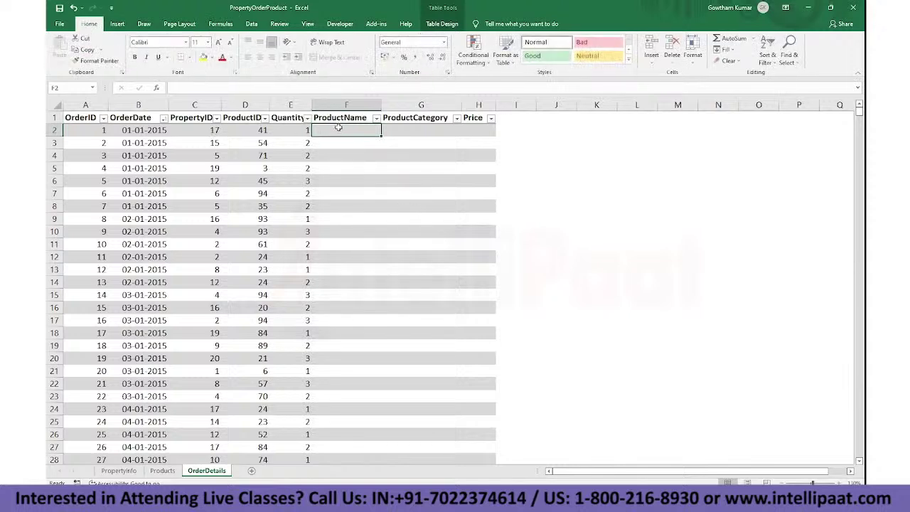
Step: Start a VLOOKUP formula in the first ProductName cell, F2 of OrderDetails, with the same row's ProductID as lookup value
left_click(346, 104)
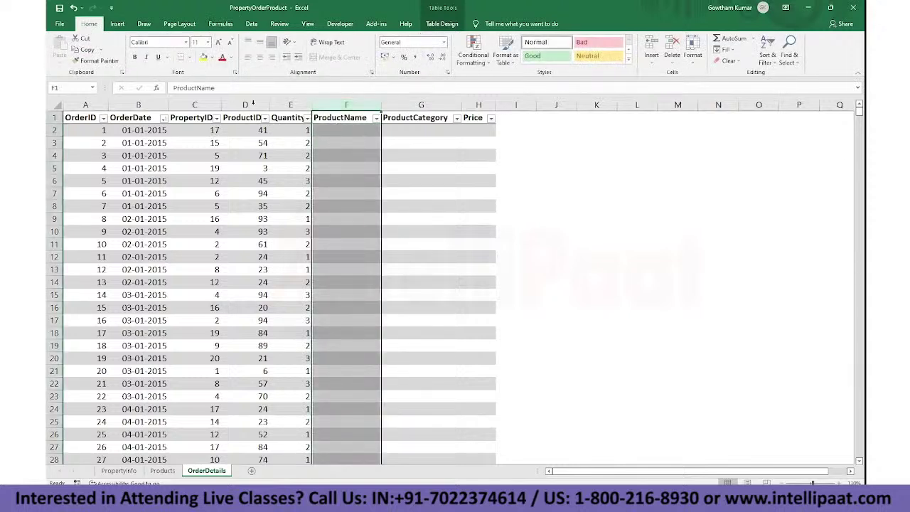
left_click(245, 105)
left_click(162, 470)
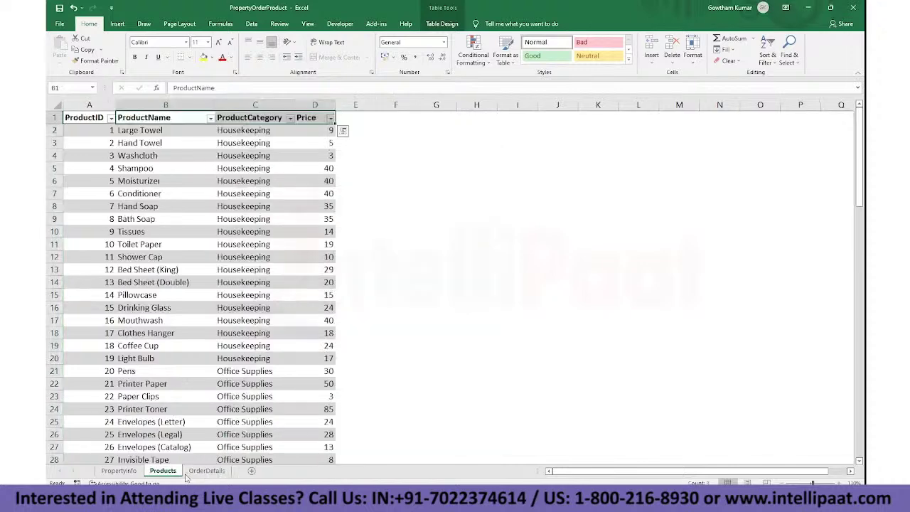
left_click(206, 473)
left_click(339, 128)
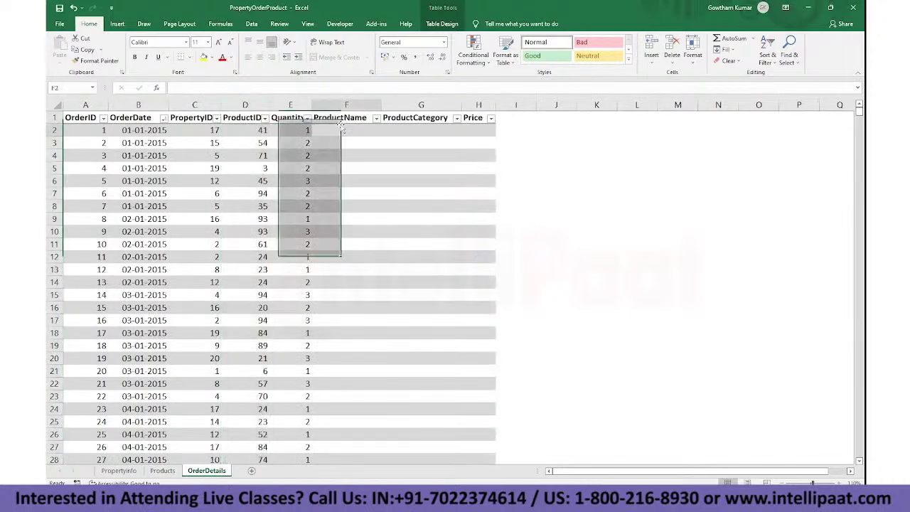
type("=vl")
key("Tab")
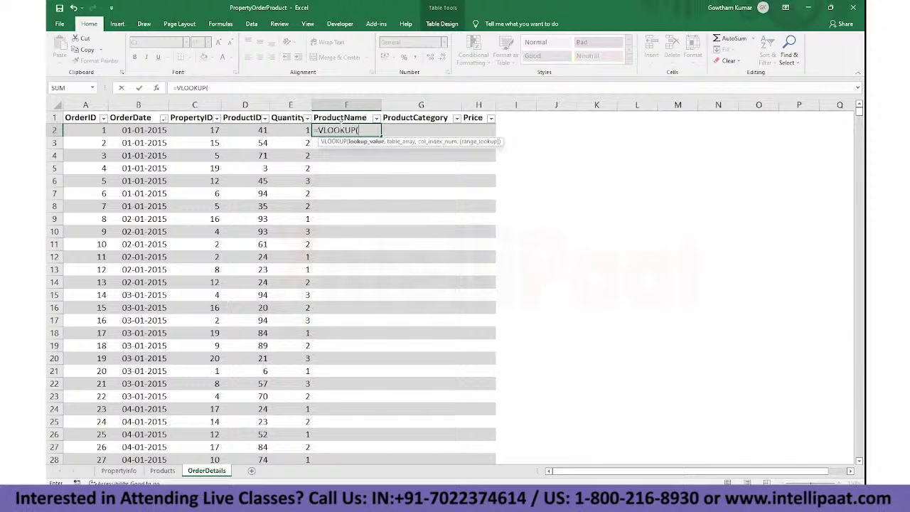
left_click(249, 129)
type(",")
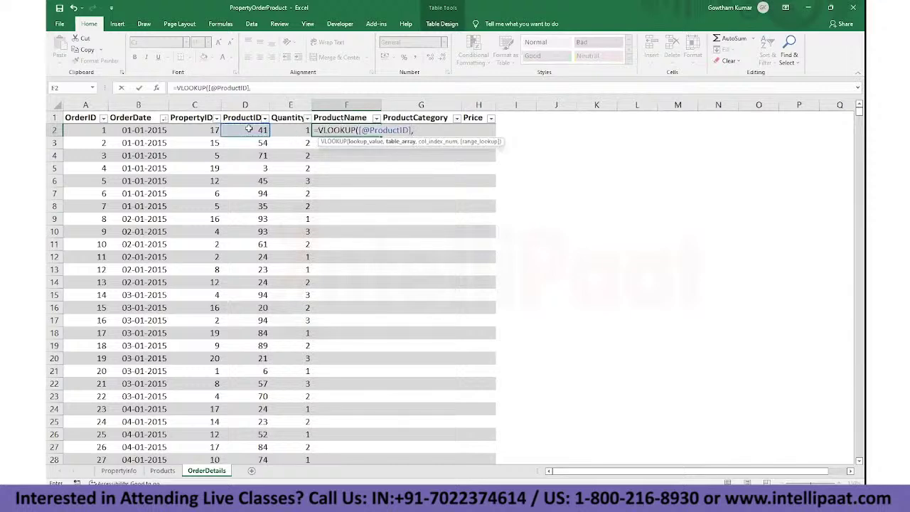
Step: Complete the VLOOKUP with all data rows and columns of the Products table as table array, column index 2 and range lookup 0
left_click(162, 471)
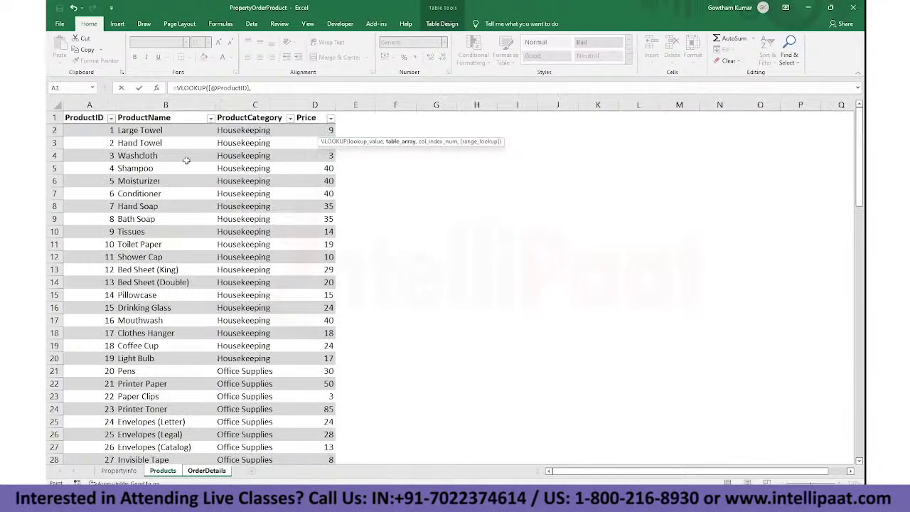
left_click(105, 134)
key("ctrl+shift+Down")
key("ctrl+shift+Right")
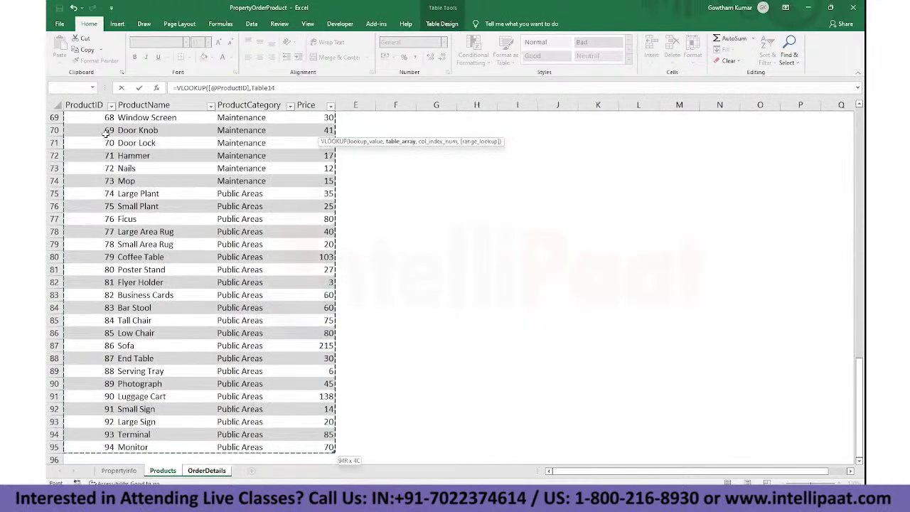
type(",2,0")
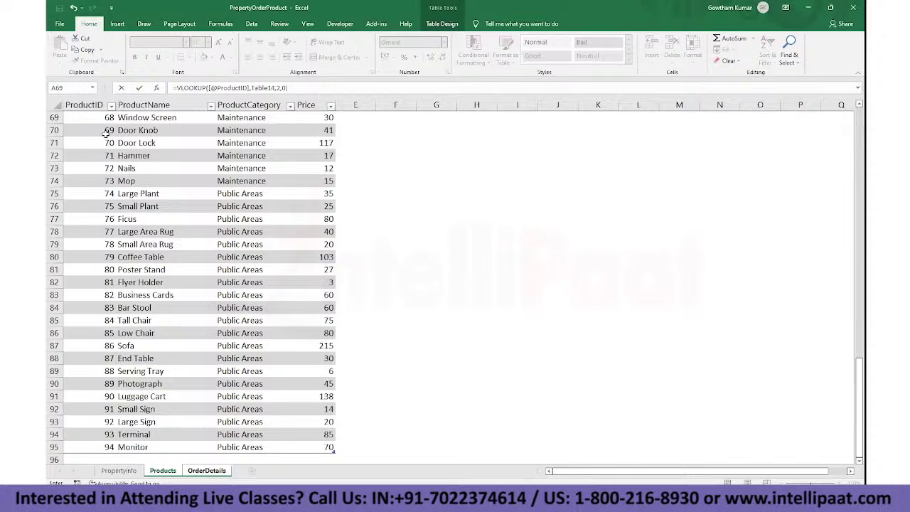
key("Return")
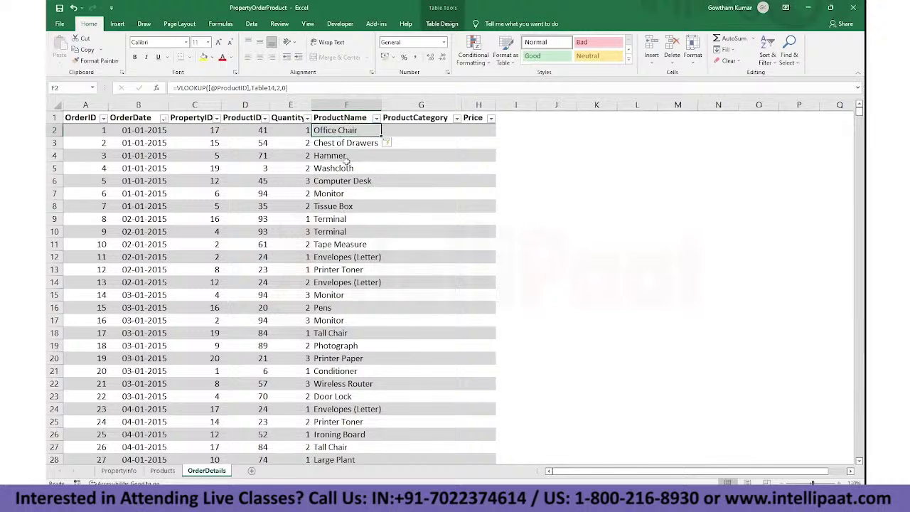
Step: Check the looked-up product names down the first rows of the ProductName column
key("Down")
key("Down")
key("Down")
key("Down")
key("Down")
key("Down")
key("Down")
key("Down")
key("Down")
key("Down")
key("Down")
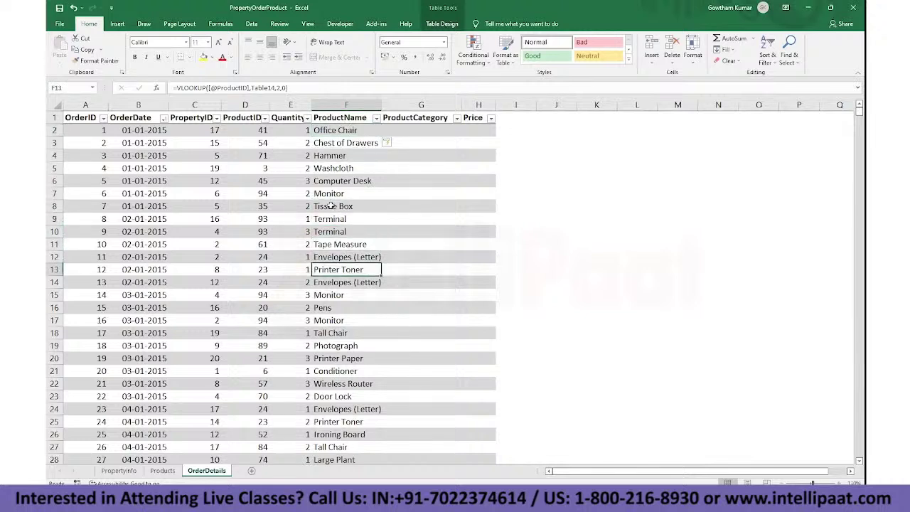
key("Left")
key("Left")
key("Right")
key("Right")
Step: Fill the ProductName VLOOKUP formula across the ProductCategory and Price columns for all order rows
key("ctrl+Up")
key("Down")
key("ctrl+shift+Down")
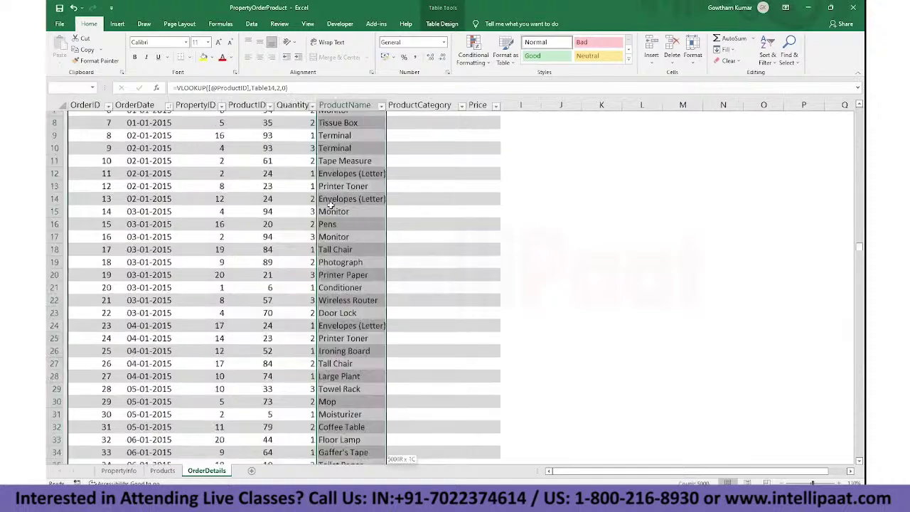
key("shift+Right")
key("shift+Right")
key("ctrl+r")
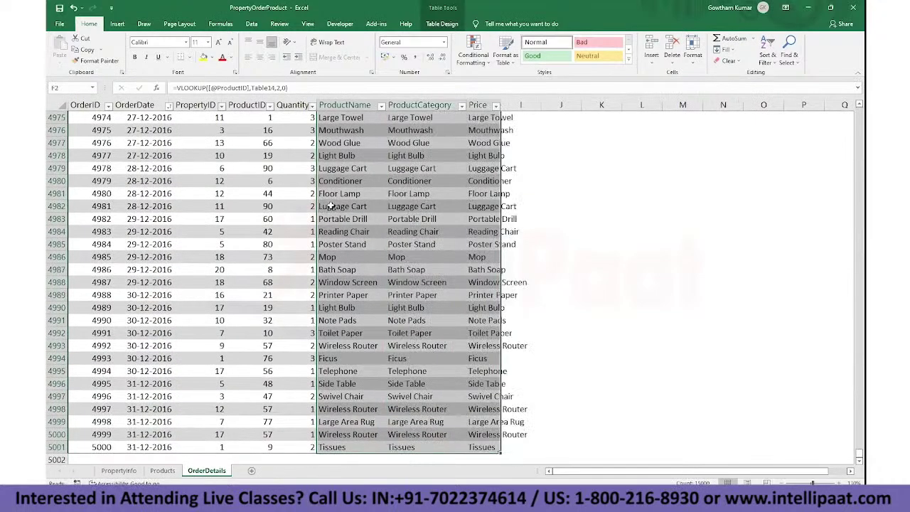
Step: Set the VLOOKUP column index to 3 in every row of the ProductCategory column
key("ctrl+Up")
key("Right")
key("Down")
key("ctrl+shift+Down")
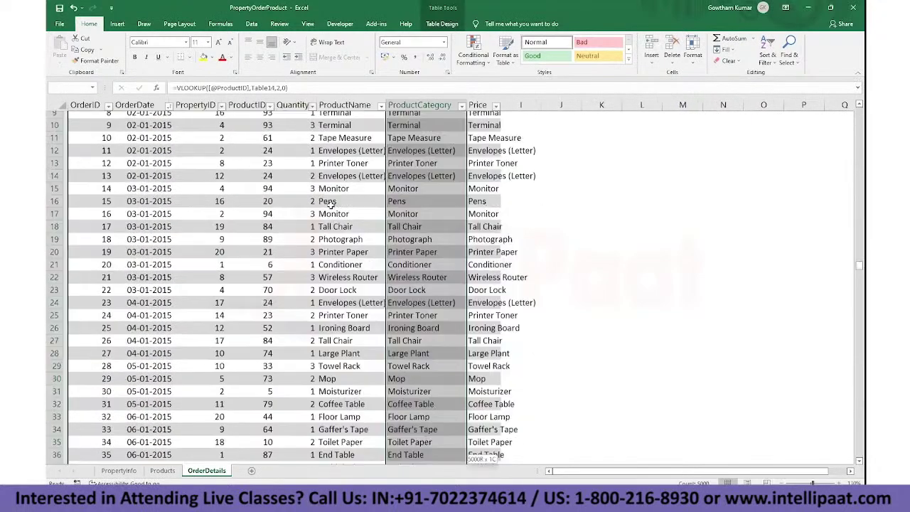
key("F2")
key("Left")
key("Left")
key("Left")
key("BackSpace")
type("3")
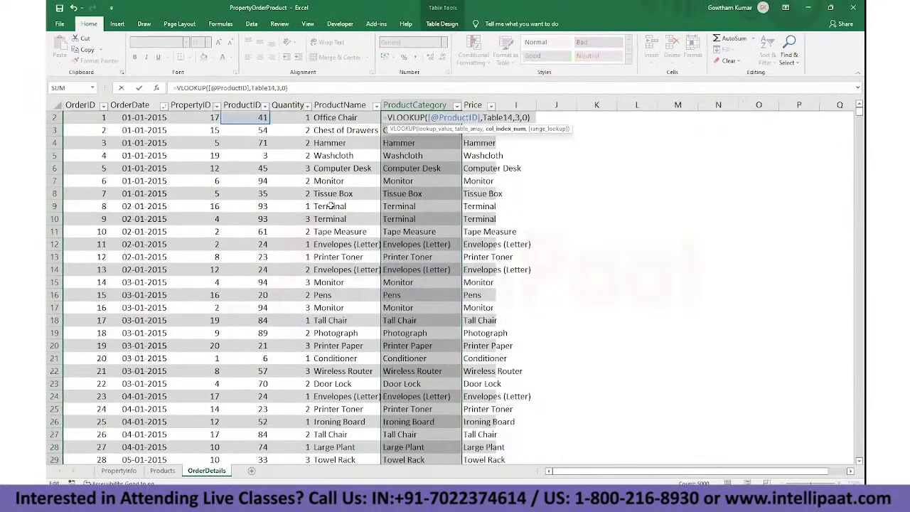
key("ctrl+Return")
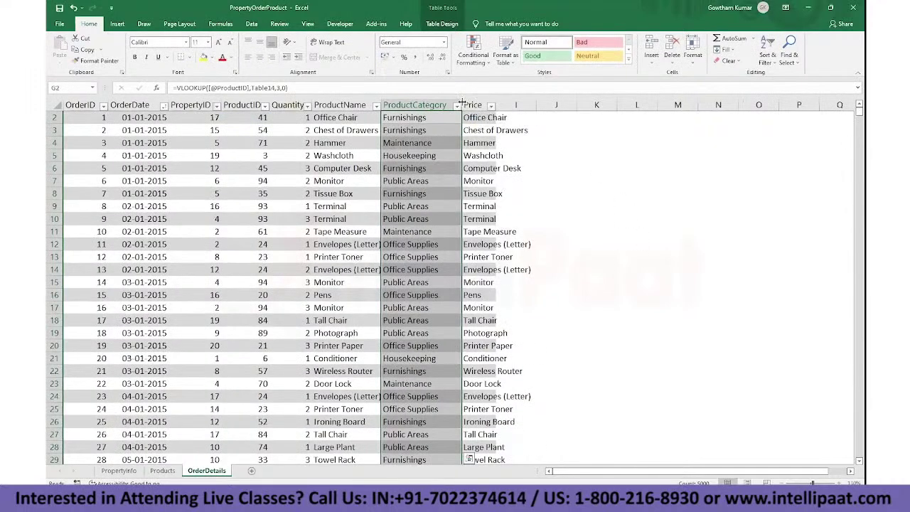
Step: Set the VLOOKUP column index to 3 in every row of the Price column
left_click(484, 116)
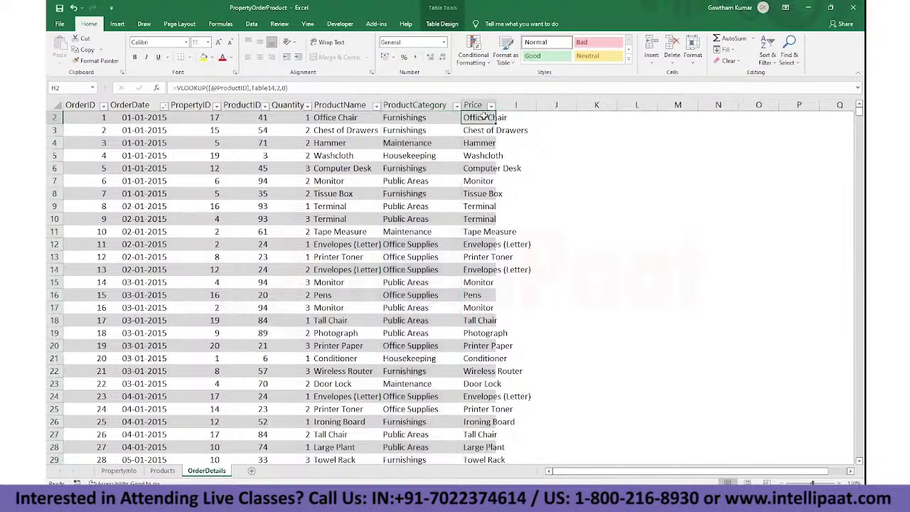
key("Up")
key("Down")
key("ctrl+shift+Down")
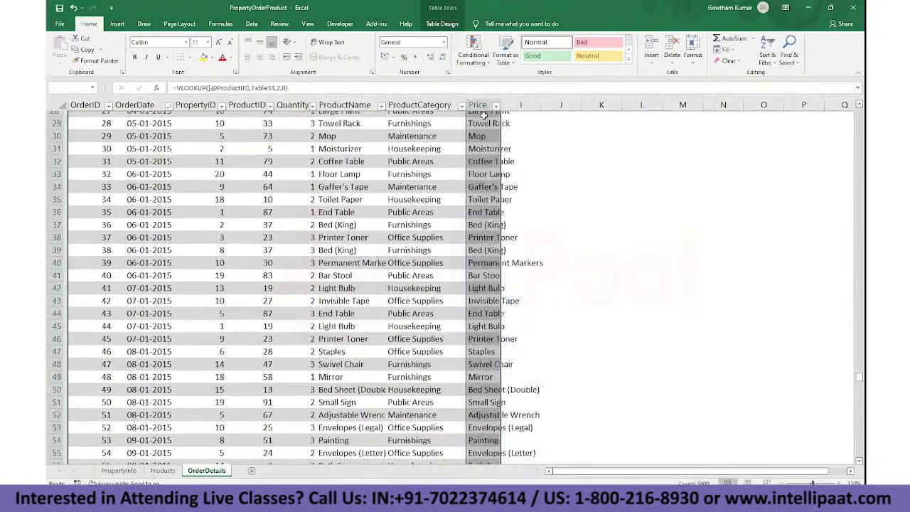
key("F2")
key("Left")
key("Left")
key("BackSpace")
type("3")
key("ctrl+Return")
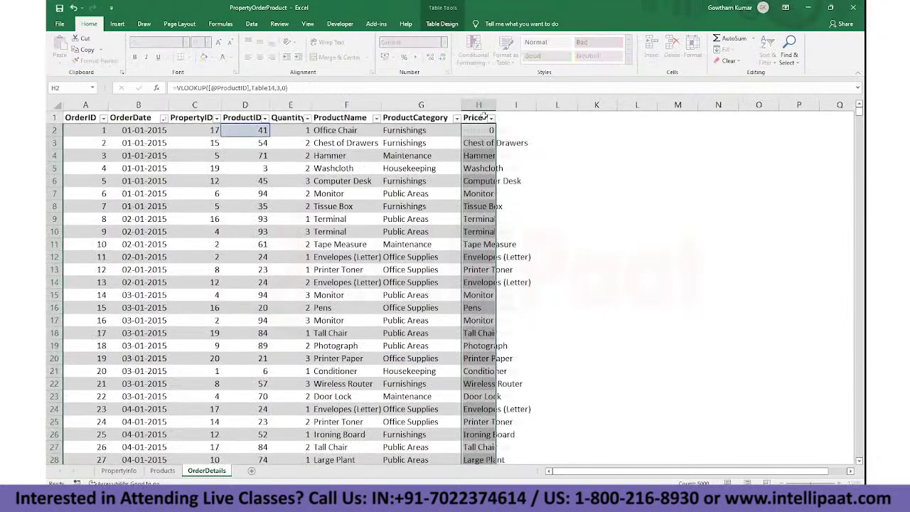
Step: Change the column index to 4 in the VLOOKUP formulas of all Price rows
key("F2")
key("Left")
key("Left")
key("Left")
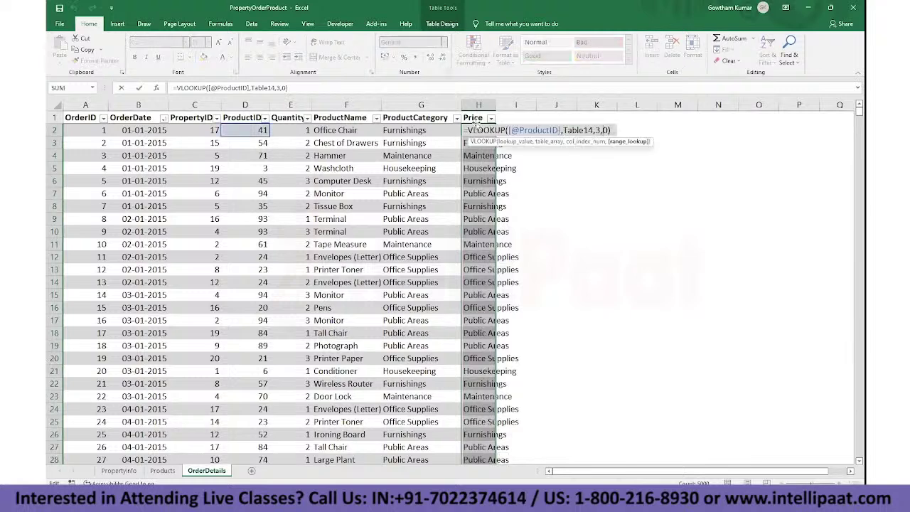
key("BackSpace")
type("4")
key("ctrl+Return")
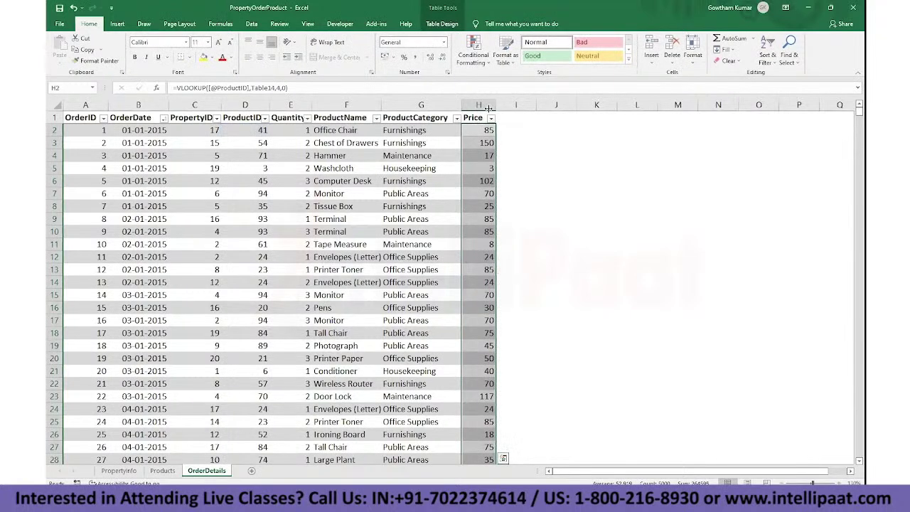
Step: Review the filled ProductName, ProductCategory and Price columns and compare them with the Products sheet's table
left_click(447, 206)
left_click(66, 131)
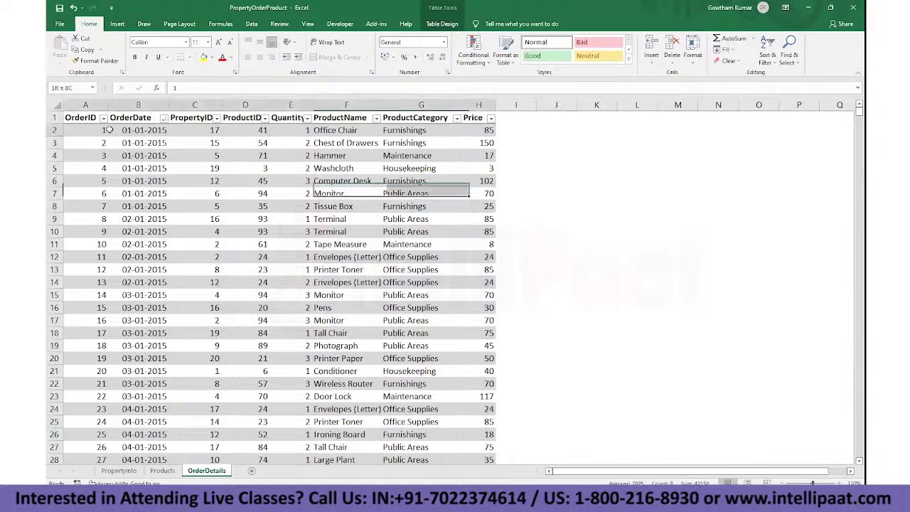
left_click(346, 104)
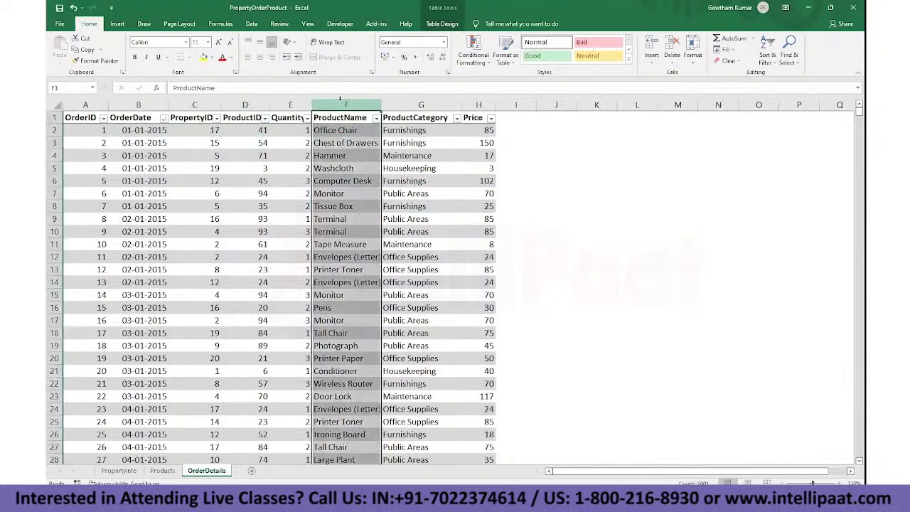
left_click(411, 105, "ctrl")
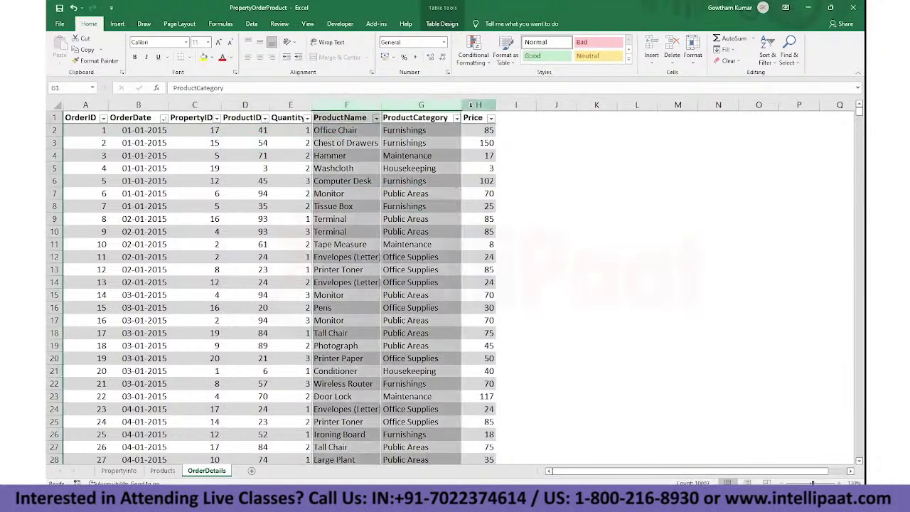
left_click(472, 105, "ctrl")
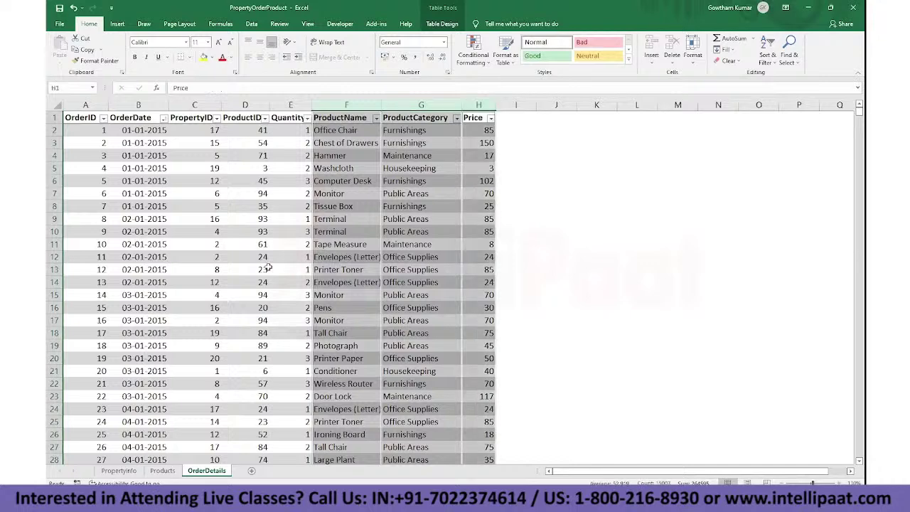
left_click(162, 471)
left_click(149, 244)
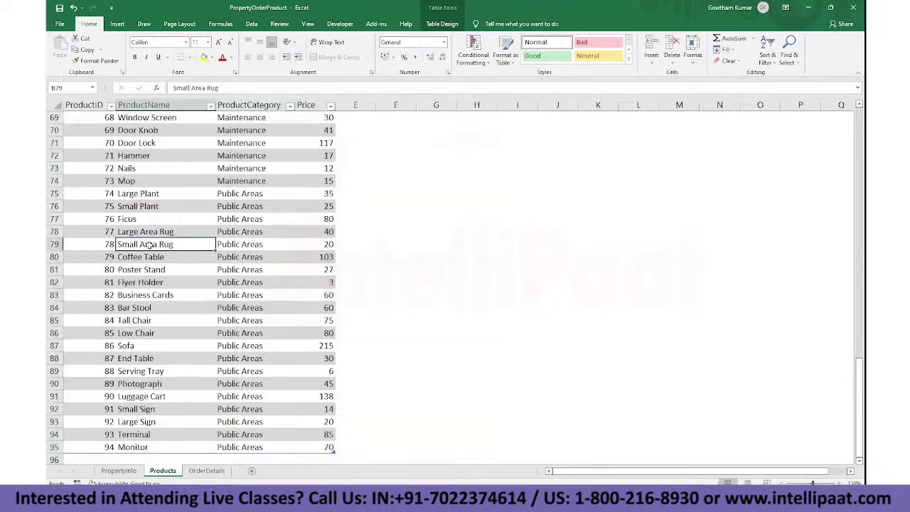
key("ctrl+Down")
key("Down")
key("ctrl+Up")
key("ctrl+Up")
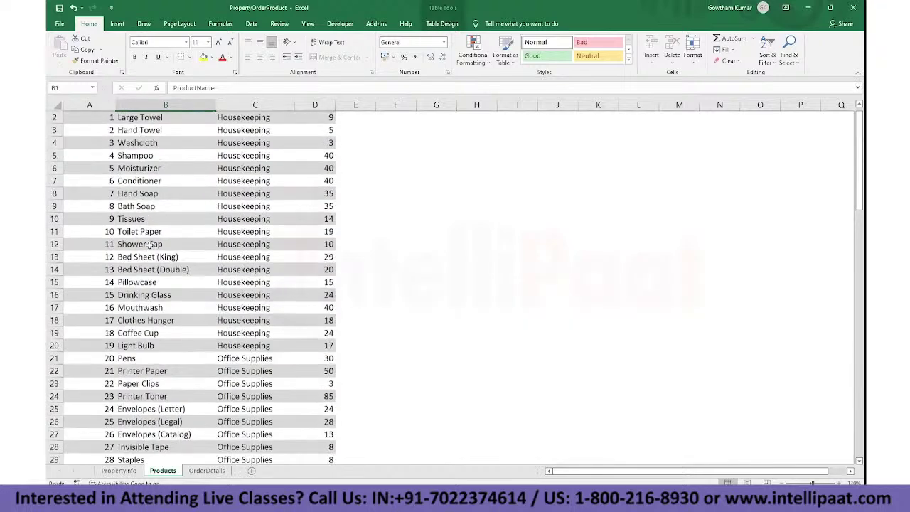
key("ctrl+Page_Down")
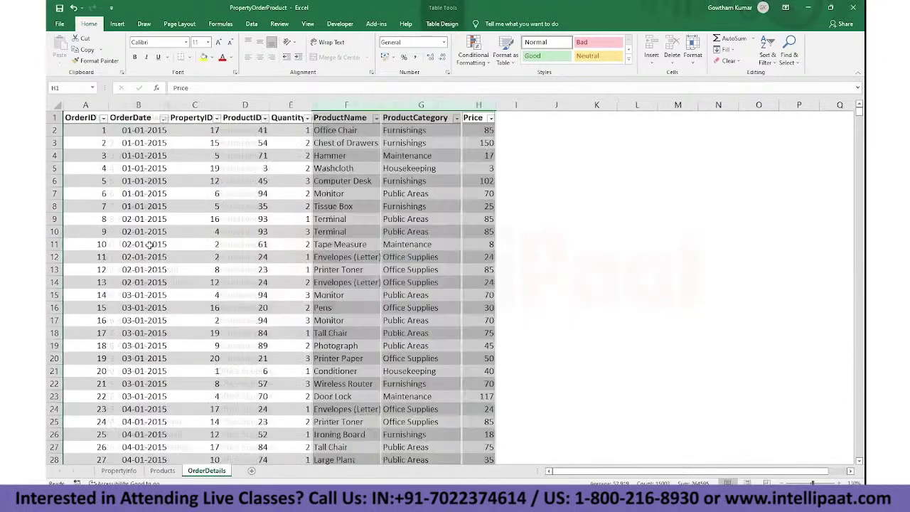
Step: Examine the order records in OrderDetails, focusing on the Quantity and Price columns
left_click(508, 249)
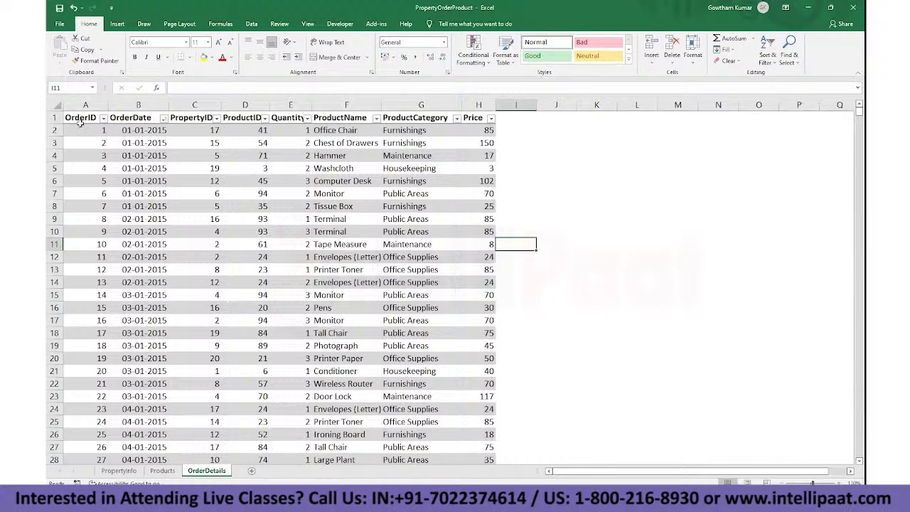
left_click_drag(67, 119, 349, 381)
left_click(326, 254)
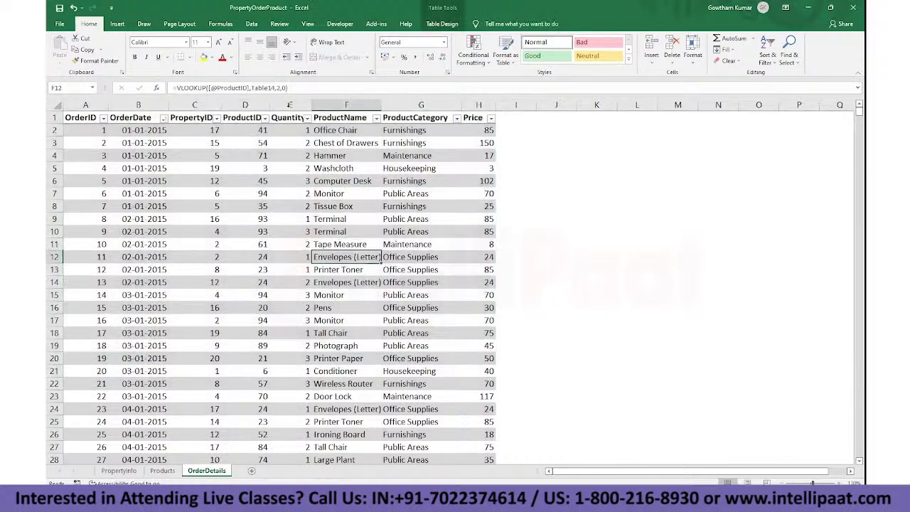
left_click(288, 104)
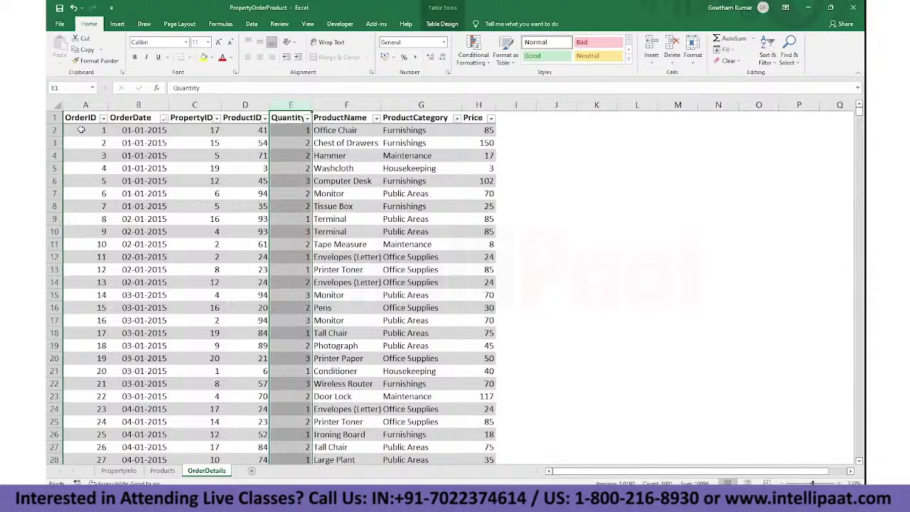
left_click(54, 130)
left_click(487, 195)
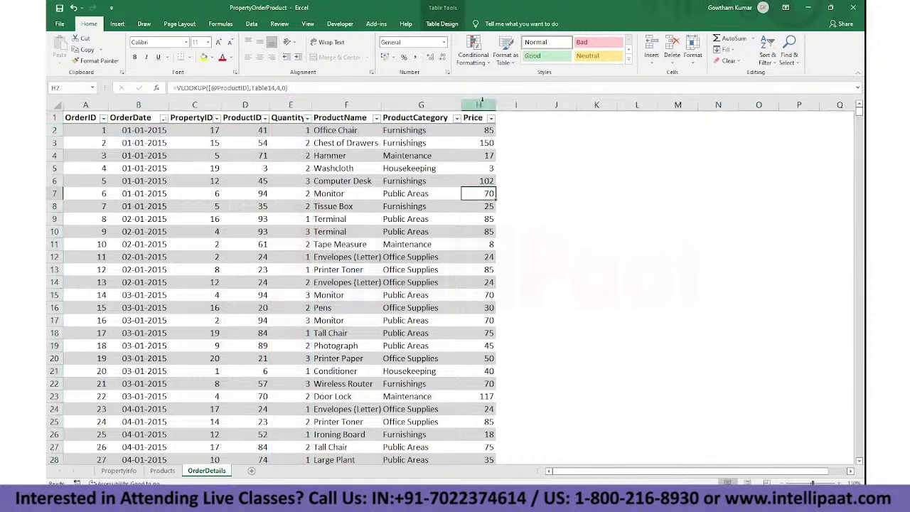
left_click(482, 105)
left_click(485, 131)
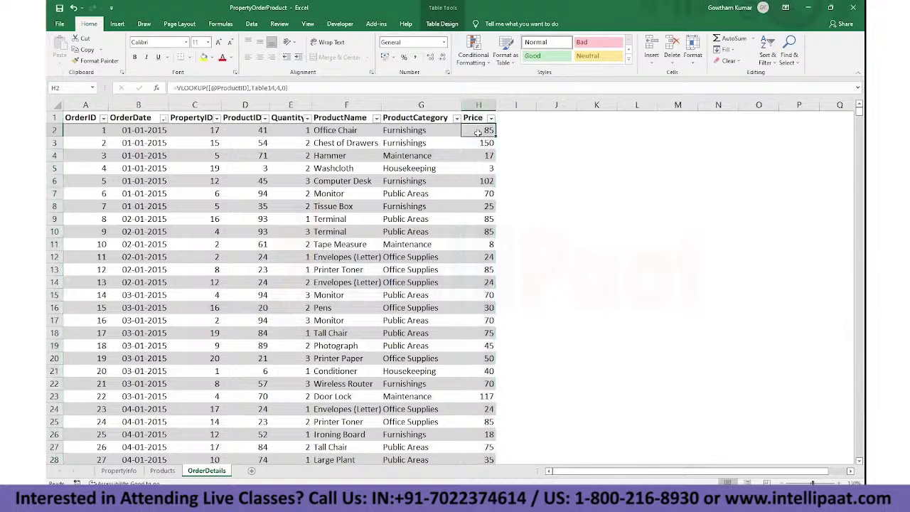
Step: Add a column headed Revenue to the order table in I1, directly beside Price
left_click(508, 118)
type("Sal")
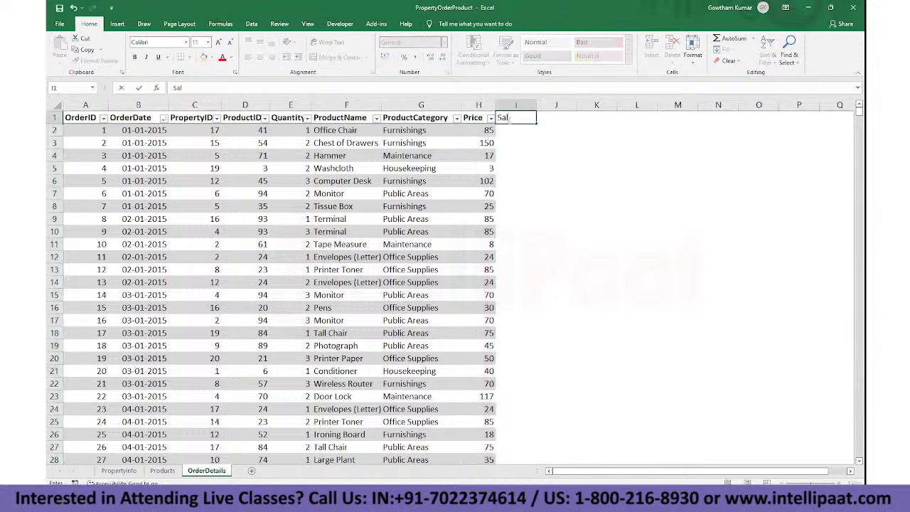
type("es")
key("Return")
key("Up")
type("Re")
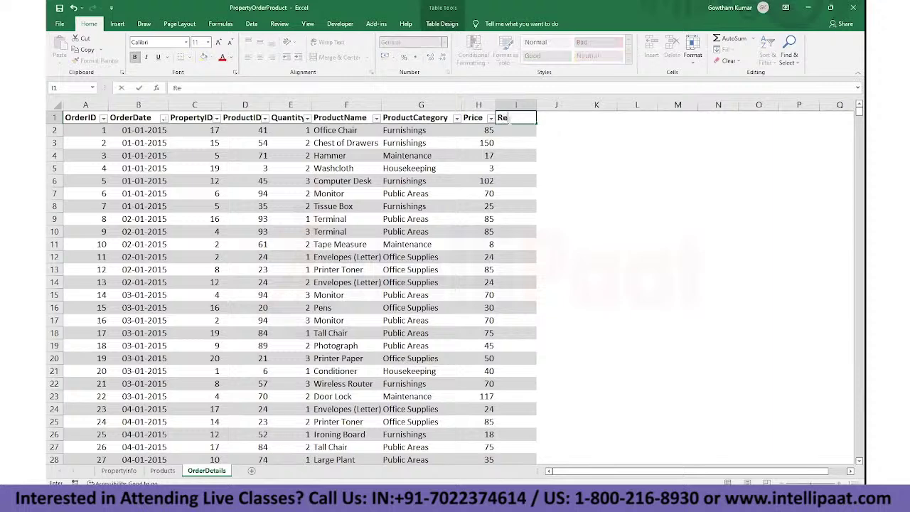
type("venue")
key("Return")
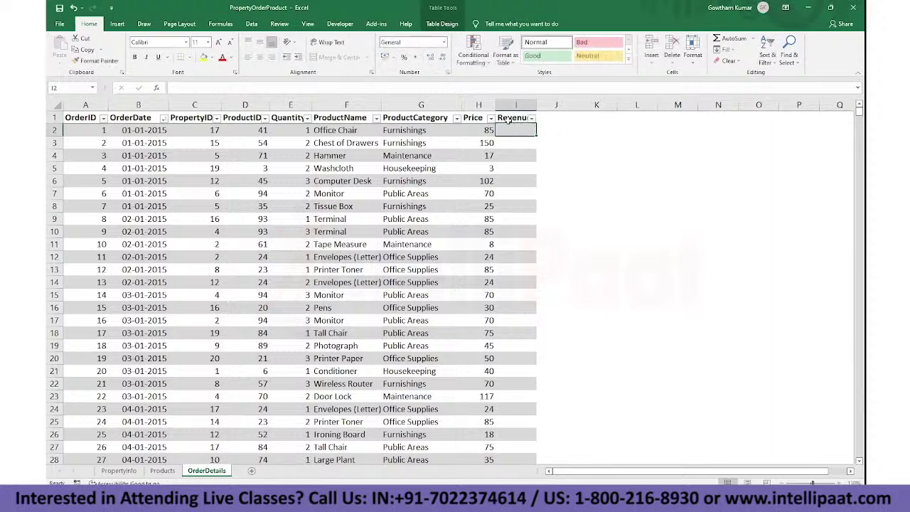
type("=")
key("Left")
type("*")
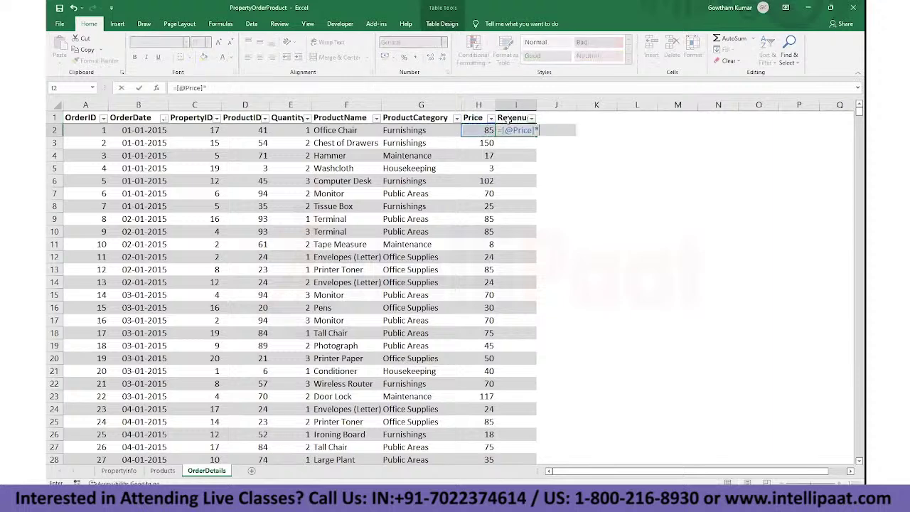
key("Left")
key("Left")
key("Left")
key("Left")
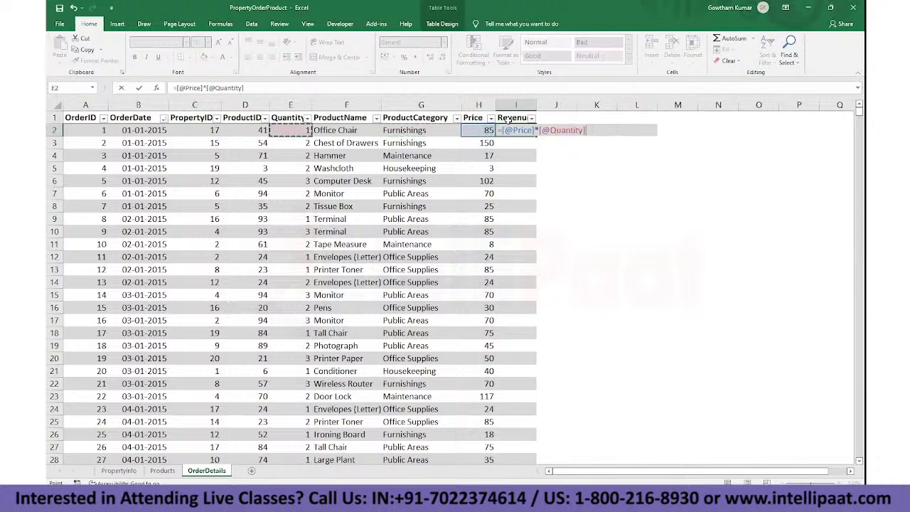
key("Return")
Step: Check the Revenue values down to the last order and inspect the formula in I2
key("Left")
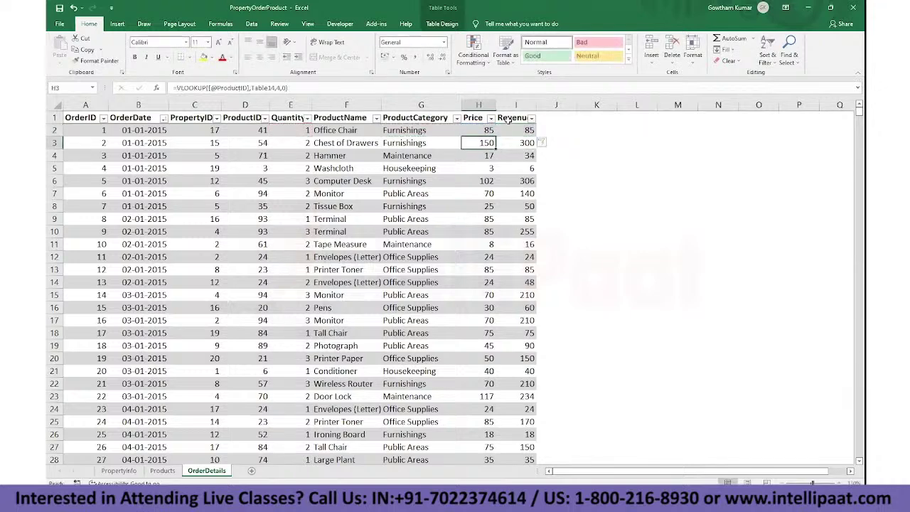
key("Up")
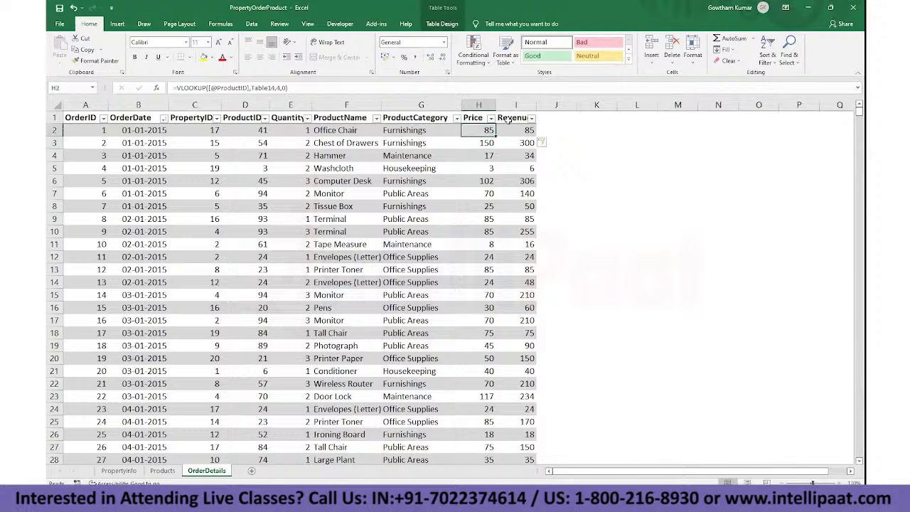
key("Right")
key("ctrl+Down")
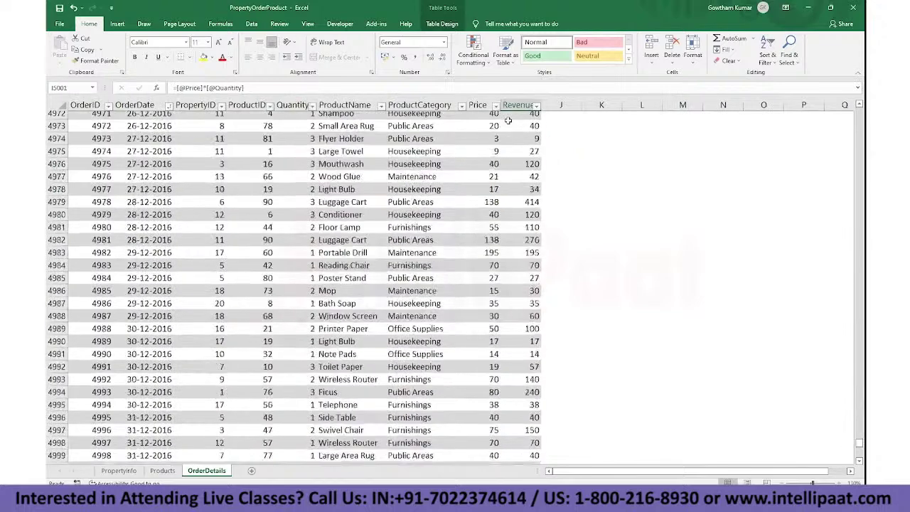
key("ctrl+Up")
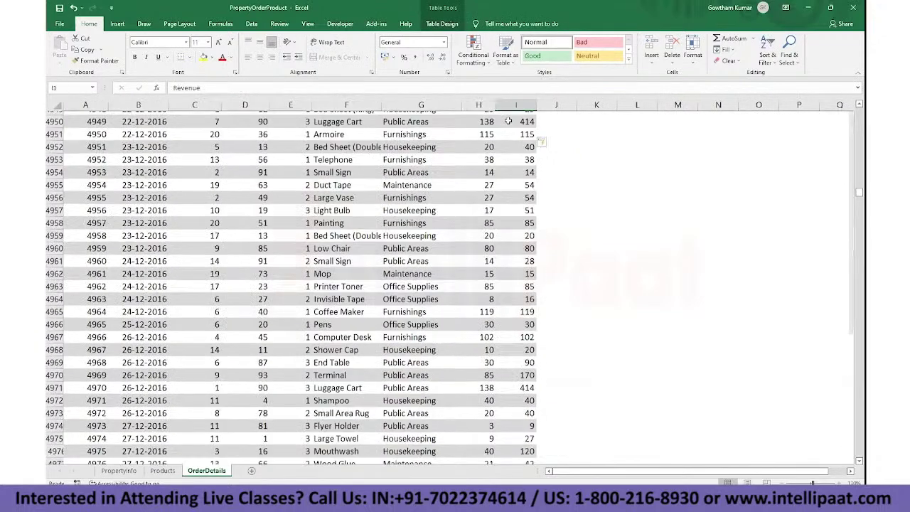
key("F2")
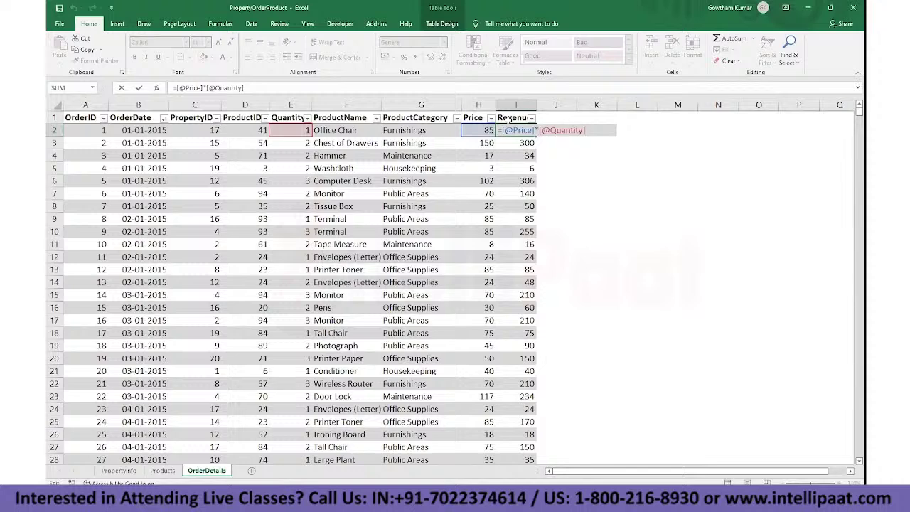
key("ctrl+Return")
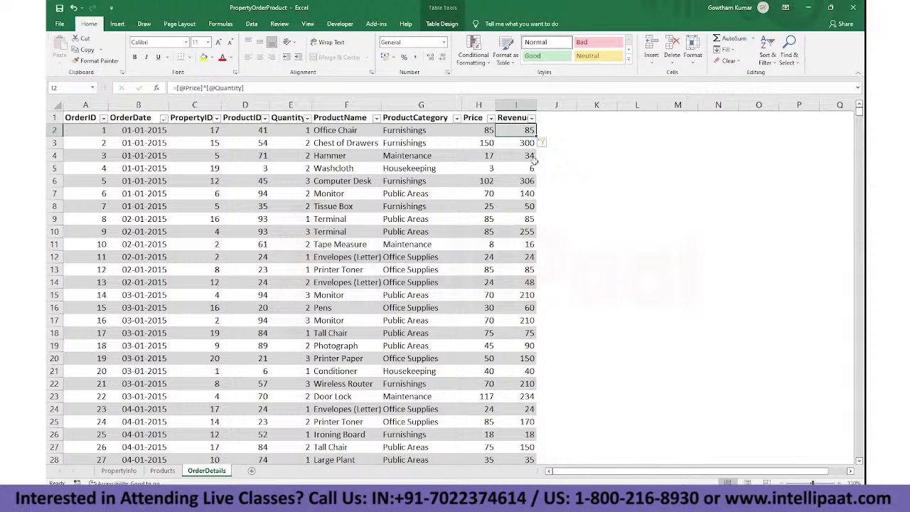
left_click(470, 131)
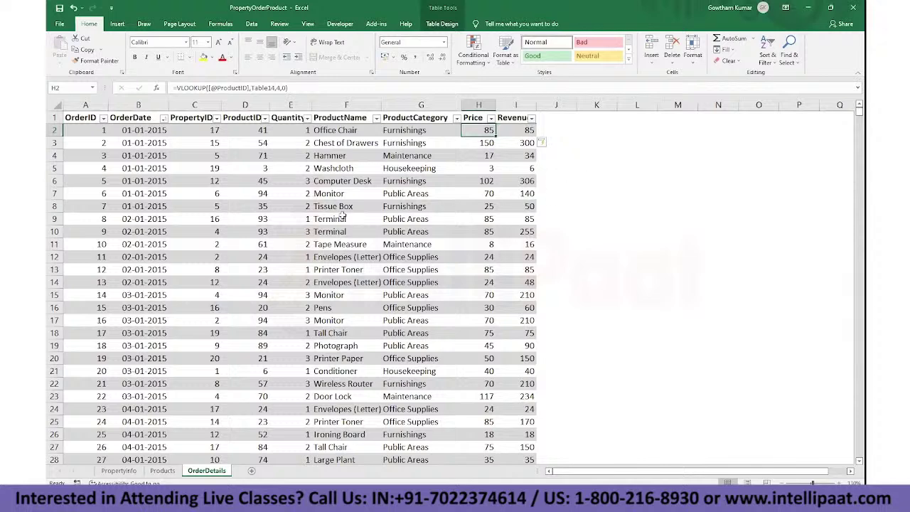
Step: Review the Products table down to its last product and compare it with the looked-up names and revenue in OrderDetails
left_click(328, 181)
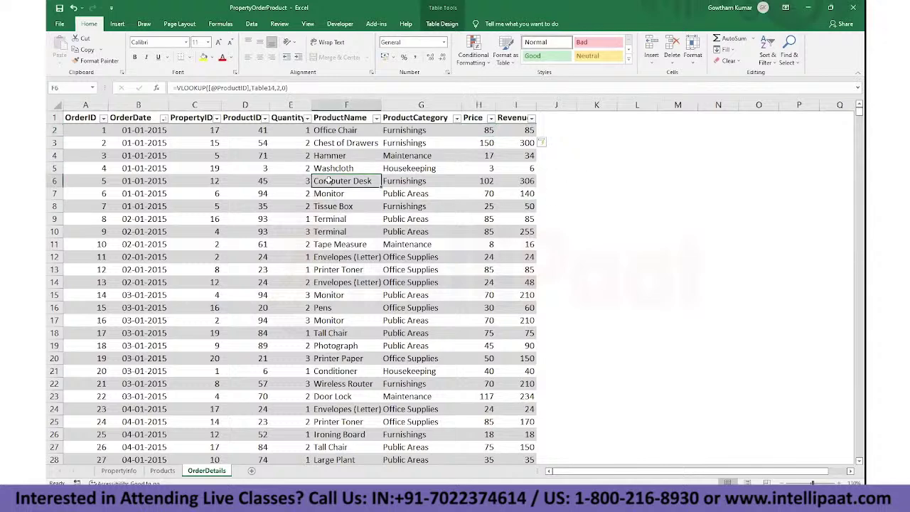
key("ctrl+Page_Up")
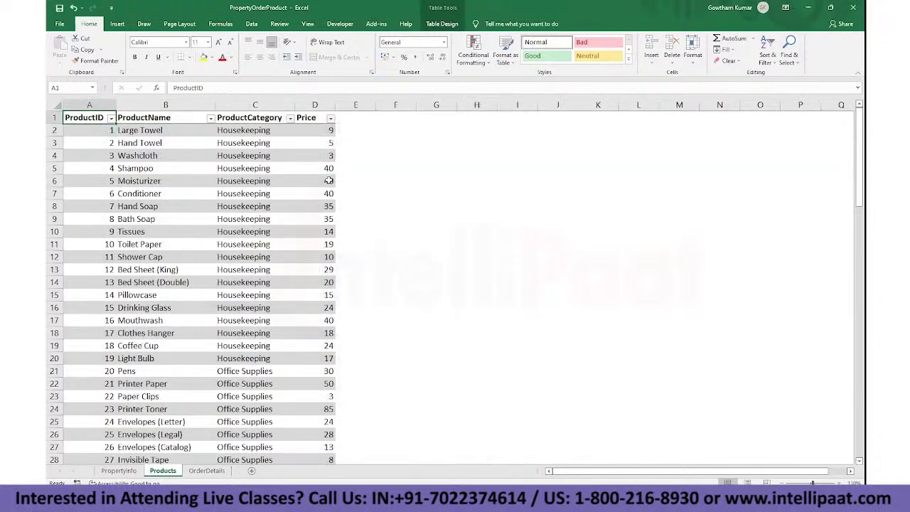
scroll(329, 181, "down", 20)
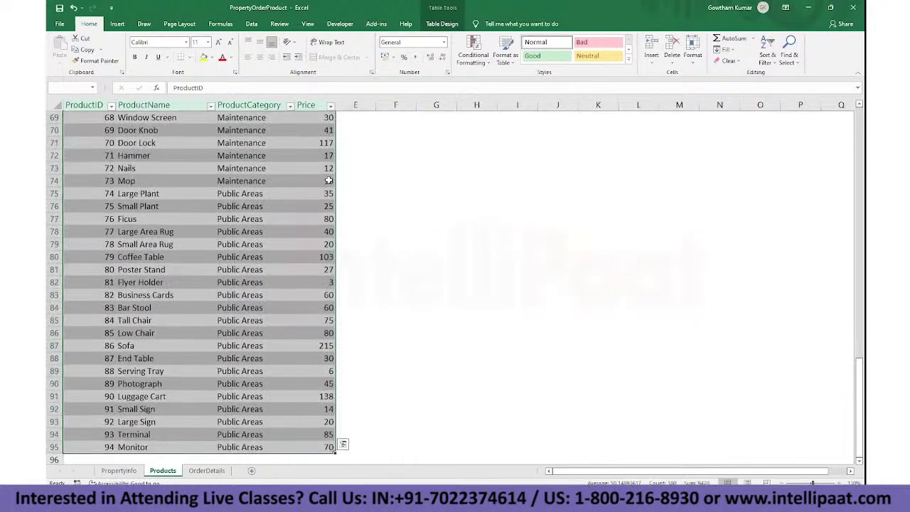
scroll(329, 180, "up", 20)
key("ctrl+Page_Down")
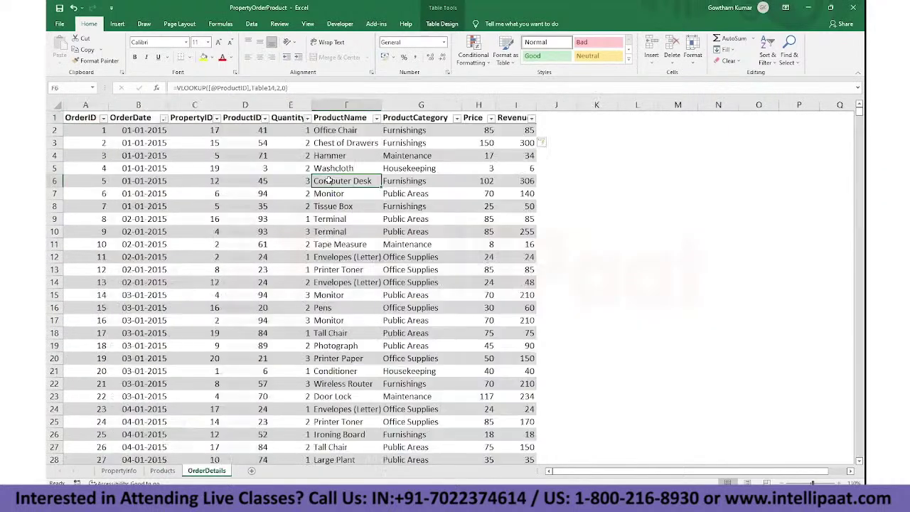
left_click(514, 167)
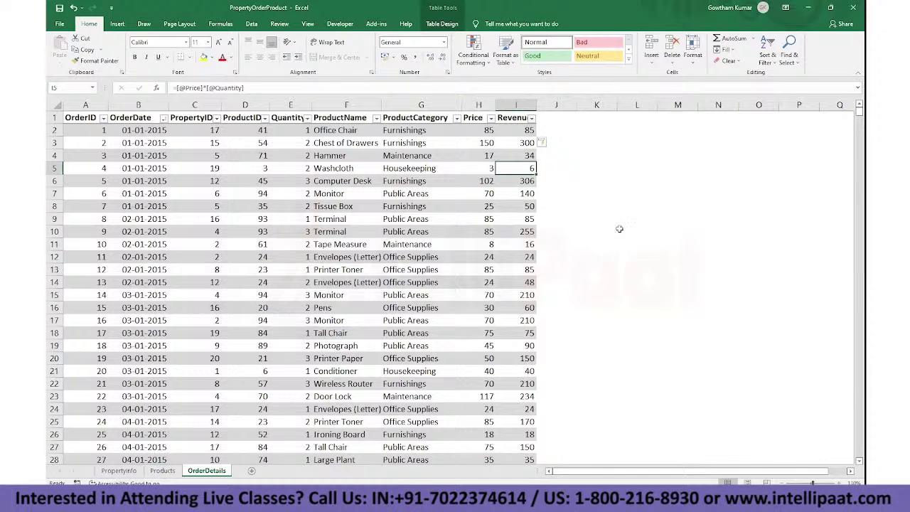
Step: Start a list of lookup functions beside the order table, with DGET in K5 and XLOOKUP in K6
left_click(610, 167)
type("dget")
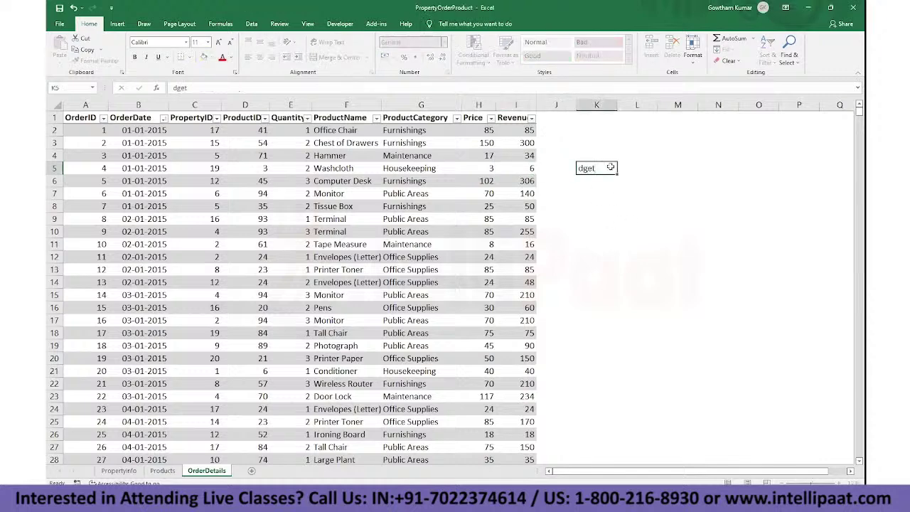
key("Return")
key("Up")
type("DGET")
key("Return")
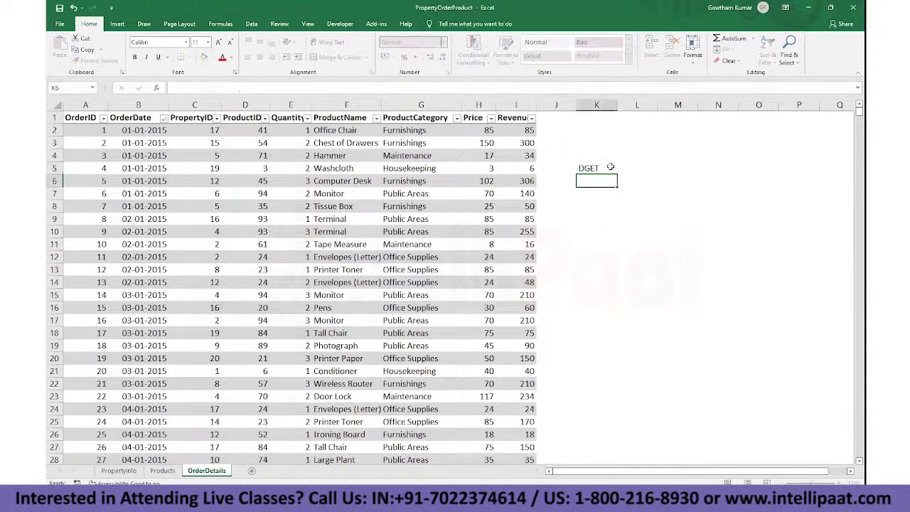
type("XLOOKUP")
key("Return")
Step: Extend the function list with Index and Match in K7, VLOOKUP in K8 and HLOOKUP in K9
type("I")
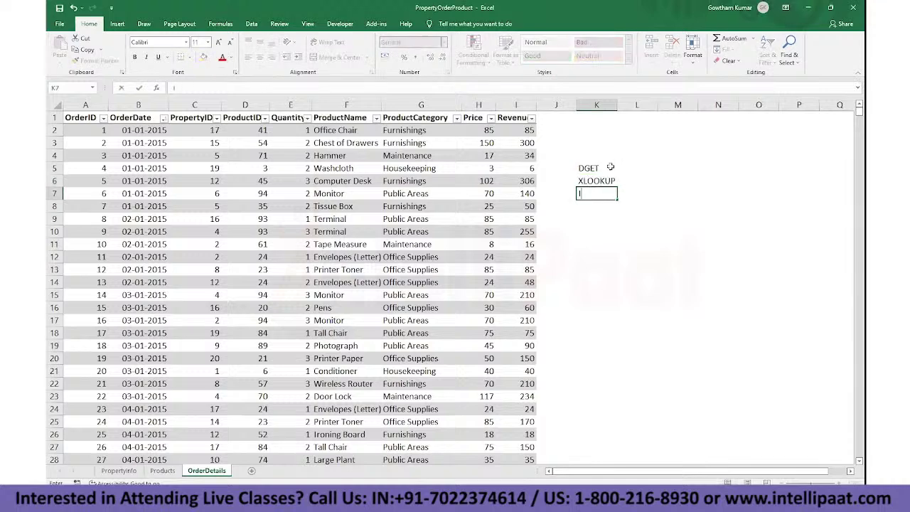
type("ndex and Match")
key("Return")
type("VLOOK")
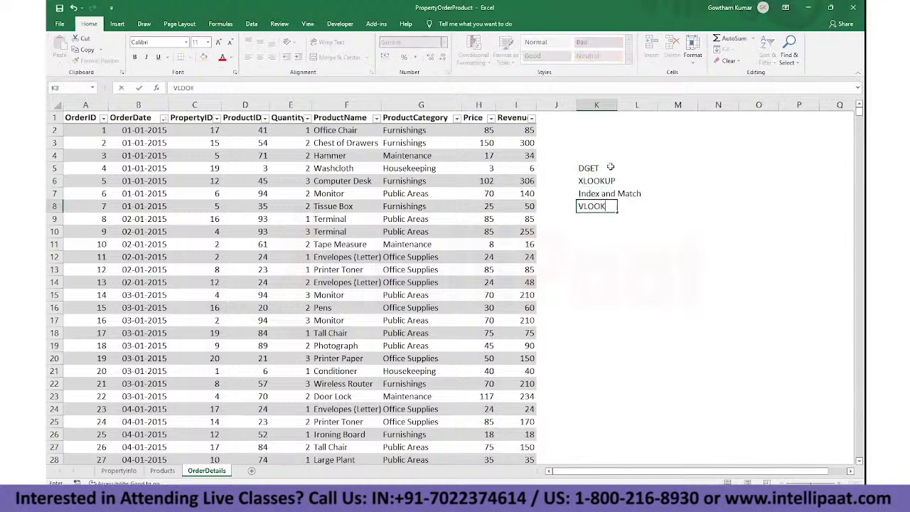
type("UP")
key("Return")
type("HLOOKUP")
key("Return")
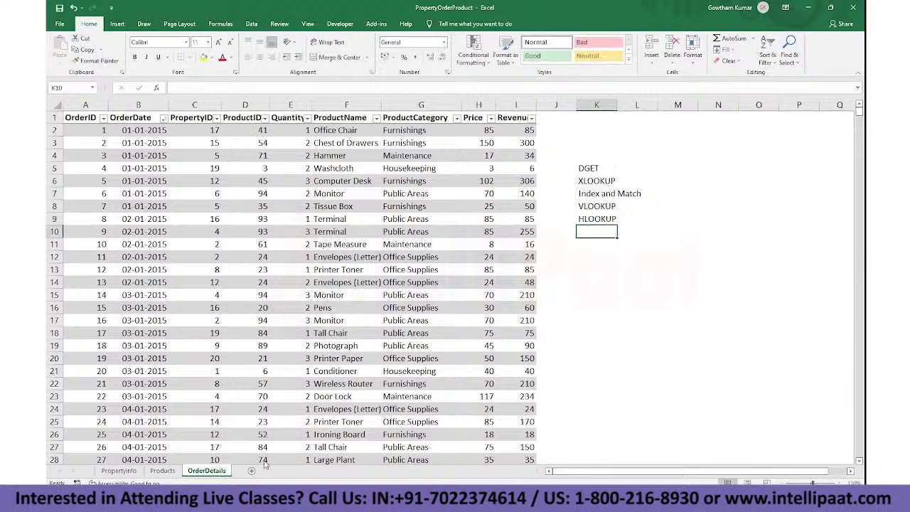
Step: Switch to File Explorer, go to Teaching > BI > Excel Module and look into the Excel - Basic Questions workbook before closing it
left_click(305, 245)
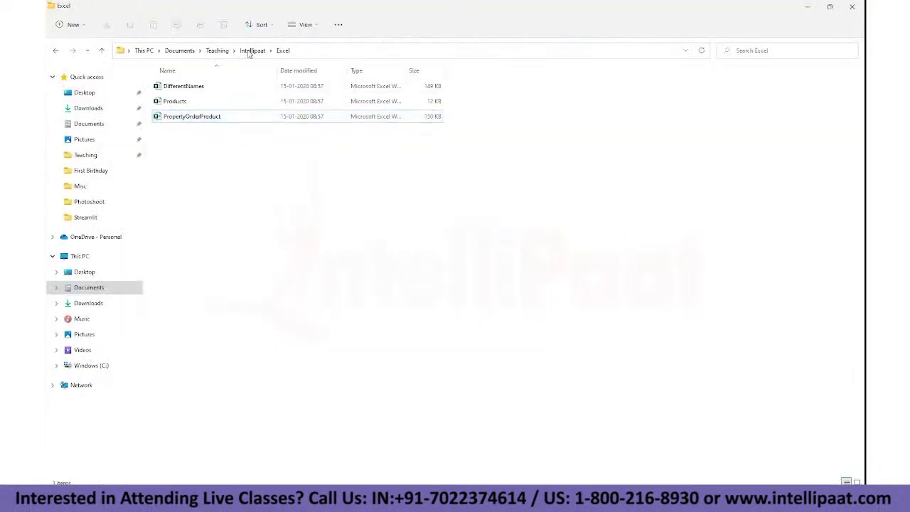
left_click(249, 51)
left_click(217, 51)
left_click(173, 103)
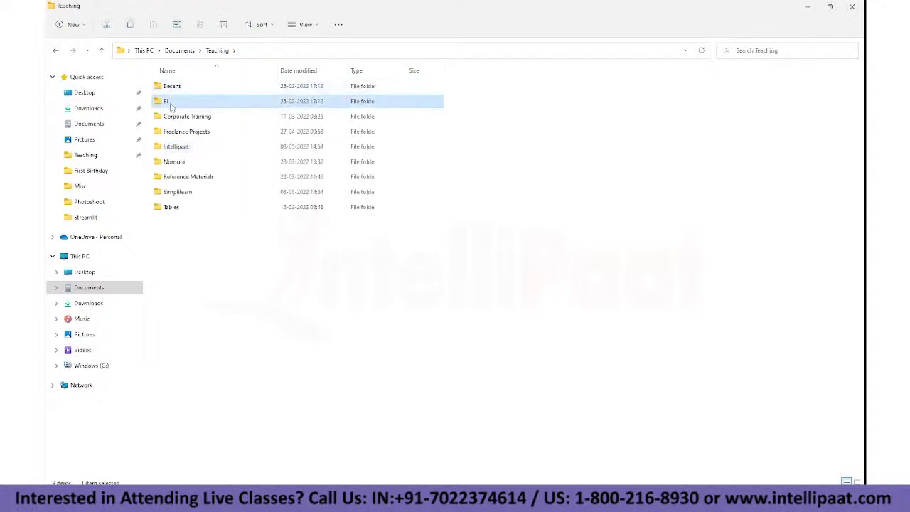
double_click(171, 105)
double_click(180, 135)
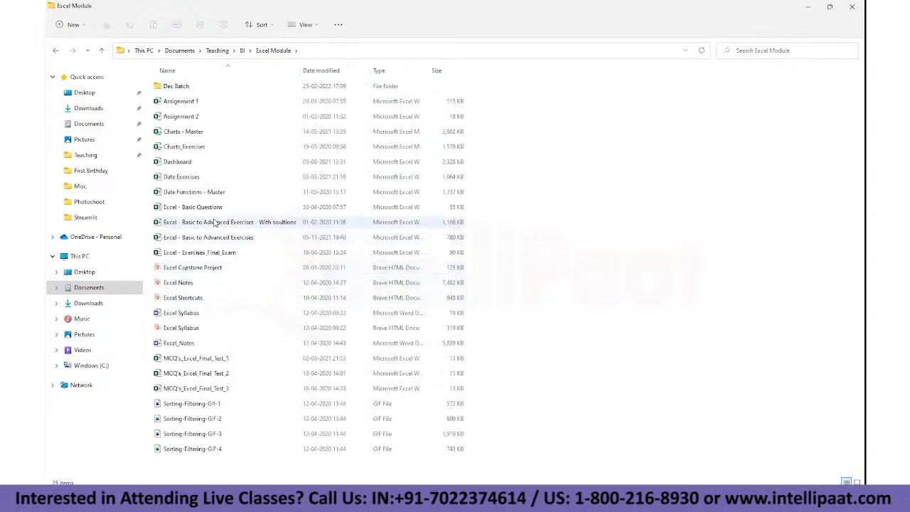
left_click(197, 207)
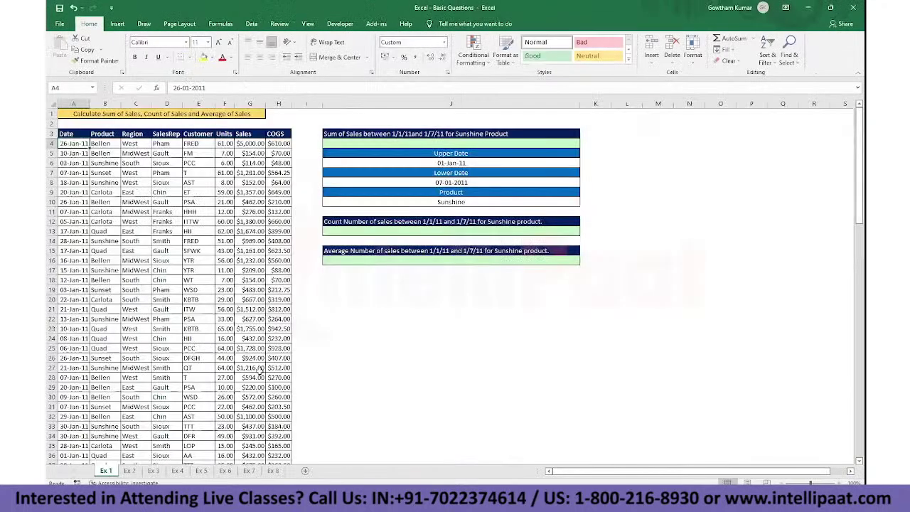
left_click(853, 7)
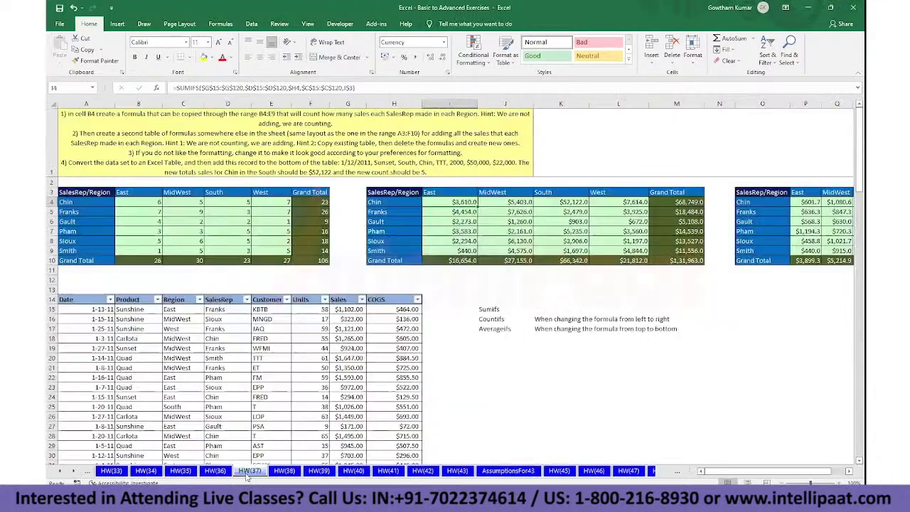
Step: Look through the HW sheets of the Excel - Basic to Advanced Exercises workbook for a suitable lookup exercise
left_click(353, 471)
left_click(249, 472)
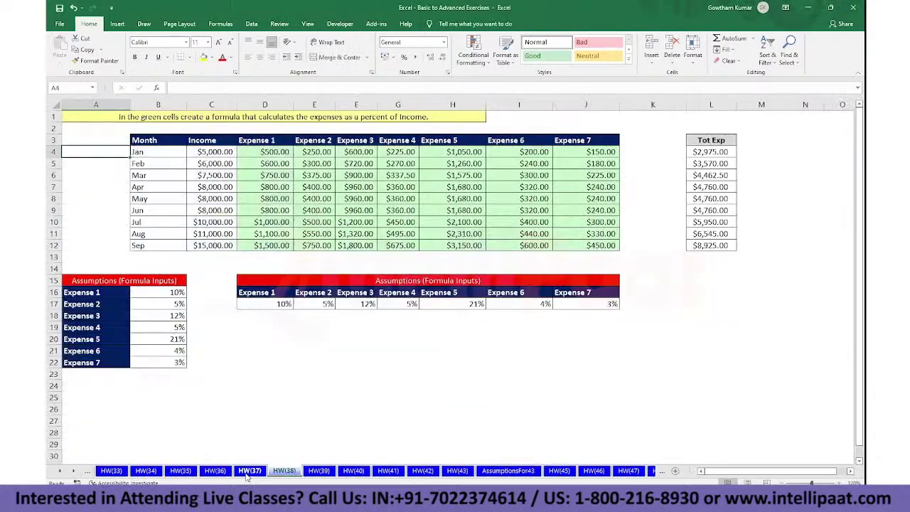
key("ctrl+Page_Down")
key("ctrl+Page_Down")
key("ctrl+Page_Down")
key("ctrl+Page_Down")
key("ctrl+Page_Down")
key("ctrl+Page_Down")
key("ctrl+Page_Down")
key("ctrl+Page_Down")
key("ctrl+Page_Down")
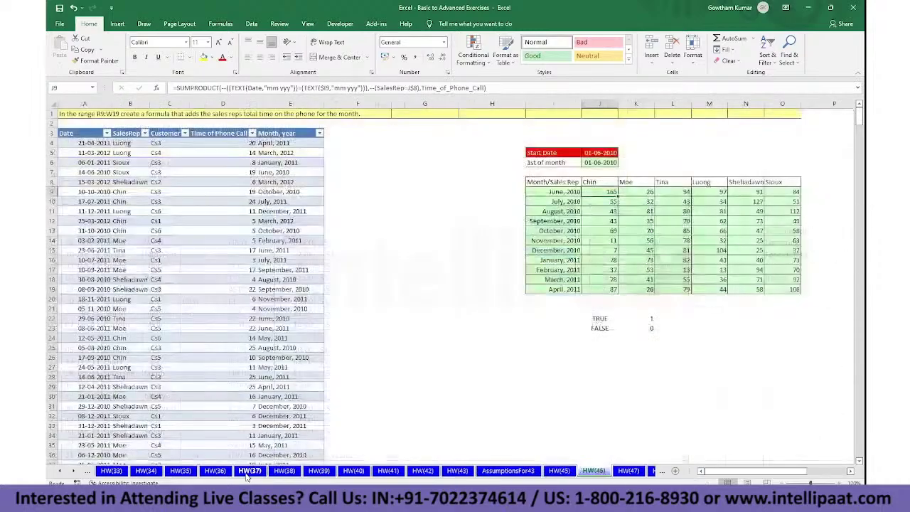
key("ctrl+Page_Down")
key("ctrl+Page_Down")
key("ctrl+Page_Down")
key("ctrl+Page_Down")
key("ctrl+Page_Down")
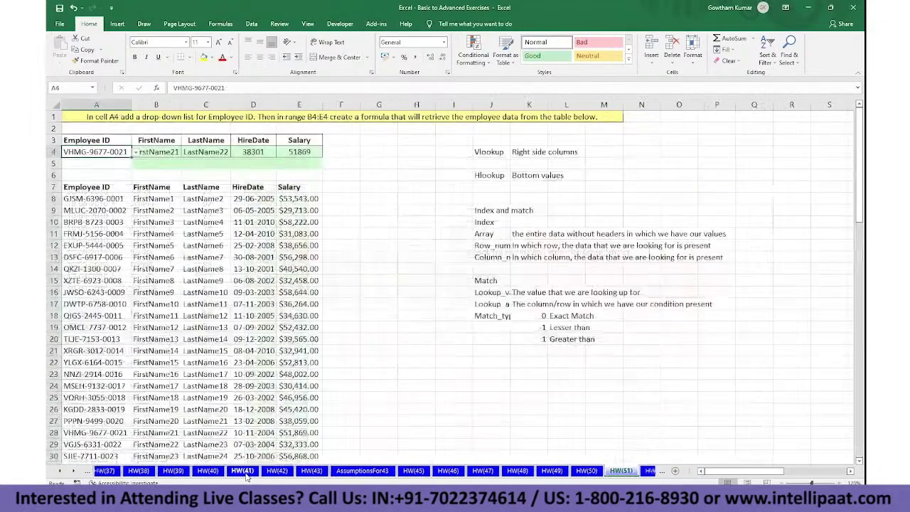
key("ctrl+Page_Down")
key("ctrl+Page_Down")
key("ctrl+Page_Down")
key("ctrl+Page_Down")
key("ctrl+Page_Down")
key("ctrl+Page_Down")
key("ctrl+Page_Down")
key("ctrl+Page_Down")
key("ctrl+Page_Down")
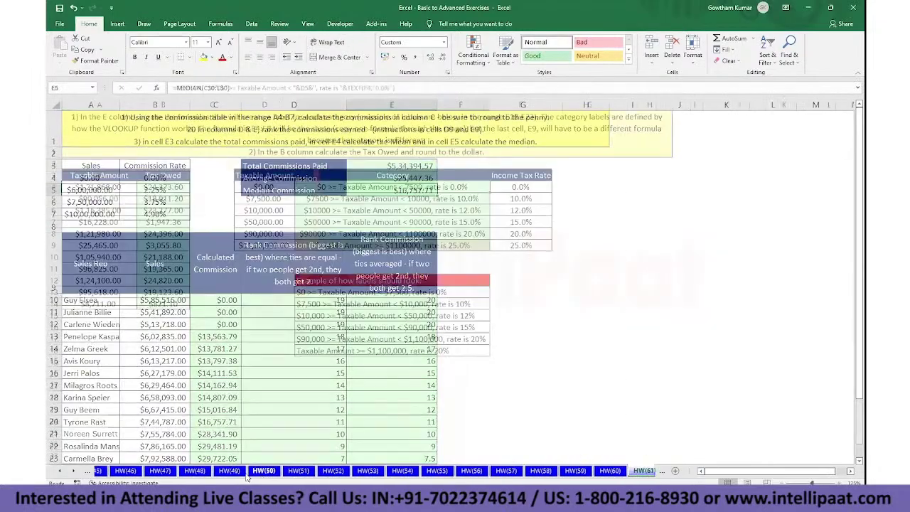
key("ctrl+Page_Down")
key("ctrl+Page_Down")
key("ctrl+Page_Down")
key("ctrl+Page_Down")
key("ctrl+Page_Down")
key("ctrl+Page_Down")
key("ctrl+Page_Down")
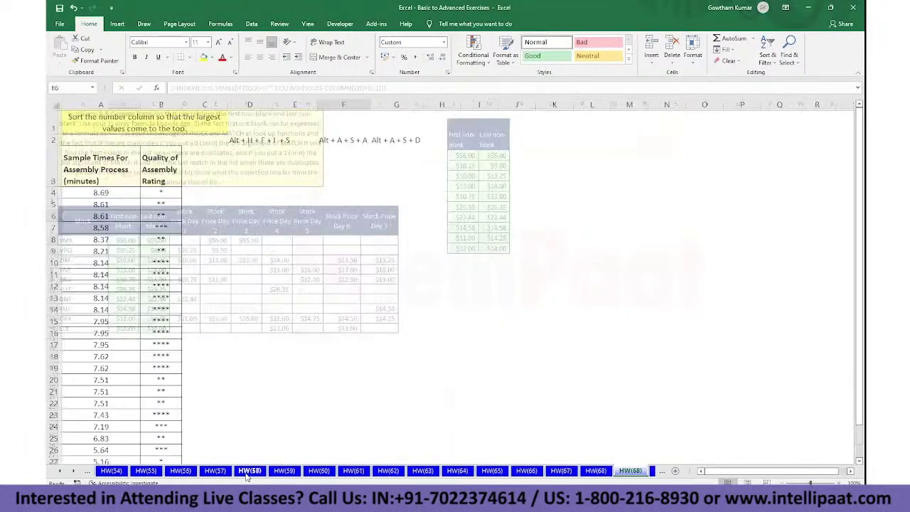
key("ctrl+Page_Down")
key("ctrl+Page_Down")
key("ctrl+Page_Down")
key("ctrl+Page_Up")
key("ctrl+Page_Up")
key("ctrl+Page_Up")
key("ctrl+Page_Up")
key("ctrl+Page_Up")
key("ctrl+Page_Up")
key("ctrl+Page_Up")
key("ctrl+Page_Up")
key("ctrl+Page_Up")
key("ctrl+Page_Up")
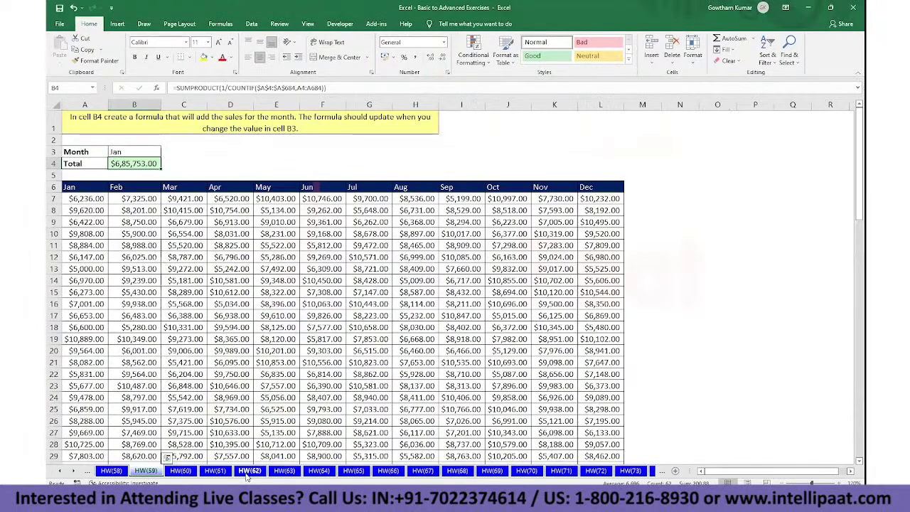
Step: Copy the Date, SR and # Customers Served data in A5:C30 of HW(50) to a new sheet in PropertyOrderProduct
key("ctrl+c")
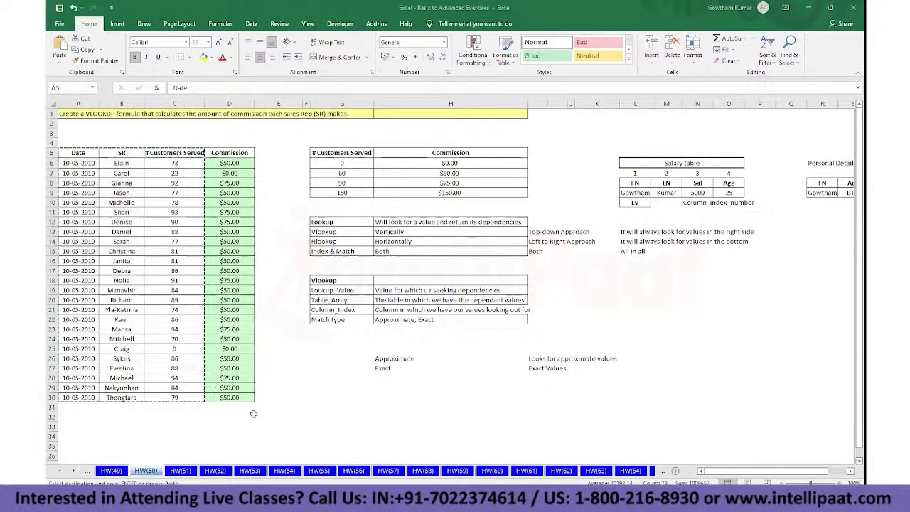
key("alt+Tab")
key("shift+F11")
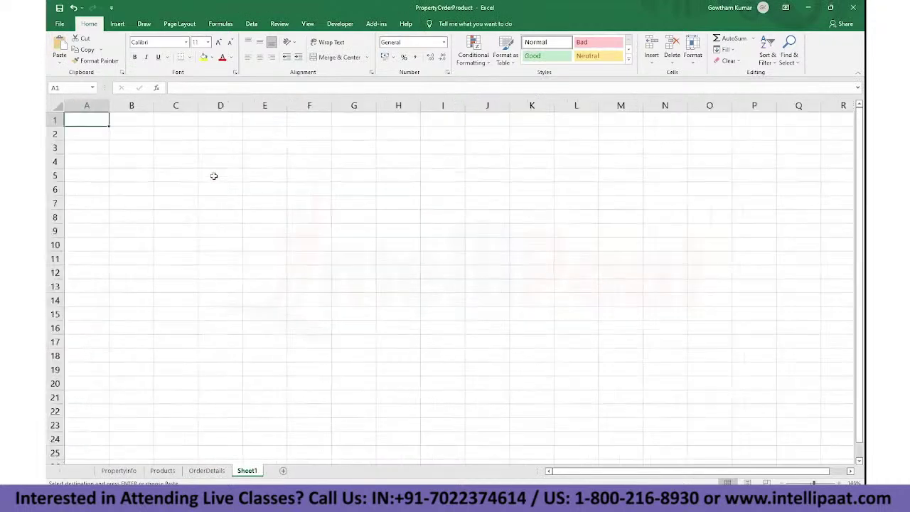
key("ctrl+v")
Step: Copy the # Customers Served and Commission rate table from HW(50) to H1 of the new sheet in PropertyOrderProduct
key("alt+Tab")
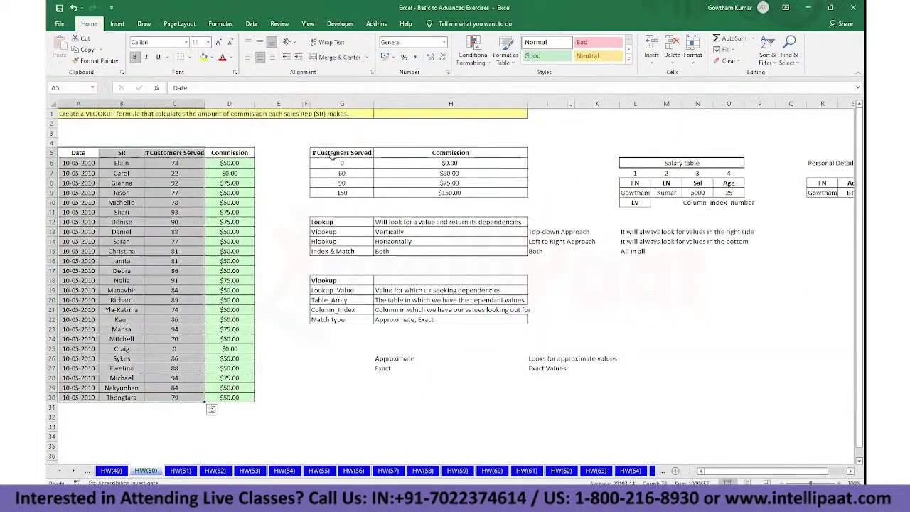
left_click_drag(342, 153, 458, 193)
key("ctrl+c")
key("alt+Tab")
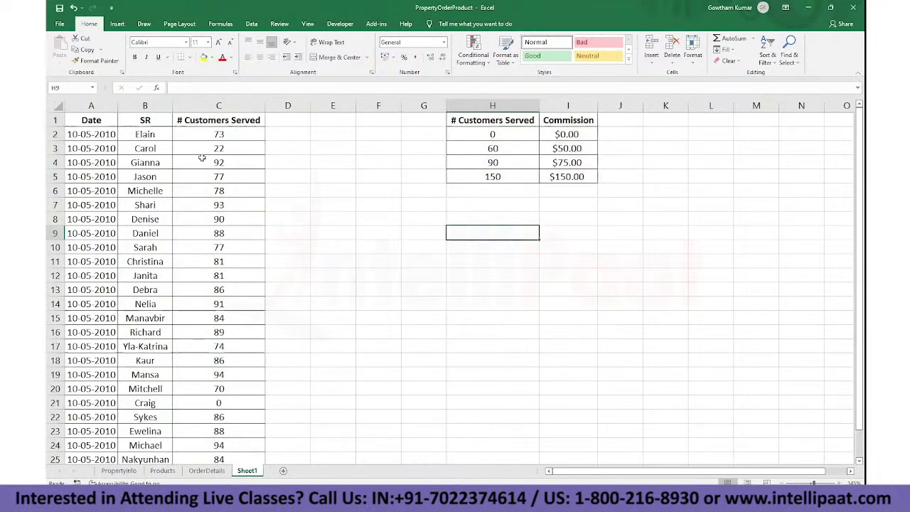
Step: Turn off the gridlines on the new sheet
left_click(386, 151)
key("alt+w")
key("v")
key("g")
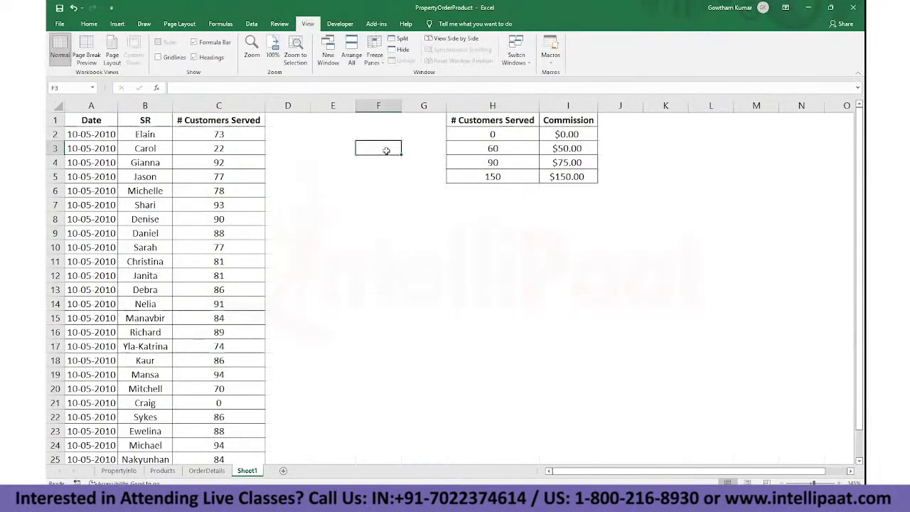
Step: Paste a transposed copy of the commission rate table H1:I5 at H8
left_click_drag(485, 120, 569, 176)
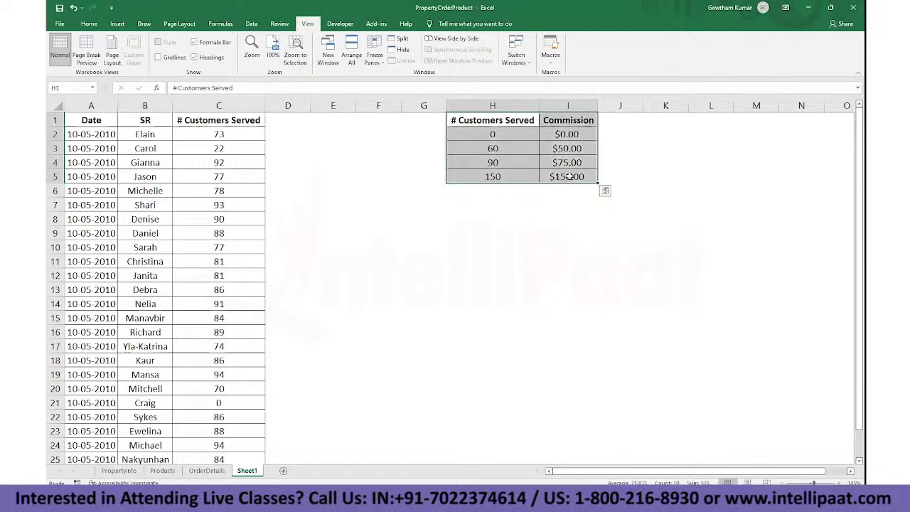
key("ctrl+c")
left_click(462, 217)
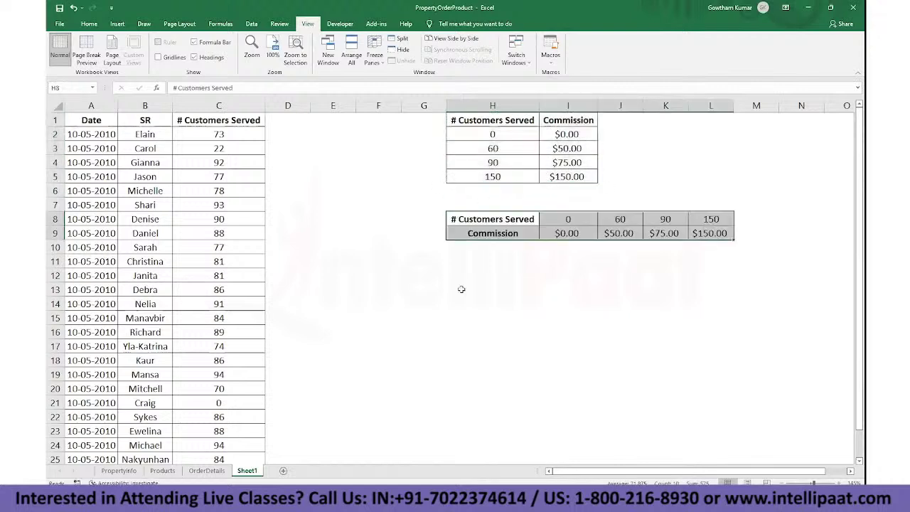
left_click(461, 288)
left_click_drag(468, 119, 561, 175)
key("shift+space")
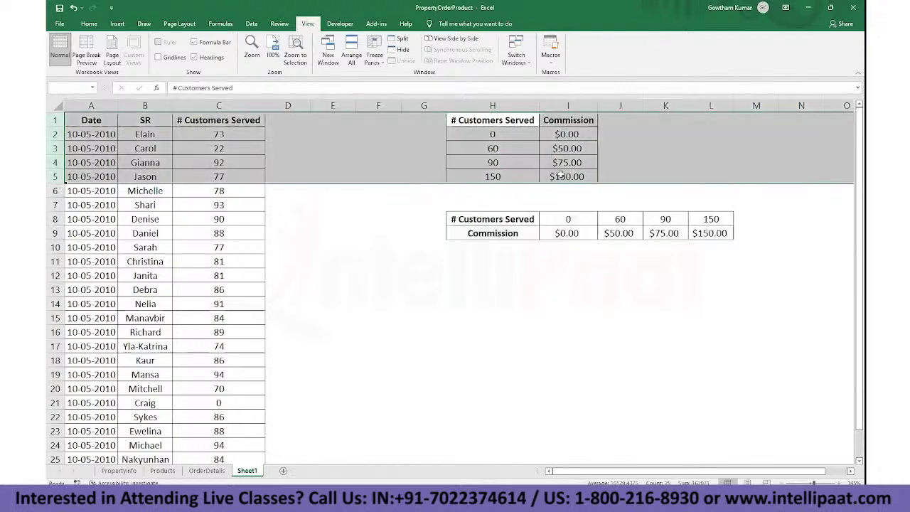
Step: Paste a transposed copy of the sales rep data in columns A to C, headers included, at H14
key("ctrl+Up")
key("ctrl+Home")
key("ctrl+shift+Right")
key("ctrl+shift+Down")
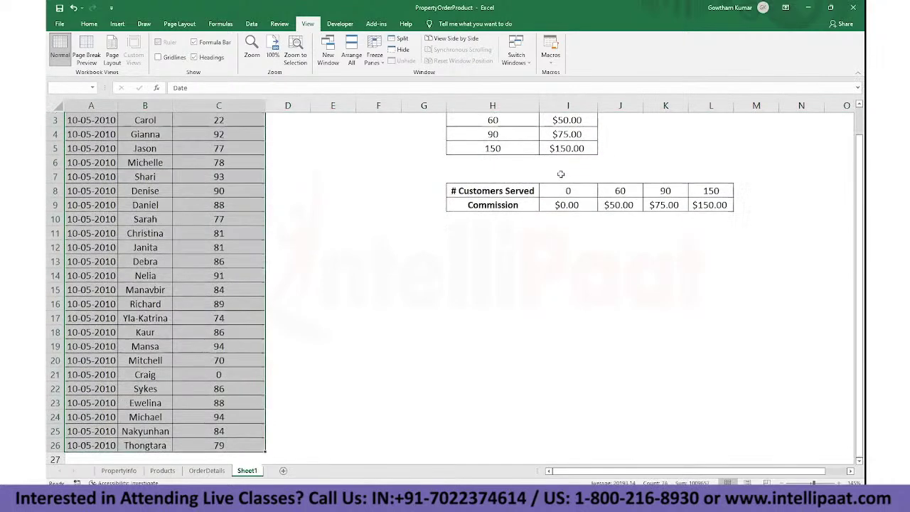
key("ctrl+BackSpace")
key("ctrl+c")
left_click(448, 304)
key("ctrl+alt+v")
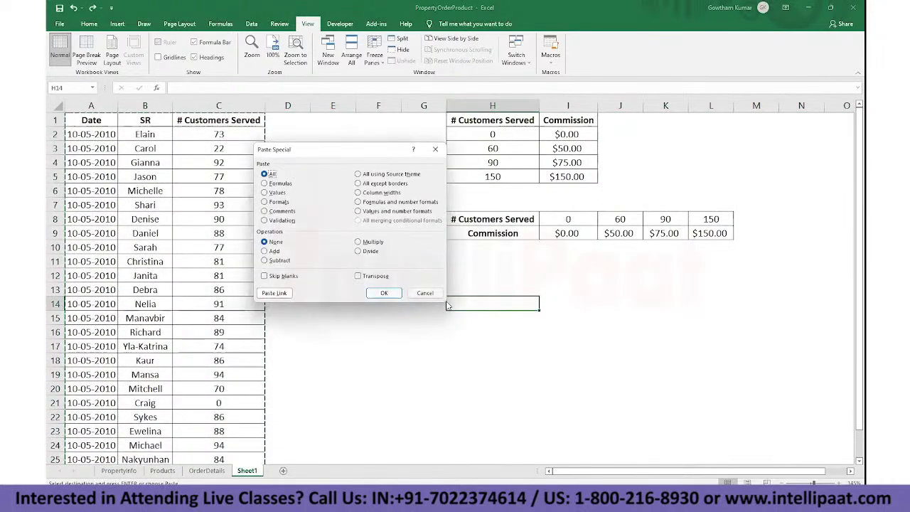
key("e")
key("a")
key("Return")
key("Escape")
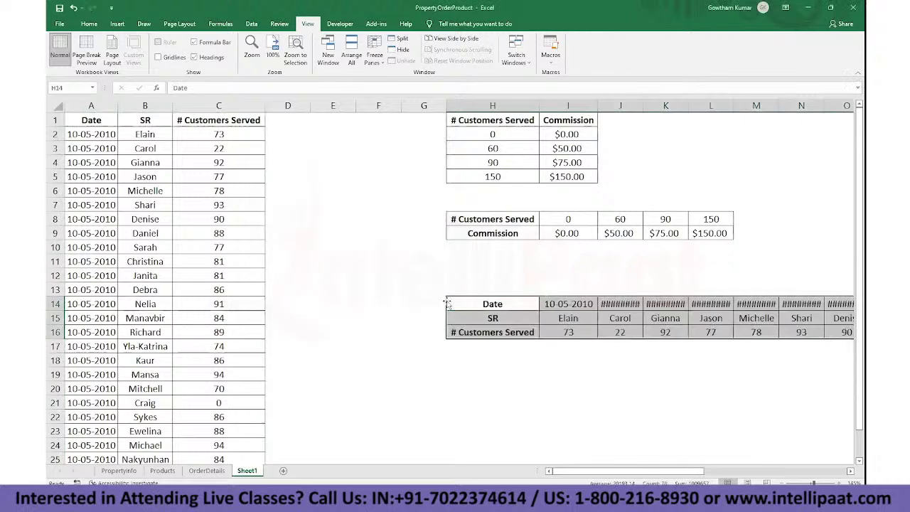
Step: Delete columns A to G, including the original vertical sales rep table
left_click(554, 317)
key("Home")
key("ctrl+space")
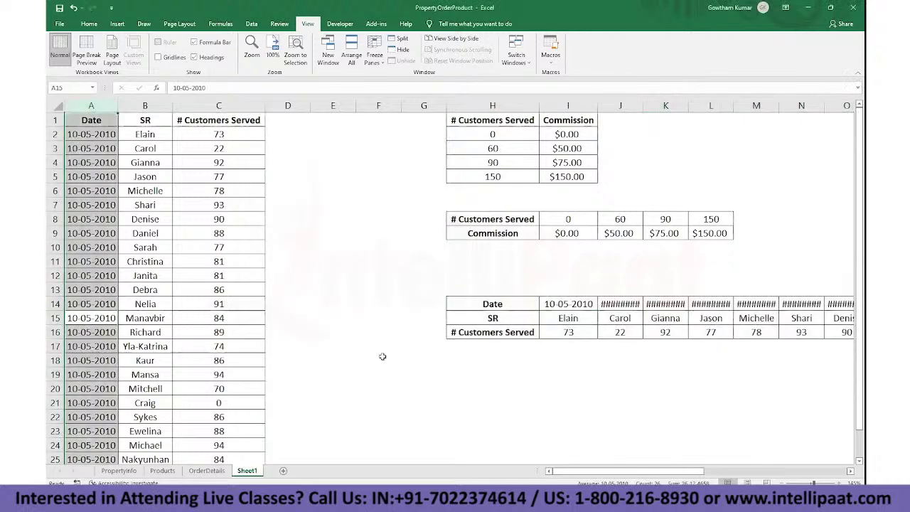
key("ctrl+minus")
key("ctrl+minus")
key("ctrl+minus")
key("ctrl+minus")
key("ctrl+minus")
key("ctrl+minus")
key("ctrl+minus")
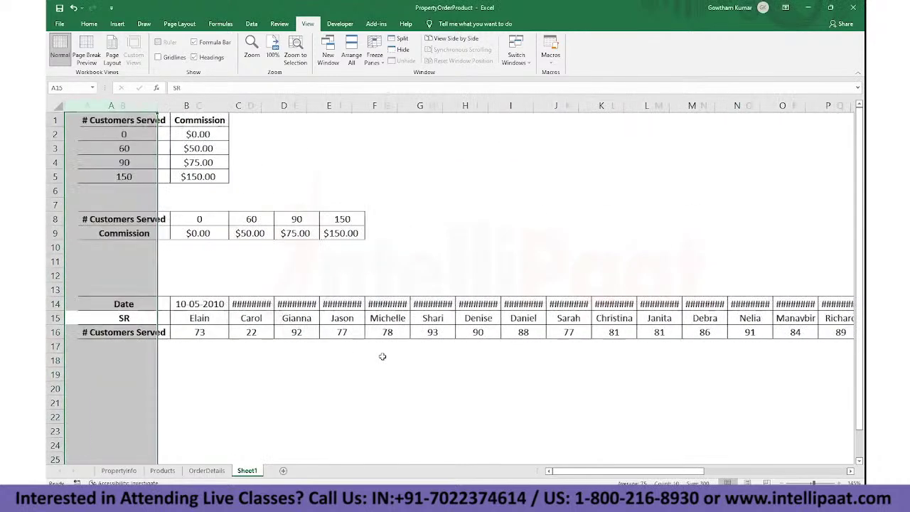
Step: Delete rows 1 to 5, which hold the original vertical commission table
key("ctrl+Up")
key("ctrl+Up")
key("ctrl+Up")
key("ctrl+Up")
key("shift+Down")
key("shift+Up")
key("shift+Up")
key("shift+Up")
key("shift+Up")
key("shift+Up")
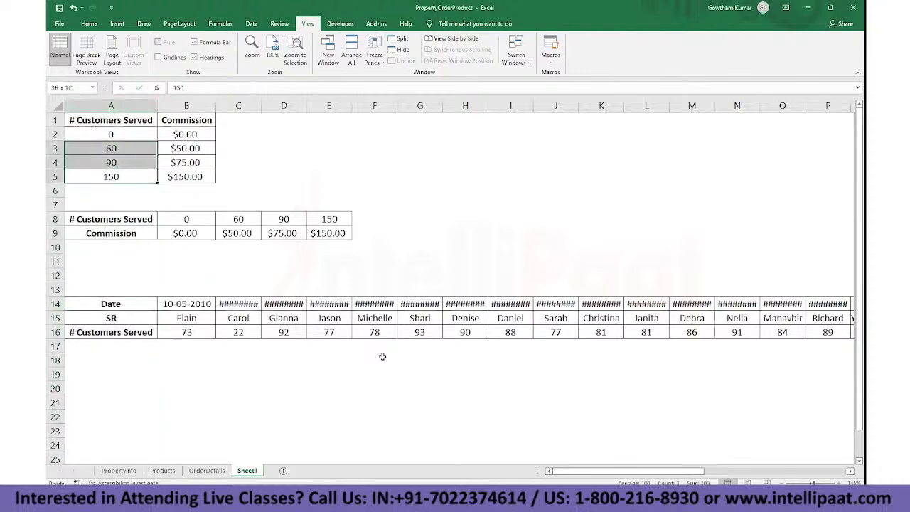
key("shift+space")
key("ctrl+minus")
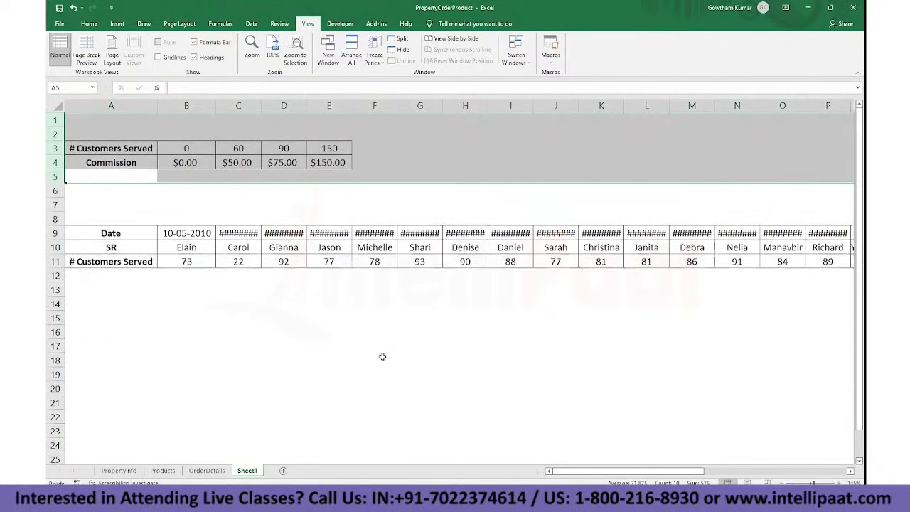
Step: Delete the two empty rows above the horizontal commission table
key("Up")
key("Up")
key("Up")
key("shift+Up")
key("shift+space")
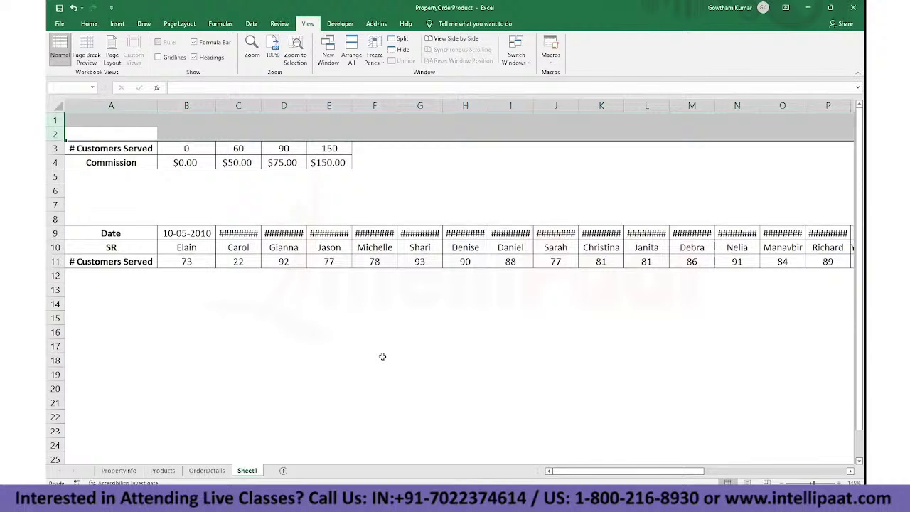
key("ctrl+minus")
Step: Delete empty rows 4 to 6 so a single blank row separates the two tables
key("Down")
key("Down")
key("shift+space")
key("shift+Down")
key("shift+Down")
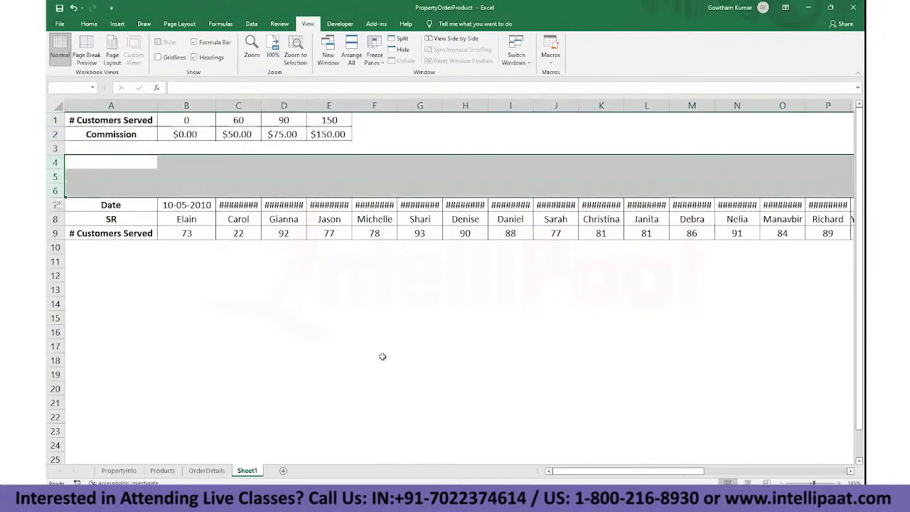
key("ctrl+minus")
left_click(274, 177)
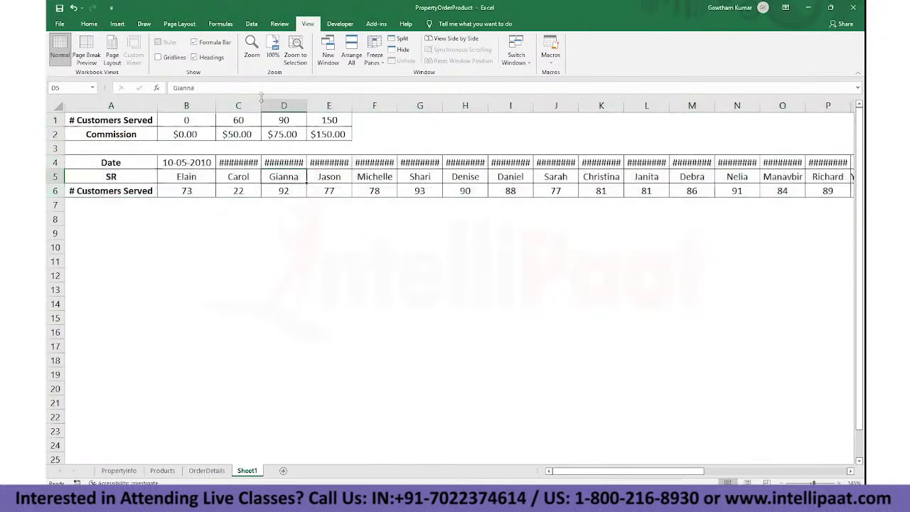
Step: AutoFit the column widths of the sales rep data from column B to Z so the dates display fully
left_click(261, 106)
left_click(297, 193)
left_click(186, 162)
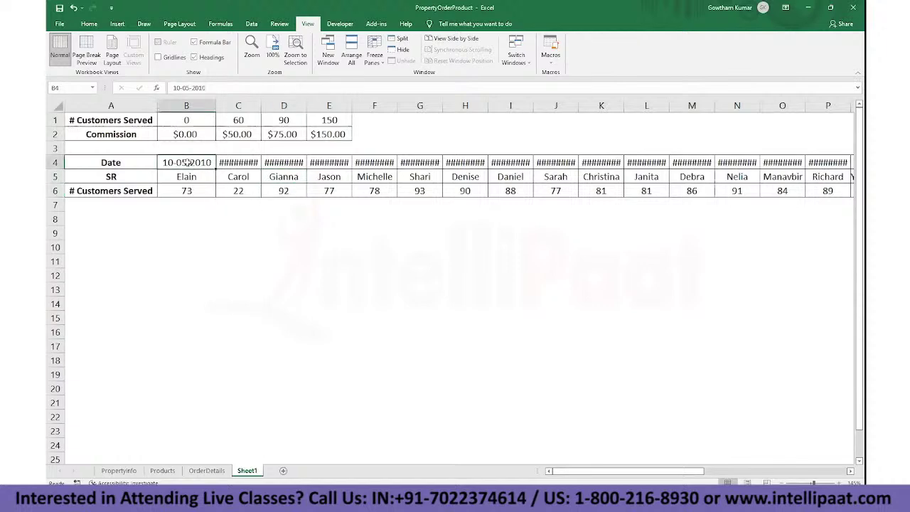
key("ctrl+shift+Right")
key("ctrl+shift+Down")
key("alt+h")
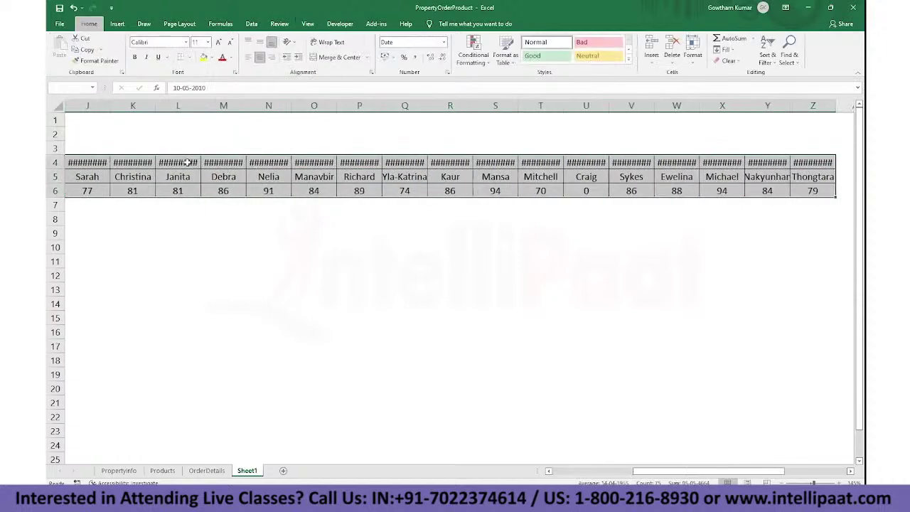
key("o")
key("i")
scroll(234, 207, "left", 5)
left_click(230, 201)
left_click(155, 219)
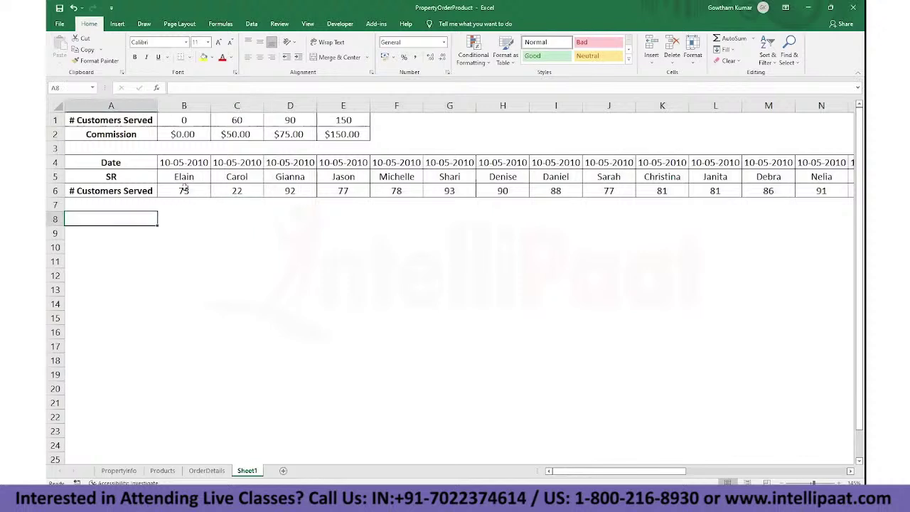
Step: Examine how the customers-served thresholds in row 1 map to the commissions in row 2 and the reps' counts in row 6
left_click(173, 132)
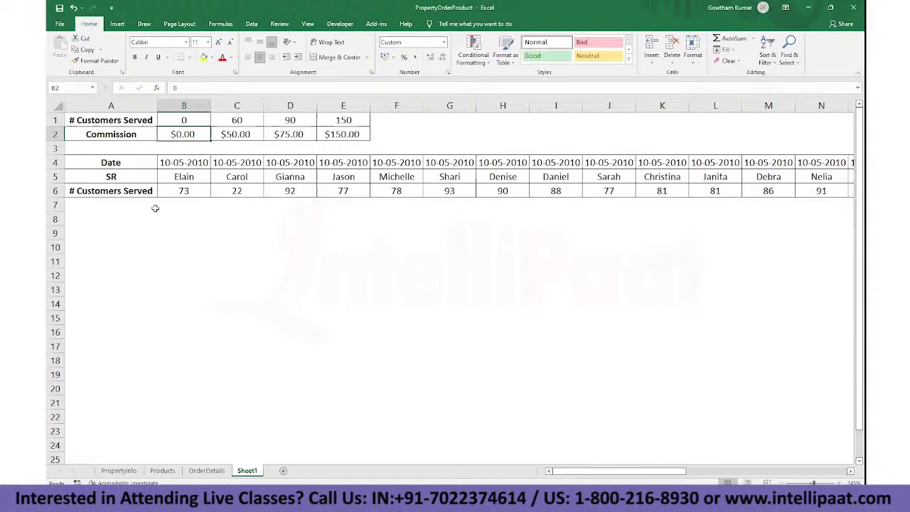
left_click(122, 179)
left_click(191, 197)
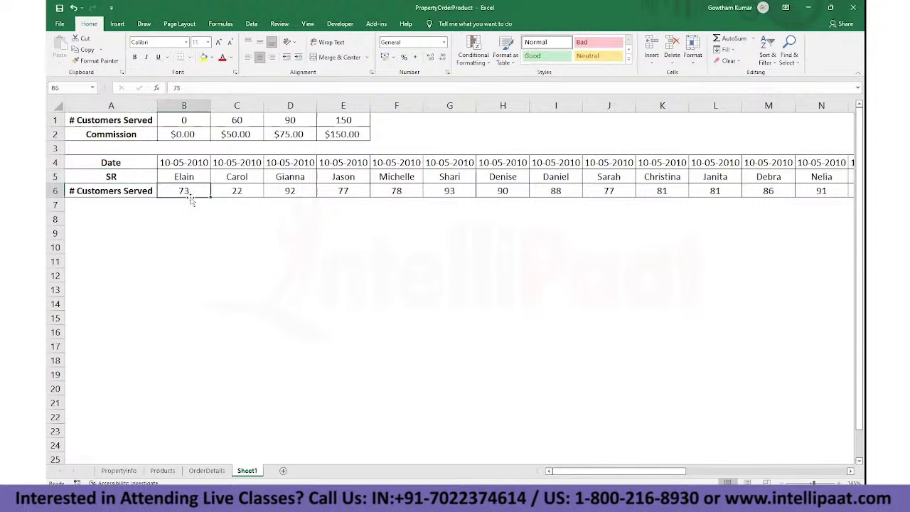
left_click(179, 245)
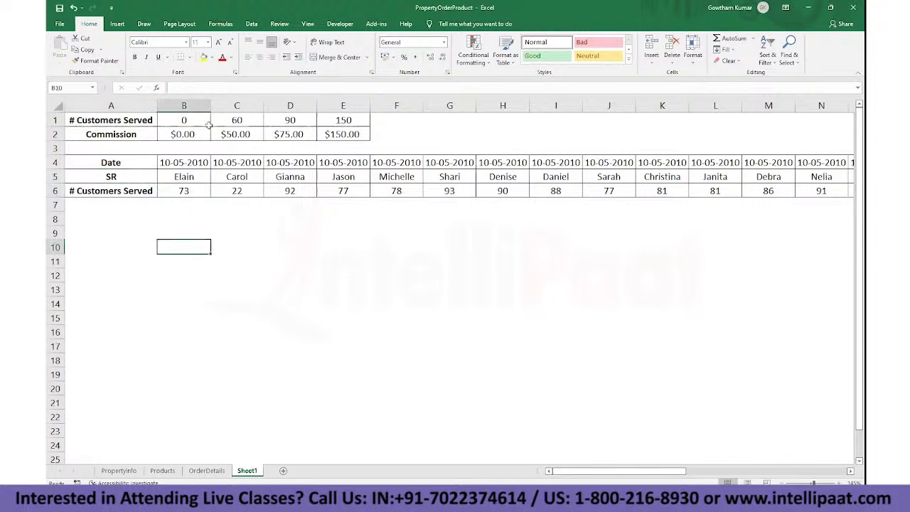
left_click_drag(172, 120, 244, 121)
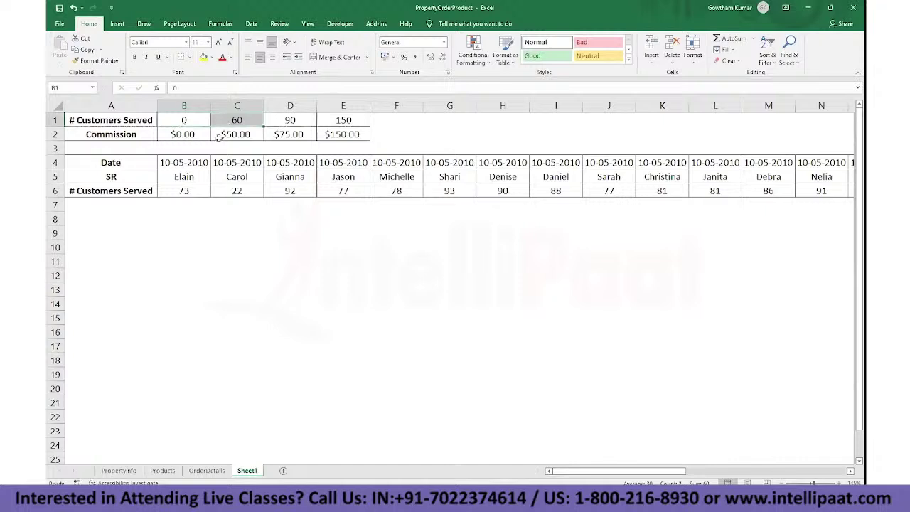
left_click(182, 136)
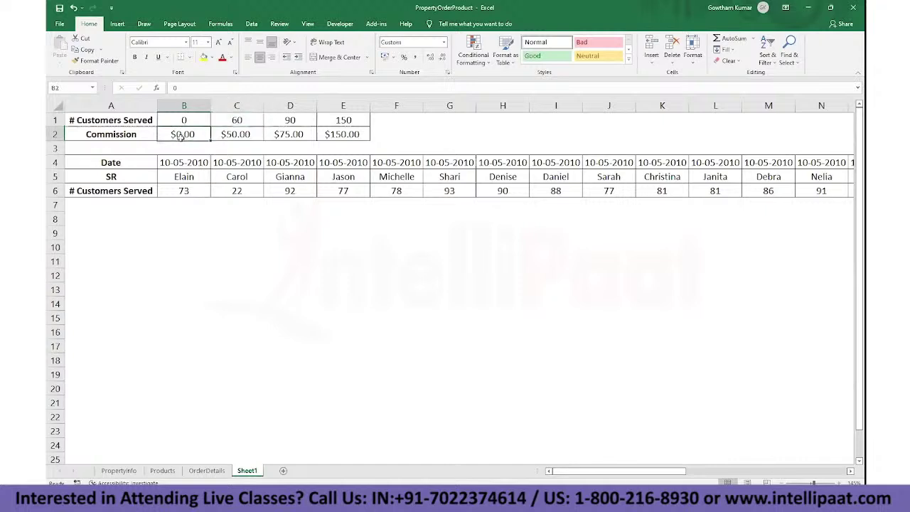
left_click(236, 120)
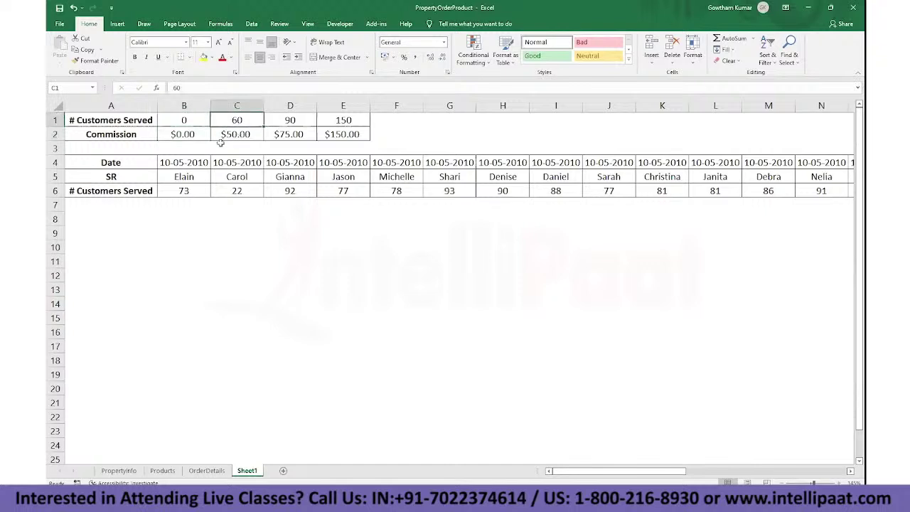
left_click(221, 144)
left_click(226, 135)
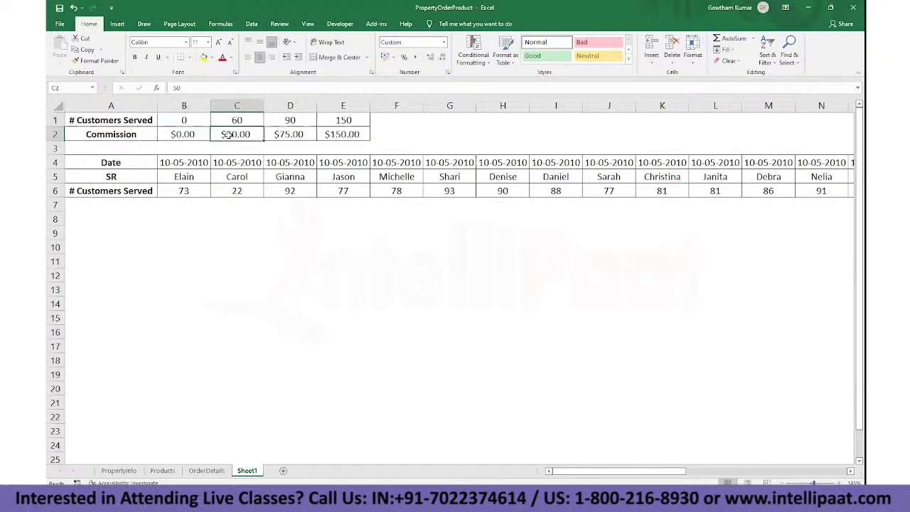
Step: Add the bold, centred row label Incentive/Bonus in A8
left_click(100, 206)
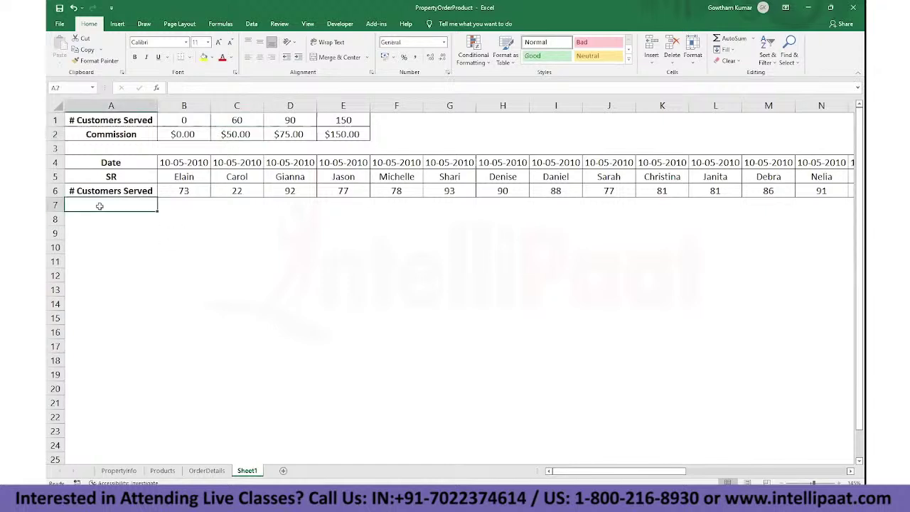
key("Down")
type("Incenti")
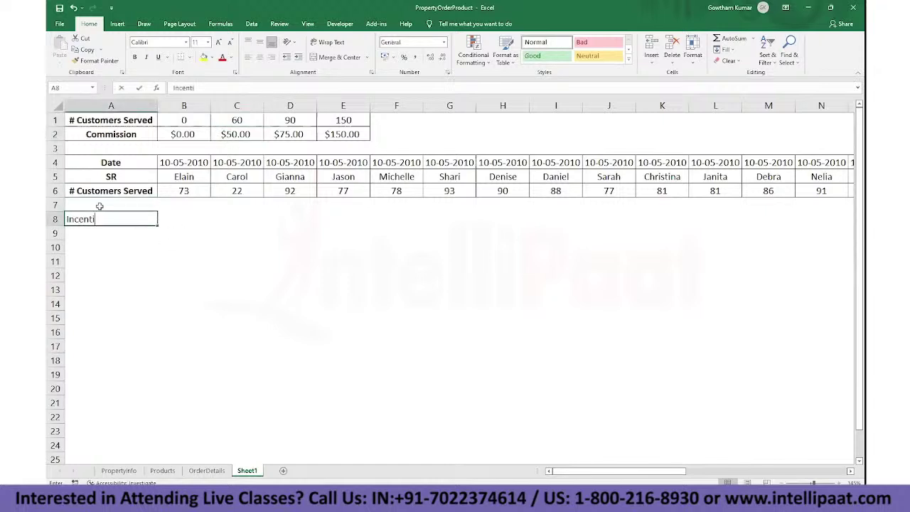
type("ve/Bonus")
key("ctrl+Return")
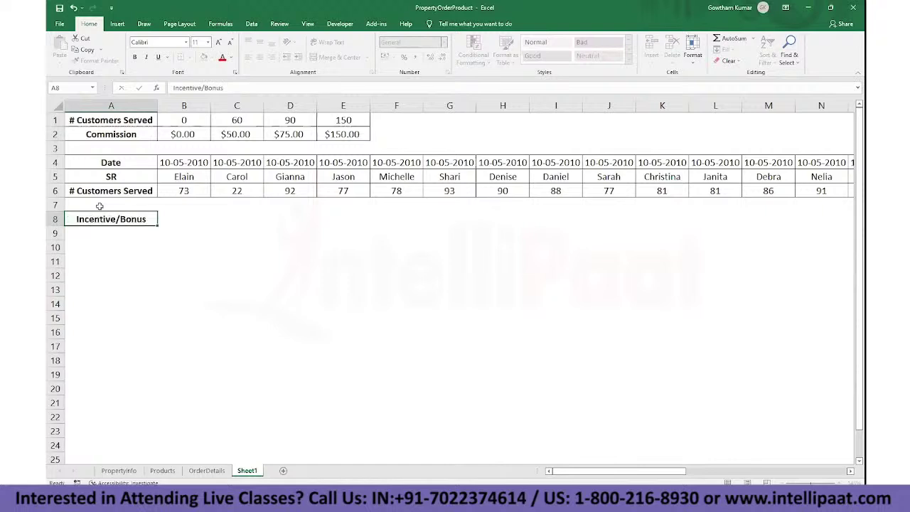
Step: Start an HLOOKUP formula in B8 with the first rep's customers-served count in B6 as the lookup value
left_click(131, 174)
left_click(188, 120)
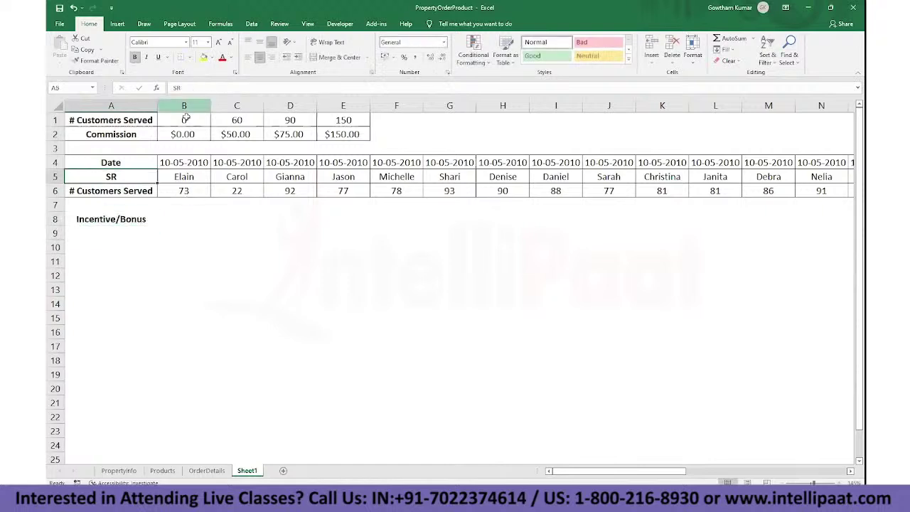
left_click_drag(238, 122, 237, 135)
left_click(185, 218)
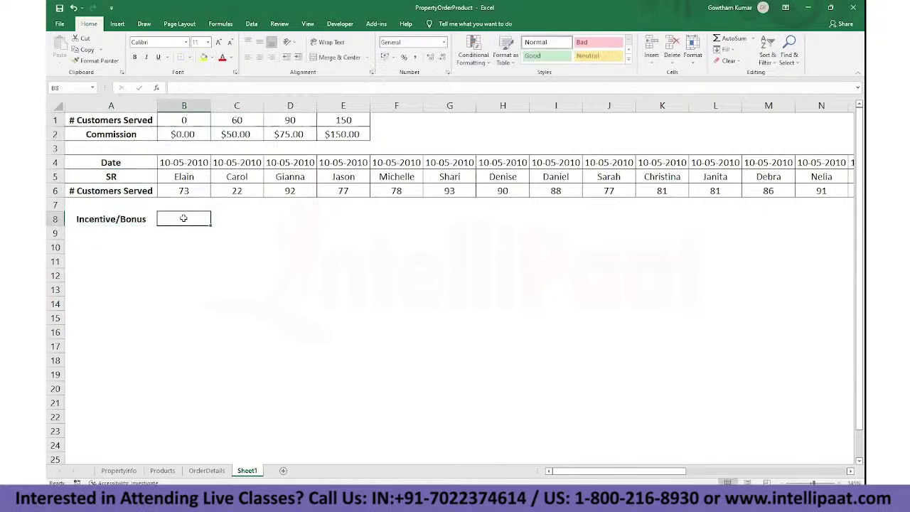
type("=hl")
key("Tab")
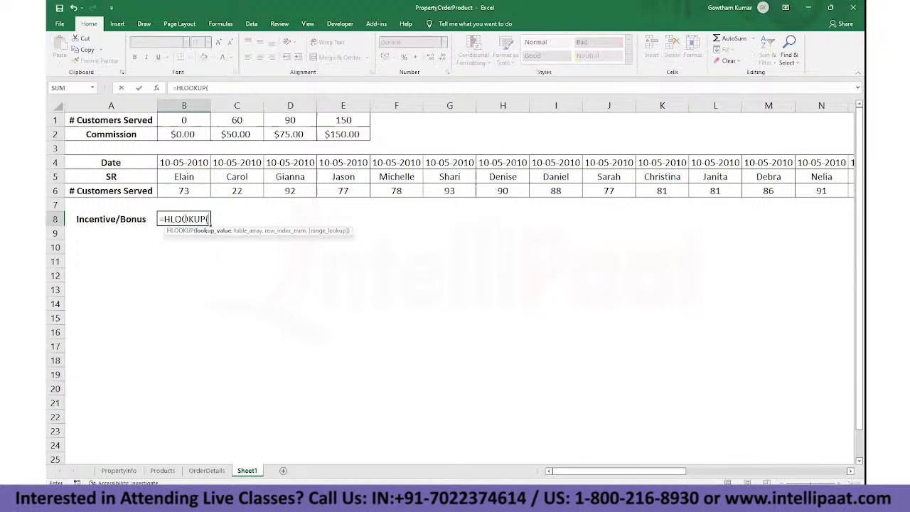
key("Up")
key("Up")
key("Up")
key("Down")
type(",")
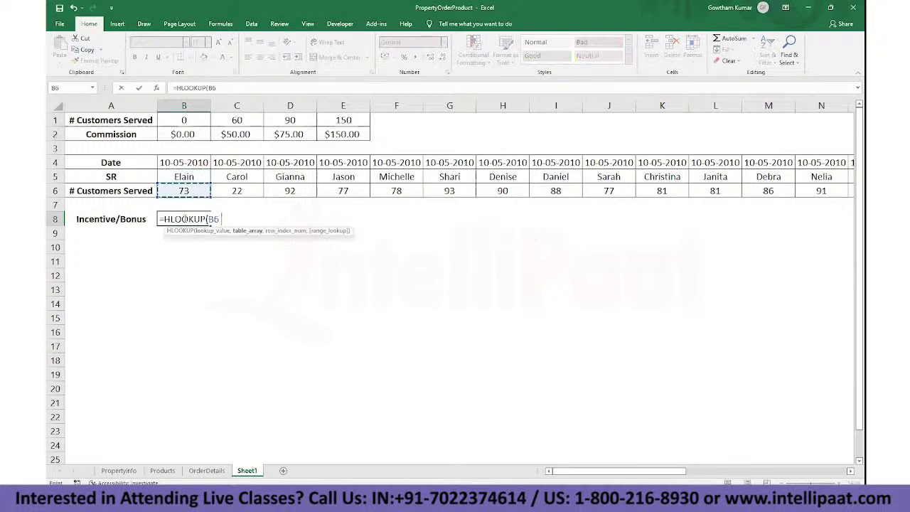
Step: Complete the HLOOKUP in B8 with the absolute table array $B$1:$E$2, row index 2 and approximate match 1
key("Up")
key("Up")
key("Up")
key("Up")
key("Up")
key("Up")
key("Up")
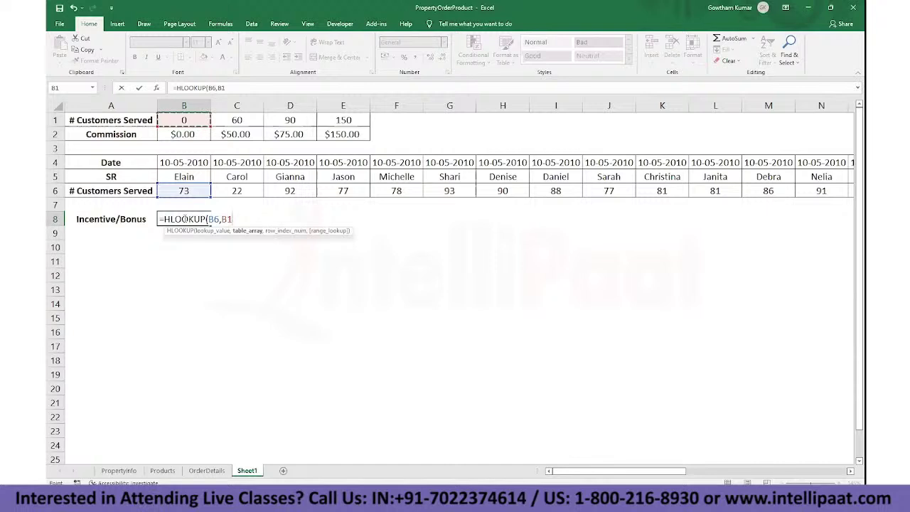
key("shift+Right")
key("shift+Right")
key("shift+Right")
key("shift+Down")
key("F4")
type(",2")
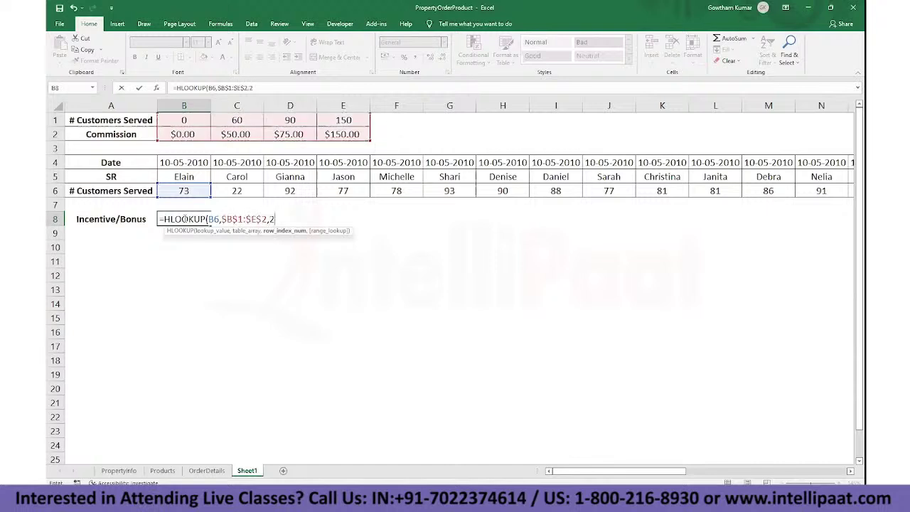
type(",")
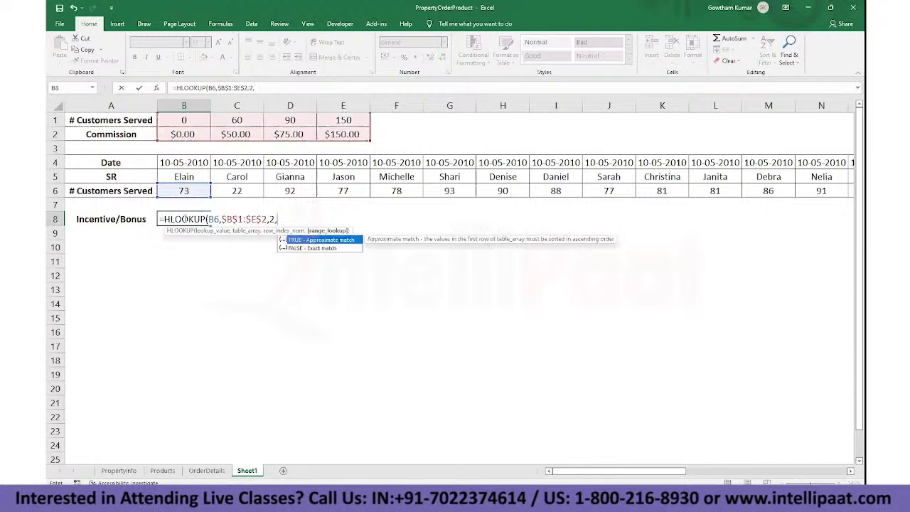
type("1)")
key("Return")
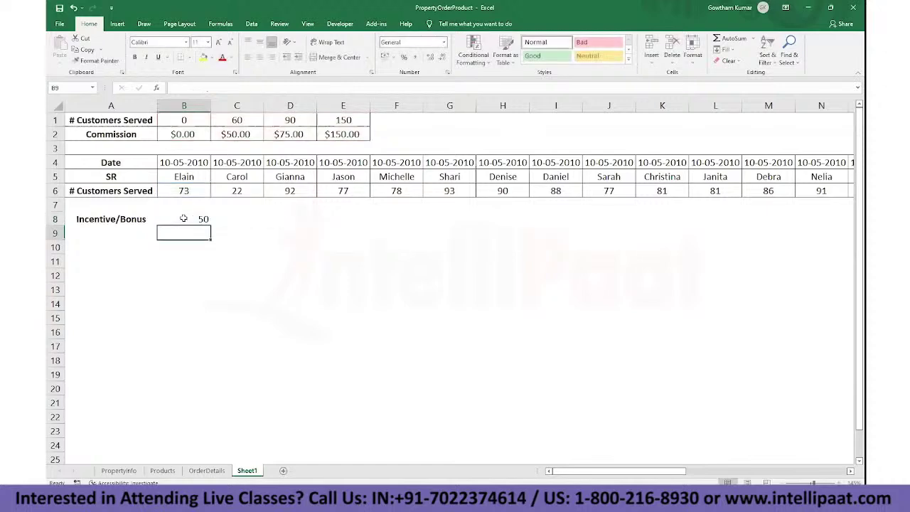
Step: Fill the HLOOKUP formula from B8 across to Z8, and centre the cells with borders on all sides
left_click_drag(183, 218, 237, 219)
key("shift+Right")
key("shift+Right")
key("shift+Right")
key("shift+Right")
key("shift+Right")
key("shift+Right")
key("shift+Right")
key("shift+Right")
key("shift+Right")
key("shift+Right")
key("shift+Right")
key("shift+Right")
key("shift+Right")
key("shift+Right")
key("shift+Right")
key("shift+Right")
key("shift+Right")
key("shift+Right")
key("shift+Right")
key("shift+Right")
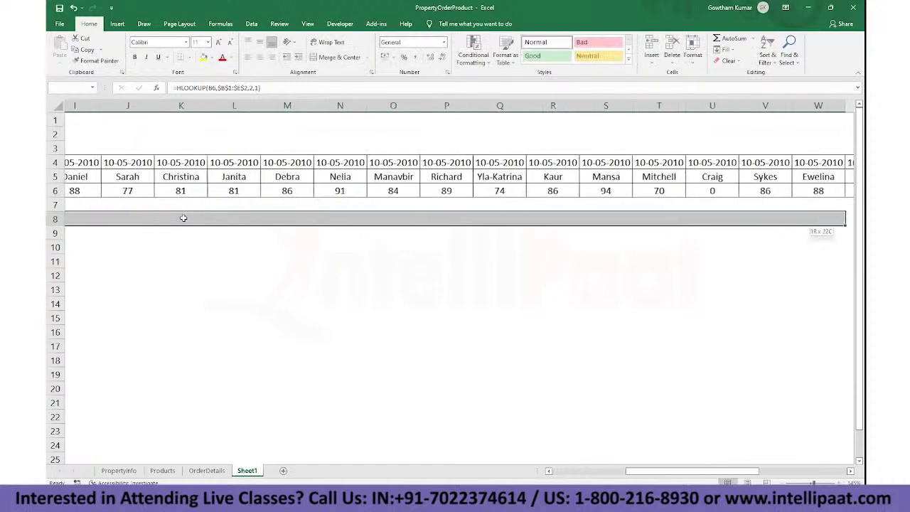
key("shift+Left")
key("shift+Left")
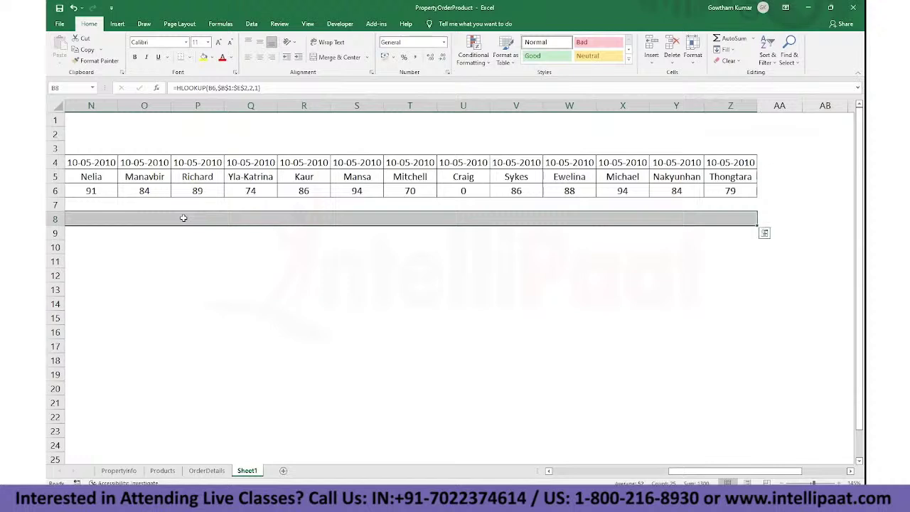
key("ctrl+r")
key("Down")
Step: Check the first reps' bonuses in row 8 against their customers served and the commission thresholds
left_click(184, 177)
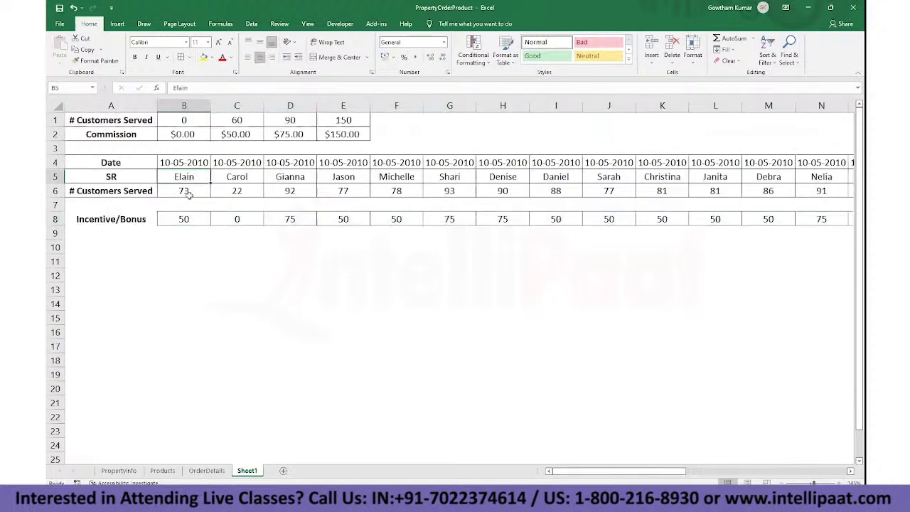
left_click(228, 123)
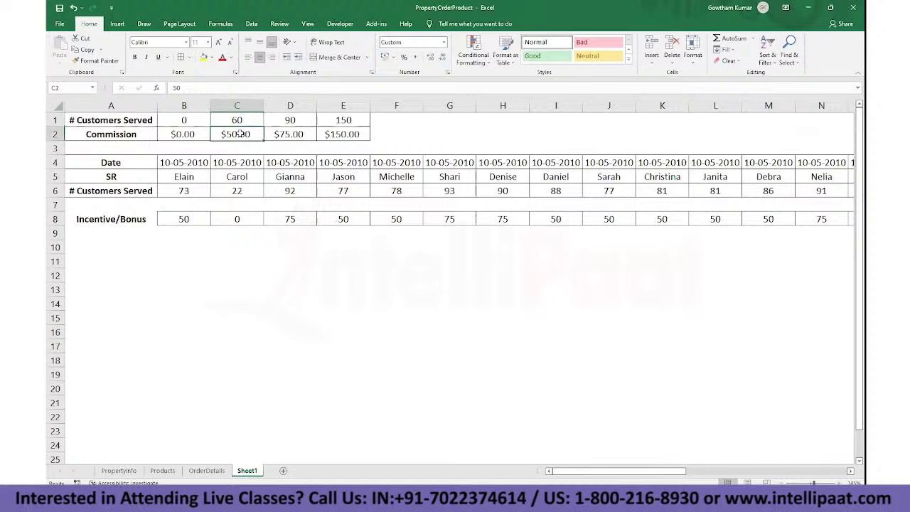
left_click(186, 218)
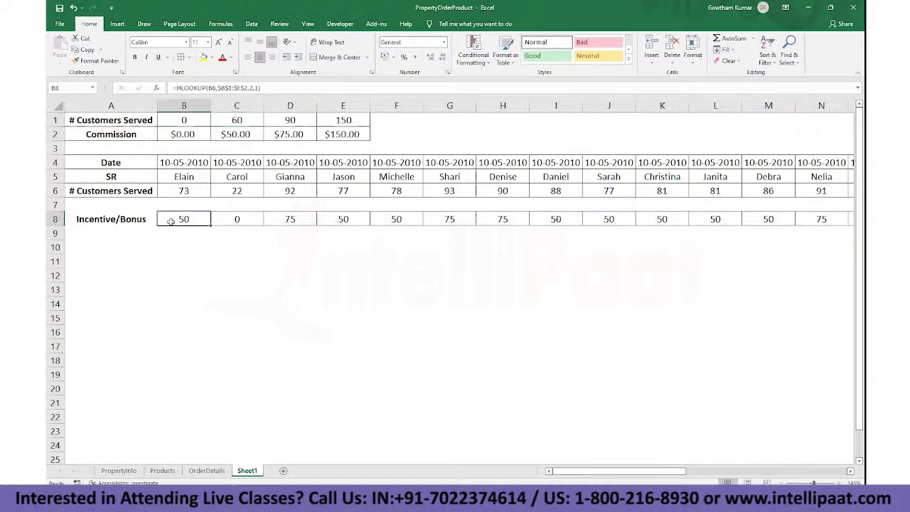
left_click(238, 179)
left_click(240, 192)
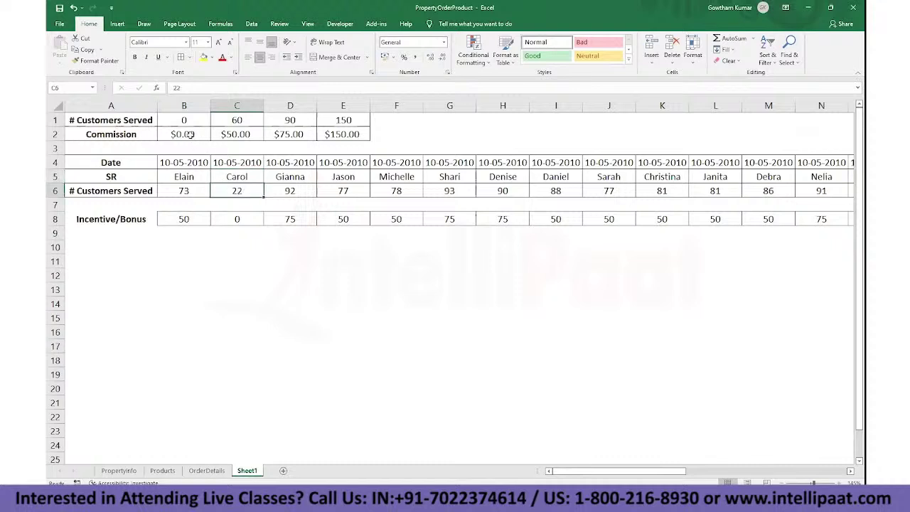
left_click_drag(179, 121, 244, 115)
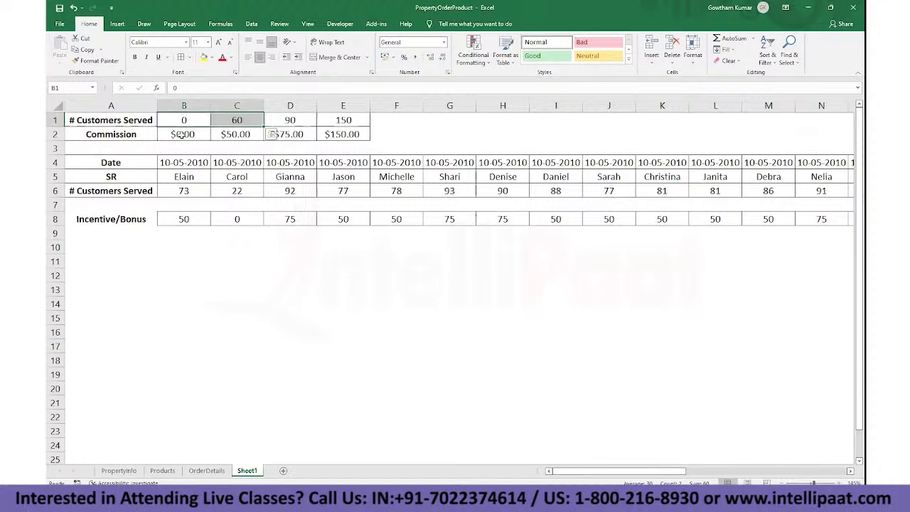
left_click(235, 217)
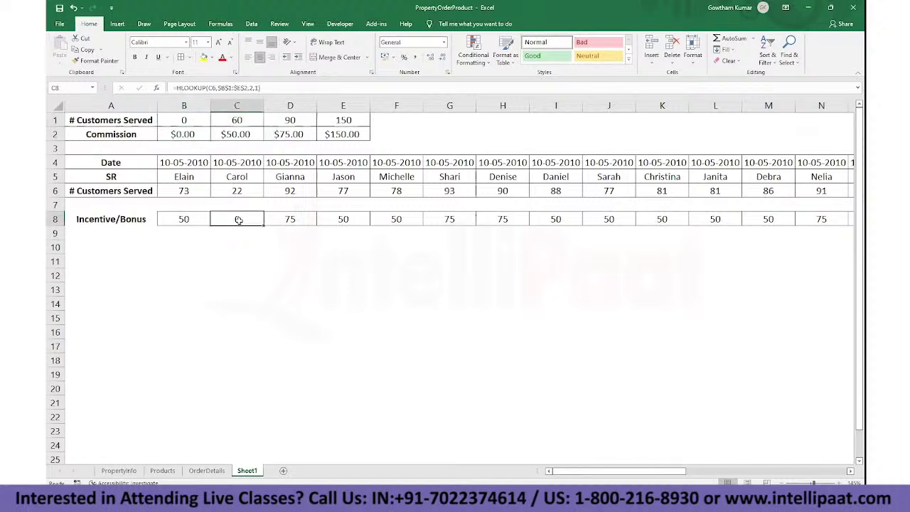
left_click(292, 121)
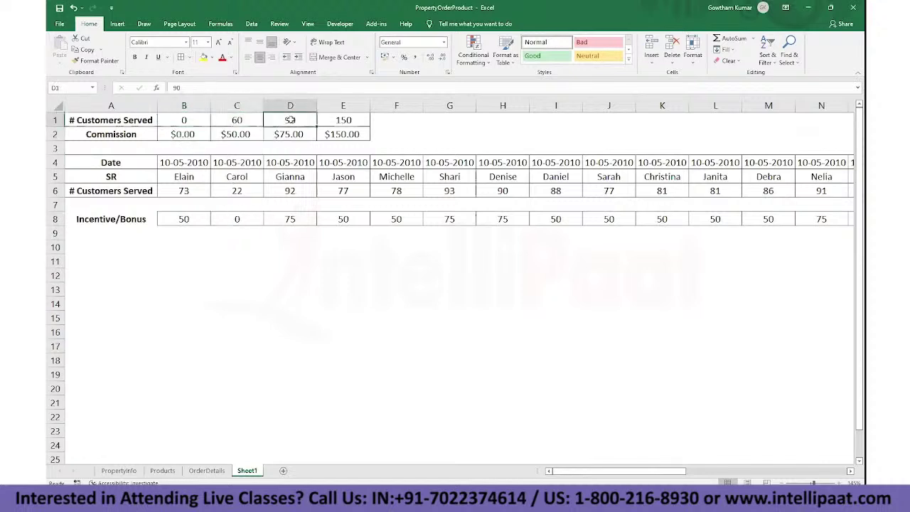
Step: Check the third rep's bonus formula in D8 against the customers served and the commission table
left_click(281, 136)
left_click(288, 191)
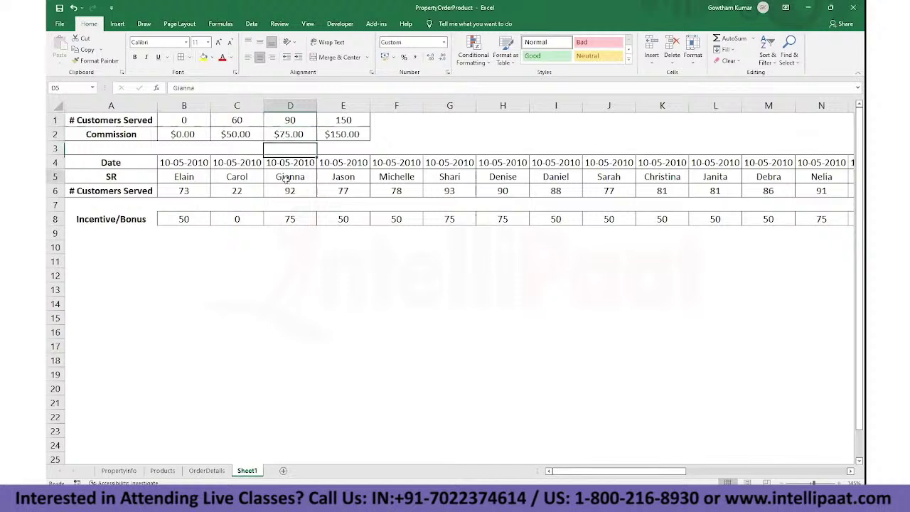
left_click(287, 219)
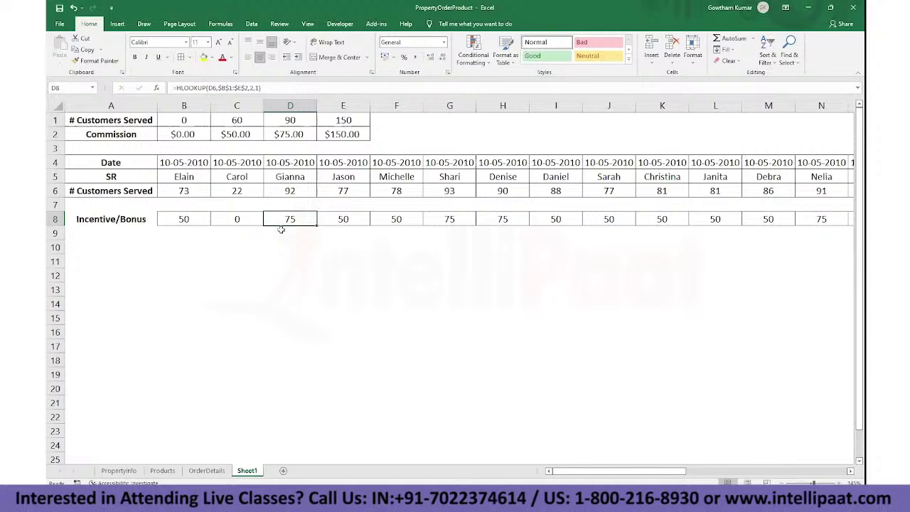
left_click(256, 289)
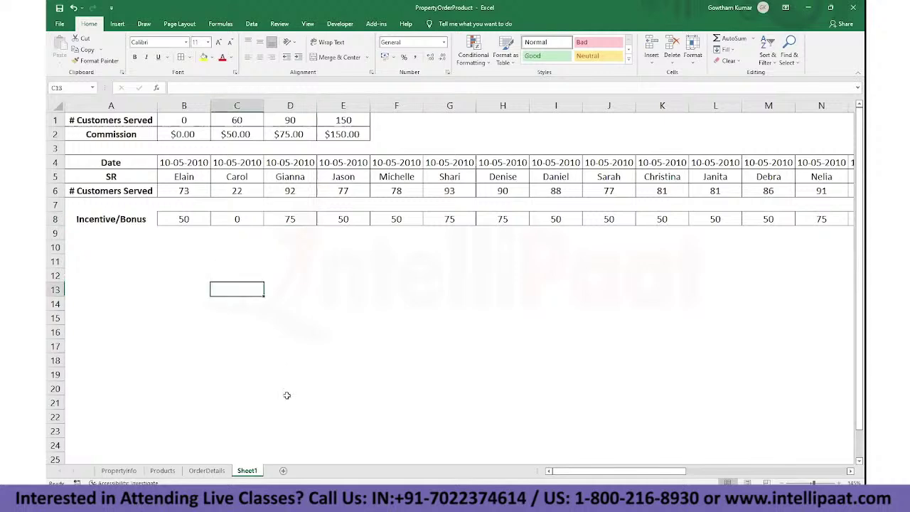
Step: Centre the contents of the whole table on the OrderDetails sheet, including its headers
left_click(205, 461)
left_click(206, 471)
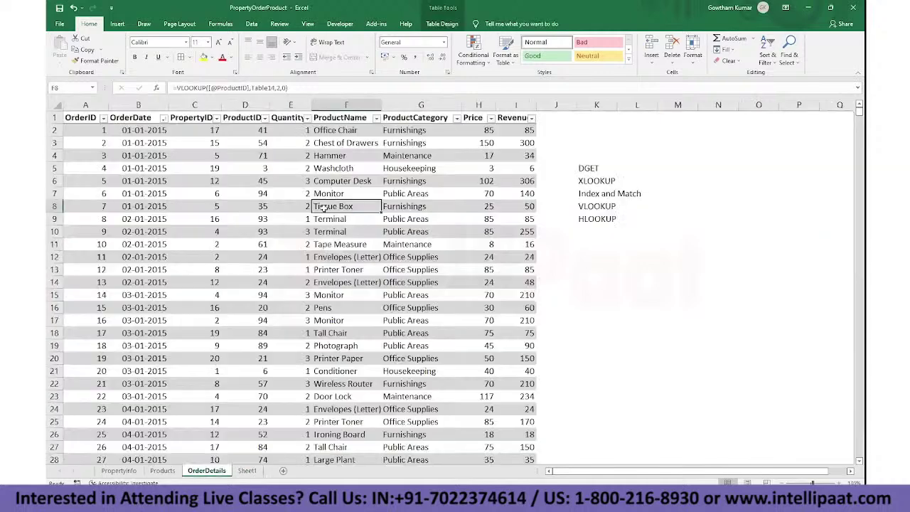
key("ctrl+Home")
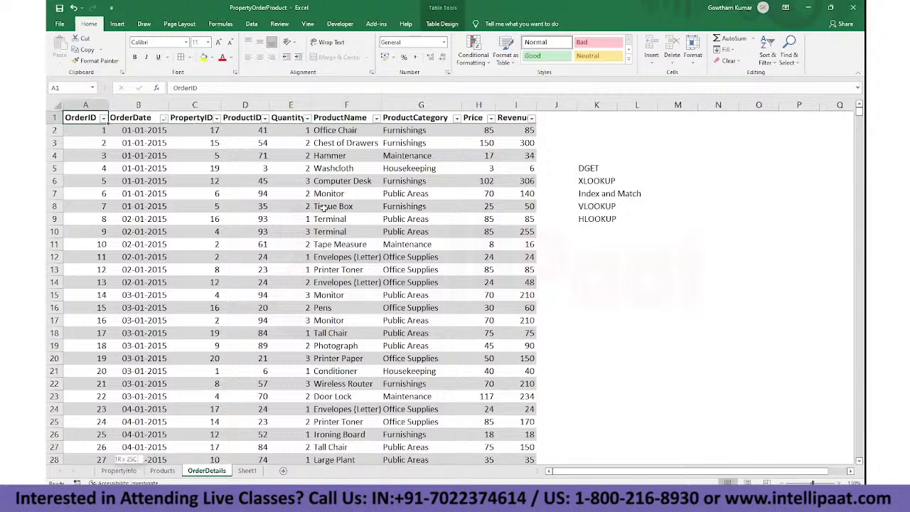
key("ctrl+shift+End")
key("ctrl+BackSpace")
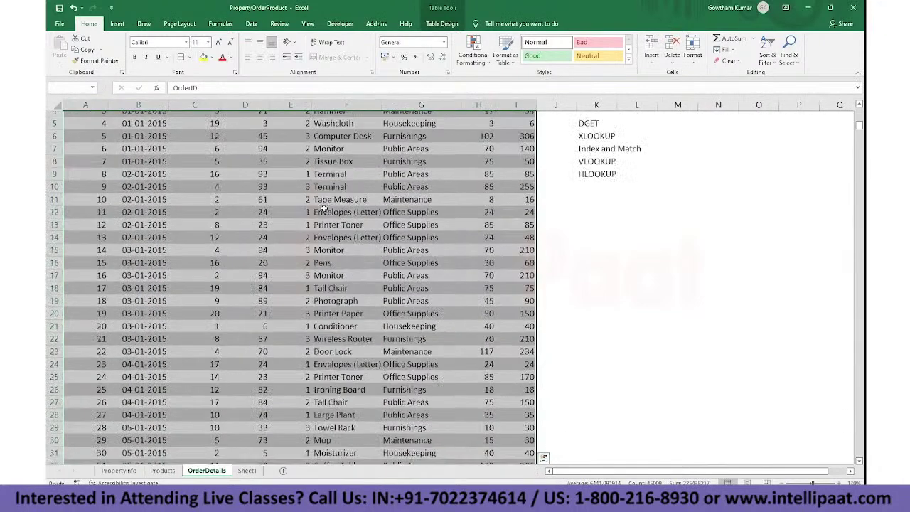
key("alt+h")
key("a")
key("c")
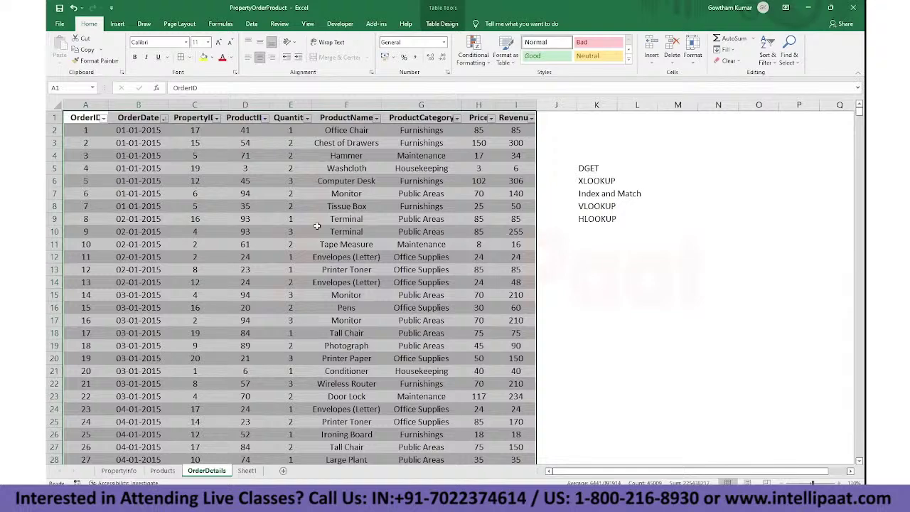
key("ctrl+Home")
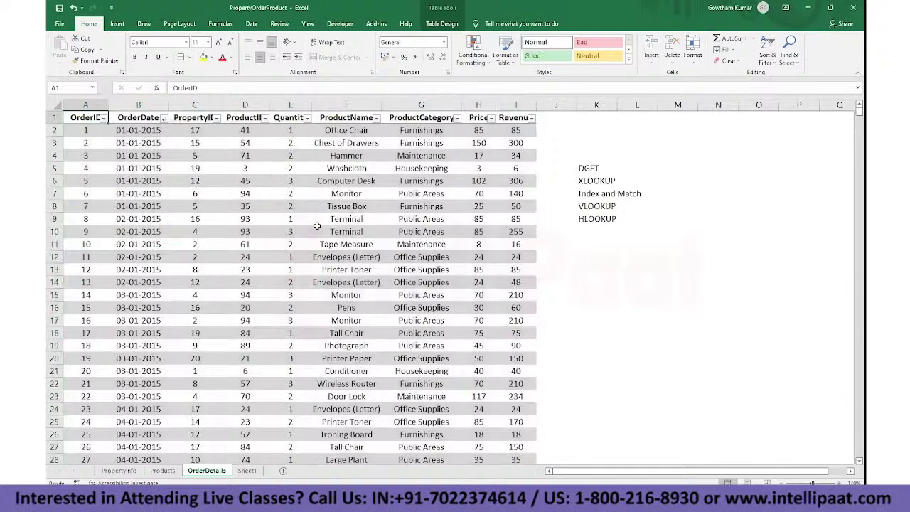
Step: Look over the OrderDetails records down to the last order and back to the header row
key("Down")
key("ctrl+Down")
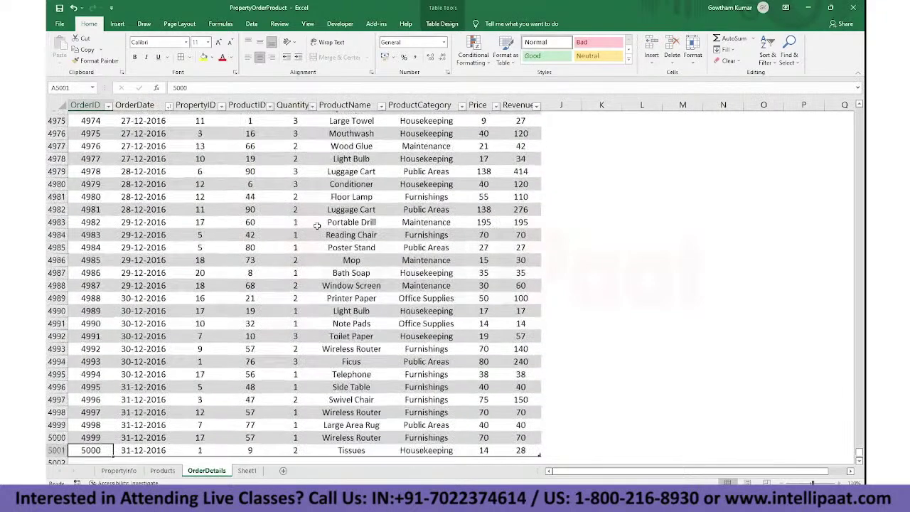
key("Down")
key("Up")
key("ctrl+shift+Up")
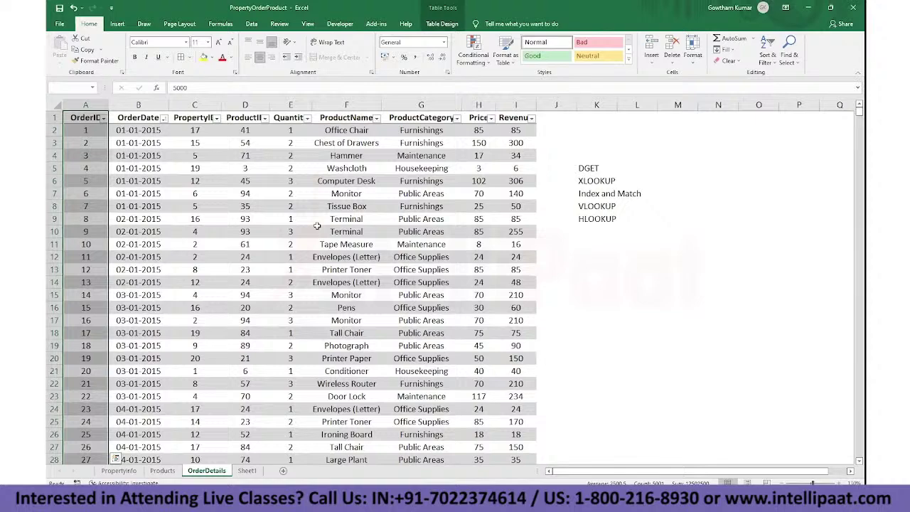
key("Up")
key("Up")
key("Up")
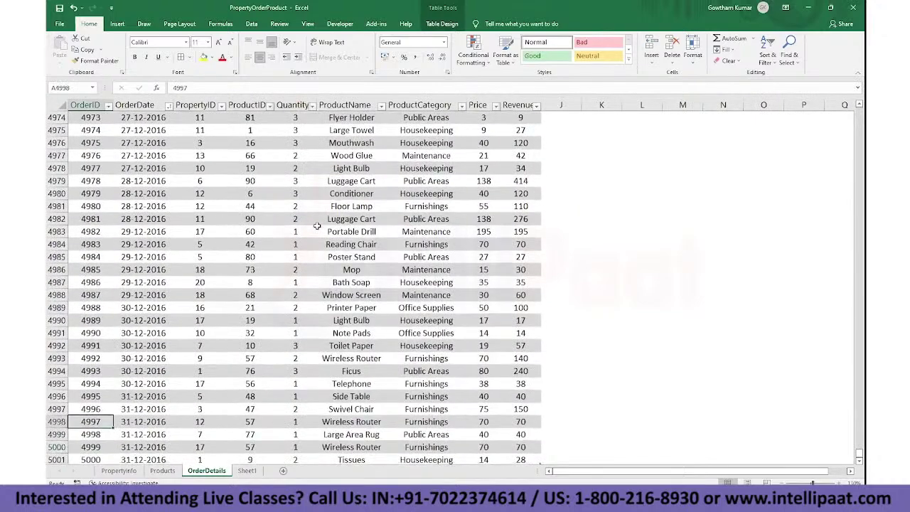
key("Up")
key("Up")
key("Up")
key("Up")
key("Up")
key("ctrl+Up")
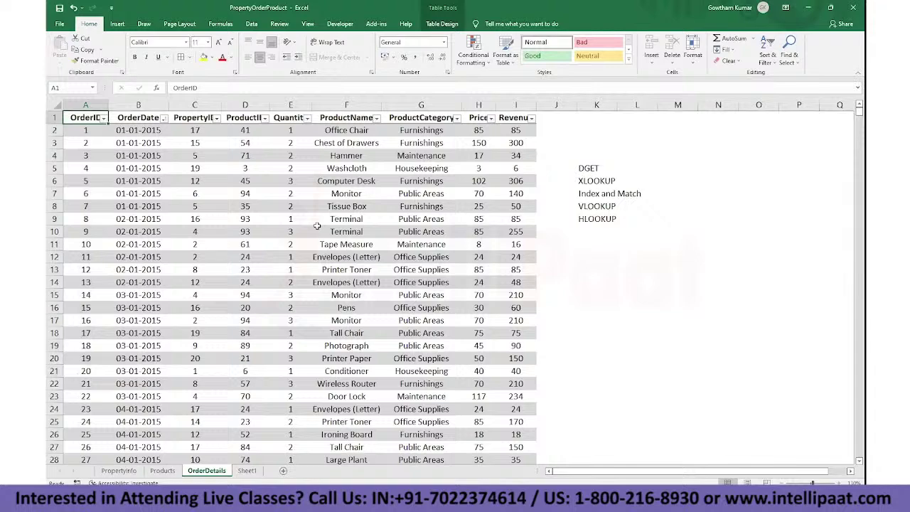
Step: Create a PivotTable from the whole OrderDetails table on a new worksheet, with ProductCategory as rows and the sum of Revenue as values
key("ctrl+shift+Right")
key("ctrl+shift+Down")
key("ctrl+BackSpace")
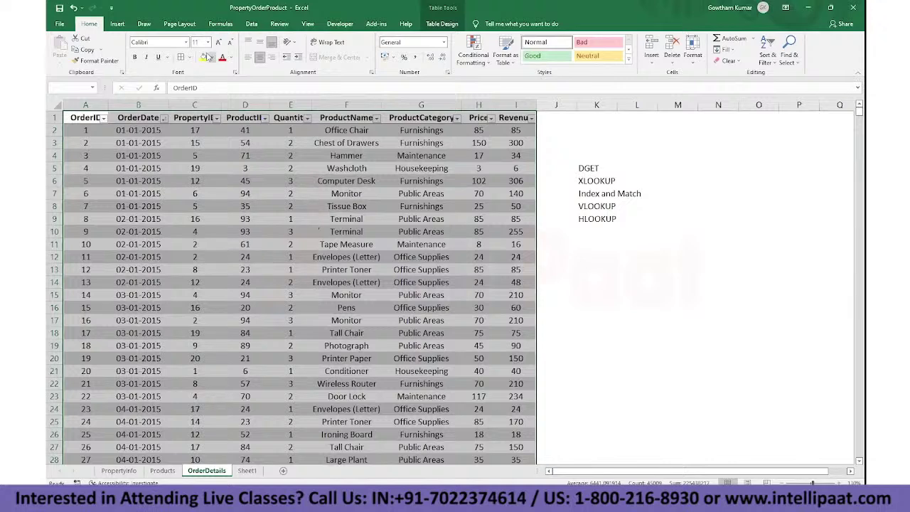
left_click(118, 24)
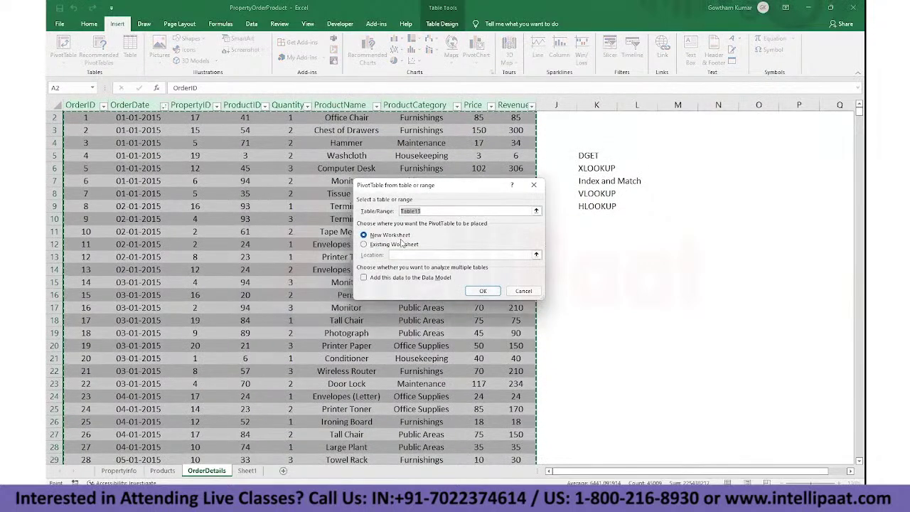
left_click(483, 292)
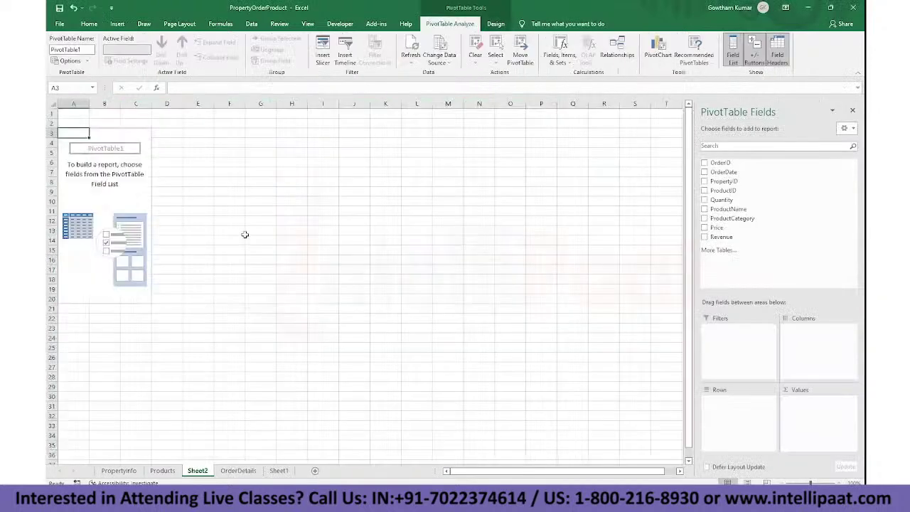
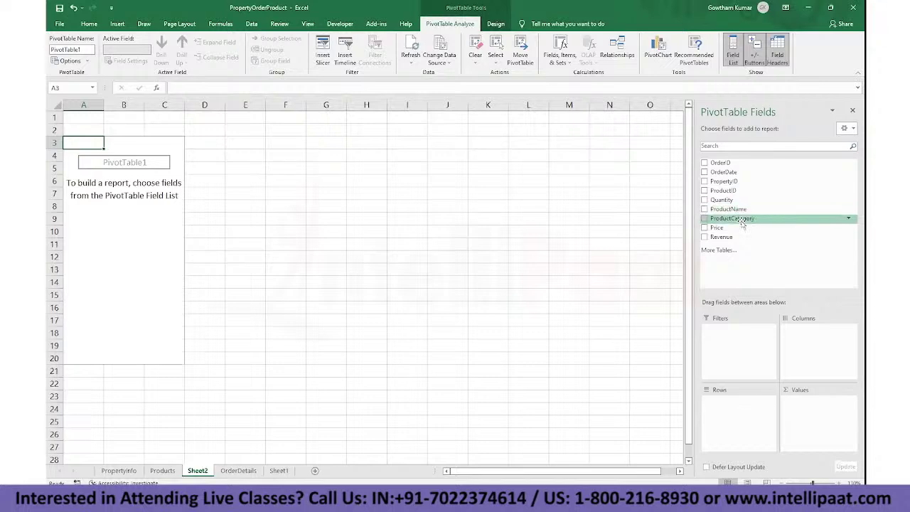
left_click_drag(750, 237, 745, 405)
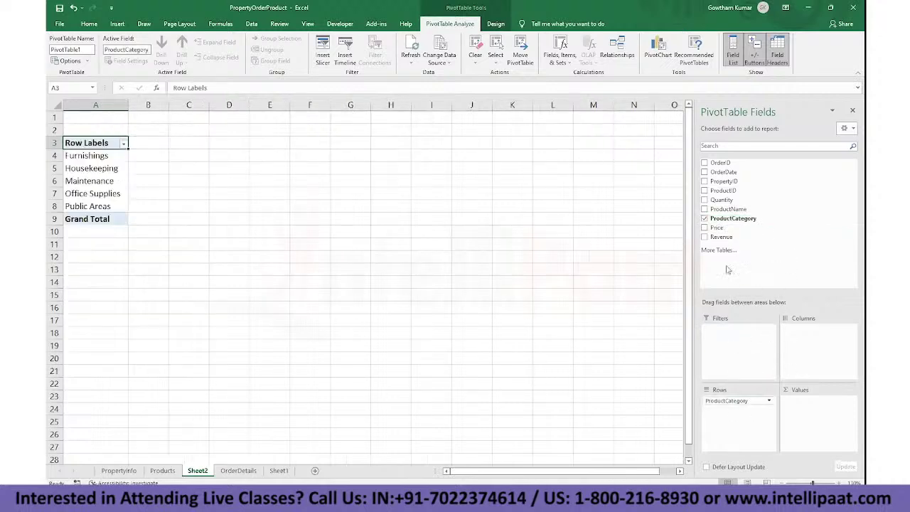
left_click_drag(721, 238, 809, 419)
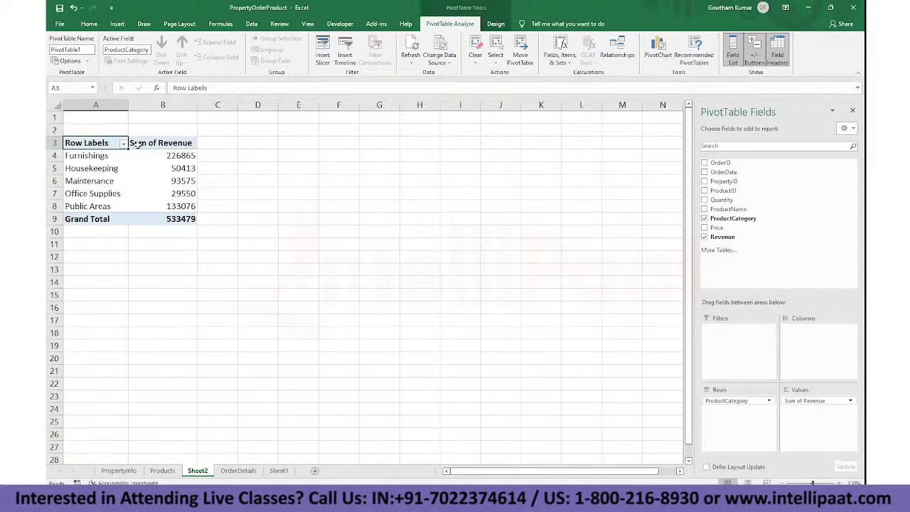
Step: Review the summed revenue of each product category and the grand total in the PivotTable
left_click_drag(169, 158, 99, 156)
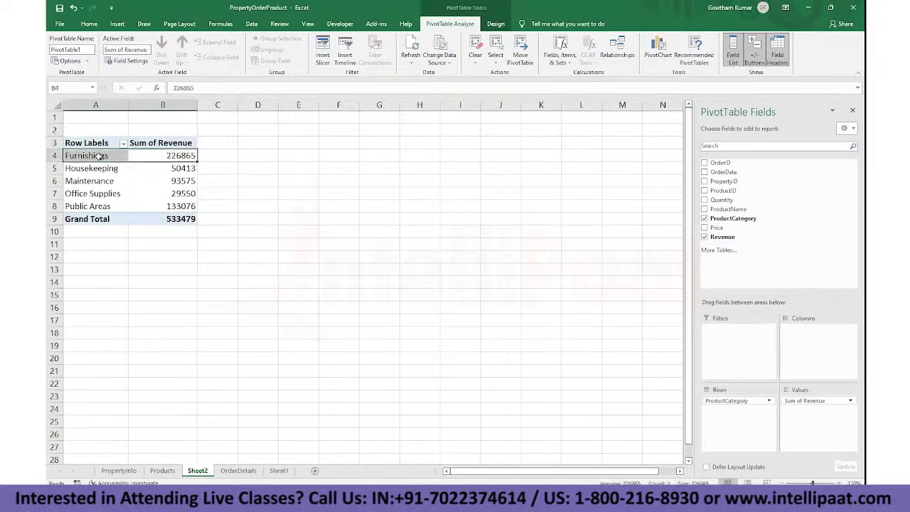
left_click_drag(179, 166, 92, 168)
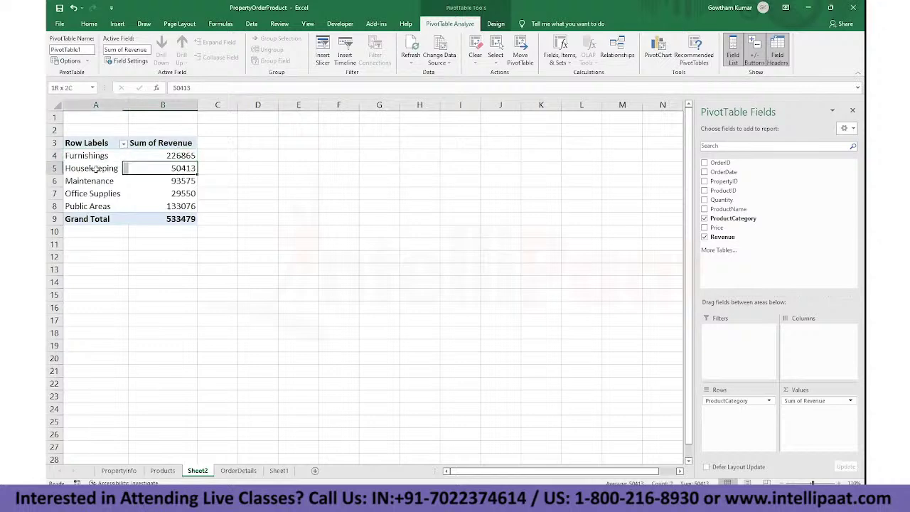
left_click_drag(185, 185, 103, 192)
left_click(180, 195)
left_click_drag(183, 199, 85, 200)
key("Escape")
left_click_drag(179, 208, 93, 209)
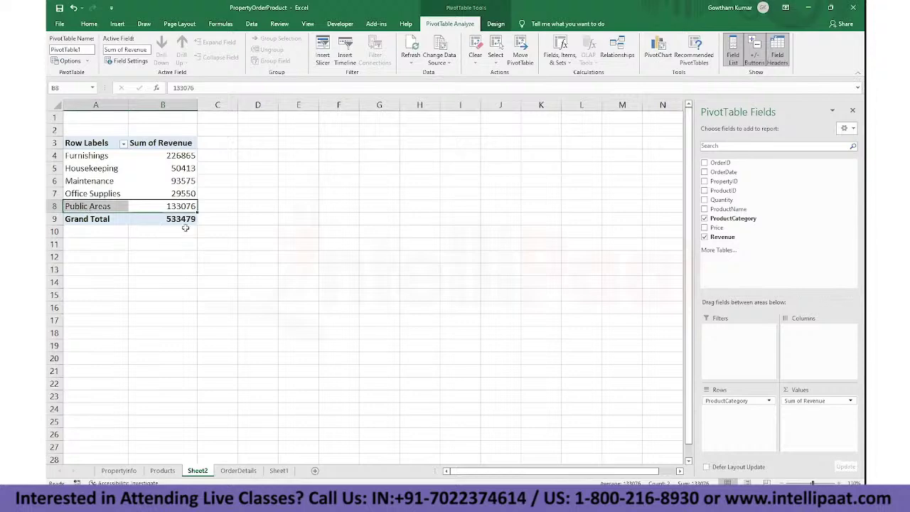
left_click(185, 228)
left_click(189, 220)
left_click(162, 142)
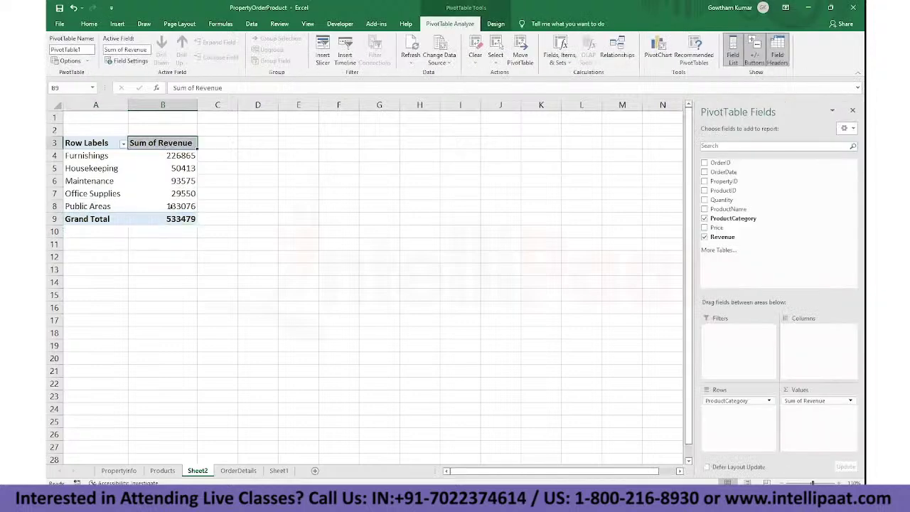
left_click(174, 219)
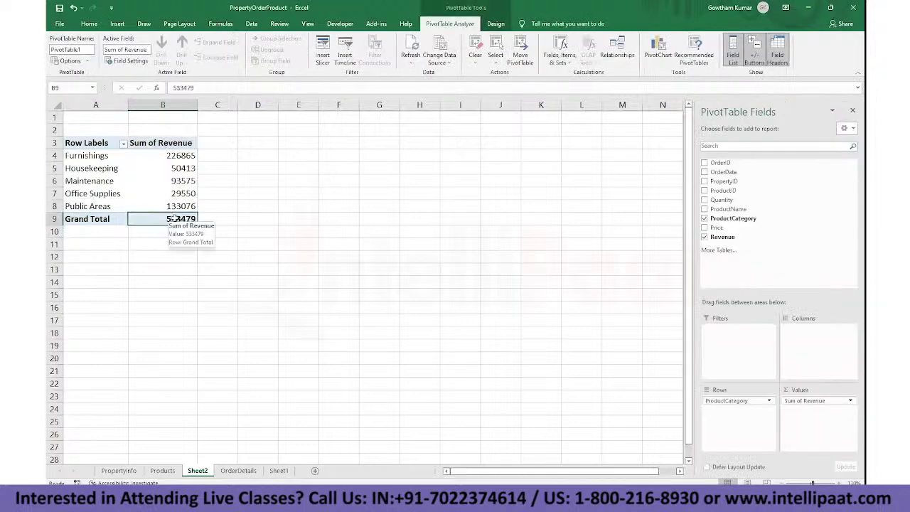
left_click_drag(101, 154, 80, 211)
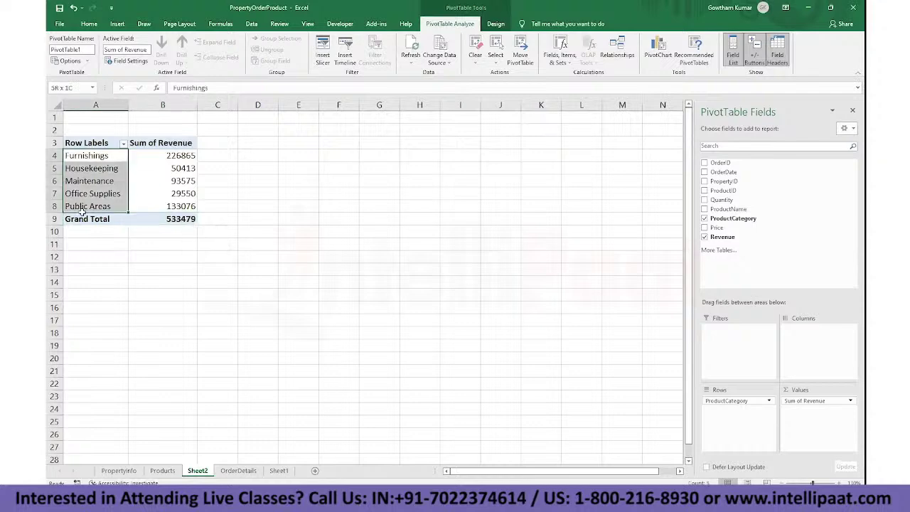
left_click(136, 192)
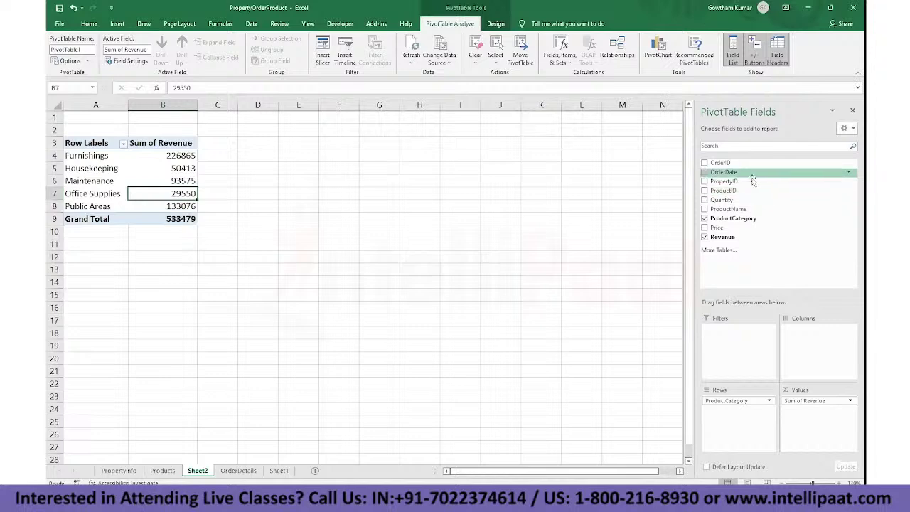
Step: Try nesting PropertyID under ProductCategory in the PivotTable rows and take it out again
left_click_drag(749, 181, 720, 416)
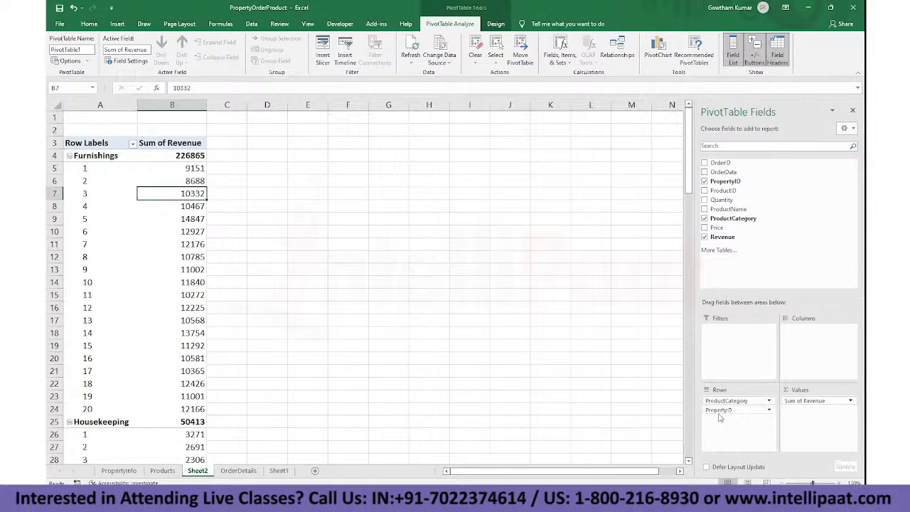
left_click_drag(733, 413, 192, 394)
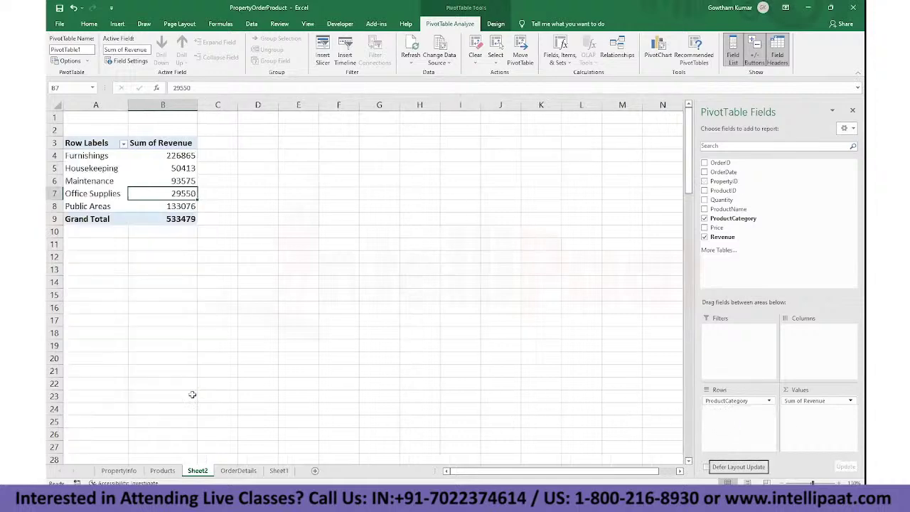
Step: Look at the Products sheet and examine the OrderDetails column headings from PropertyID to ProductCategory
left_click(162, 470)
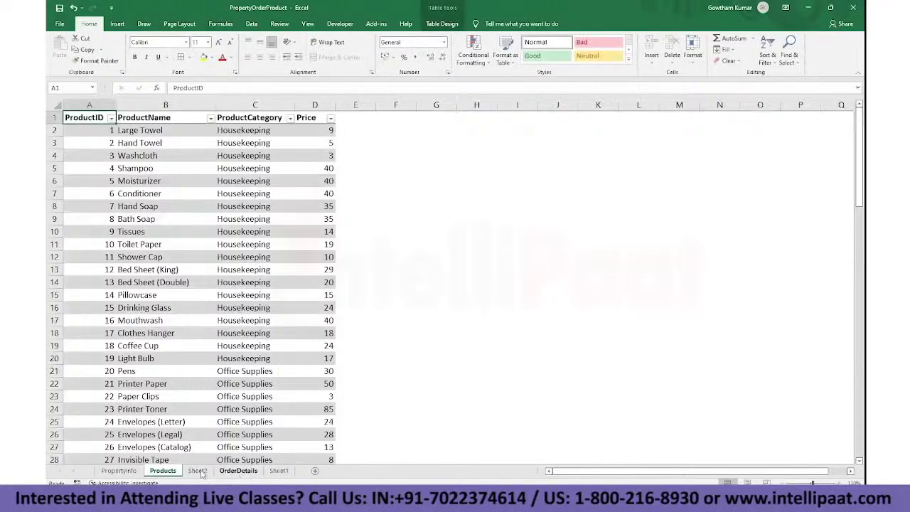
left_click(238, 471)
left_click(207, 282)
key("ctrl+Up")
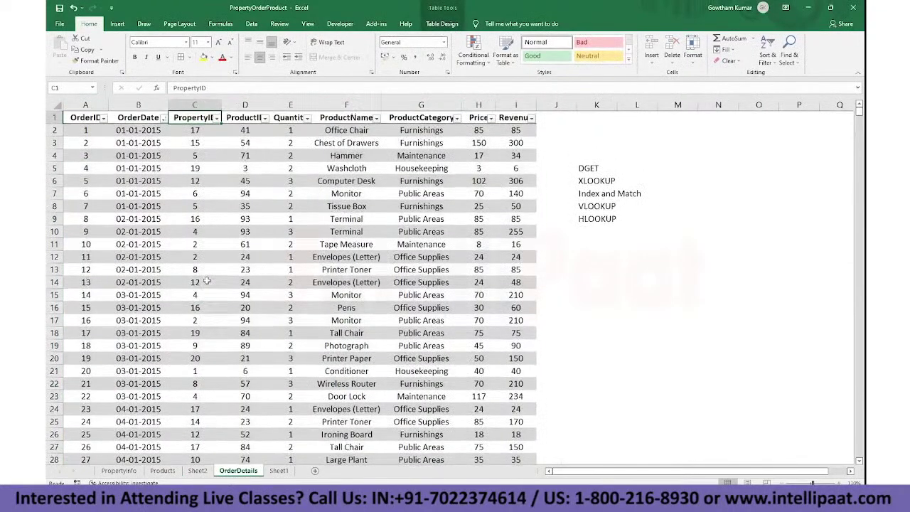
key("Right")
key("Right")
key("Right")
key("Right")
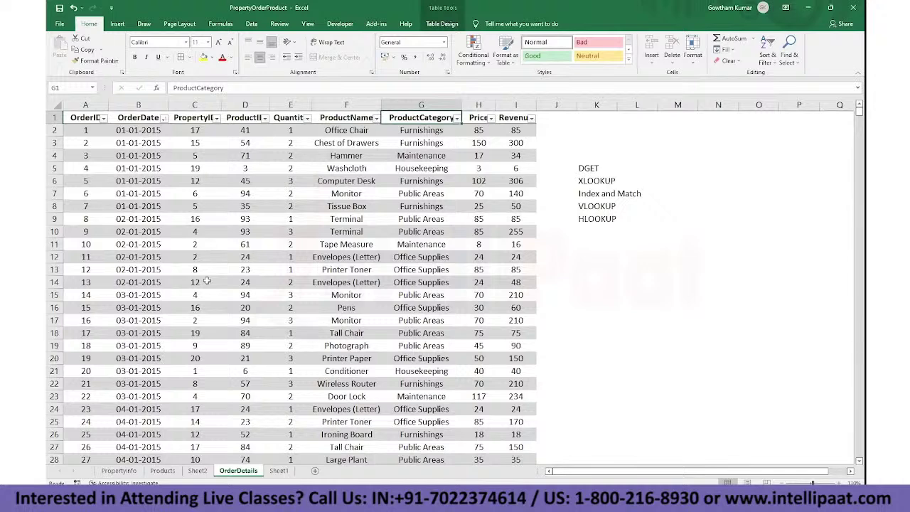
left_click(583, 168)
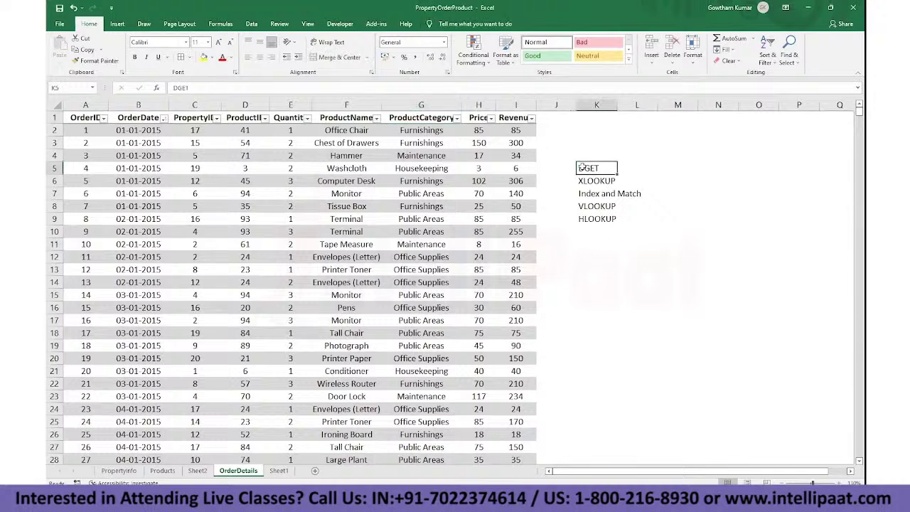
Step: Copy the five product category names from the PivotTable on Sheet2 into OrderDetails starting at K11
left_click(198, 470)
left_click_drag(85, 155, 88, 206)
key("ctrl+c")
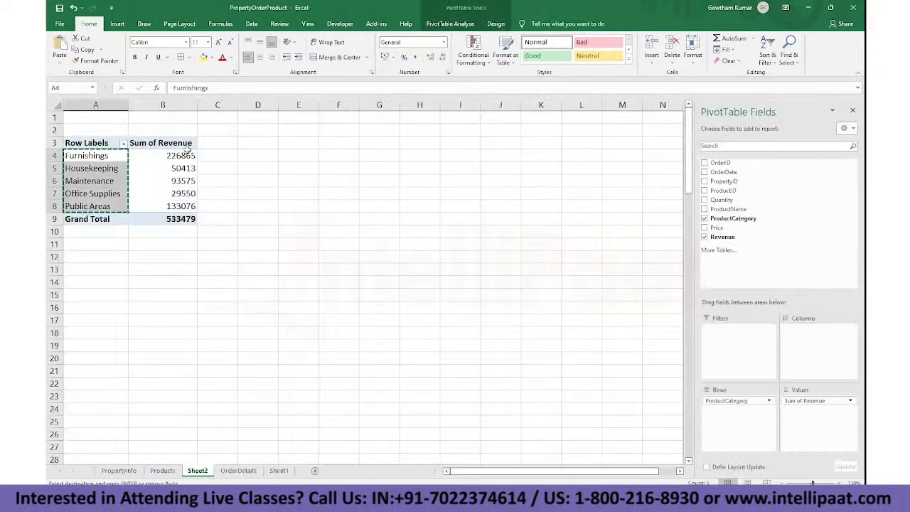
left_click(227, 470)
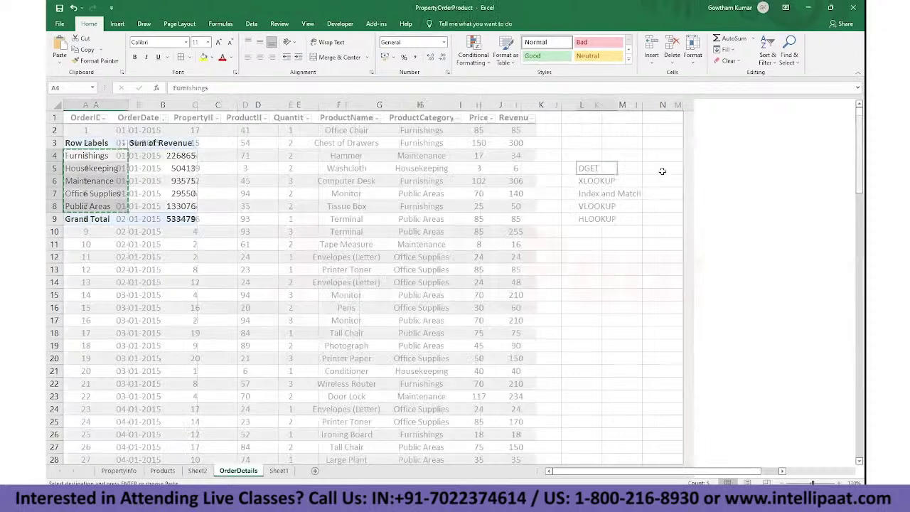
left_click(585, 244)
key("ctrl+v")
key("Escape")
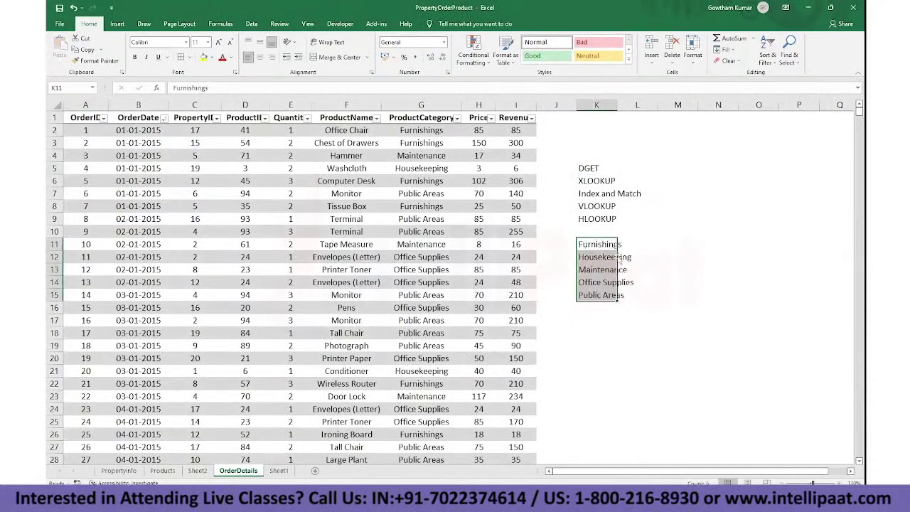
Step: Autofit column K to the pasted category names and move to the empty cell L11
key("alt+h")
key("o")
key("i")
key("Right")
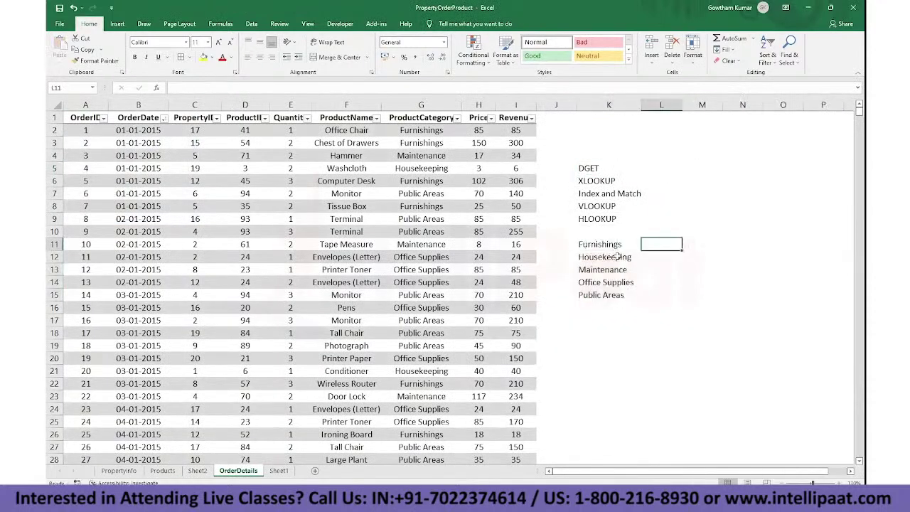
Step: Calculate the Furnishings revenue in L11 with SUMIFS, using Table13[Revenue] as sum range, Table13[ProductCategory] as criteria range and K11 as criterion
type("=sum")
key("Down")
key("Tab")
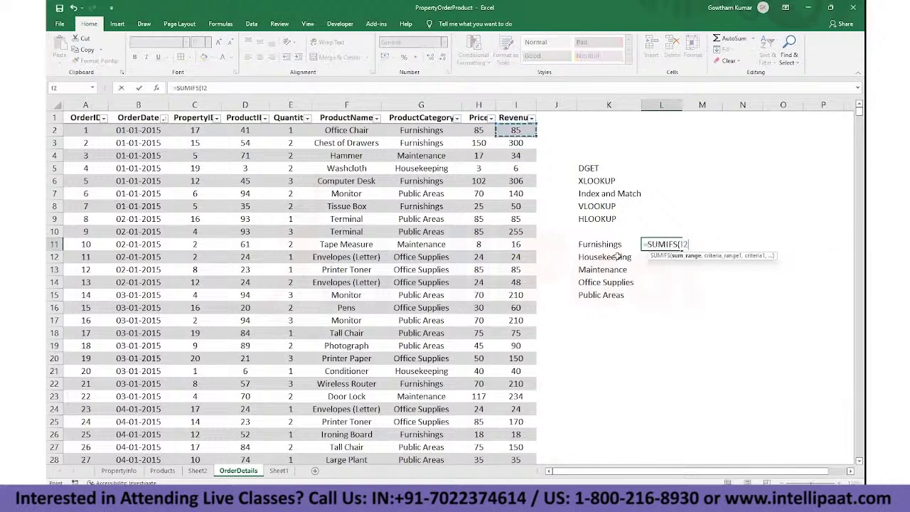
key("ctrl+shift+Down")
type(",")
key("Left")
key("Left")
key("Left")
key("Left")
key("Left")
key("Left")
key("Left")
key("Left")
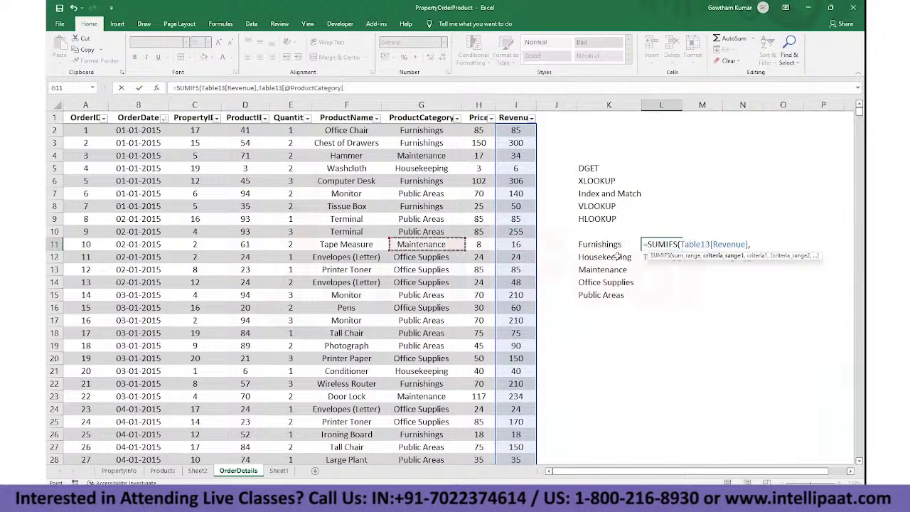
key("Left")
key("Right")
key("Right")
key("Right")
key("Right")
key("ctrl+Up")
key("Down")
key("ctrl+shift+Down")
type(",")
key("Left")
type(")")
key("Return")
Step: Fill the SUMIFS formula from L11 down to L15 for the remaining product categories
key("Left")
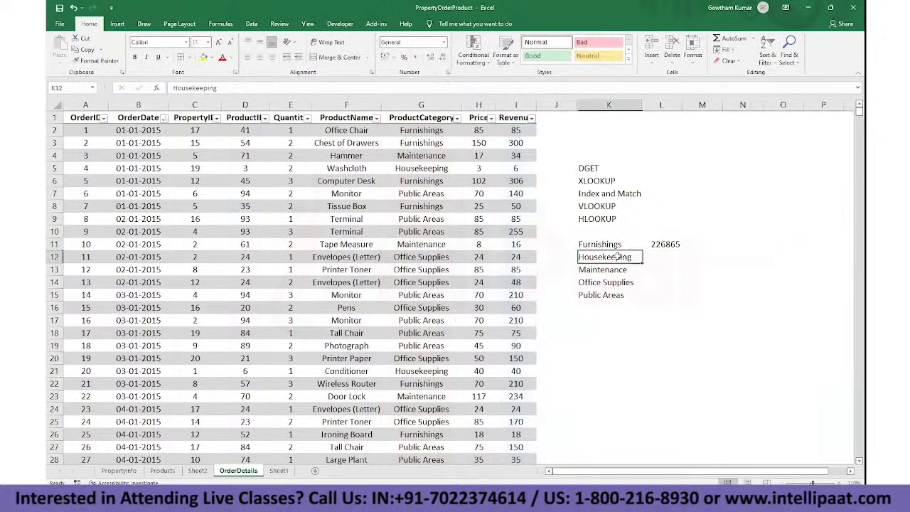
key("ctrl+Down")
key("Right")
key("ctrl+shift+Up")
key("ctrl+d")
Step: Add an AutoSum total of the five category revenues in L16
left_click(670, 319)
key("Up")
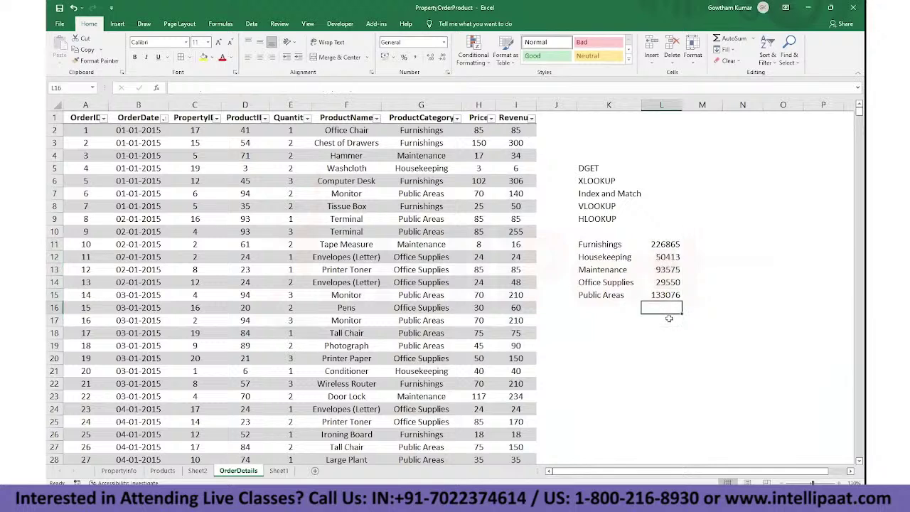
key("alt+equal")
key("Return")
key("Up")
Step: Compare the SUMIFS results in OrderDetails with the PivotTable, review the formula in L11, and return to Sheet2
left_click_drag(662, 243, 608, 307)
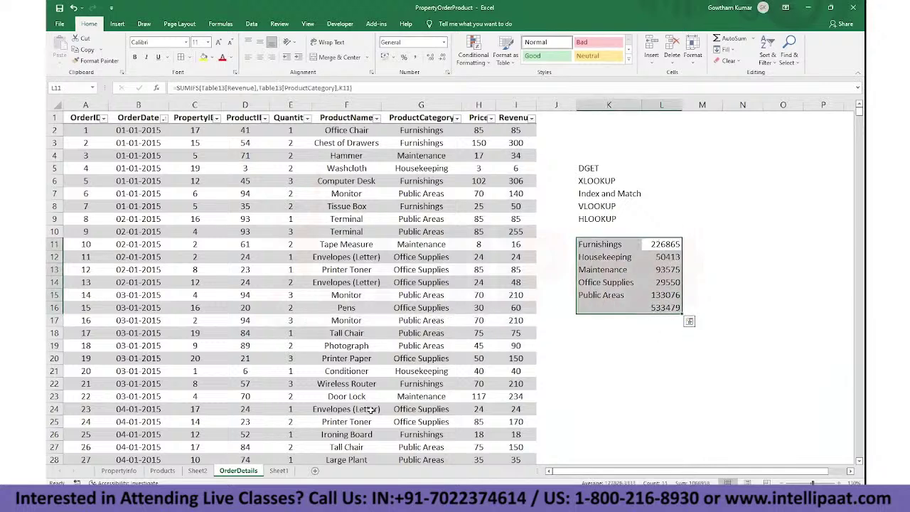
left_click(194, 471)
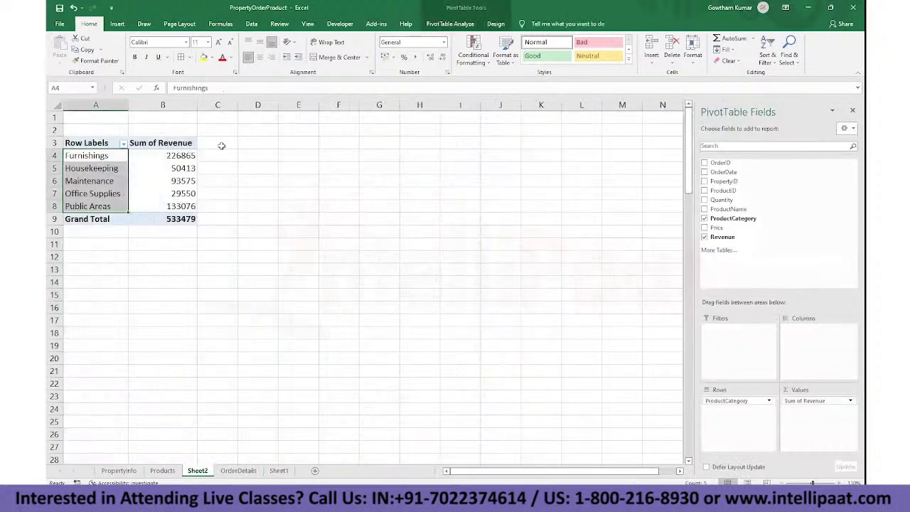
left_click(182, 218)
left_click(239, 471)
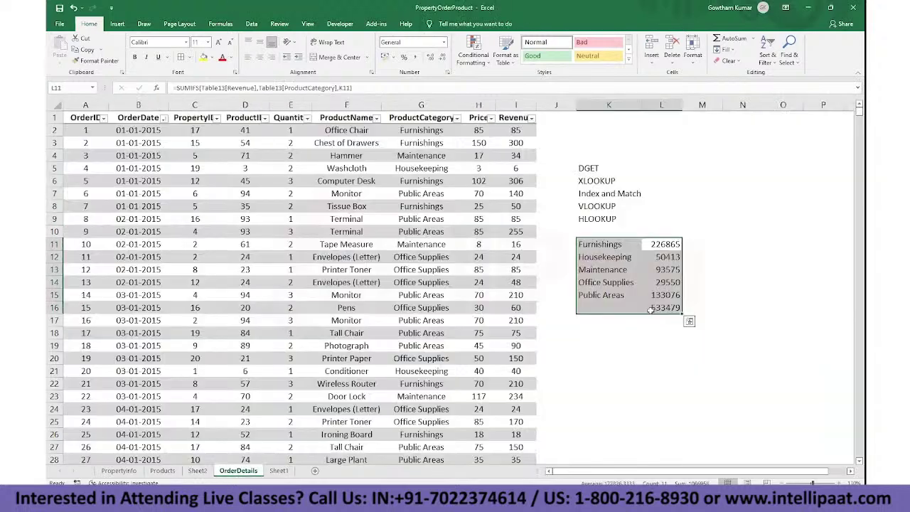
left_click(655, 312)
left_click(656, 245)
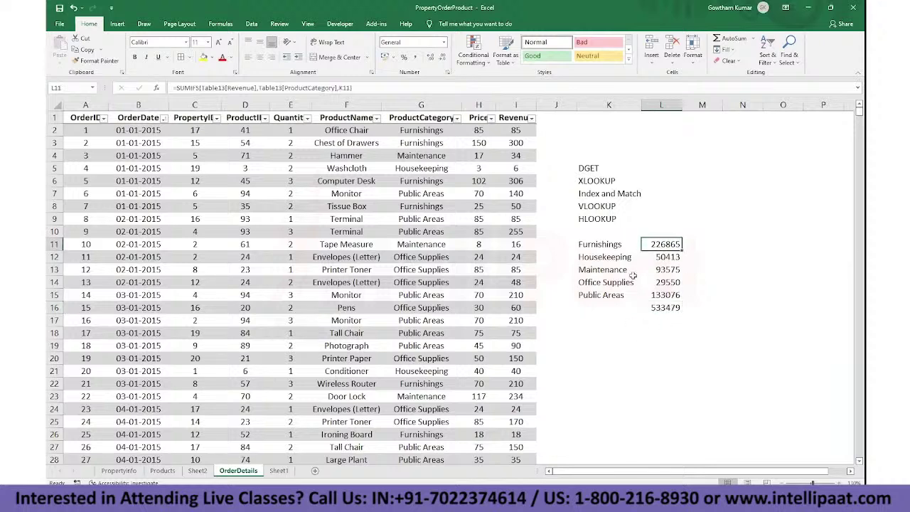
key("F2")
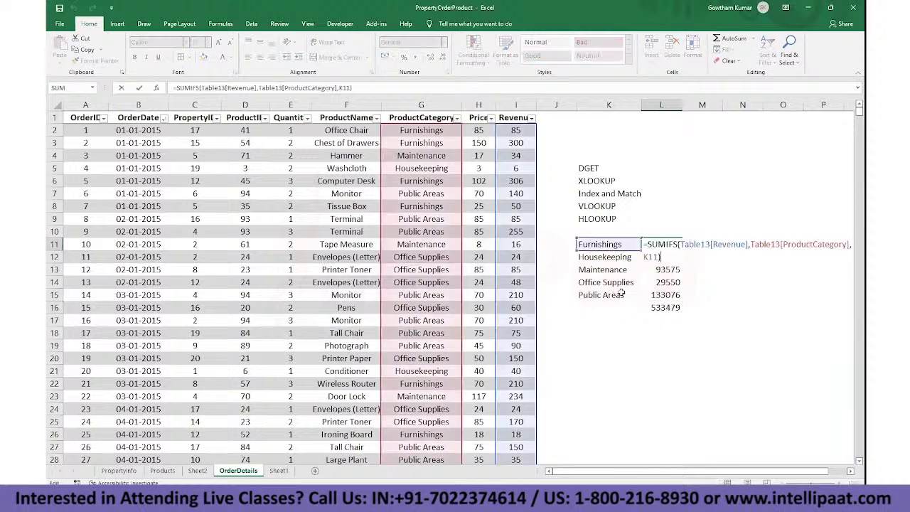
key("Escape")
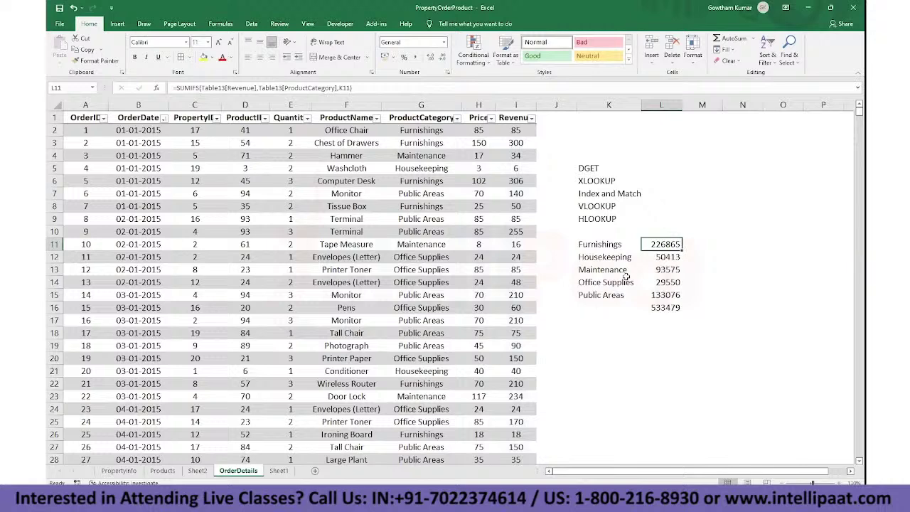
left_click(197, 471)
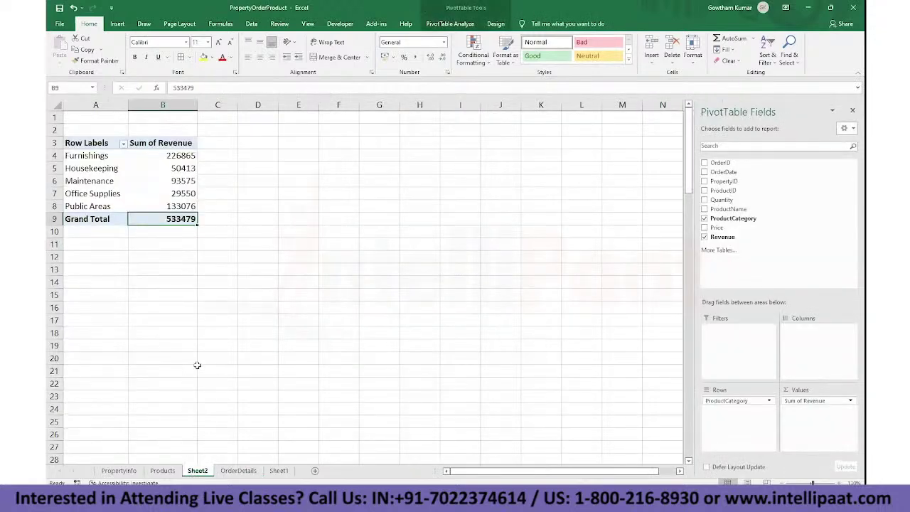
mouse_move(158, 183)
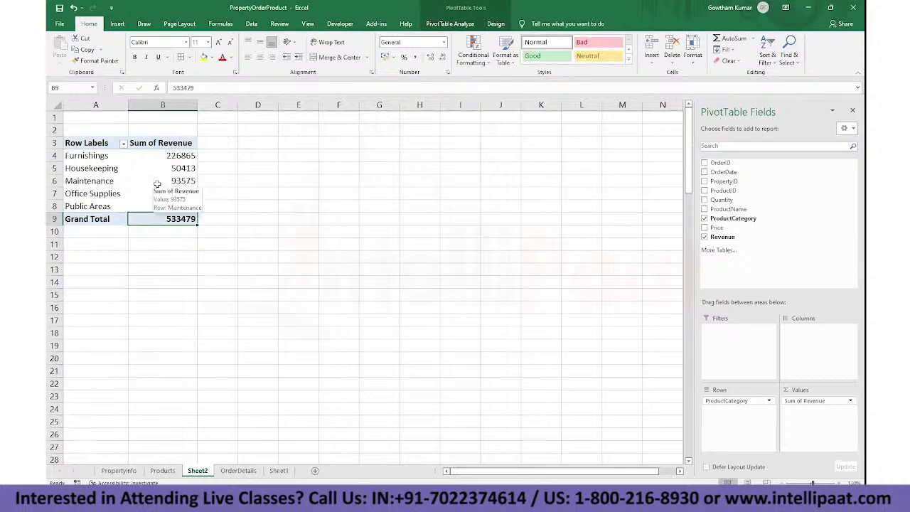
Step: Try summarising the PivotTable's revenue value field by Count and undo the change
left_click(851, 401)
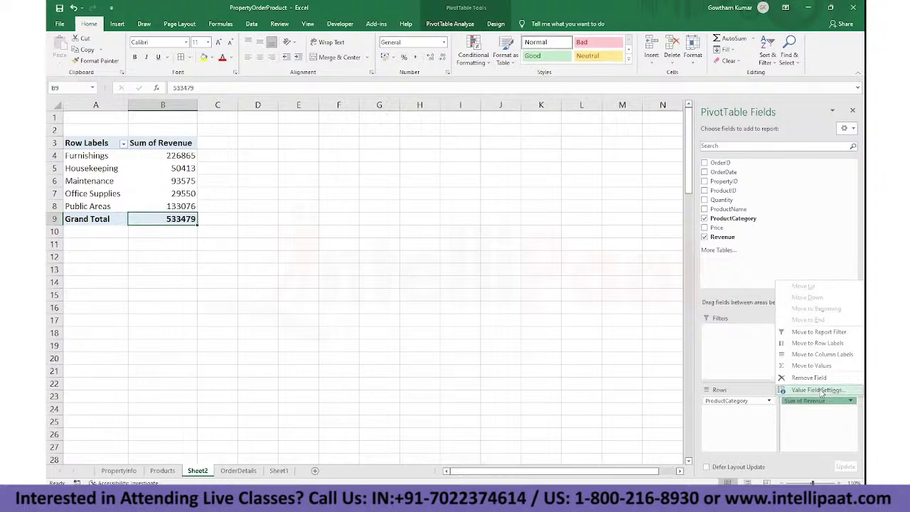
left_click(818, 391)
left_click(376, 238)
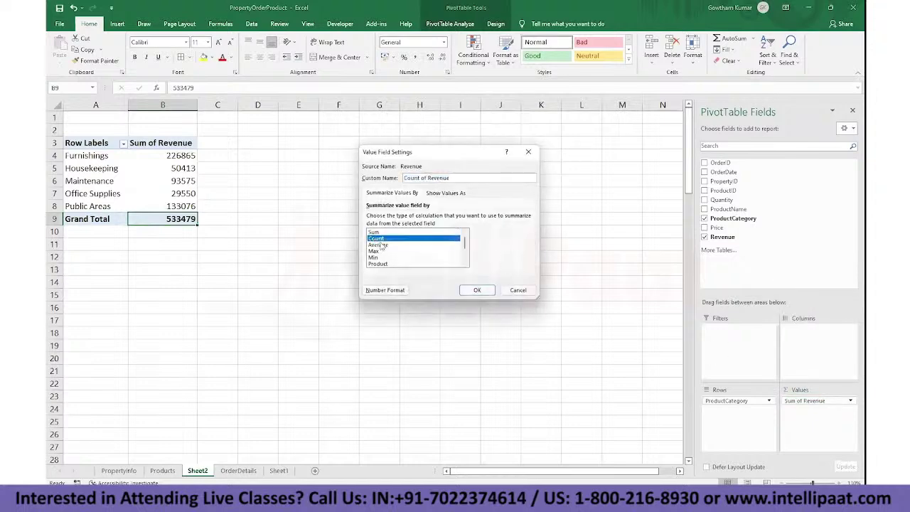
left_click(476, 295)
key("ctrl+z")
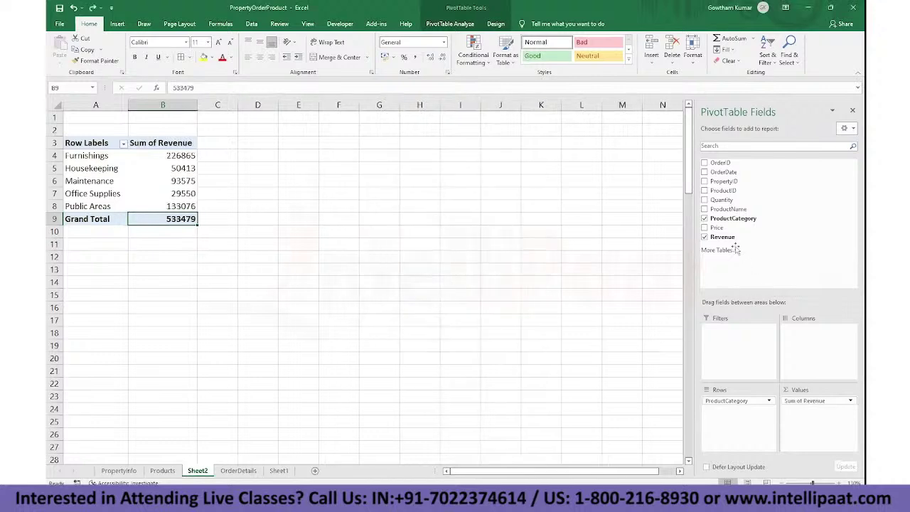
Step: Add Revenue to the PivotTable values two more times and summarise the first revenue field by Count with the name "# of Orders"
left_click_drag(723, 236, 817, 426)
left_click_drag(723, 237, 810, 416)
left_click(805, 419)
left_click(809, 391)
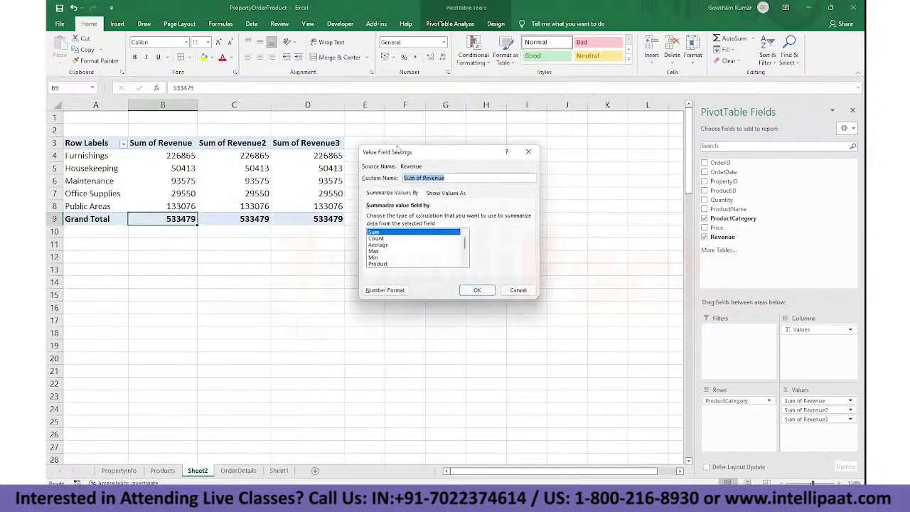
left_click(382, 239)
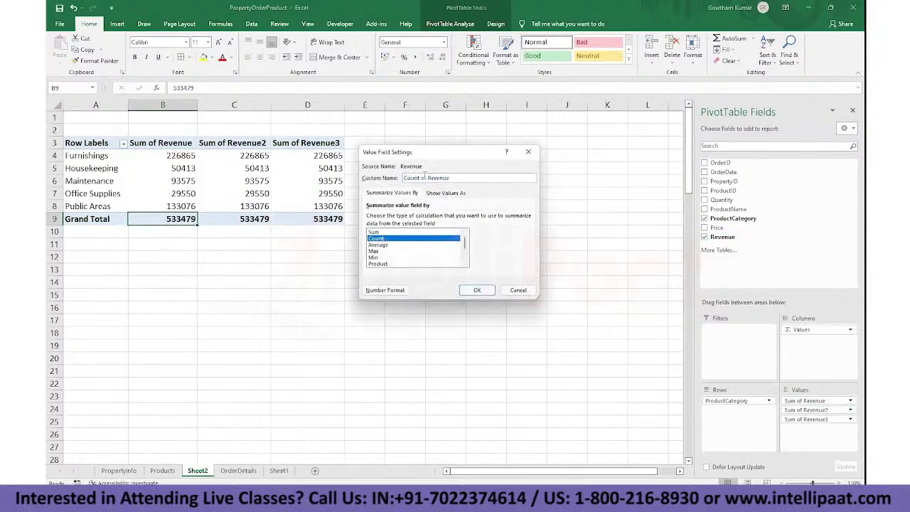
triple_click(424, 177)
type("# of Orders")
key("Return")
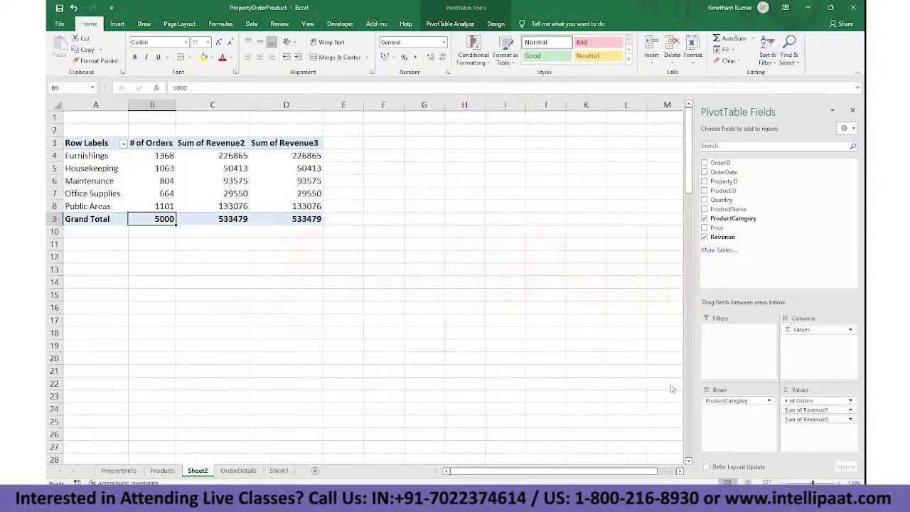
Step: Rename the second revenue value field, Sum of Revenue2, to "Total Revenue"
left_click(851, 410)
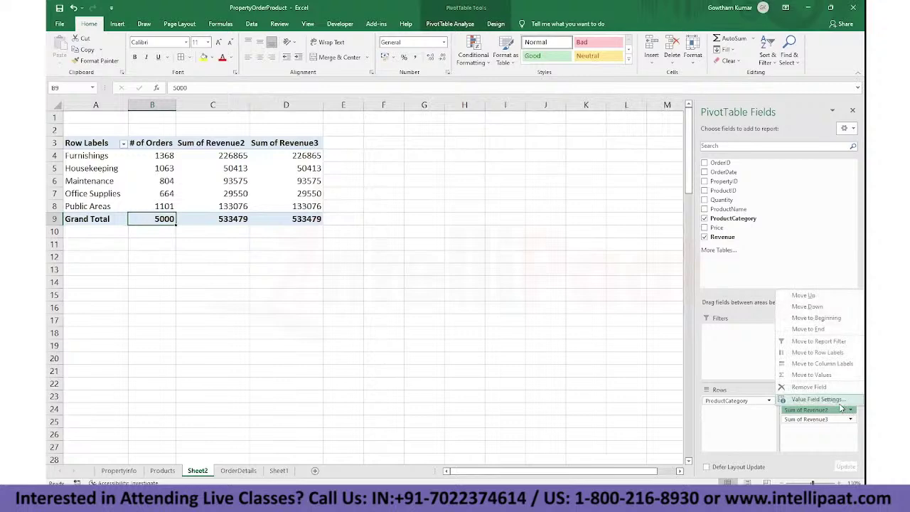
left_click(816, 399)
type("Total")
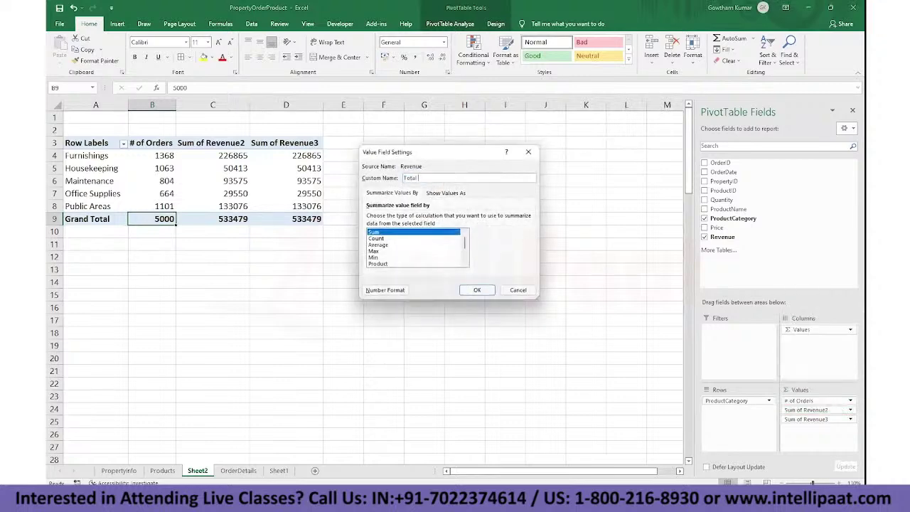
type(" Reveu")
type("ue")
key("Return")
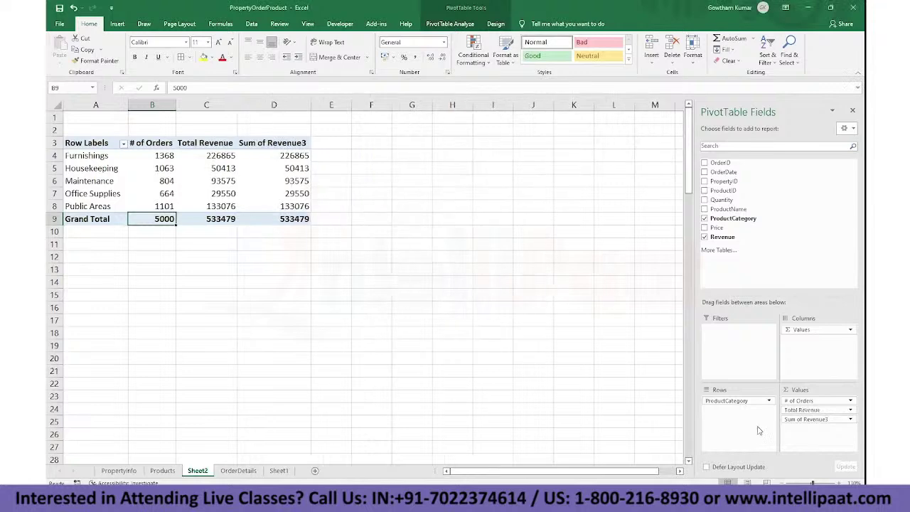
Step: Show the third revenue value field as % of Row Total and name it "% Share"
left_click(848, 420)
left_click(804, 463)
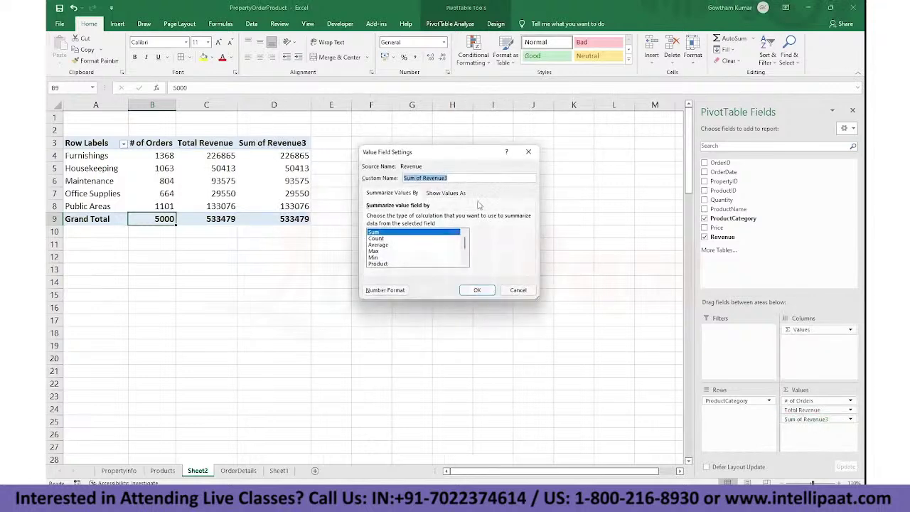
left_click(430, 193)
left_click(406, 218)
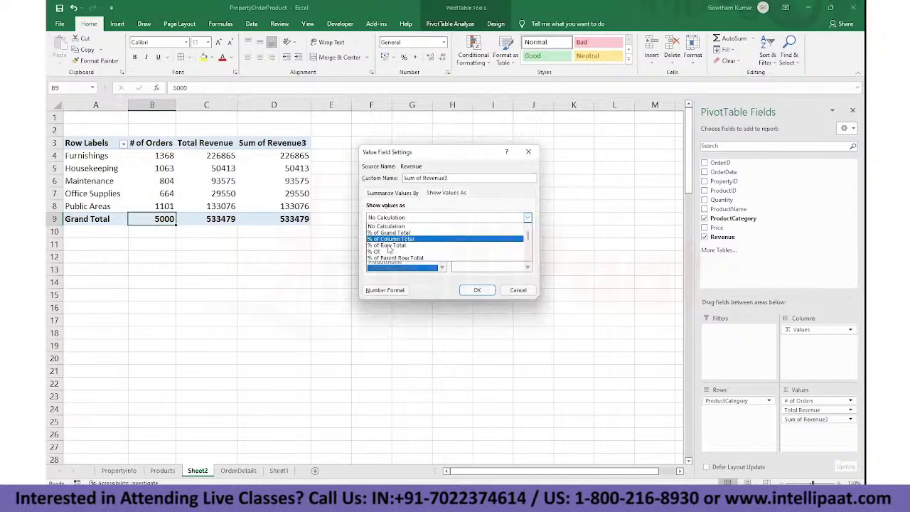
left_click(389, 245)
type("% Share")
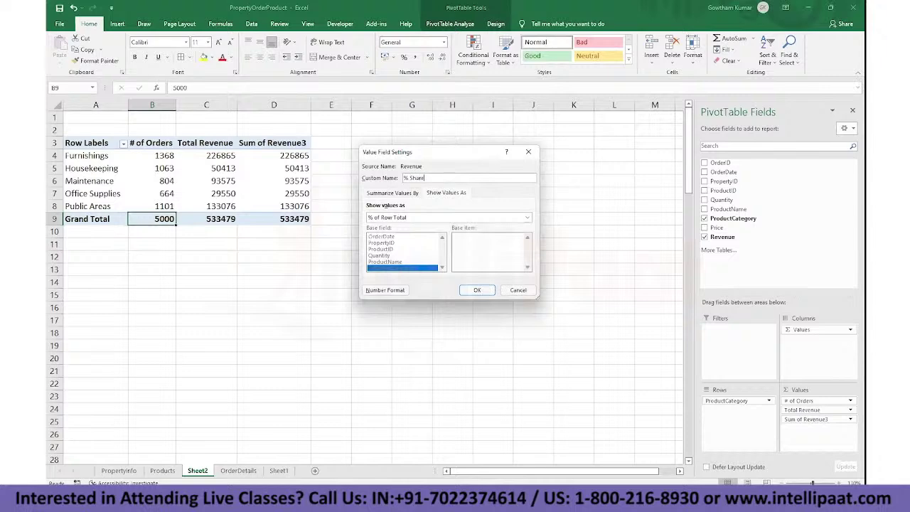
key("Return")
Step: Change the % Share value field to show values as % of Column Total
left_click(818, 419)
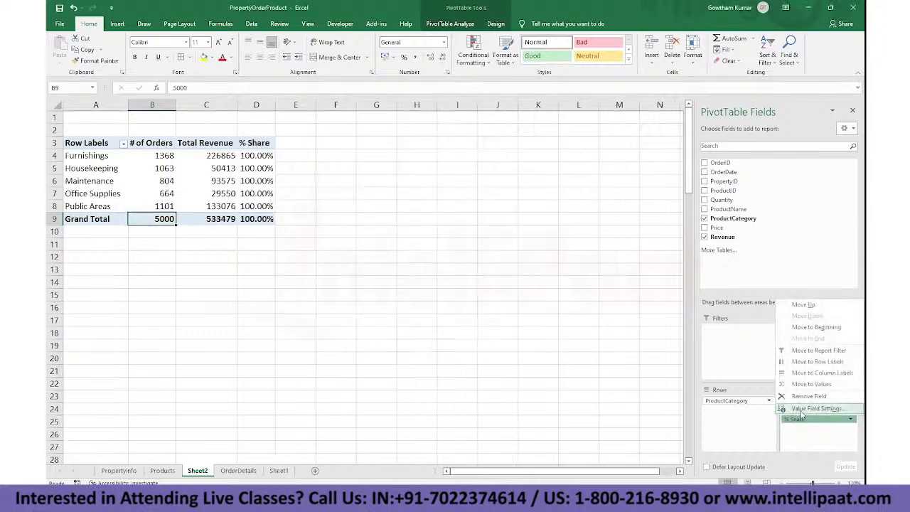
left_click(804, 414)
left_click(442, 194)
left_click(529, 218)
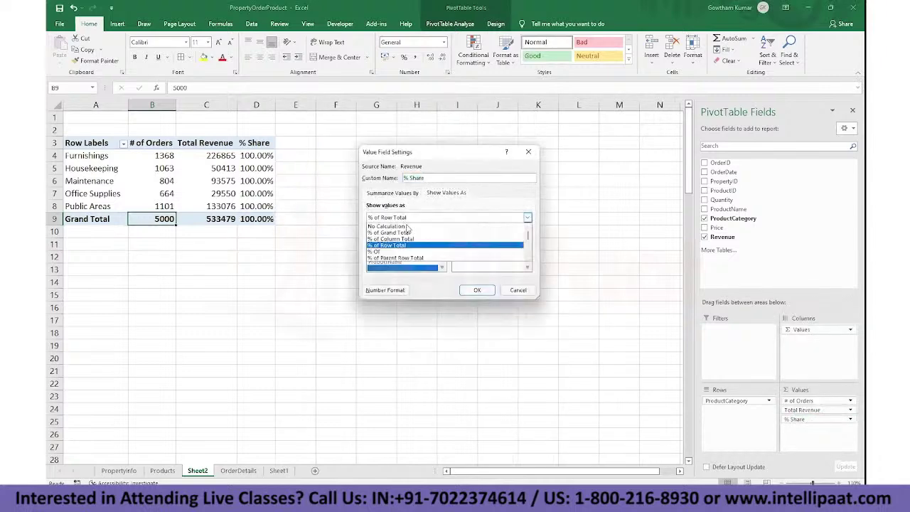
left_click(406, 240)
left_click(477, 290)
left_click(301, 285)
Step: Examine the Furnishings order count, revenue and share in the PivotTable alongside the SUMIFS totals in OrderDetails
left_click(164, 155)
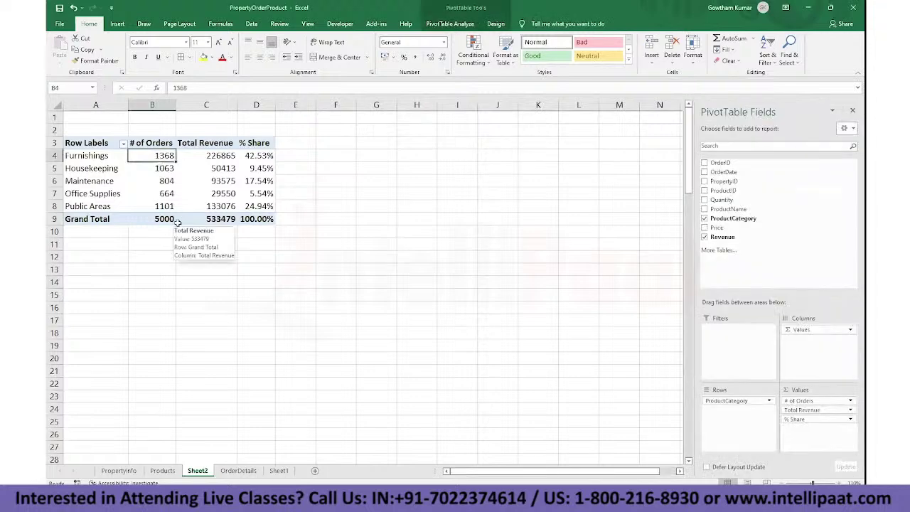
left_click(94, 156)
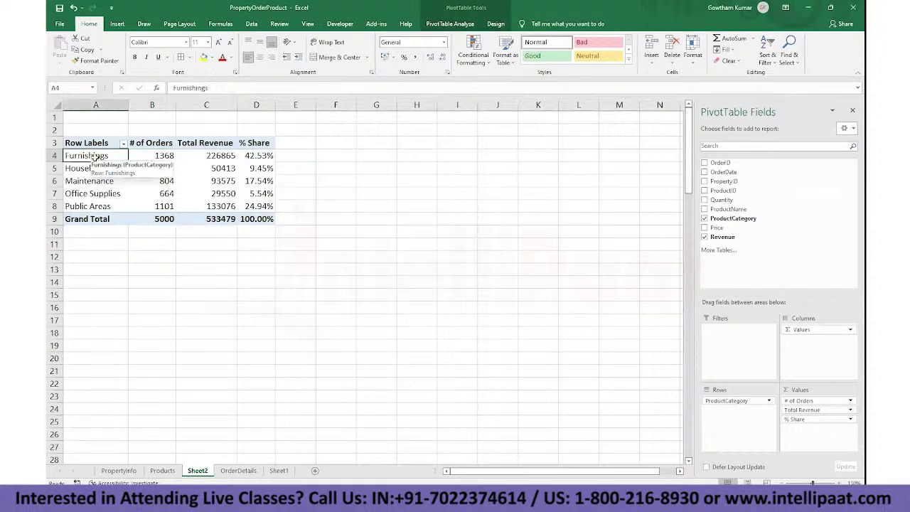
left_click(221, 155)
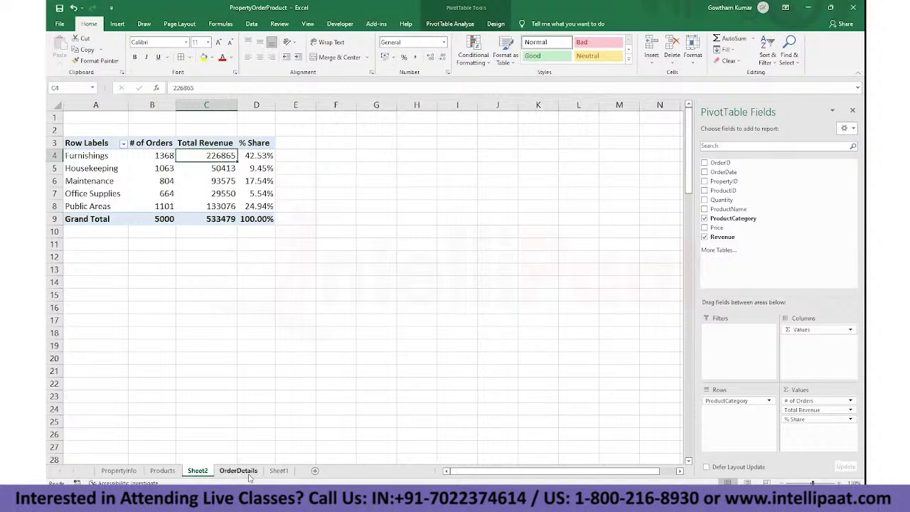
left_click(217, 473)
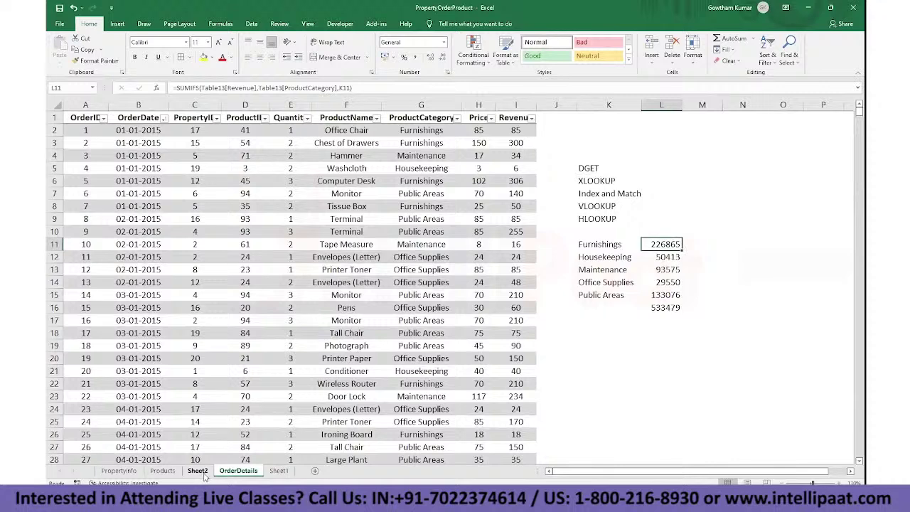
left_click(198, 471)
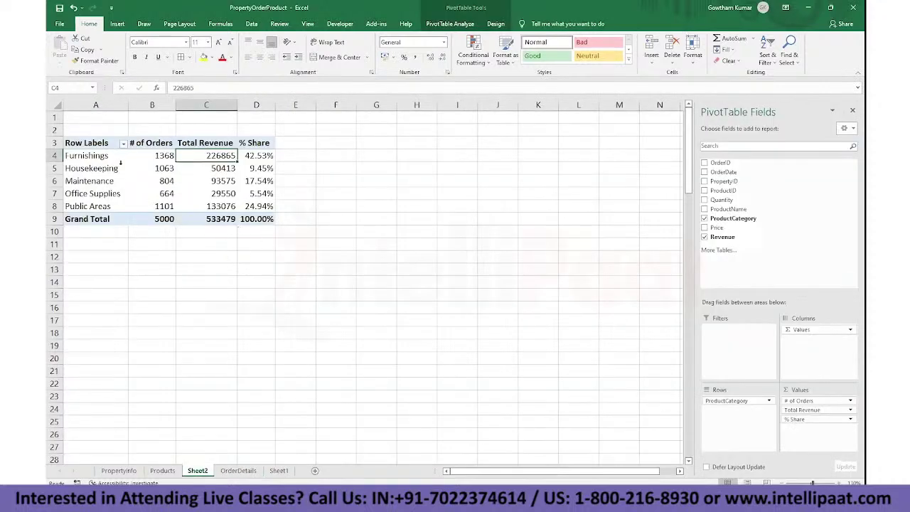
left_click_drag(87, 156, 268, 156)
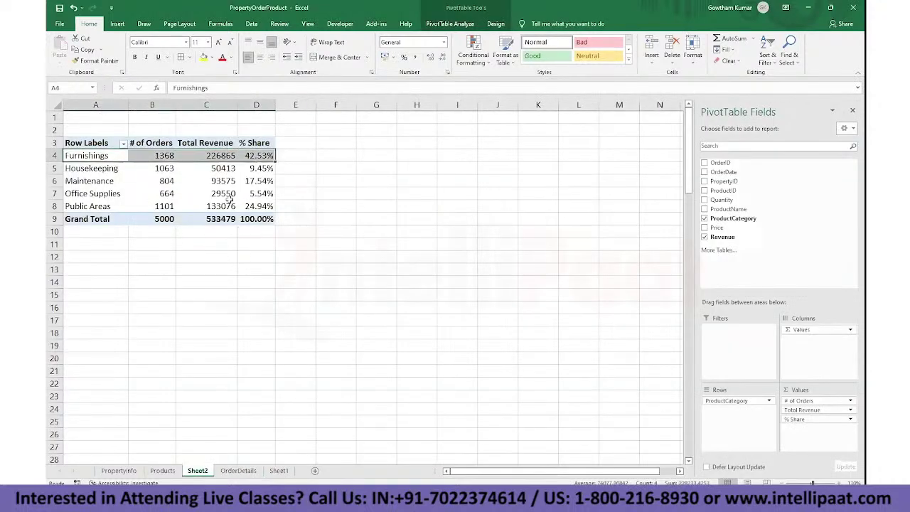
left_click(169, 197)
left_click_drag(89, 145, 244, 219)
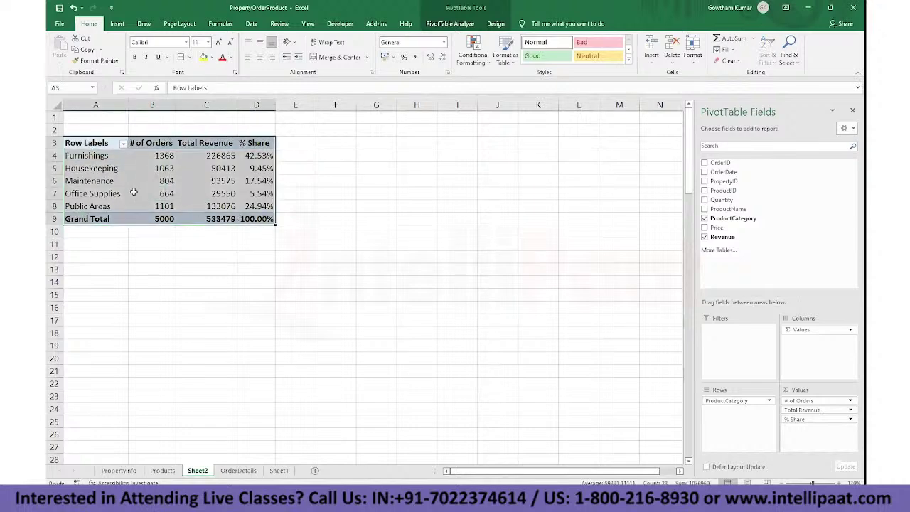
left_click(131, 195)
left_click_drag(89, 143, 91, 219)
left_click_drag(250, 144, 256, 219)
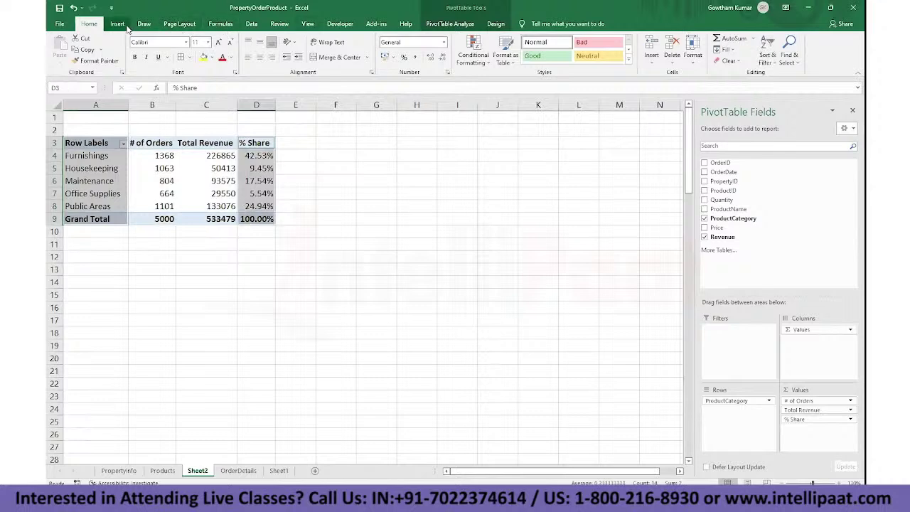
left_click(439, 27)
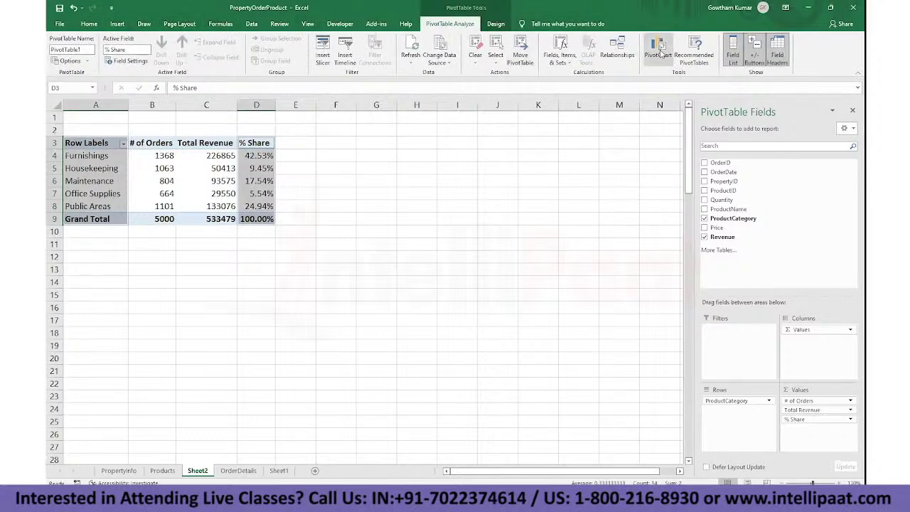
left_click(658, 49)
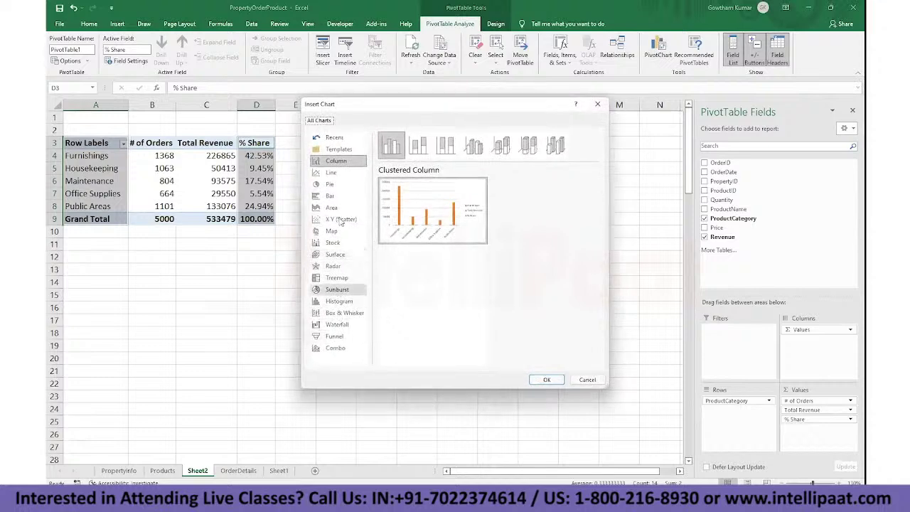
left_click(329, 184)
left_click(500, 145)
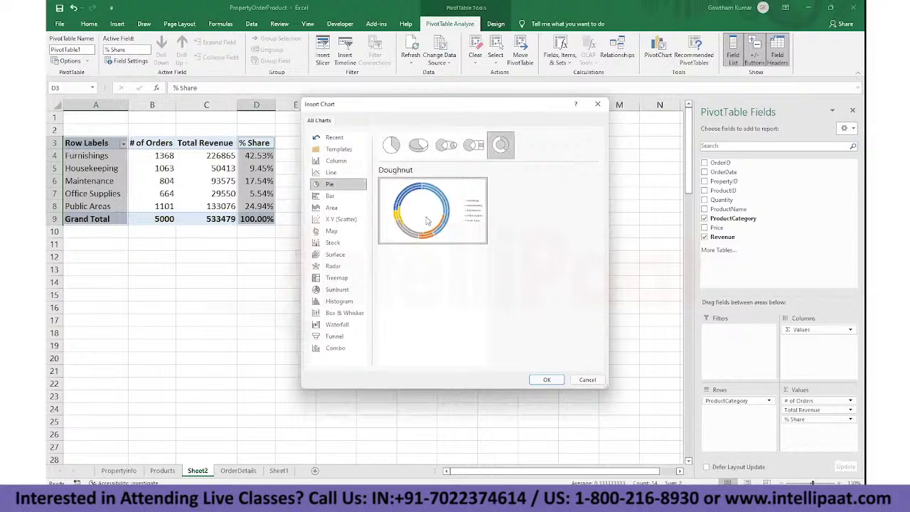
key("Escape")
left_click(256, 269)
Step: Copy the PivotTable's category labels, including header and Grand Total, and paste them as values starting at G3
left_click_drag(91, 143, 72, 221)
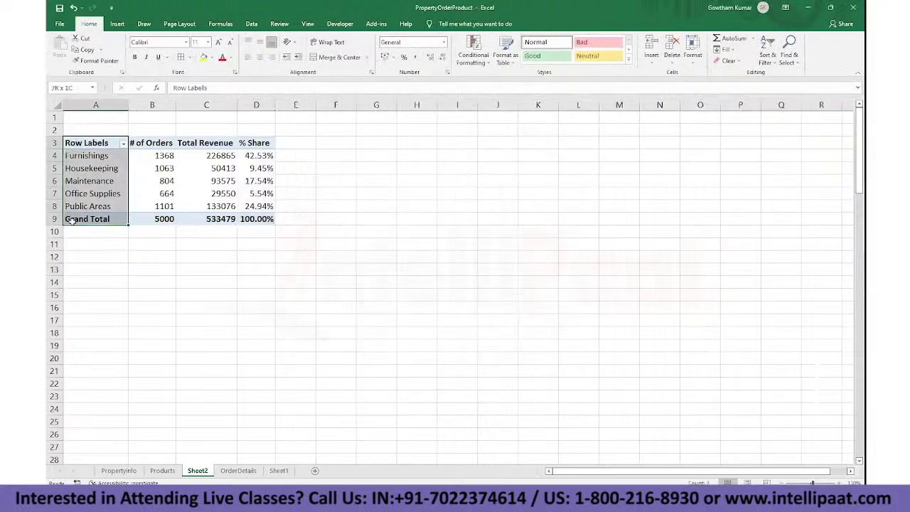
key("ctrl+c")
left_click(359, 152)
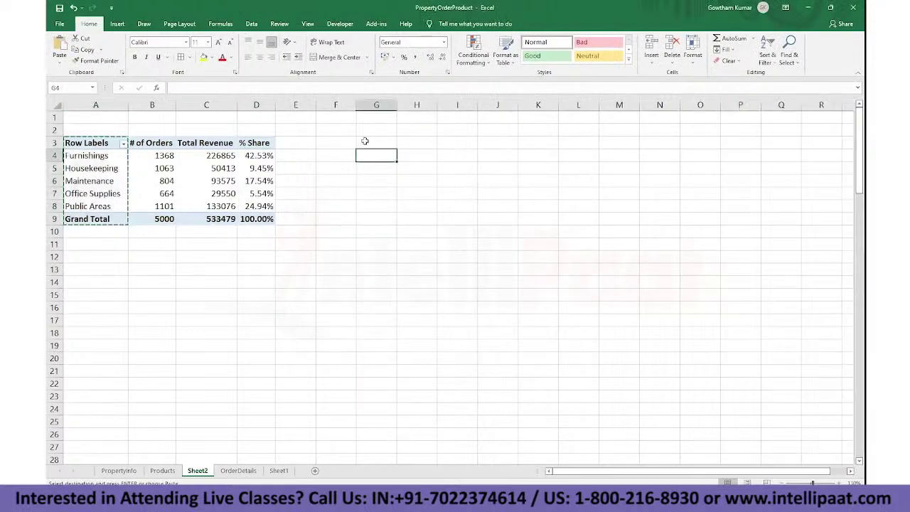
left_click(365, 141)
key("ctrl+alt+v")
key("v")
key("Return")
key("Escape")
Step: Copy the PivotTable's % Share column, including header and Grand Total, and paste it as values starting at H3
left_click_drag(261, 145, 260, 219)
key("ctrl+c")
left_click(422, 143)
key("ctrl+alt+v")
key("v")
key("Return")
Step: Format the copied shares in H4:H9 as whole percentages and autofit the widths of columns G and H
key("Down")
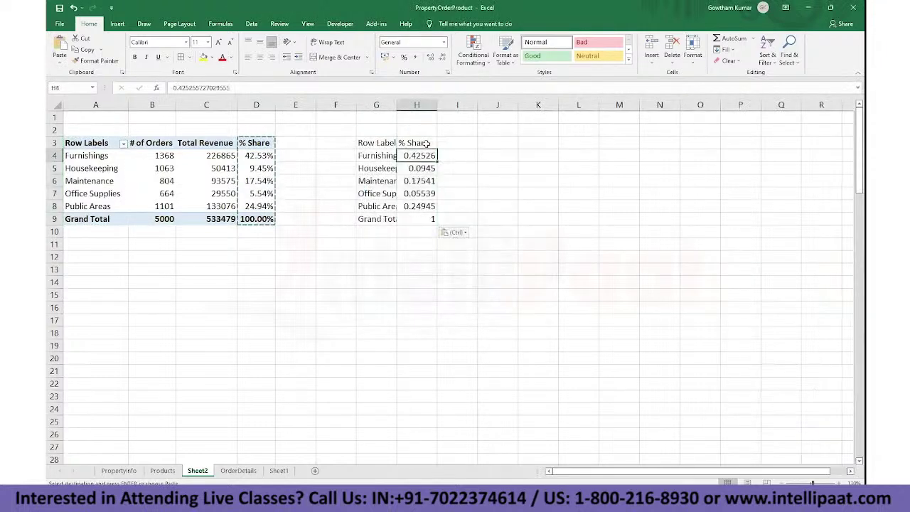
key("ctrl+shift+Down")
key("ctrl+shift+5")
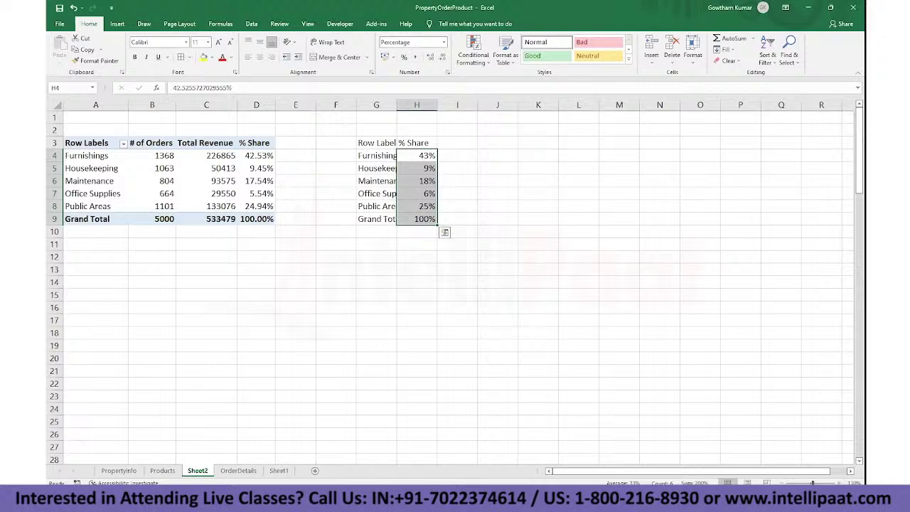
left_click_drag(365, 144, 409, 221)
key("alt+h")
key("o")
key("i")
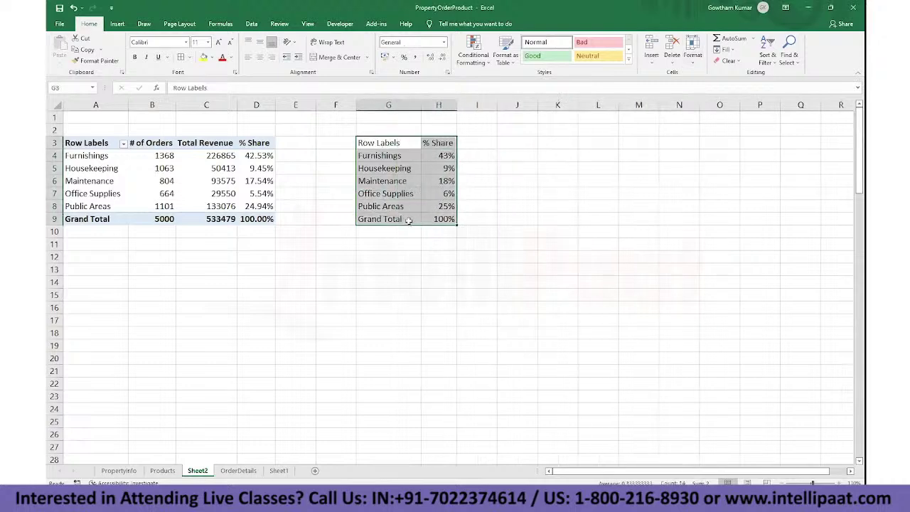
Step: Clear the Grand Total label and share in G9:H9 of the copied table
left_click(409, 221)
key("shift+Right")
key("Delete")
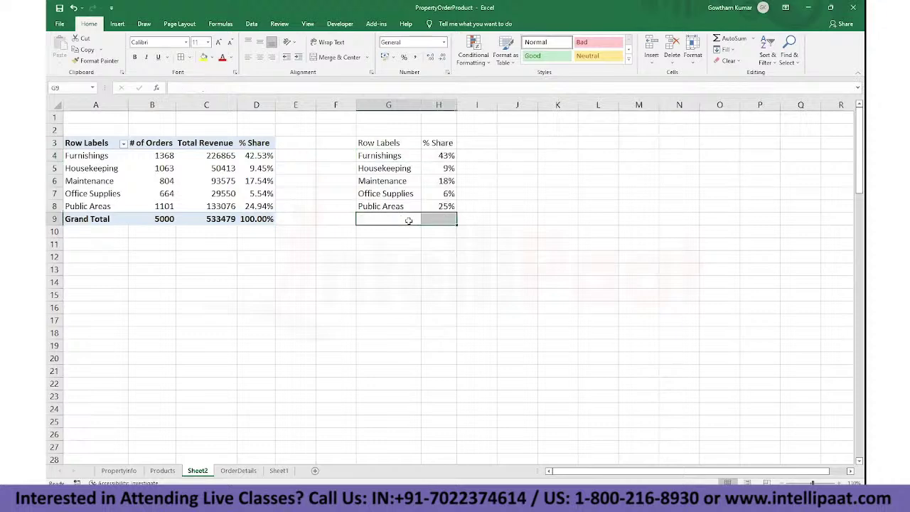
Step: Replace the copied table's Row Labels header in G3 with "Category"
key("Up")
key("Up")
key("Up")
key("Up")
key("Up")
key("Up")
type("Catego")
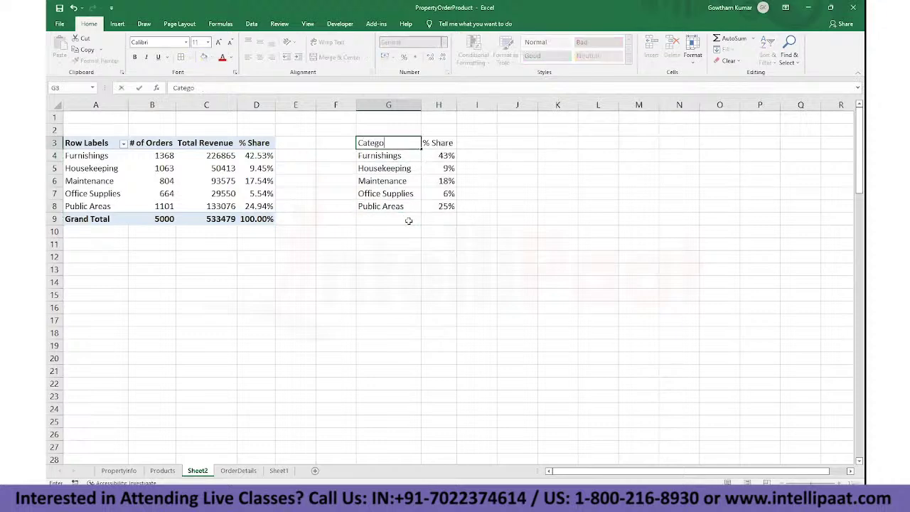
type("ryu")
key("ctrl+Return")
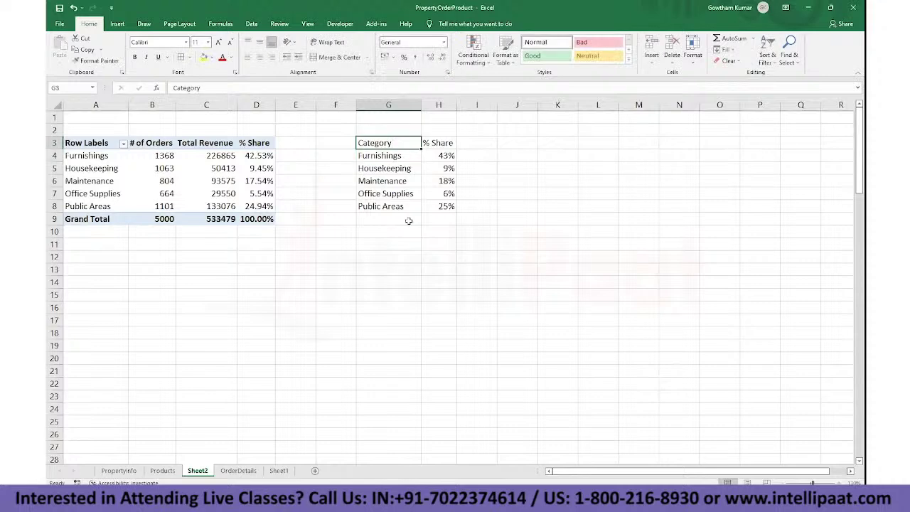
Step: Insert a doughnut chart from the copied Category and % Share table in G3:H8
key("ctrl+shift+Down")
key("ctrl+shift+Right")
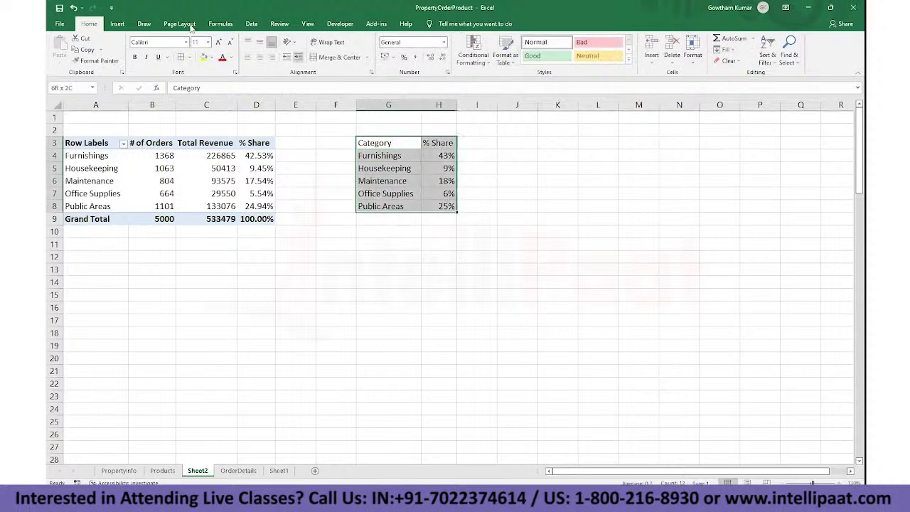
left_click(117, 24)
left_click(368, 49)
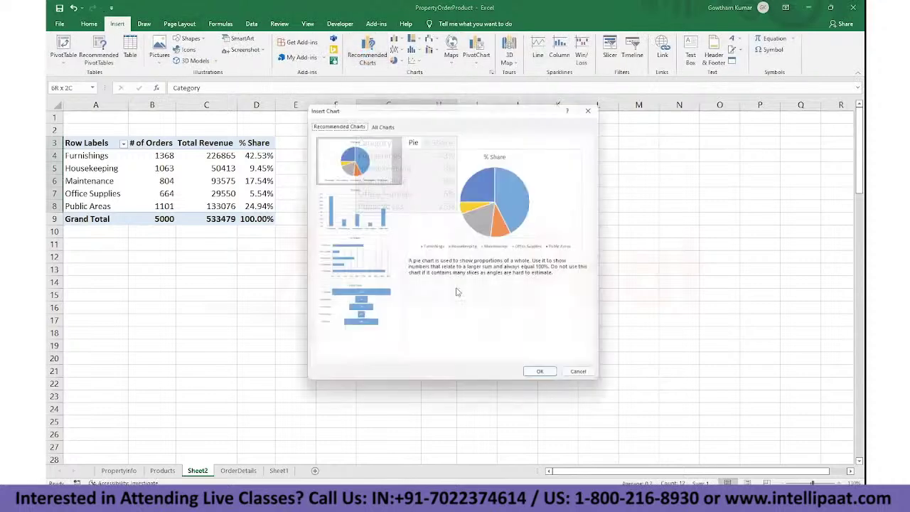
left_click(380, 121)
left_click(329, 184)
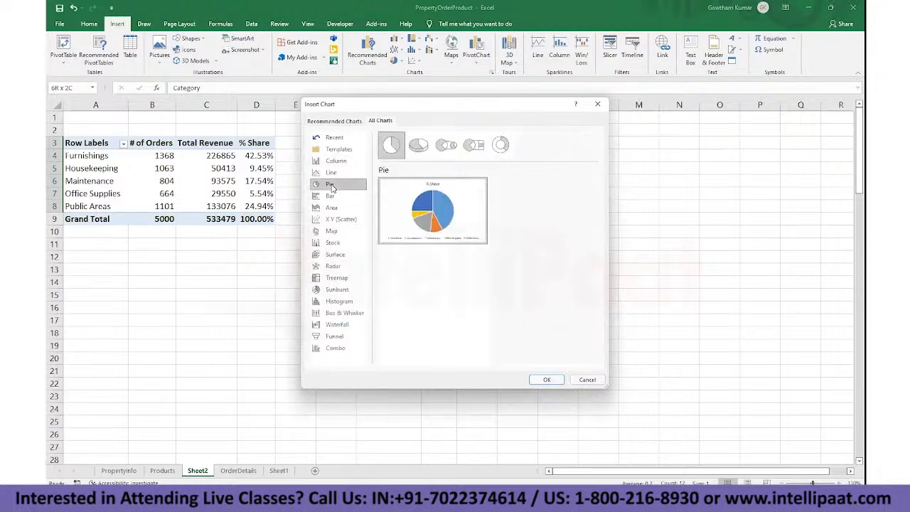
left_click(501, 145)
double_click(454, 236)
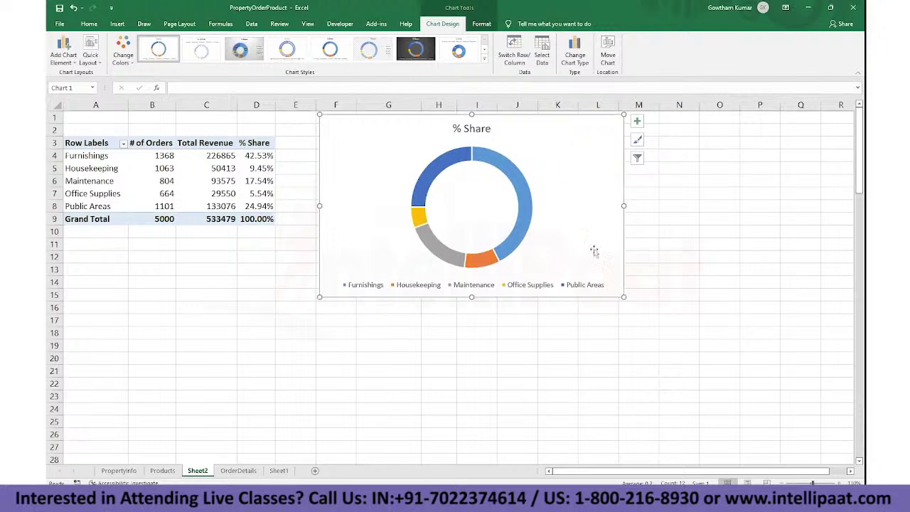
Step: Add data labels to the doughnut chart and shift the chart slightly down and to the right
left_click(637, 121)
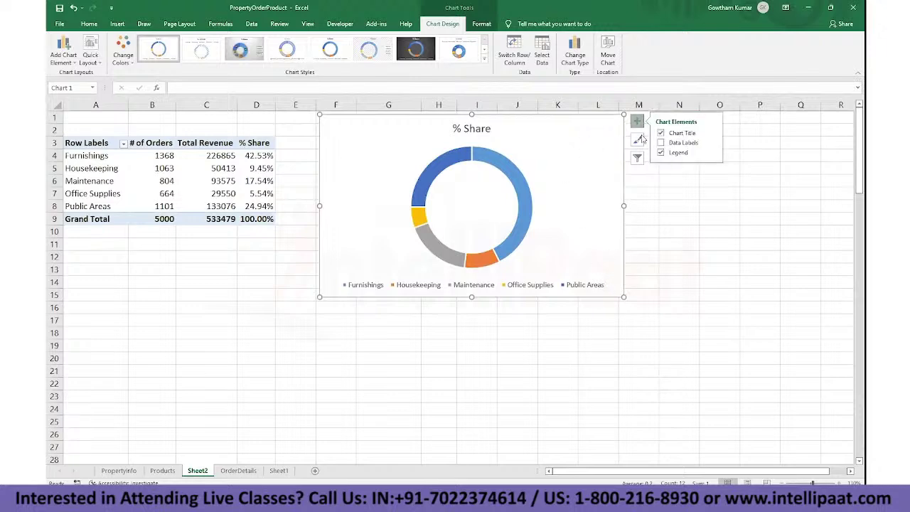
left_click(679, 142)
left_click_drag(600, 121, 624, 139)
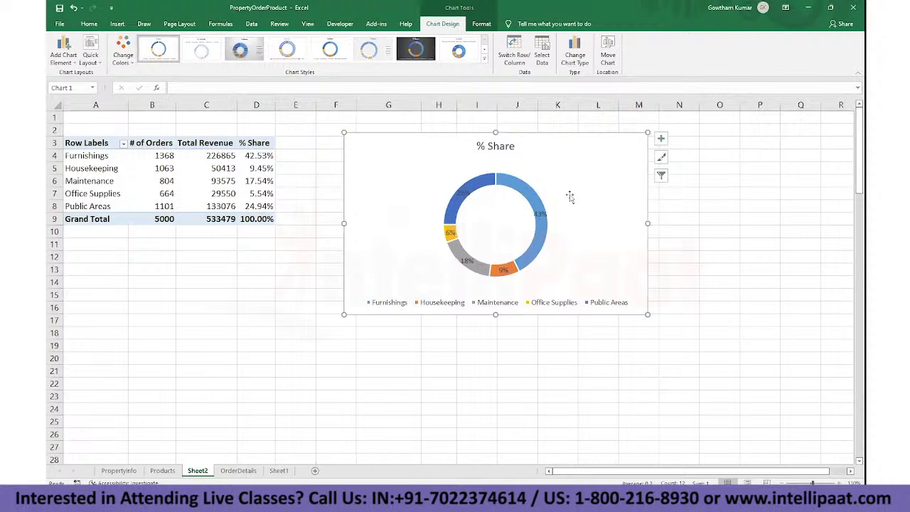
Step: Review the chart legend and the OrderDetails totals, and place the doughnut chart directly beside the PivotTable on Sheet2
left_click(603, 306)
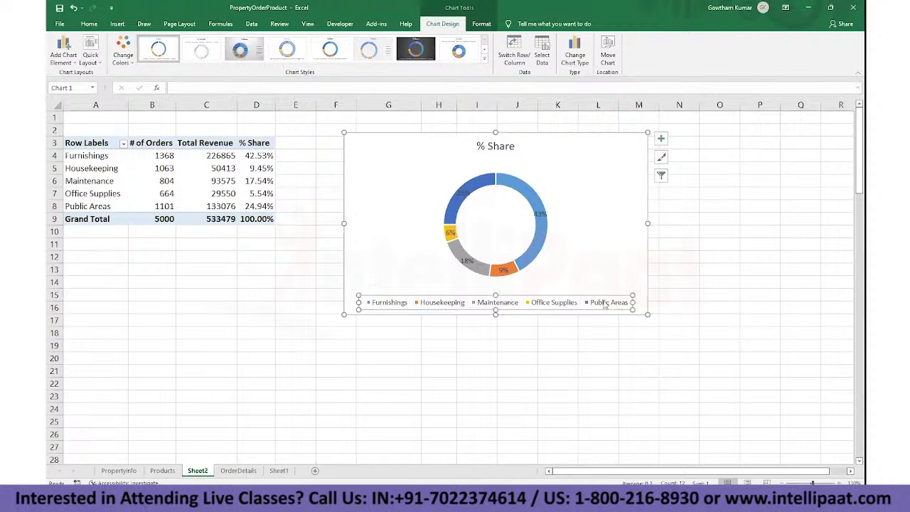
left_click(389, 304)
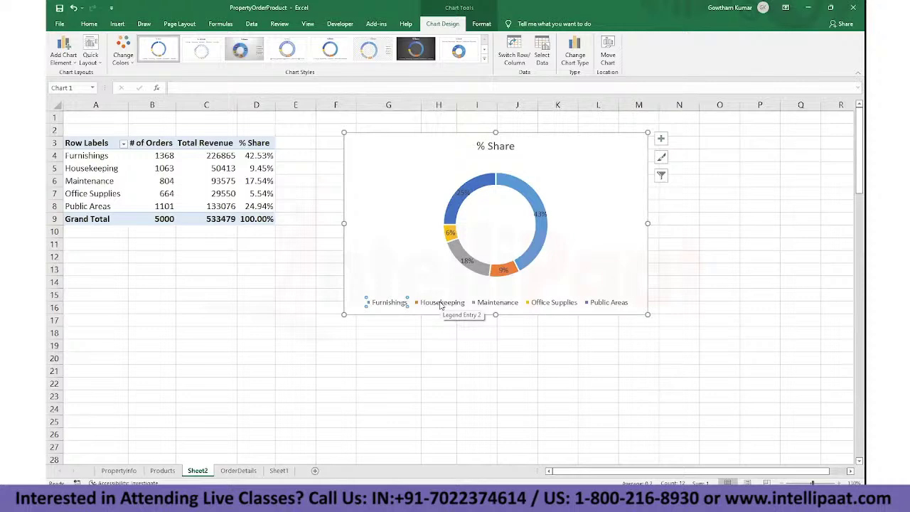
left_click(235, 472)
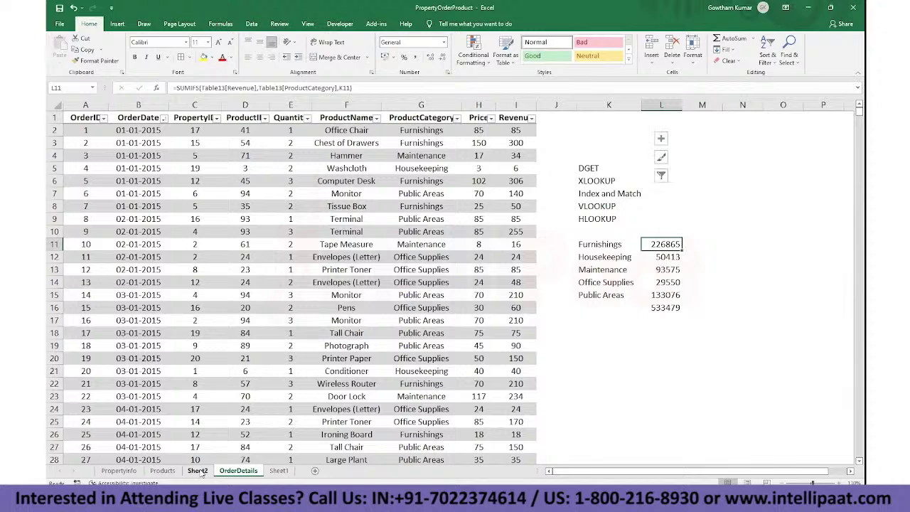
left_click(197, 471)
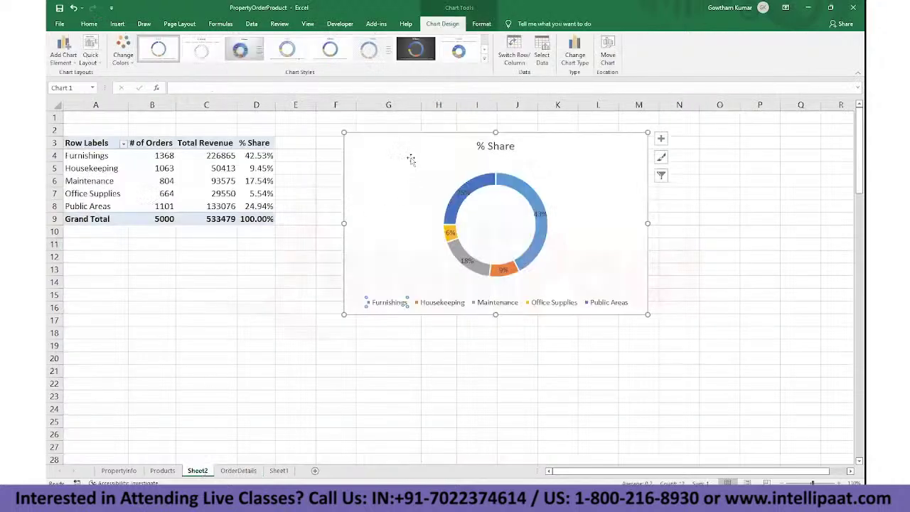
left_click_drag(411, 143, 351, 135)
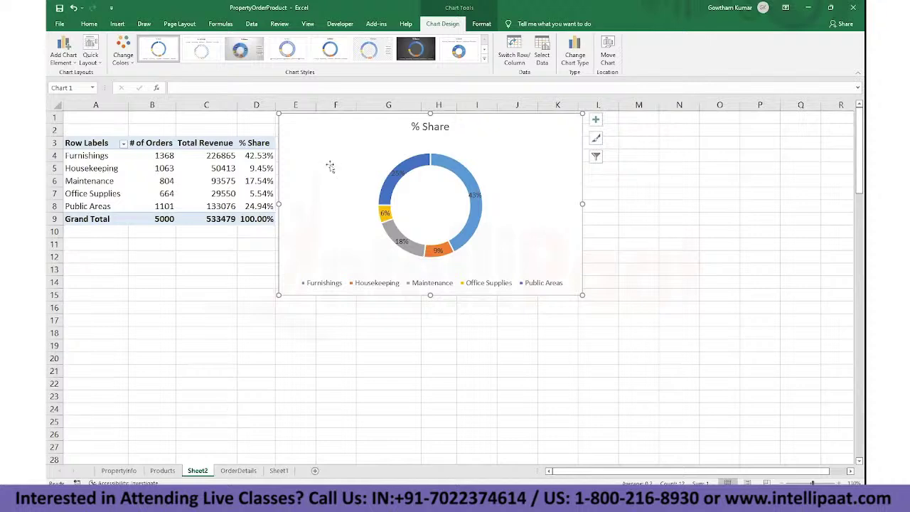
Step: Leave the PropertyOrderProduct workbook for the Sales workbook and inspect the blank cells in its sales column
left_click(238, 471)
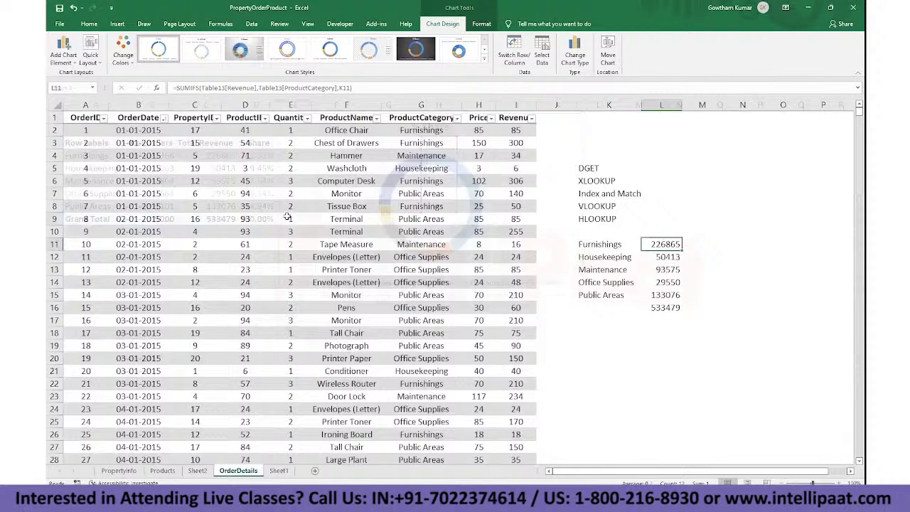
left_click(853, 7)
left_click(413, 261)
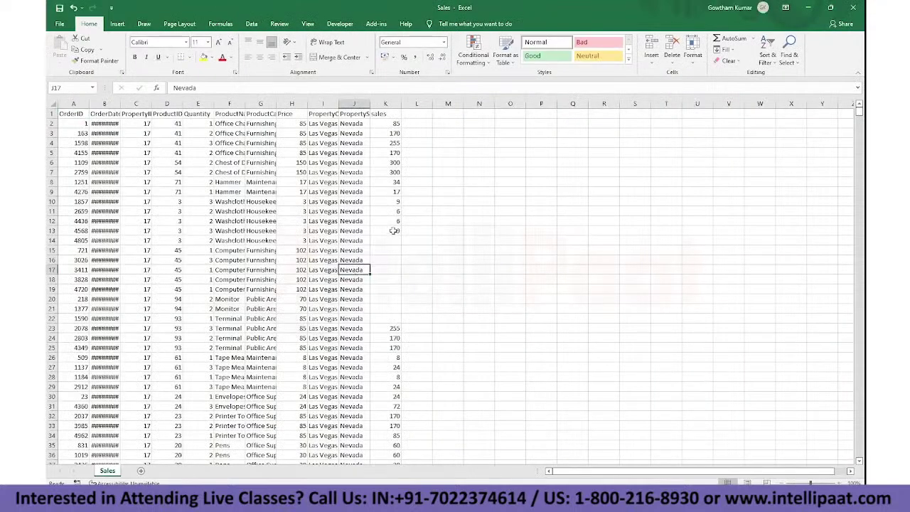
left_click_drag(386, 241, 384, 308)
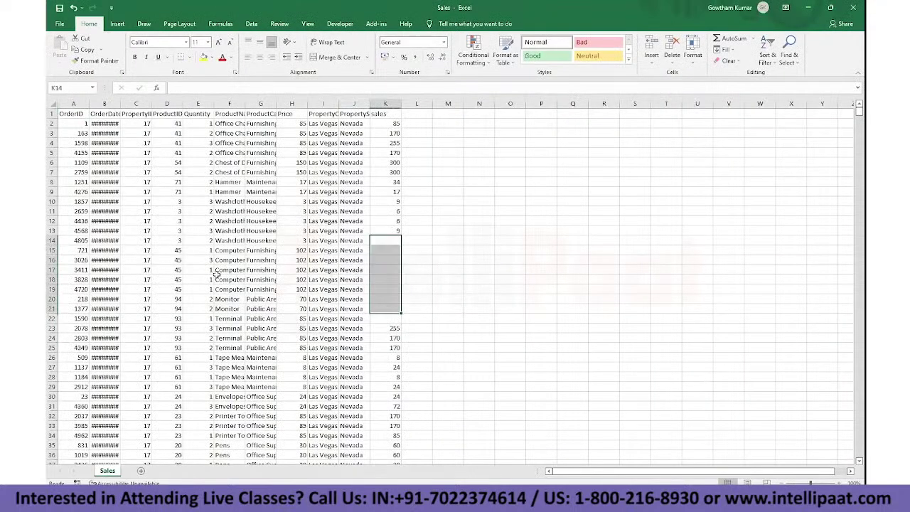
Step: Autofit the widths of all data columns in the Sales sheet, from OrderID through sales
left_click(80, 114)
key("ctrl+shift+Down")
key("ctrl+shift+Right")
key("alt+h")
key("o")
key("i")
key("ctrl+Home")
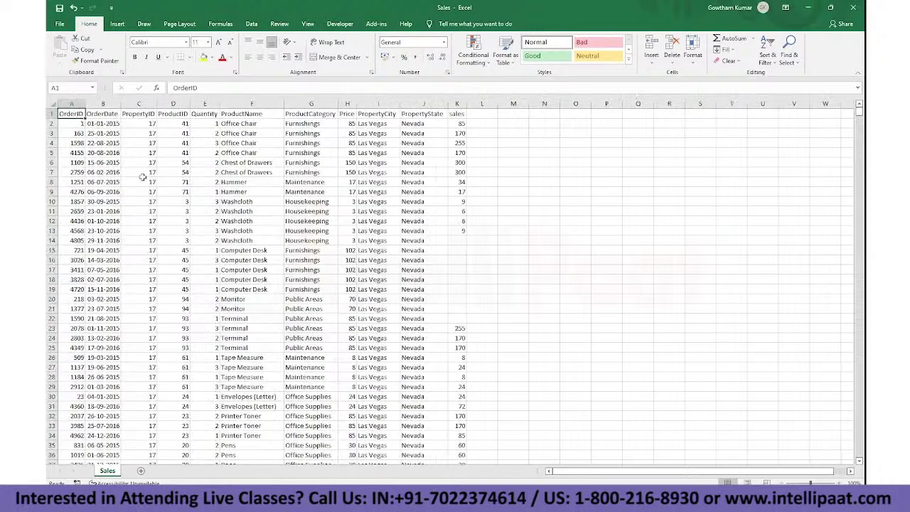
scroll(149, 206, "up", 3)
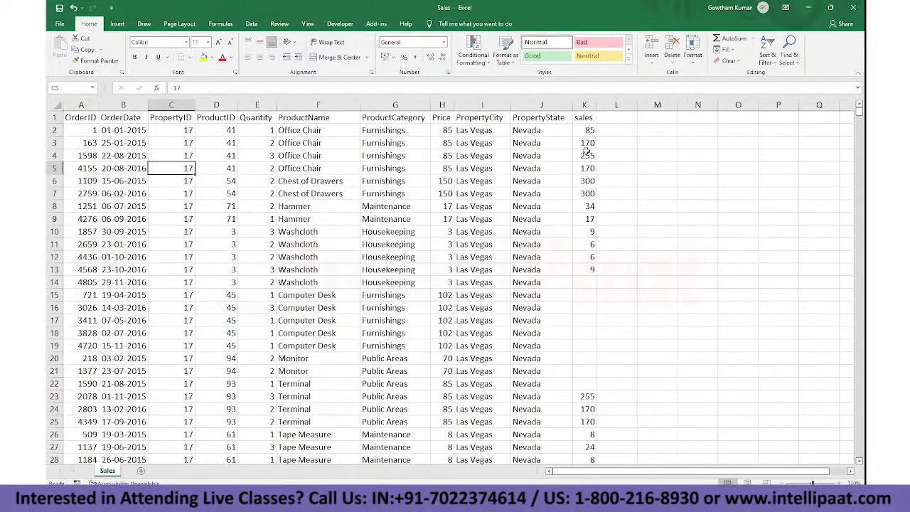
Step: Fill the value of the sales cell K12 down over the blank cells through K23
left_click_drag(587, 148, 596, 409)
left_click(592, 259)
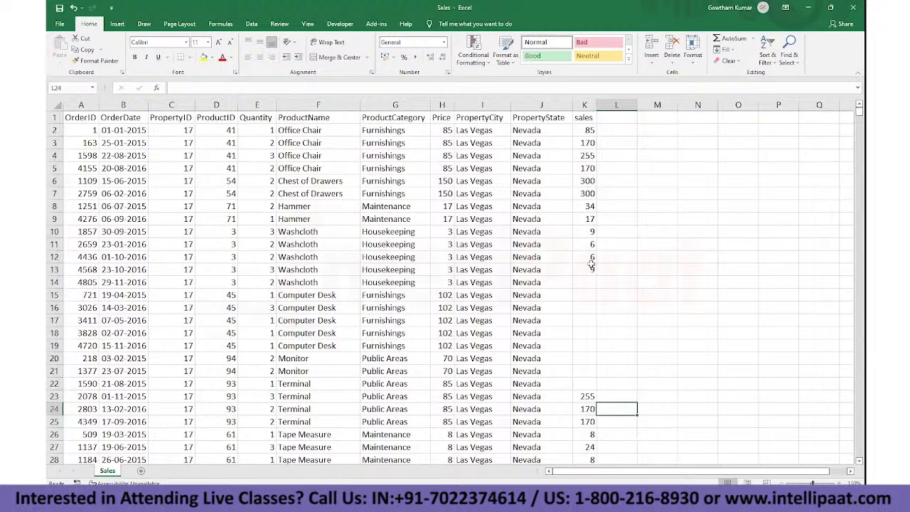
left_click(585, 397, "shift")
key("ctrl+d")
left_click(475, 380)
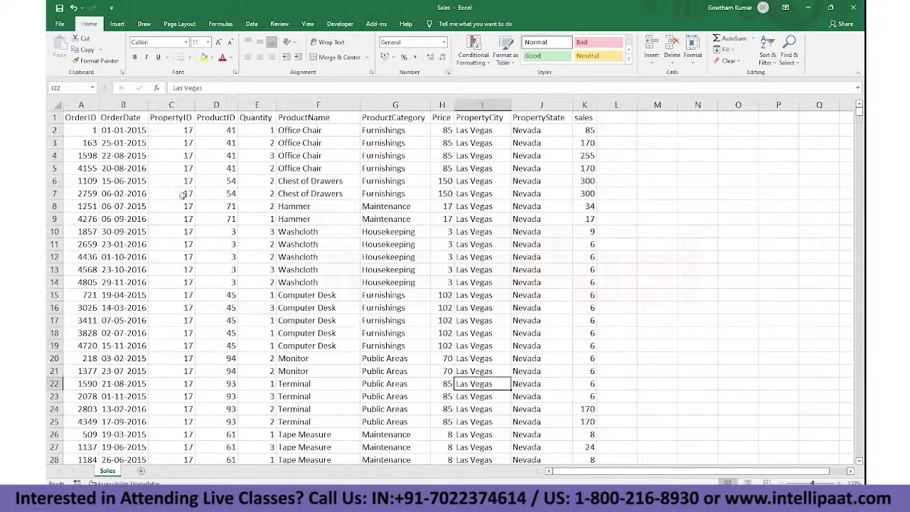
Step: Enter =TRIM(F2) in M2 to strip extra spaces from the first product name
left_click(184, 195)
left_click(315, 130)
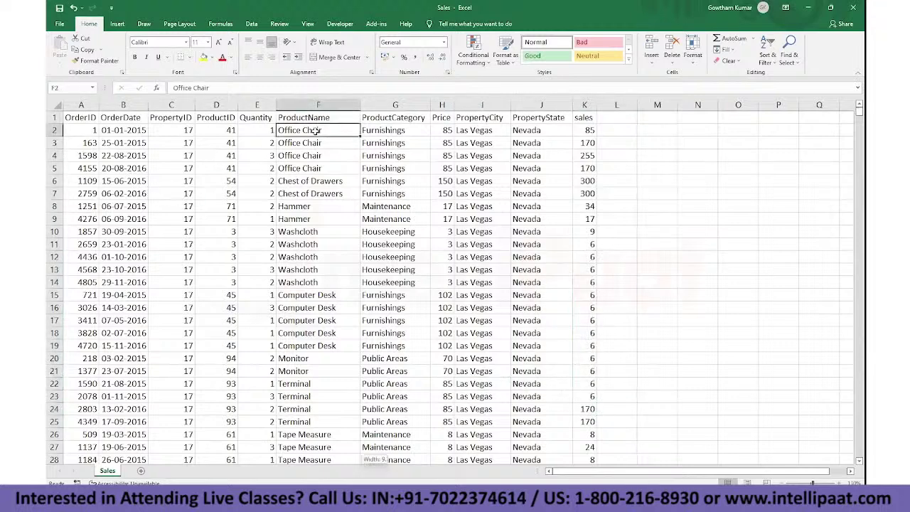
key("ctrl+shift+Down")
scroll(646, 118, "up", 20)
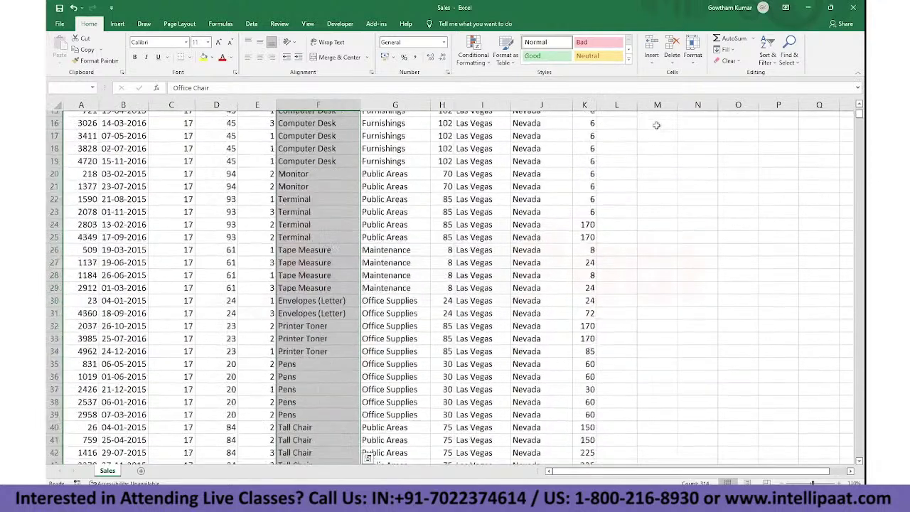
key("ctrl+c")
left_click(658, 127)
type("=trim(")
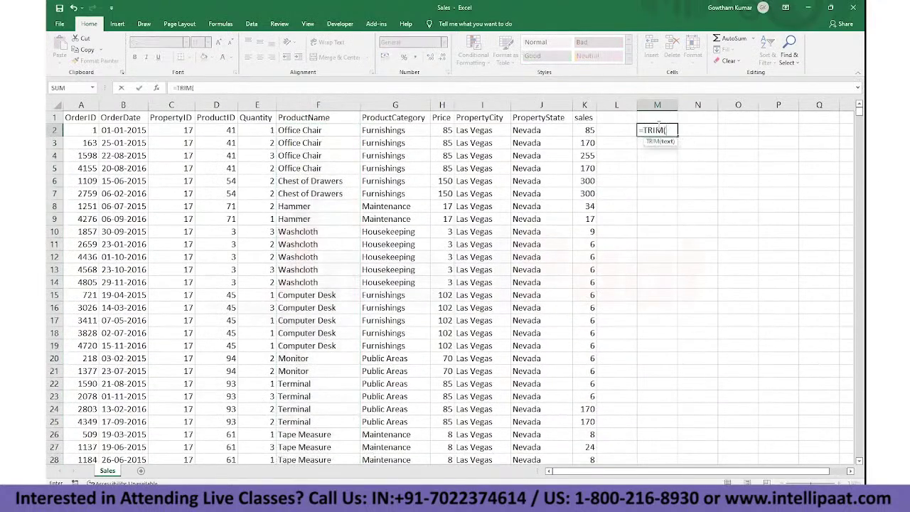
left_click(337, 130)
key("Return")
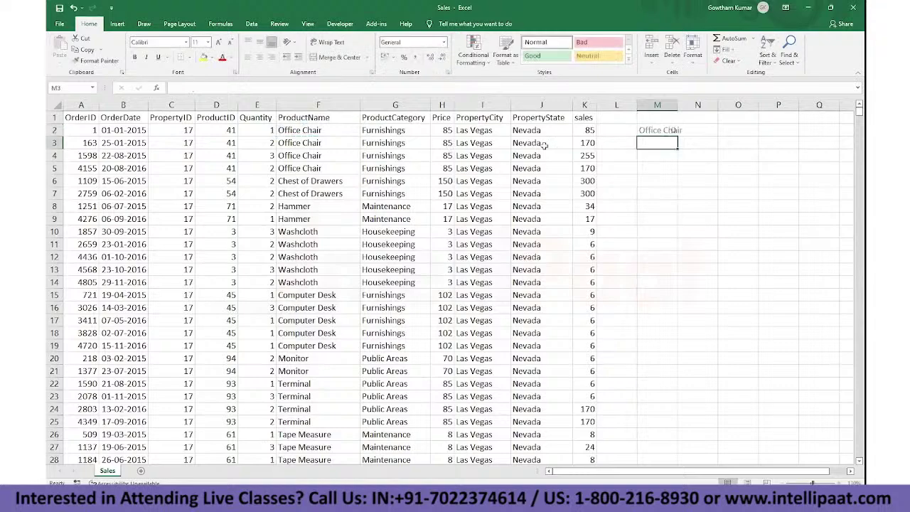
Step: Fill the TRIM formula from M2 down column M to the last data row, M5001
key("Left")
key("Left")
key("ctrl+Down")
key("Right")
key("Right")
key("ctrl+shift+Up")
key("ctrl+d")
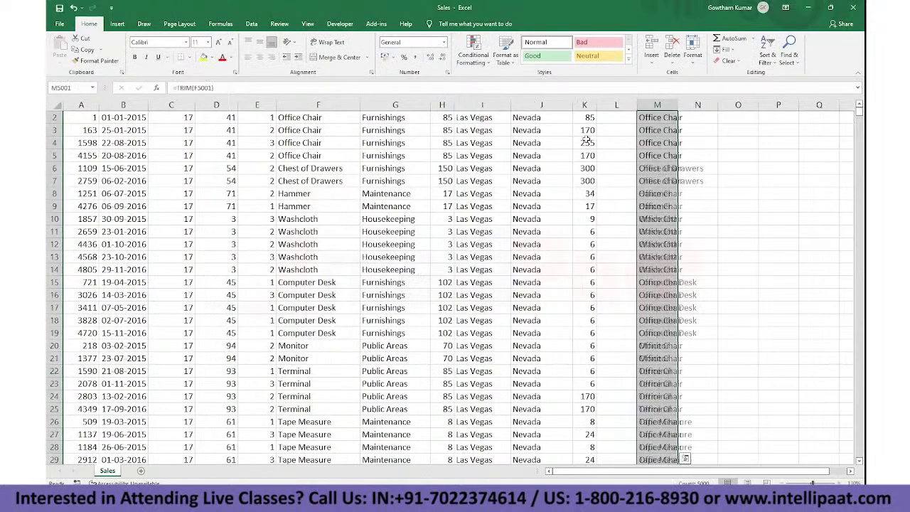
Step: Replace the TRIM formulas in M2:M5001 with their plain text values
left_click(303, 167)
key("ctrl+space")
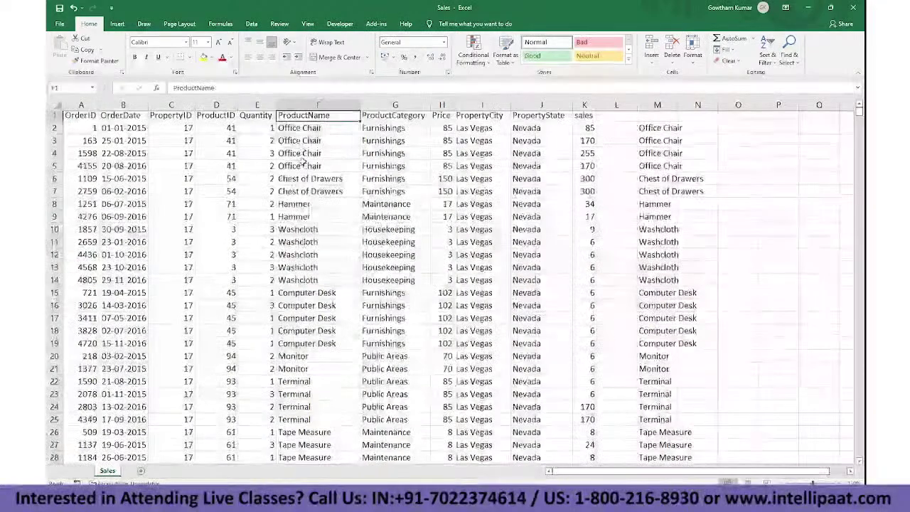
key("shift+Down")
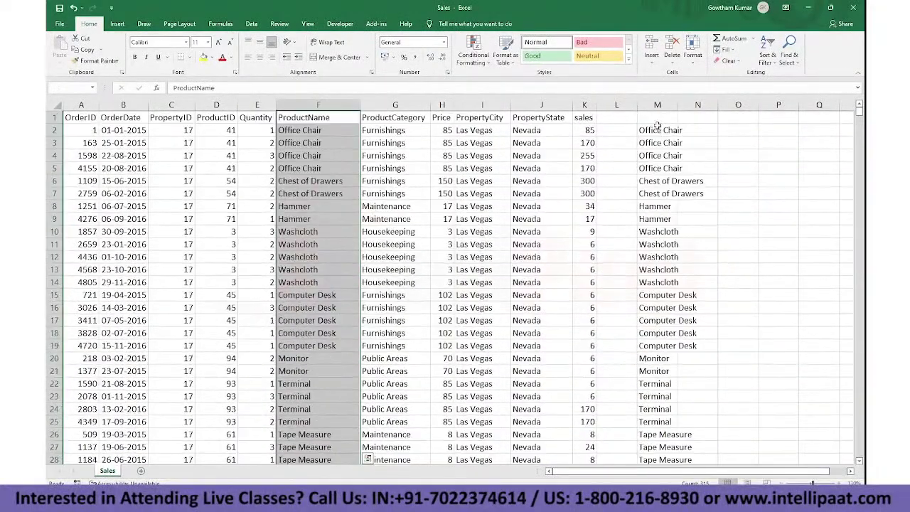
key("ctrl+c")
key("ctrl+alt+v")
key("v")
key("Return")
Step: Split the product names in column M into separate columns using Text to Columns, delimited by tab and space
key("alt+a")
key("e")
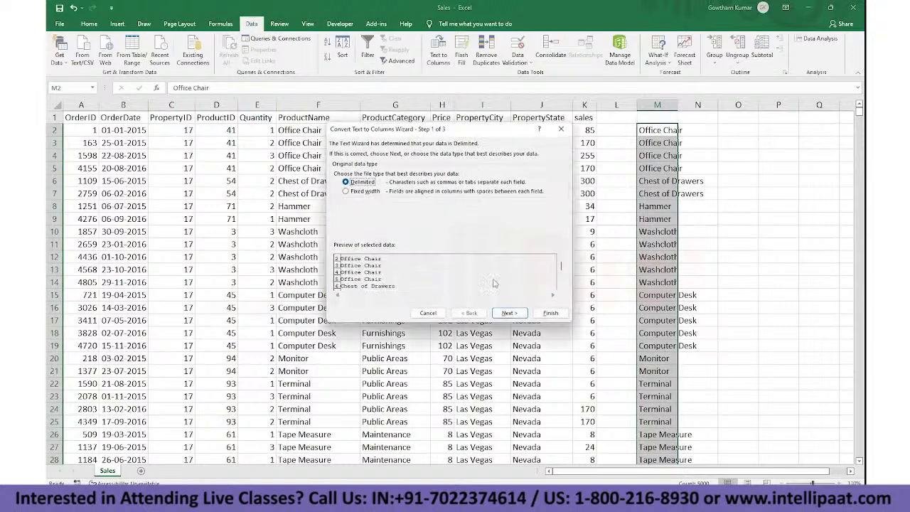
left_click(507, 313)
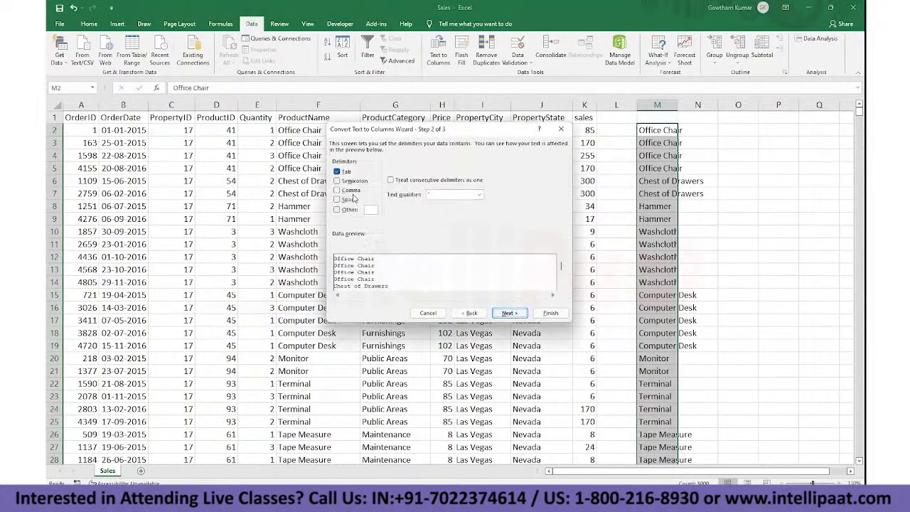
left_click(349, 200)
left_click(509, 313)
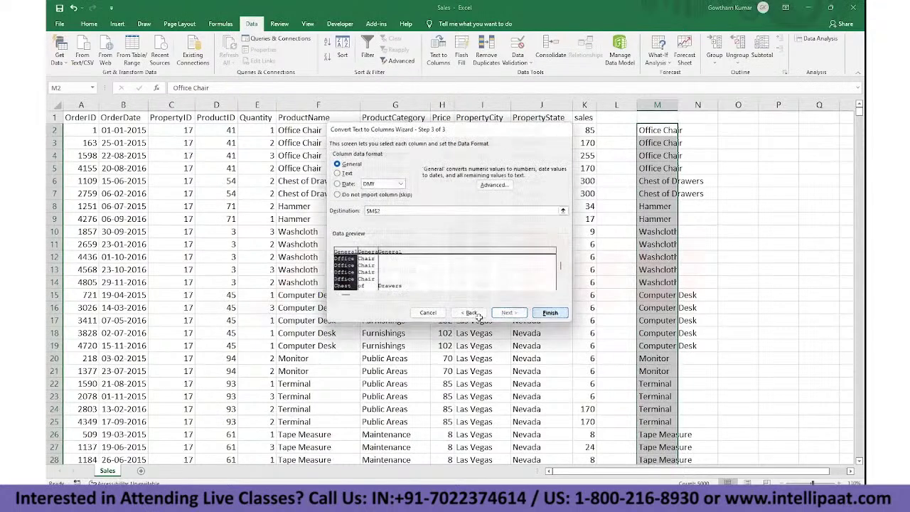
left_click(550, 313)
Step: Autofit the width of column M to its first-word product names
key("Down")
key("Down")
key("Down")
left_click(680, 153)
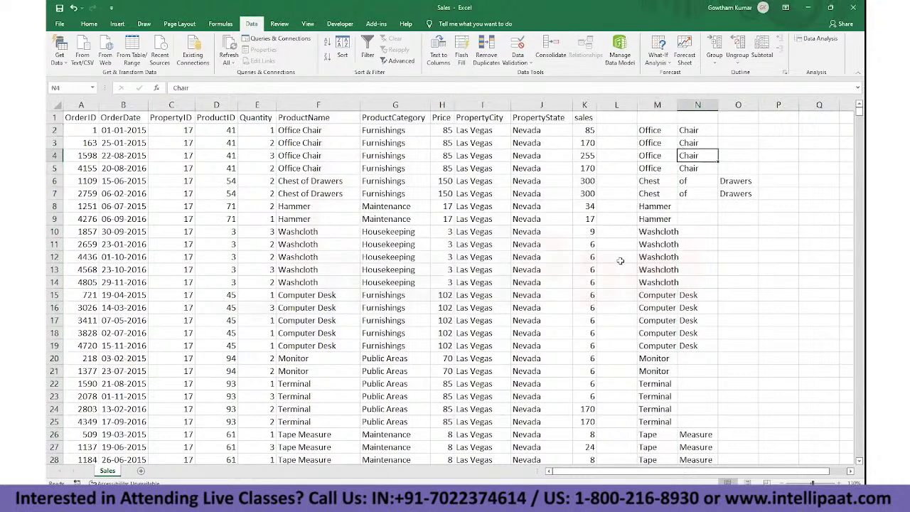
double_click(677, 104)
left_click(659, 197)
left_click(715, 230)
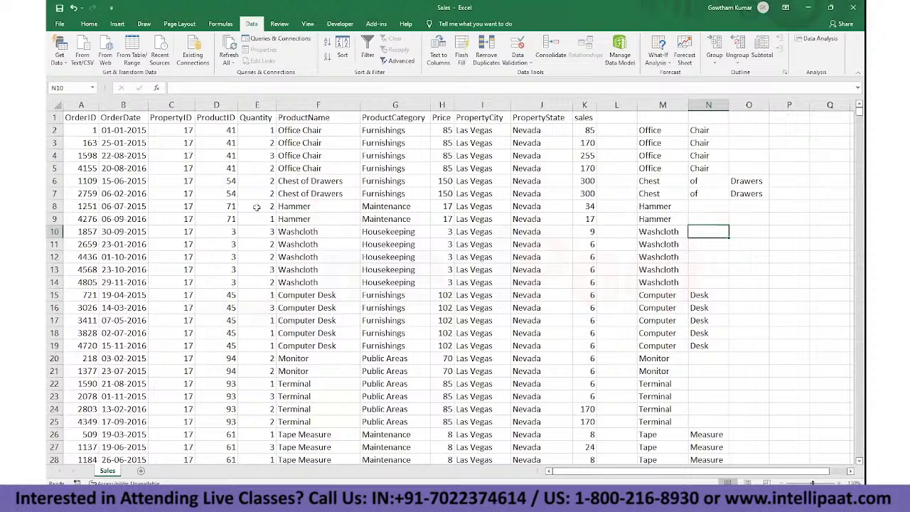
mouse_move(71, 120)
left_mouse_down()
mouse_move(532, 383)
mouse_move(713, 437)
left_mouse_up()
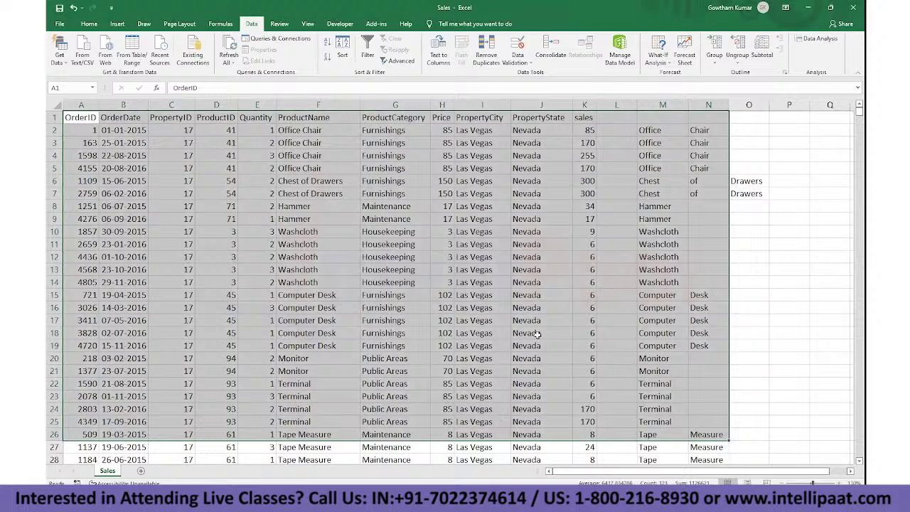
left_click(759, 281)
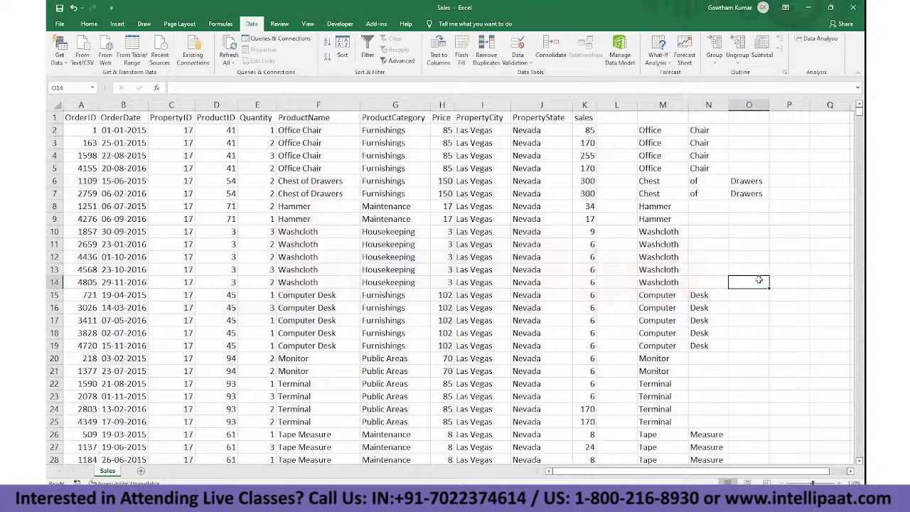
Step: Undo the name splitting and the preceding edits in column M until the column is empty
key("Left")
key("ctrl+z")
key("ctrl+z")
key("ctrl+z")
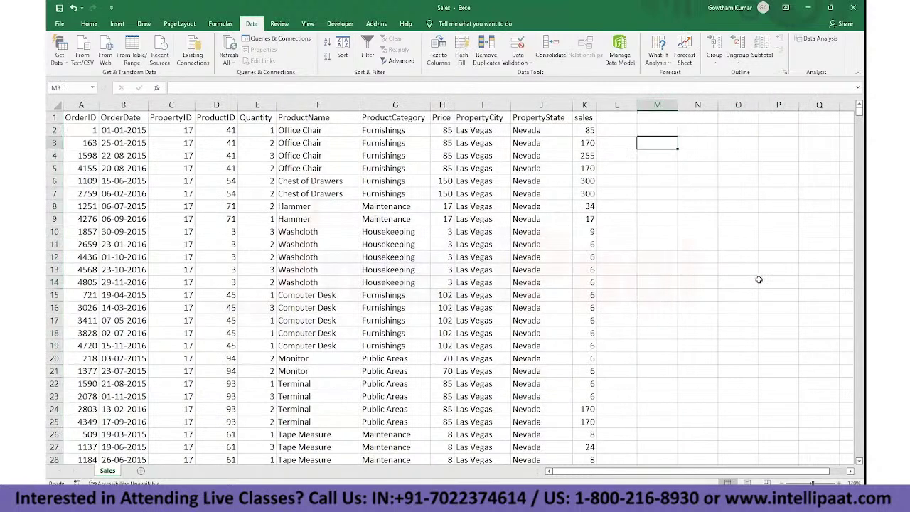
Step: Enter the notes Power Query in M3 and ETL in M4, and autofit column M
type("Power Query")
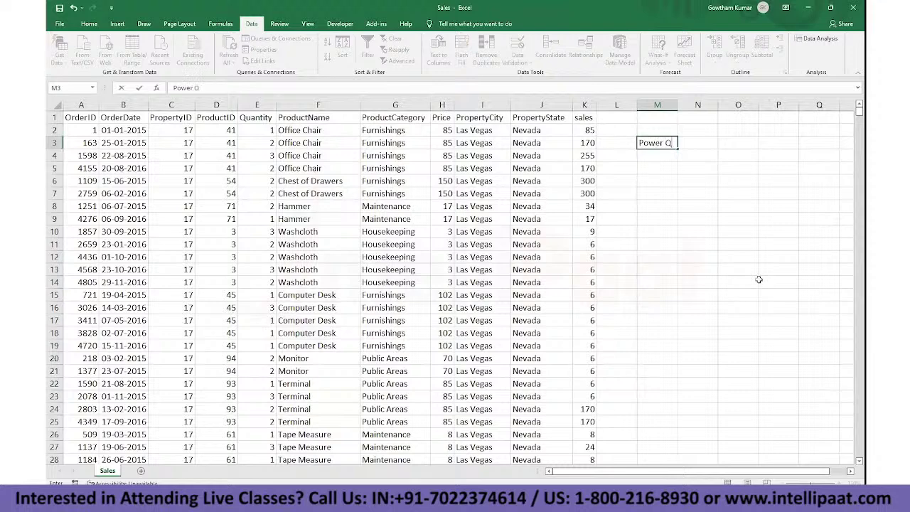
key("Return")
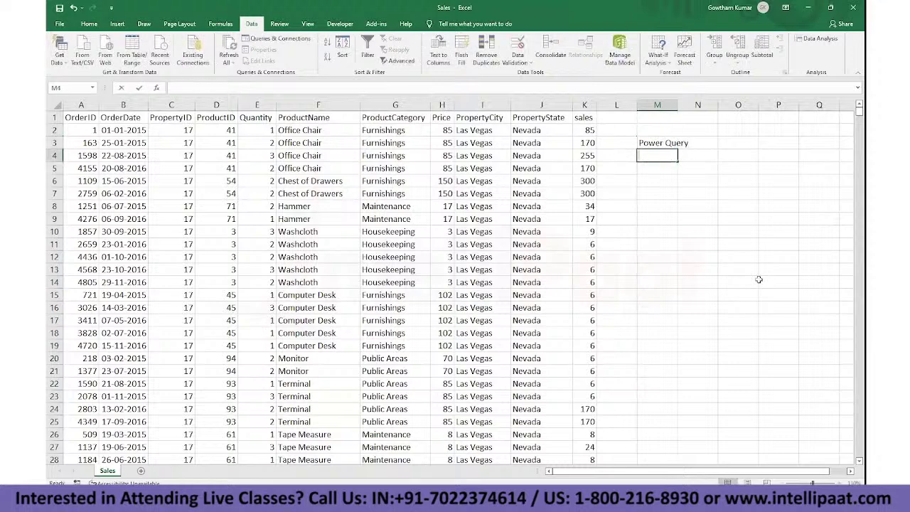
type("ETL")
key("Return")
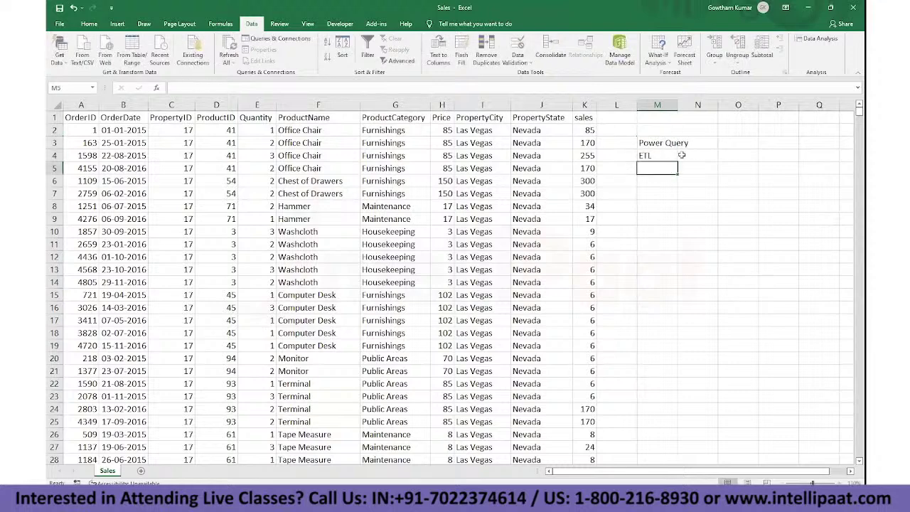
double_click(678, 104)
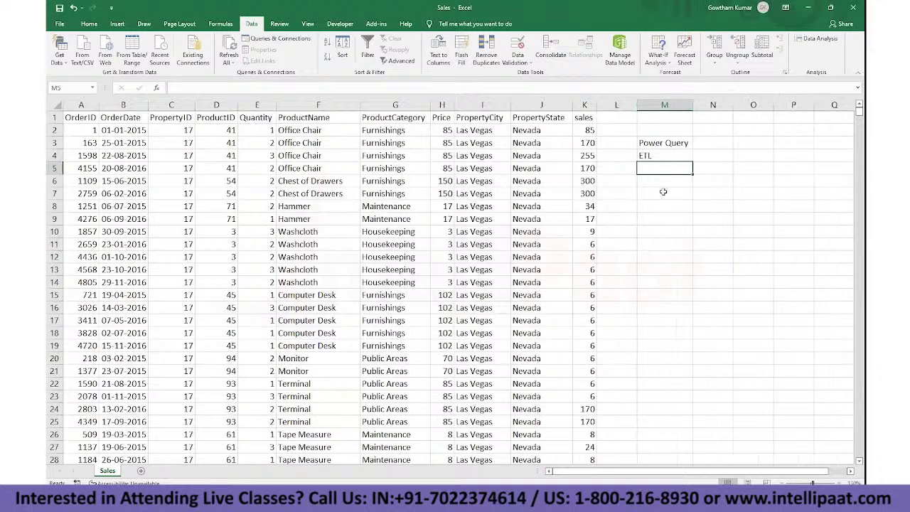
Step: Delete column M from the Sales sheet
key("ctrl+space")
key("ctrl+minus")
left_click(663, 193)
left_click(738, 421)
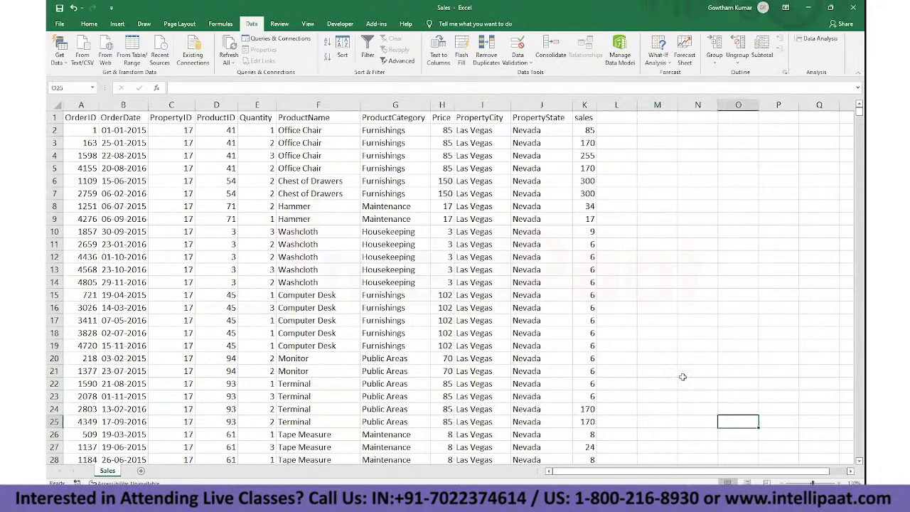
Step: Load the Sales data A1:K5001 into Power Query Editor as a table with headers
left_click(219, 287)
key("Up")
key("Up")
key("ctrl+Home")
key("ctrl+shift+Down")
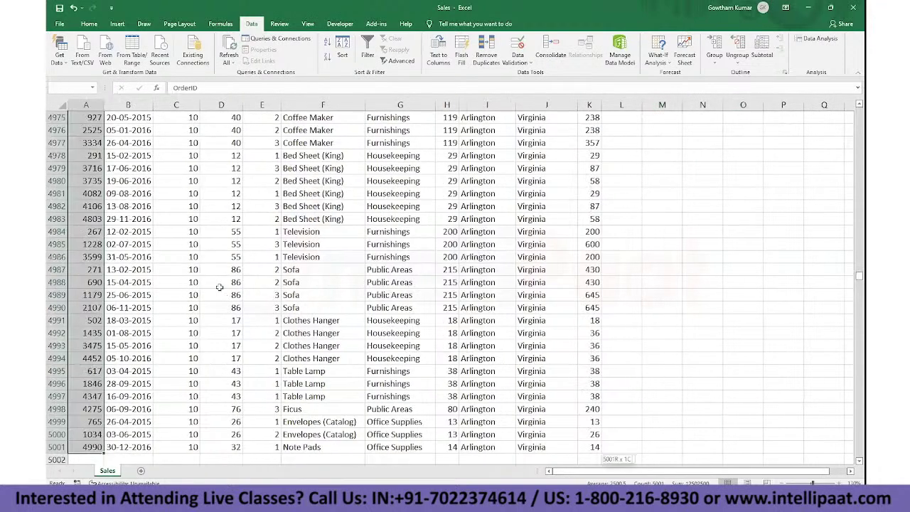
key("ctrl+shift+Right")
key("ctrl+BackSpace")
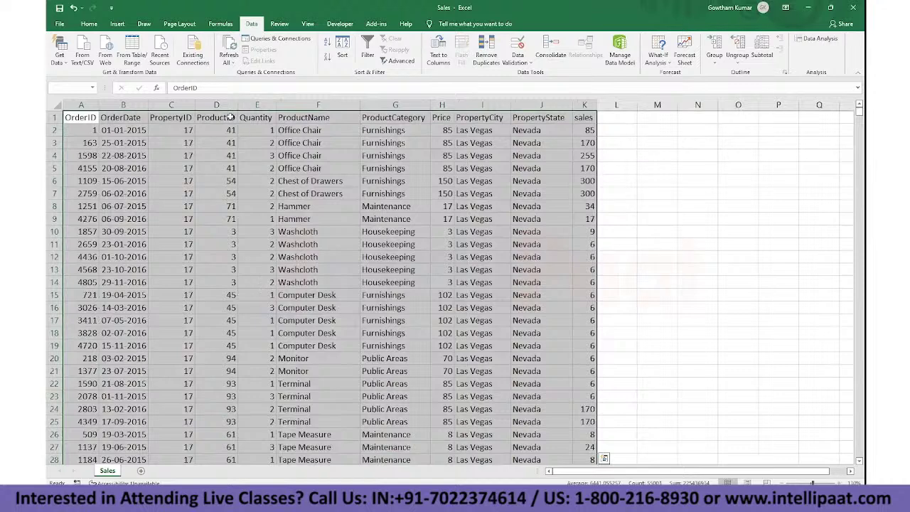
left_click(133, 55)
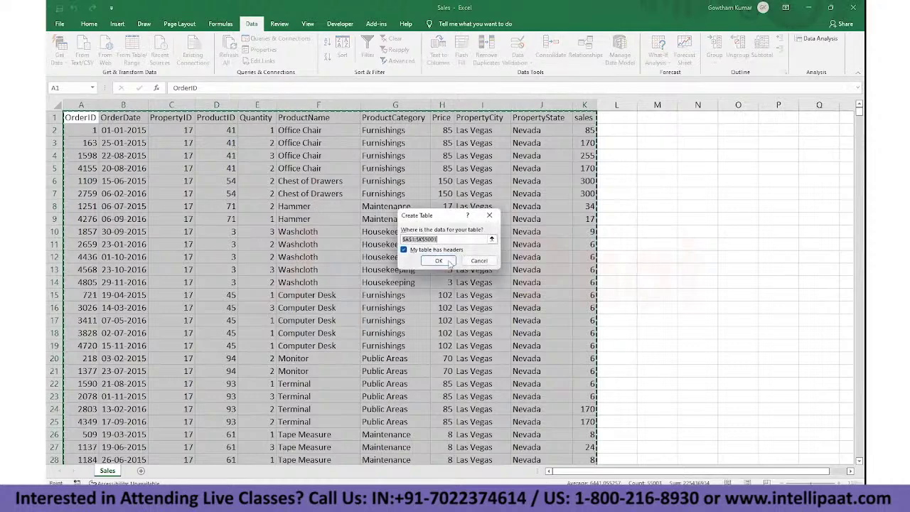
left_click(446, 264)
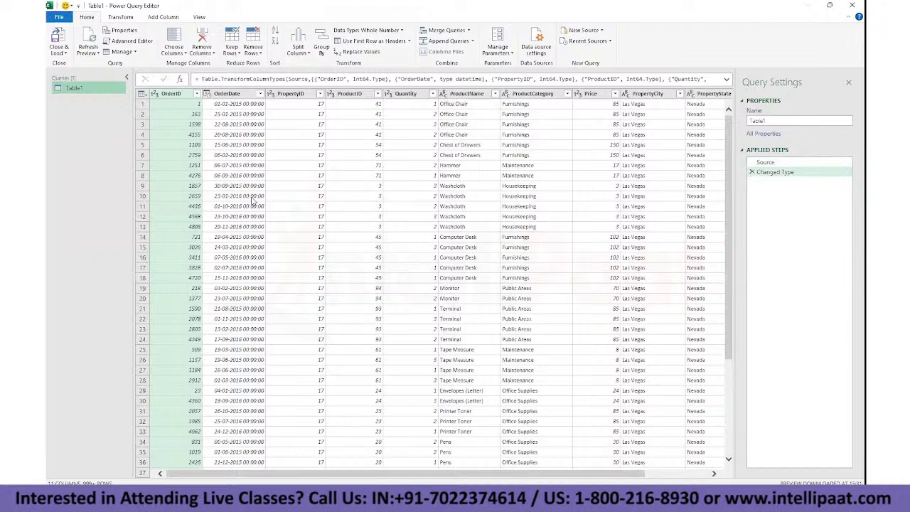
Step: Remove the OrderID column from the Table1 query and review the applied steps
right_click(170, 98)
key("Escape")
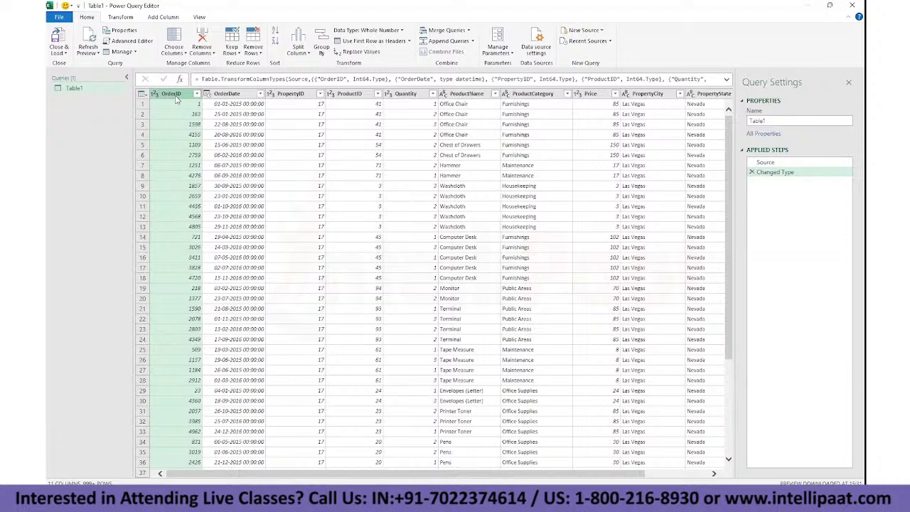
right_click(177, 99)
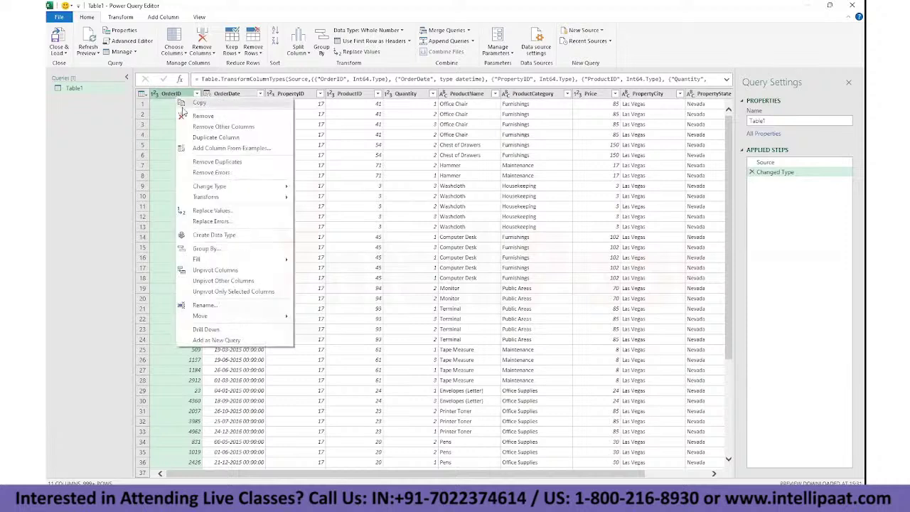
left_click(184, 117)
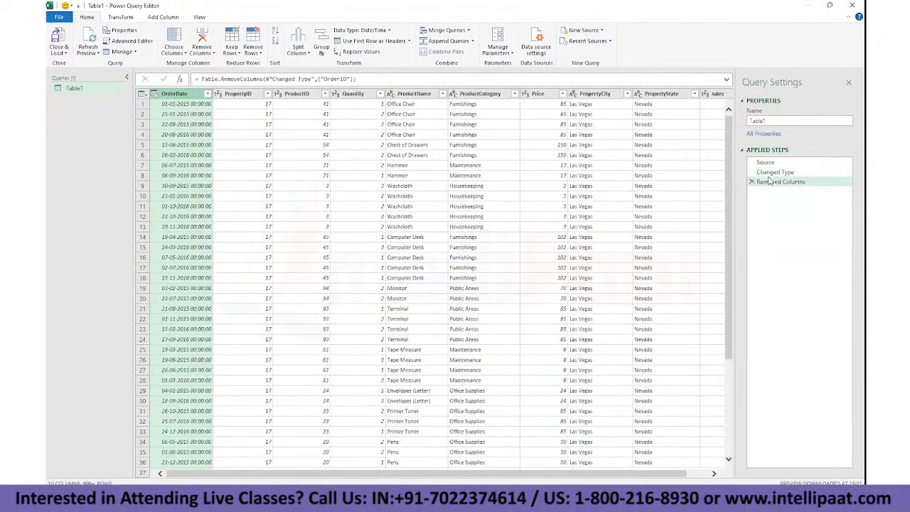
left_click(773, 184)
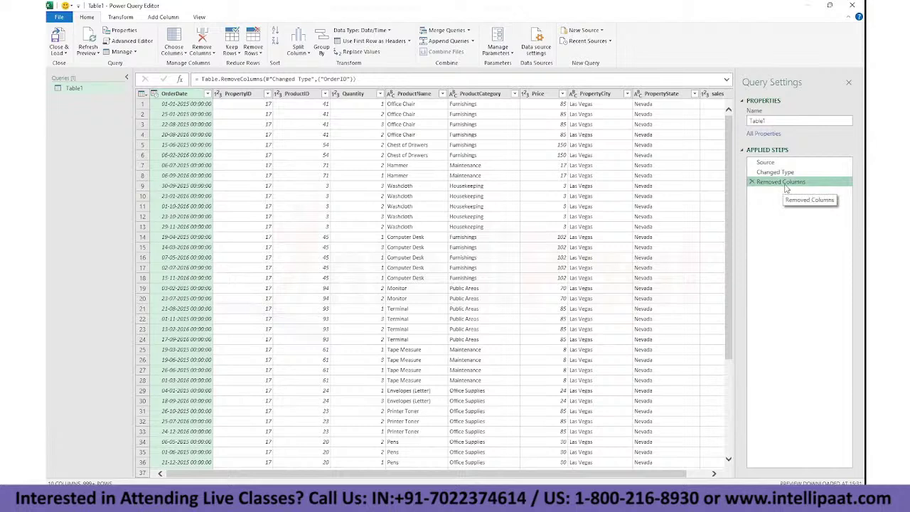
key("Up")
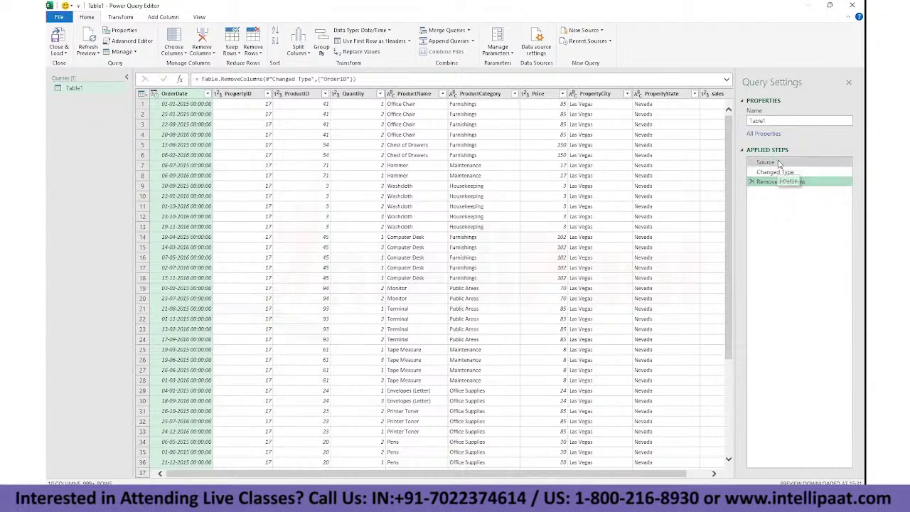
left_click(782, 183)
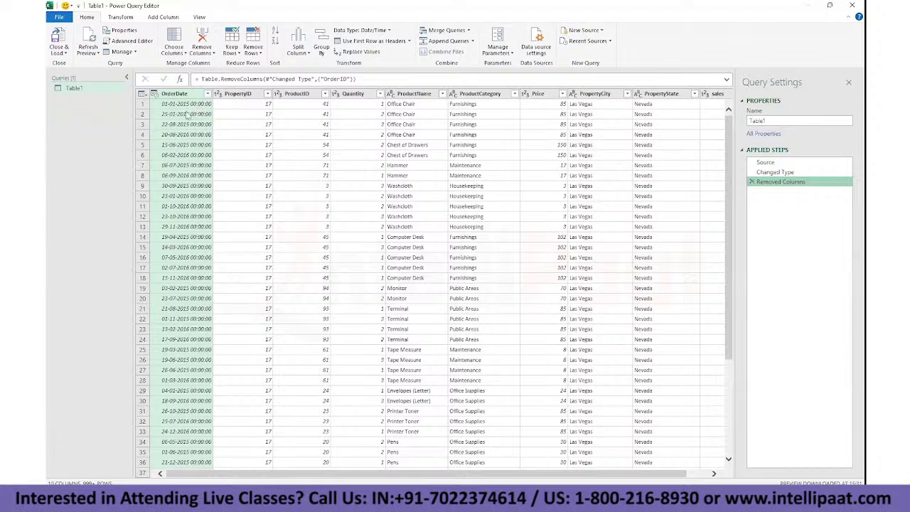
Step: Change the OrderDate column's data type to Date and remove the PropertyID and ProductID columns
left_click(155, 94)
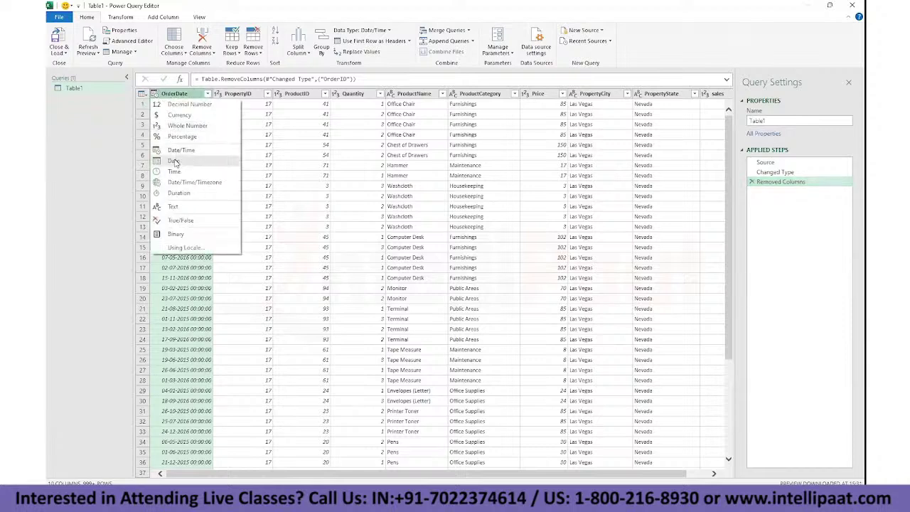
left_click(174, 162)
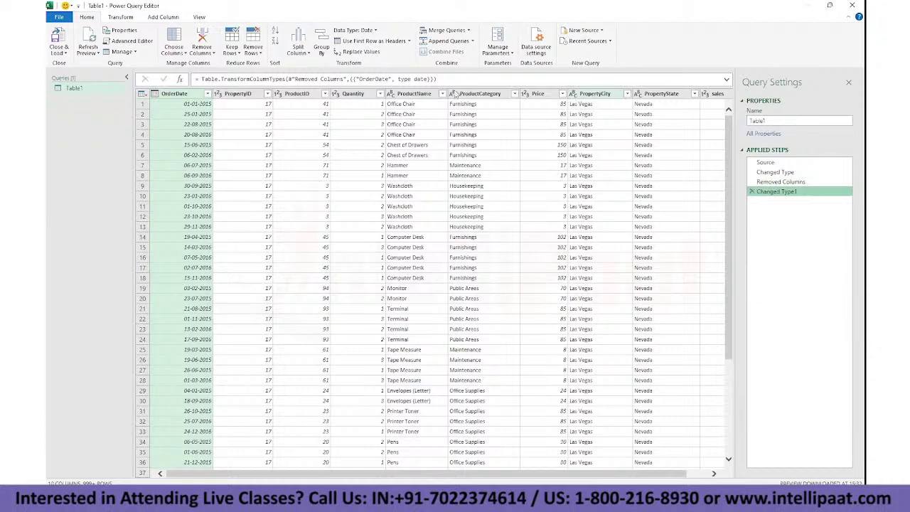
left_click(298, 97)
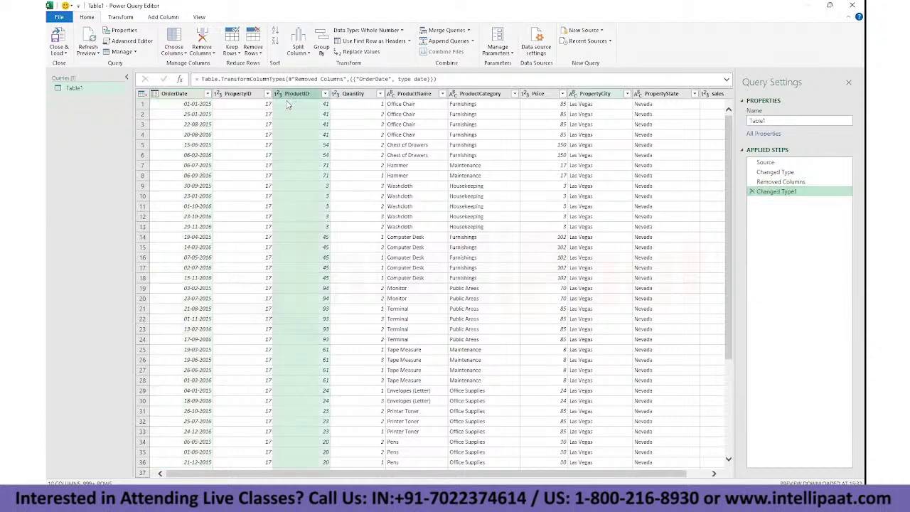
left_click(238, 94, "ctrl")
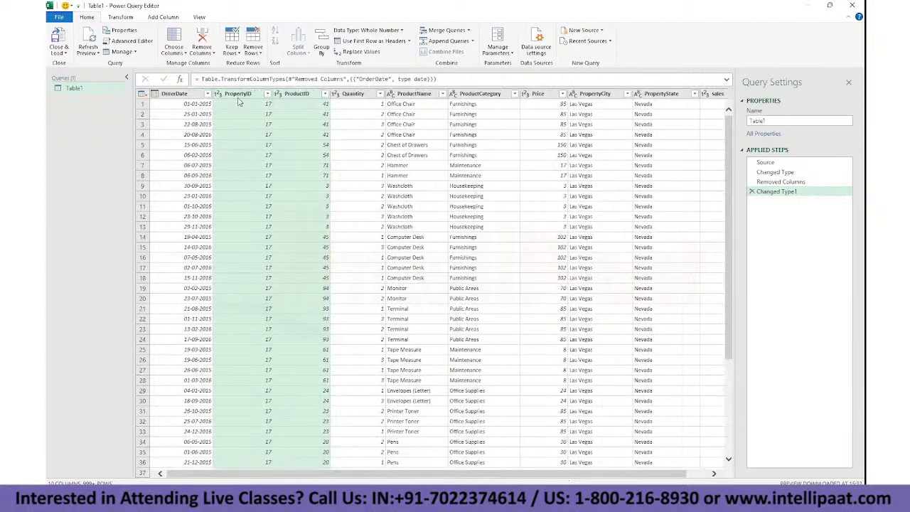
key("Delete")
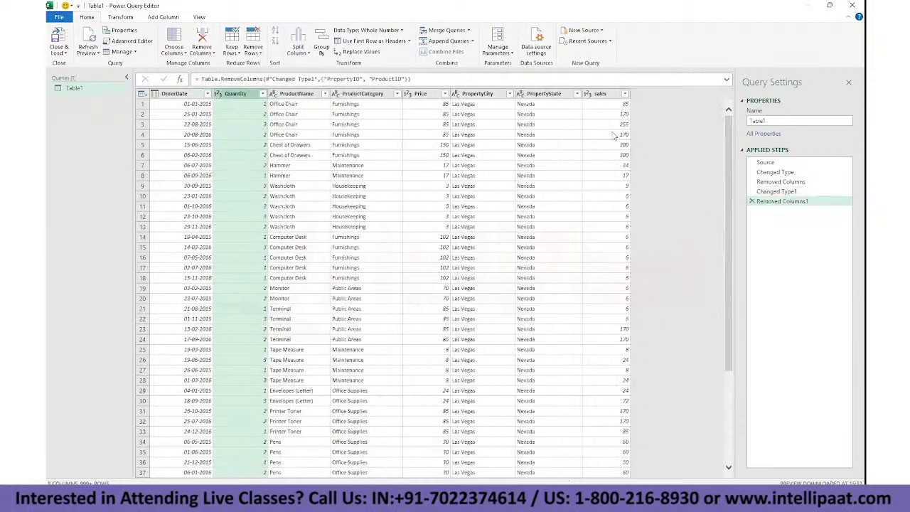
Step: Rename the sales column as Revenue
double_click(604, 94)
type("S")
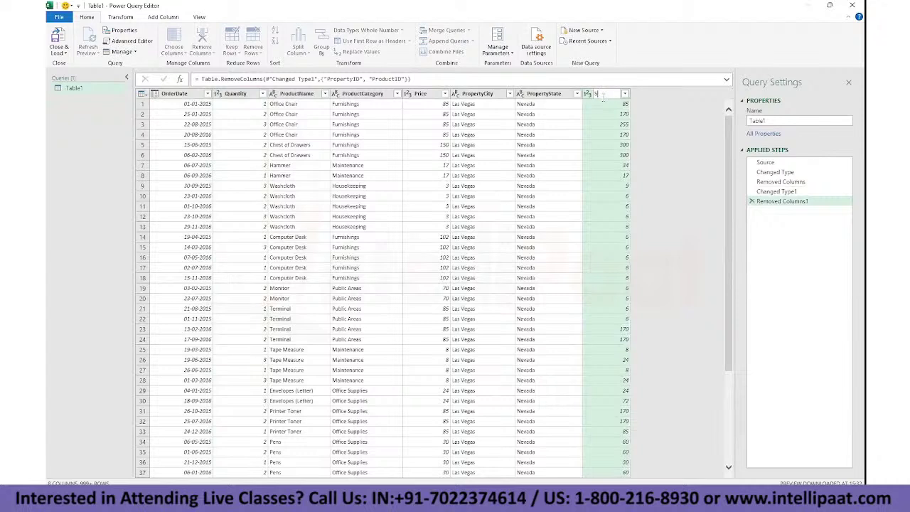
type("ales")
key("ctrl+a")
type("R")
key("Return")
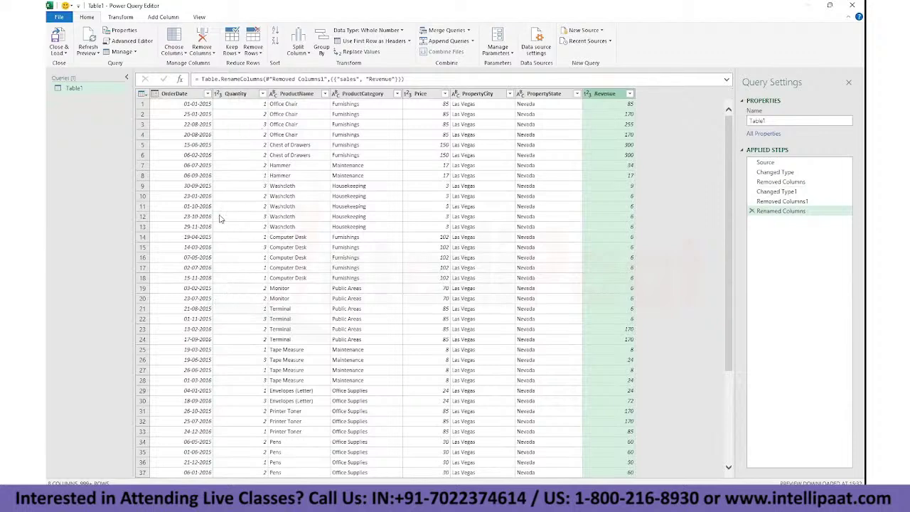
Step: Add an index column starting from 0 to the Table1 query
scroll(175, 162, "down", 13)
scroll(174, 162, "up", 14)
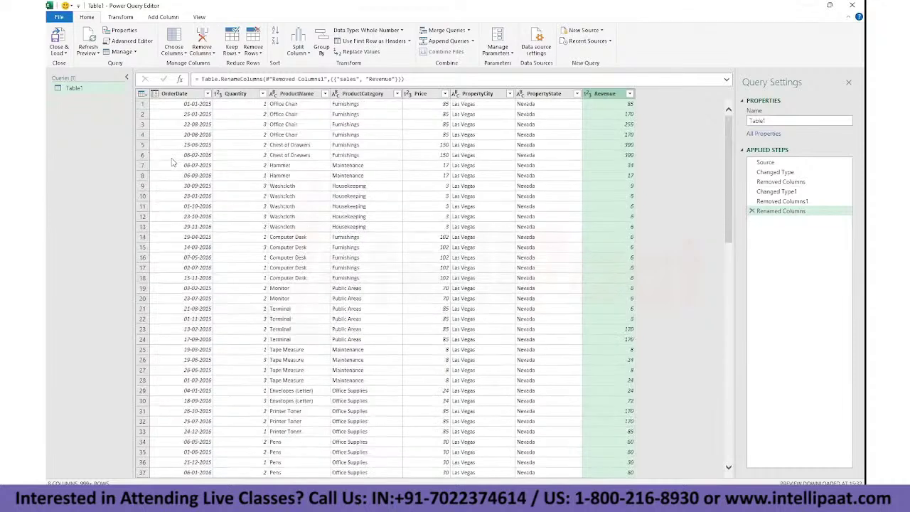
left_click(163, 17)
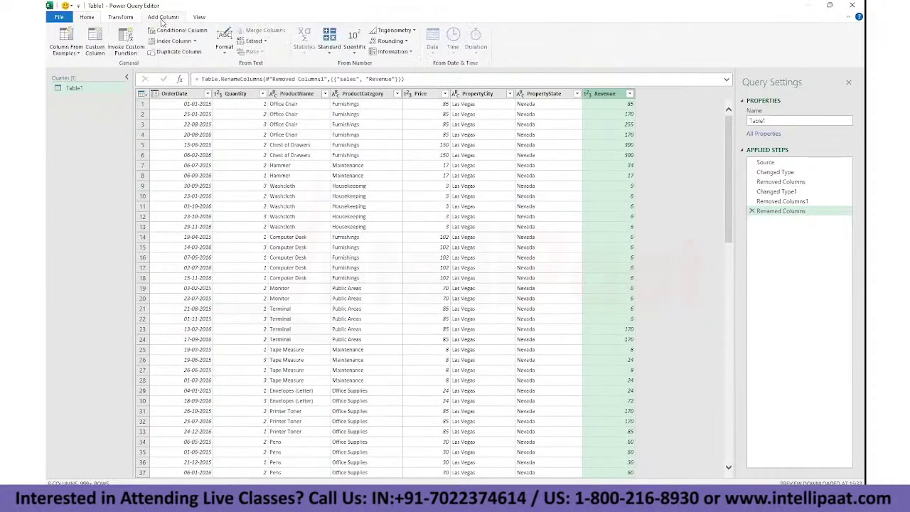
left_click(170, 40)
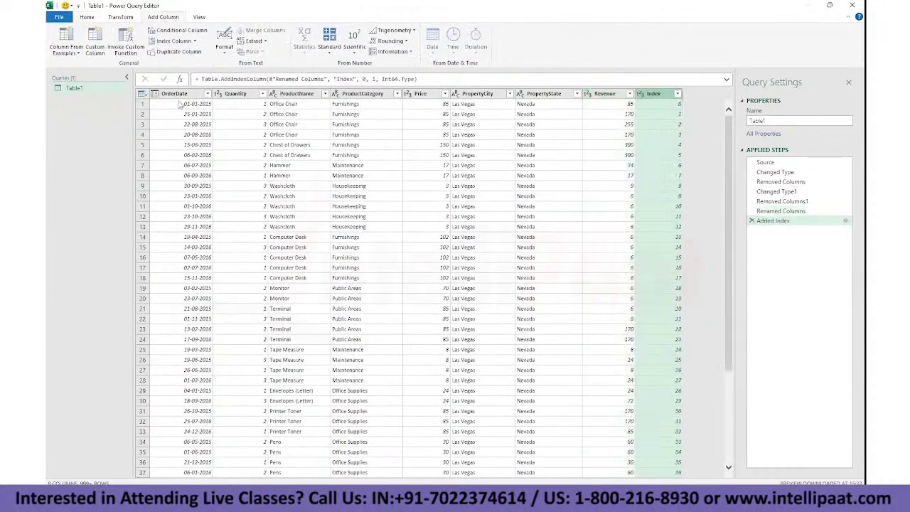
Step: Replace the zero-based index with one starting from 1 as the table's first column, and review the applied steps
left_click(752, 221)
left_click(194, 41)
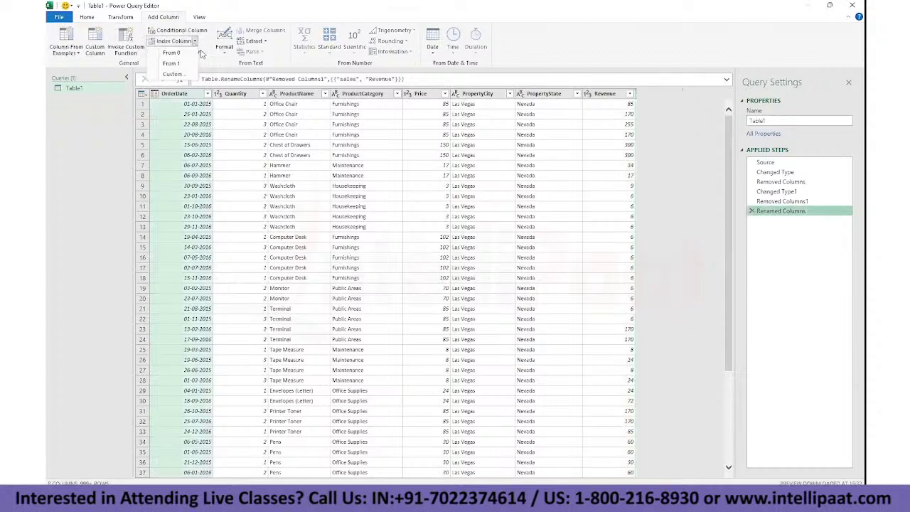
left_click(167, 65)
left_click_drag(654, 95, 142, 98)
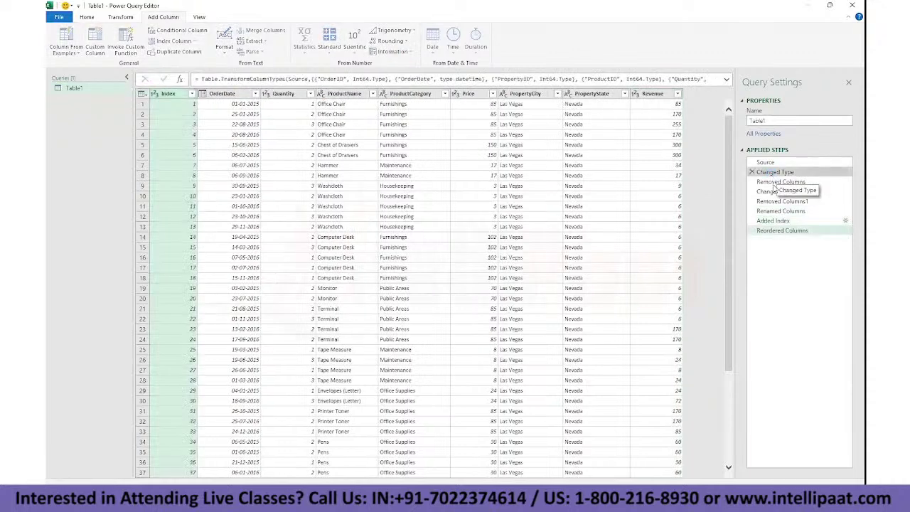
left_click(775, 173)
left_click(775, 183)
left_click(776, 192)
left_click(775, 220)
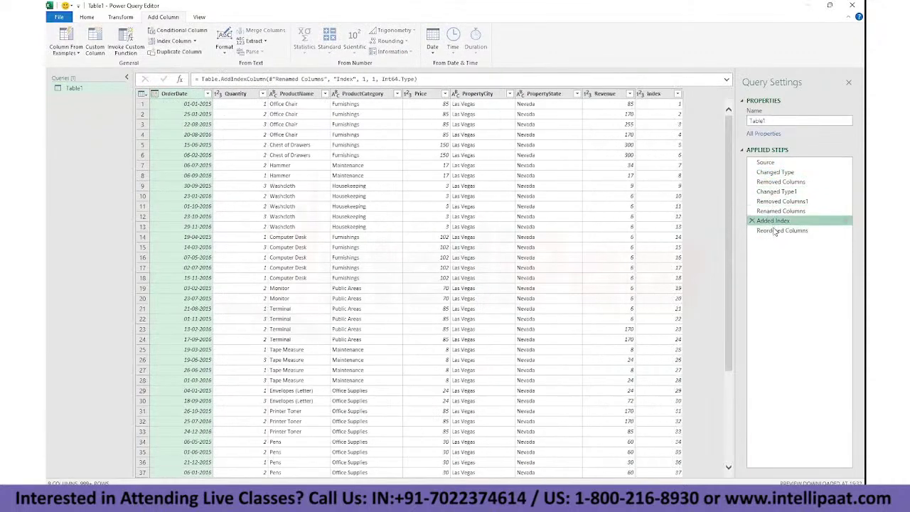
left_click(779, 230)
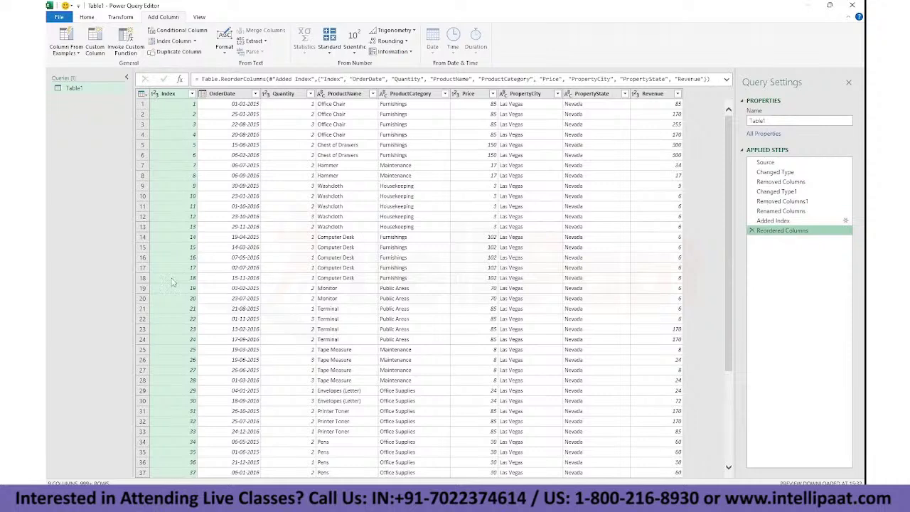
Step: Rename the Index column as Order ID and load the query into the workbook
left_click(86, 17)
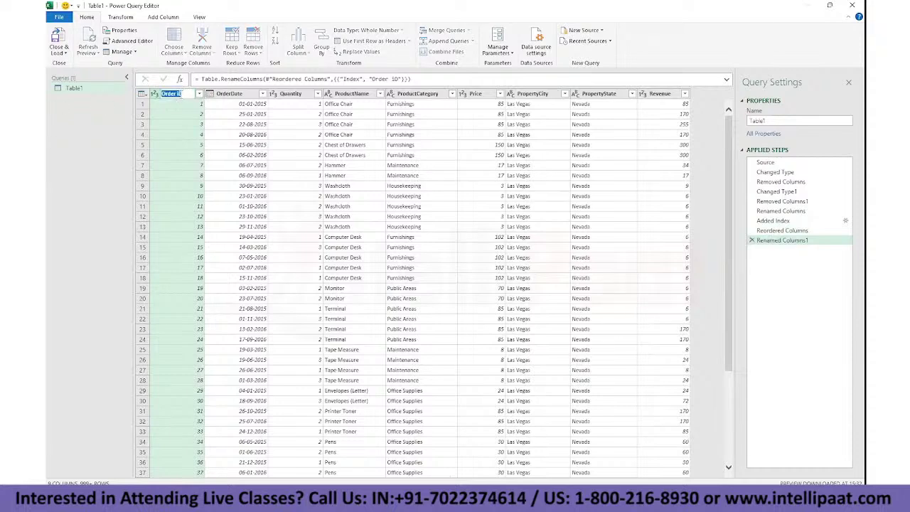
left_click(59, 52)
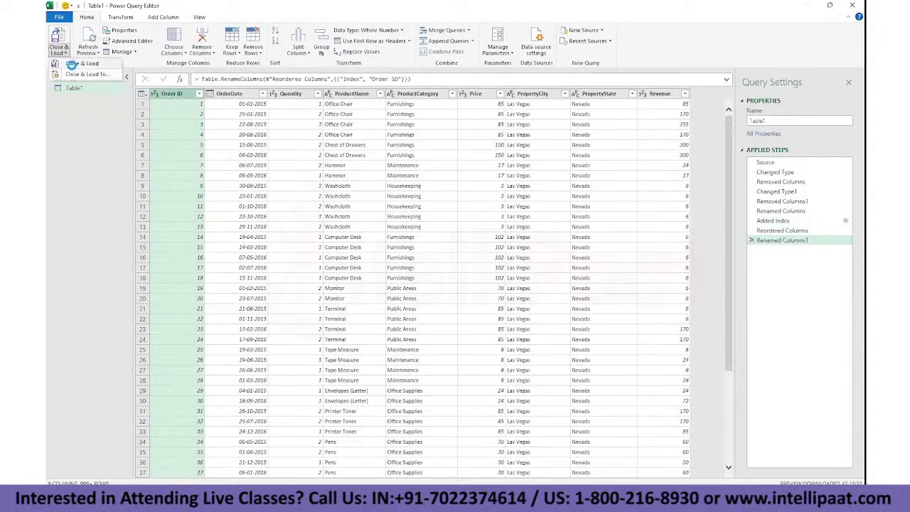
left_click(77, 64)
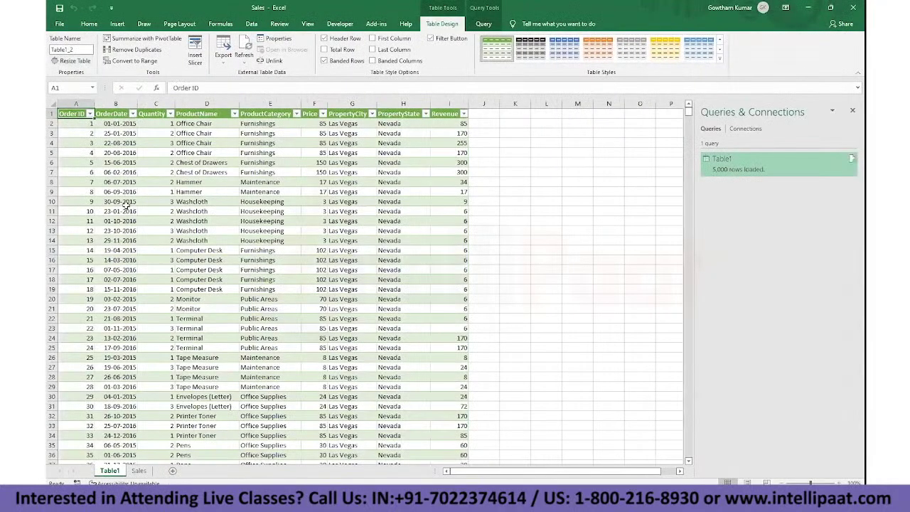
Step: Look through the loaded table down to its last rows and close the Queries & Connections pane
scroll(125, 205, "down", 10)
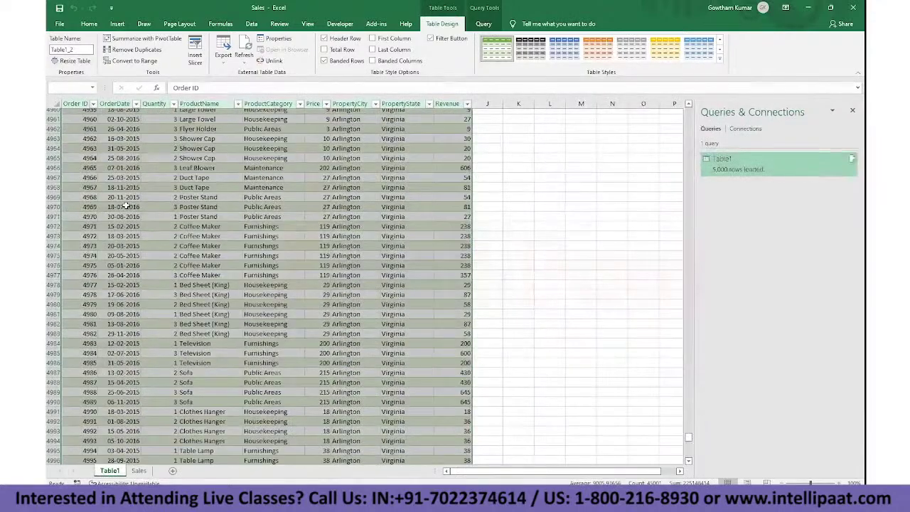
key("ctrl+BackSpace")
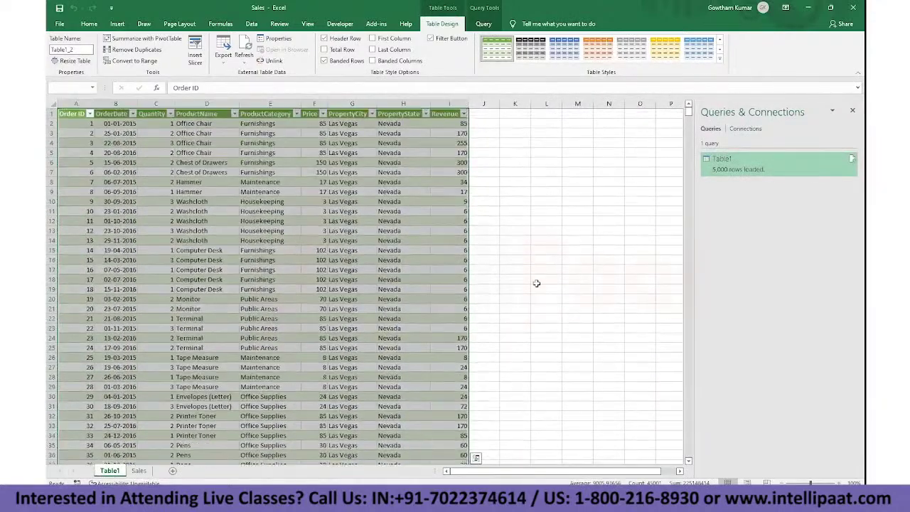
left_click(853, 111)
left_click(334, 240)
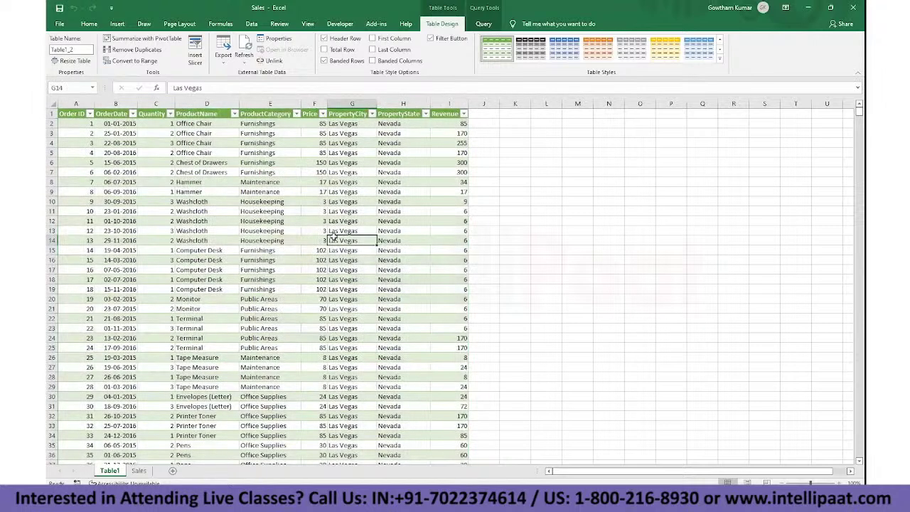
Step: Enter VBA in K1 and Visual Basic Applications in K2 beside the loaded table
key("ctrl+Up")
key("ctrl+Right")
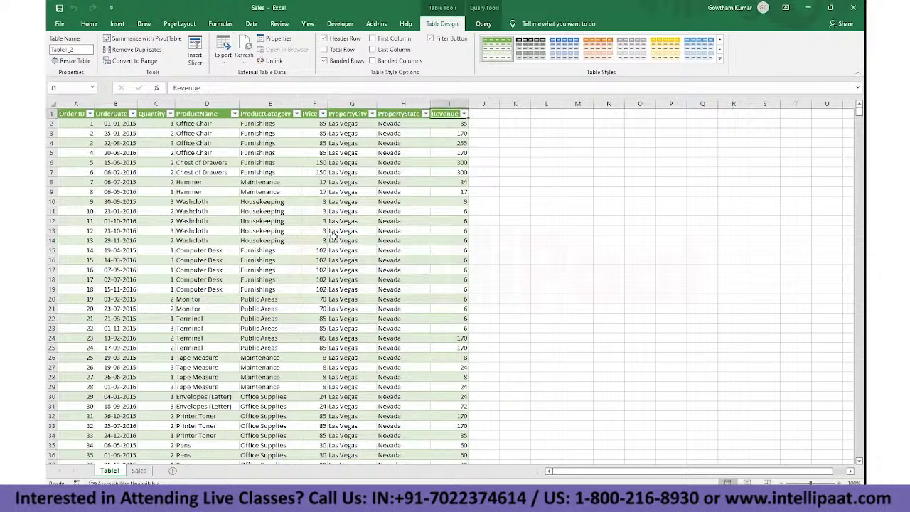
key("Right")
key("Right")
type("VB")
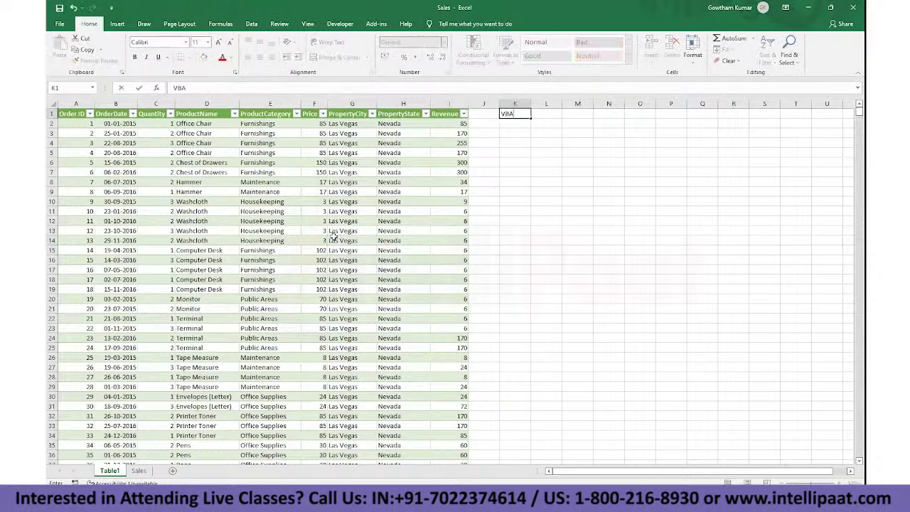
key("Return")
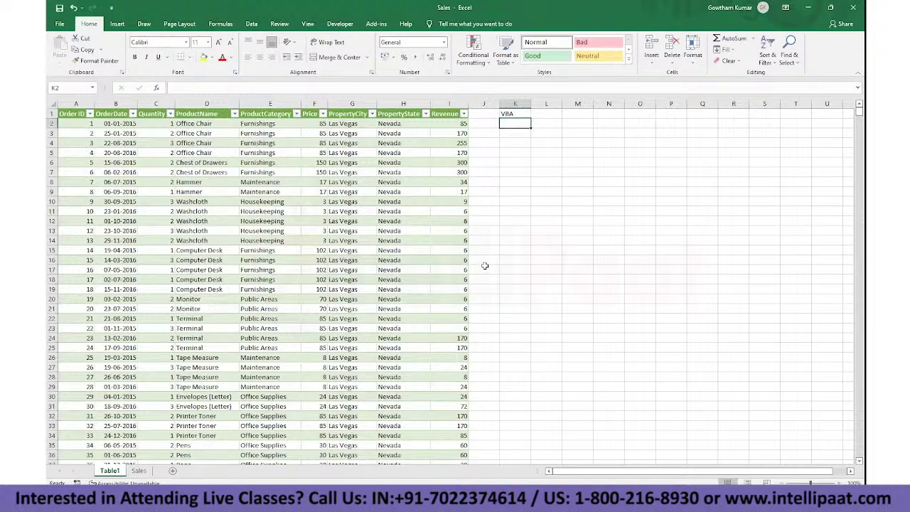
scroll(485, 265, "up", 2)
type("Visual Ba")
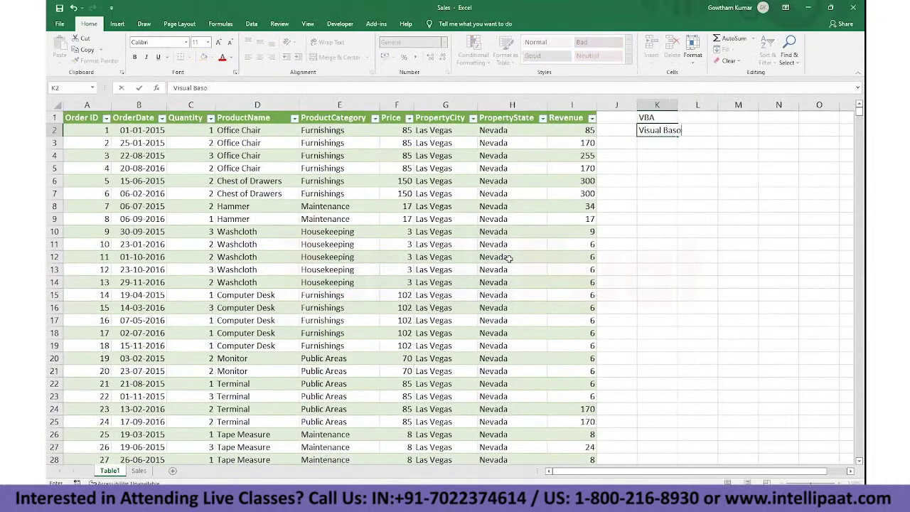
type("sic Applications")
key("Return")
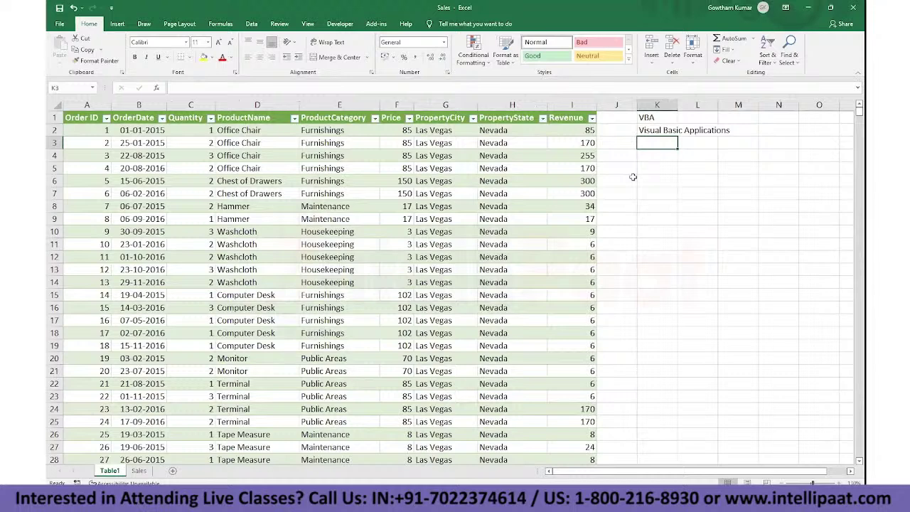
Step: Add the notes Programming Language in K3 and Macros Scripts in K4
type("Programm")
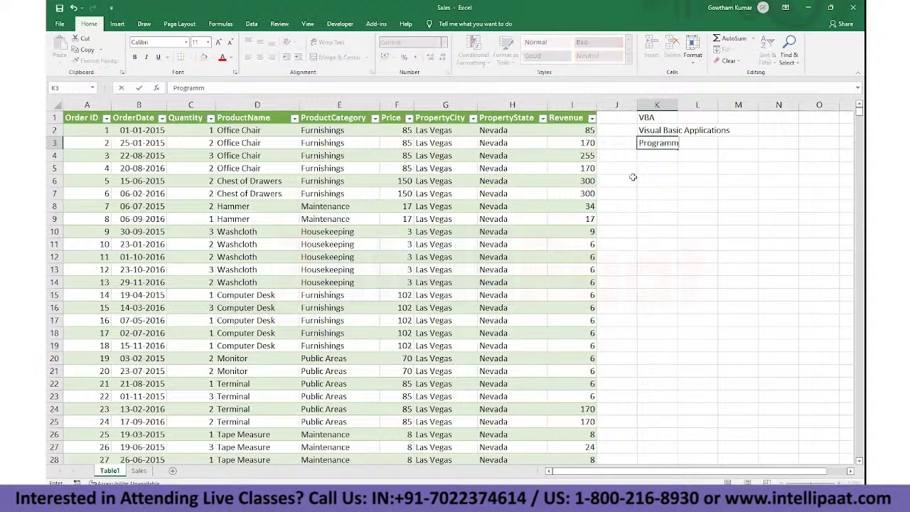
type("ing Language")
key("Return")
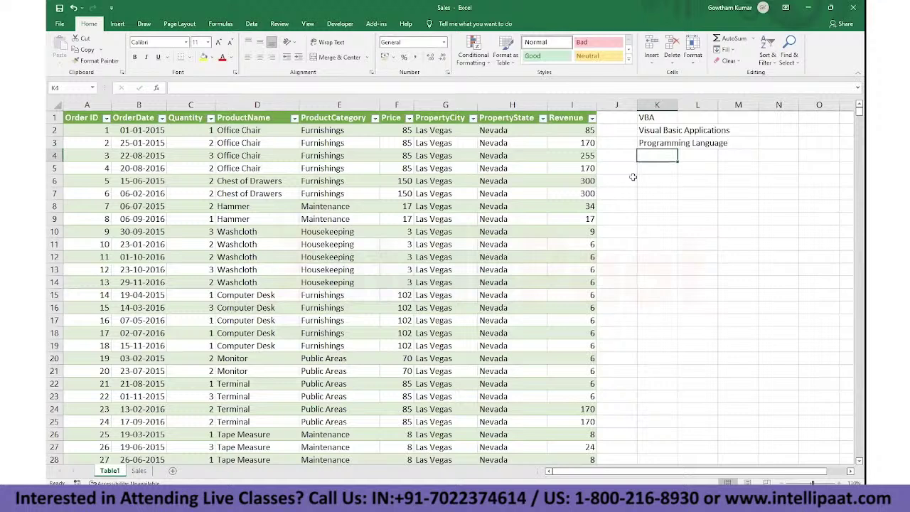
type("Macro")
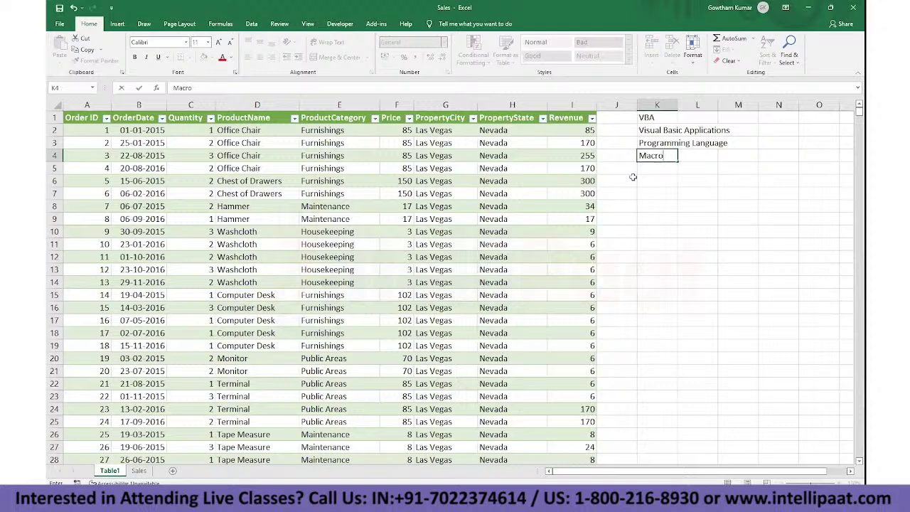
type("s Scripts")
key("Return")
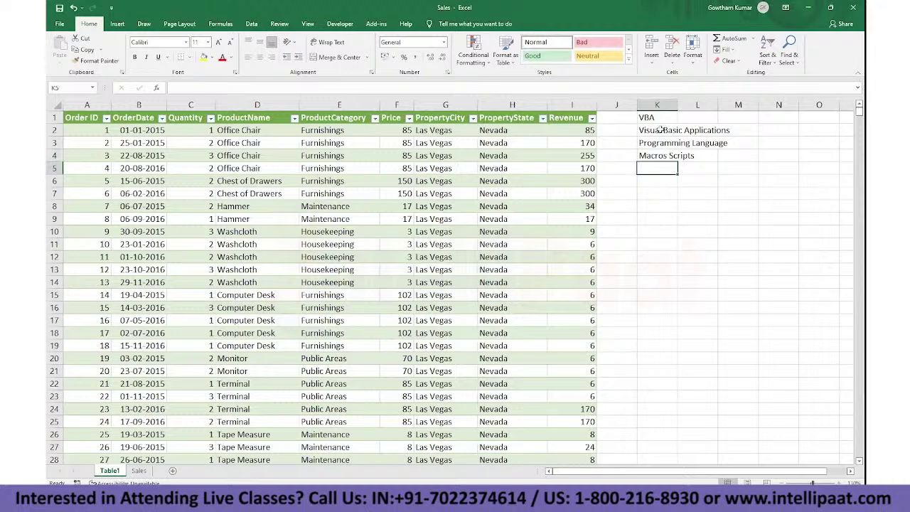
Step: Replace the column K notes with Traditional Programming Language in K2 and fit the column width to the text
left_click(658, 105)
key("Delete")
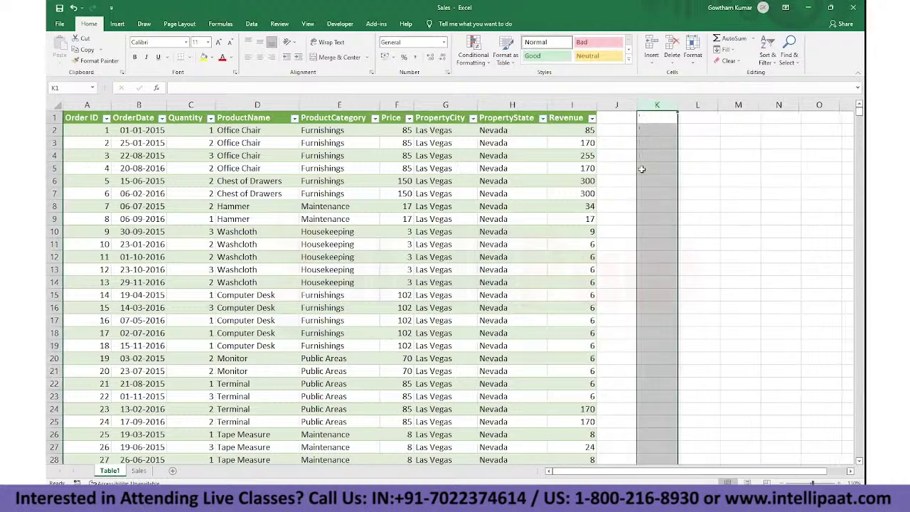
key("Down")
type("Tradit")
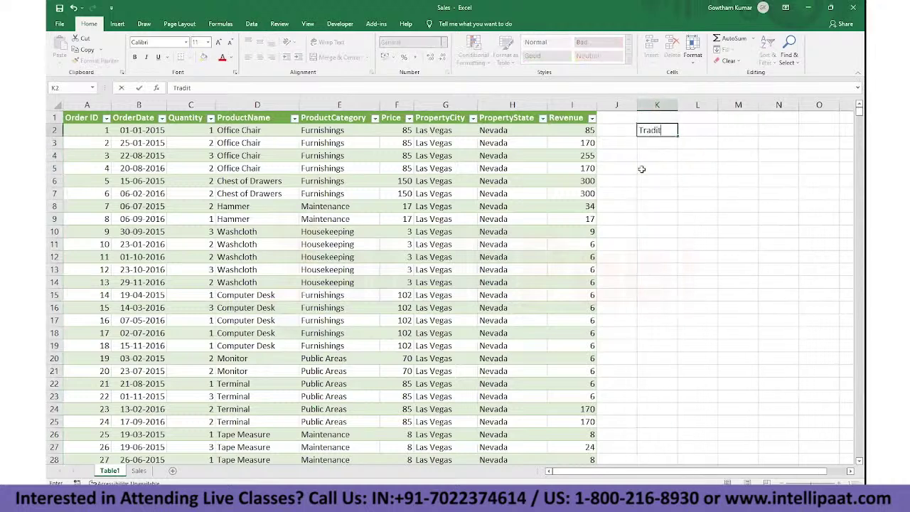
type("ional Programmi")
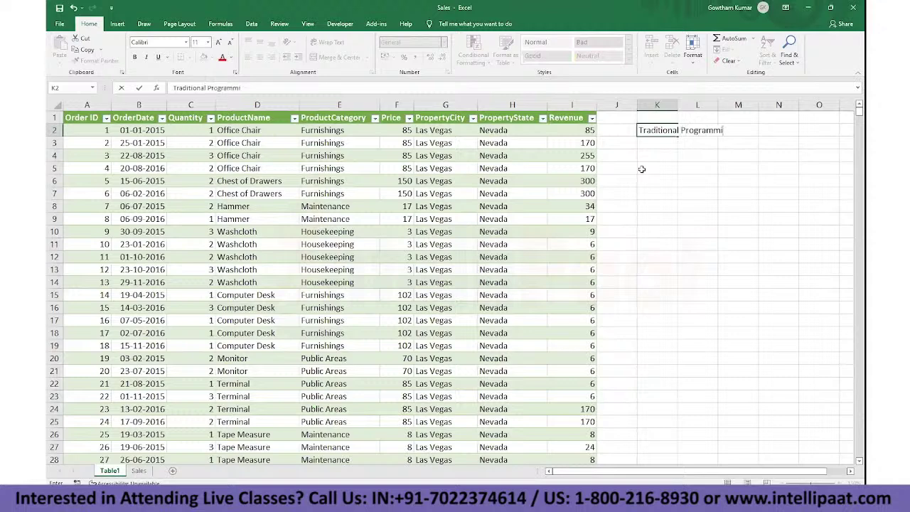
type("ng Language")
key("Return")
double_click(678, 105)
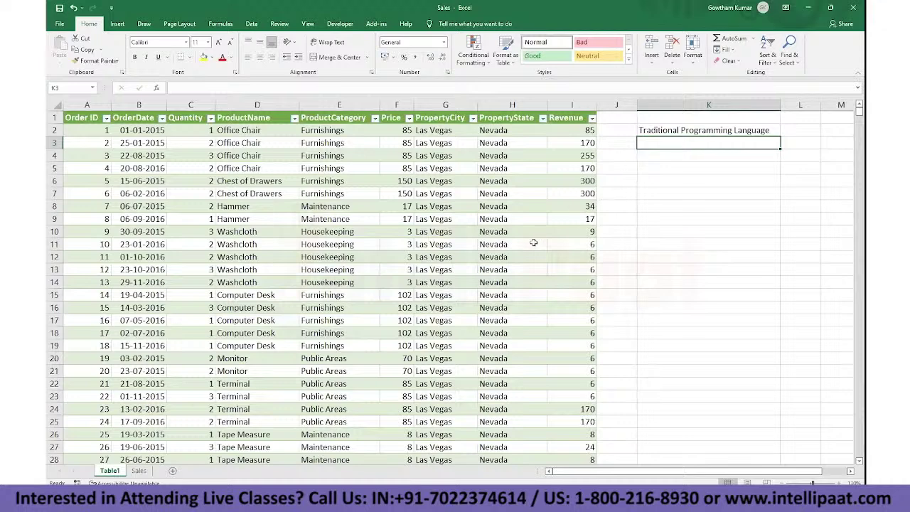
Step: Check in the ribbon customization options that Developer is enabled among the main tabs
left_click(340, 24)
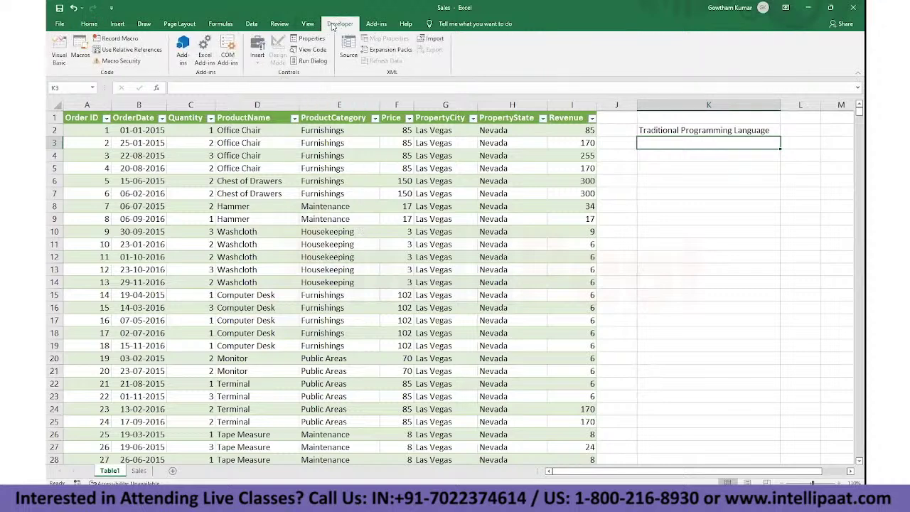
left_click(63, 22)
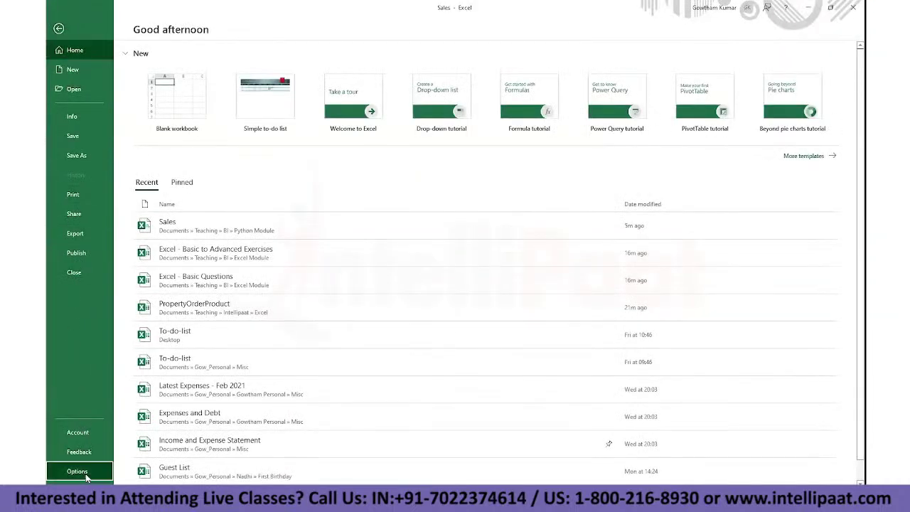
key("Escape")
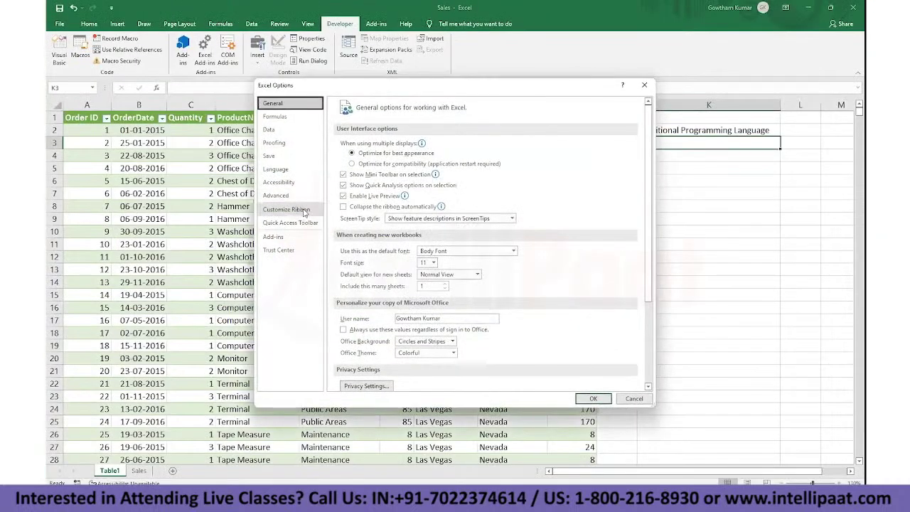
left_click(287, 209)
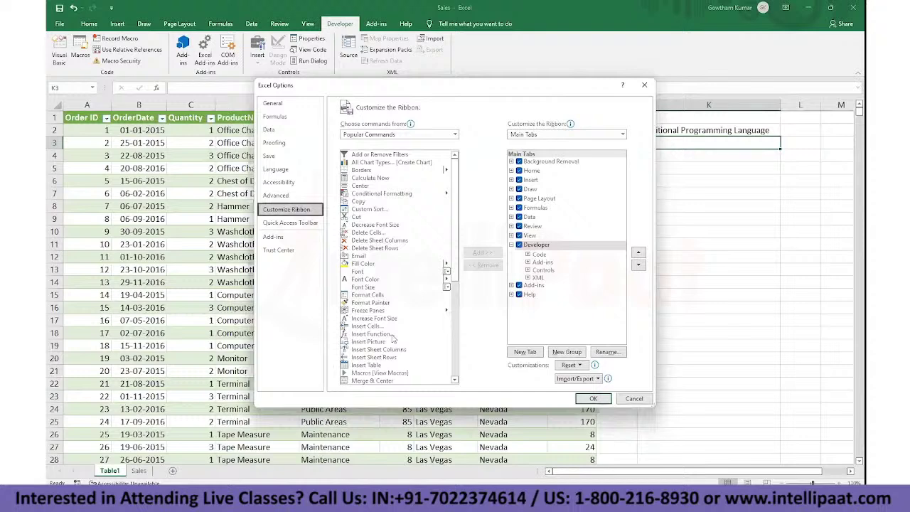
left_click(523, 248)
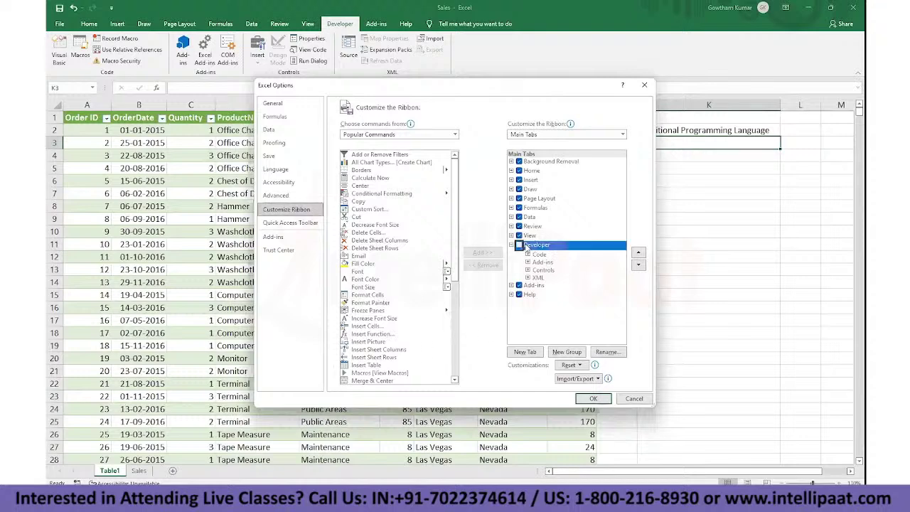
left_click(593, 398)
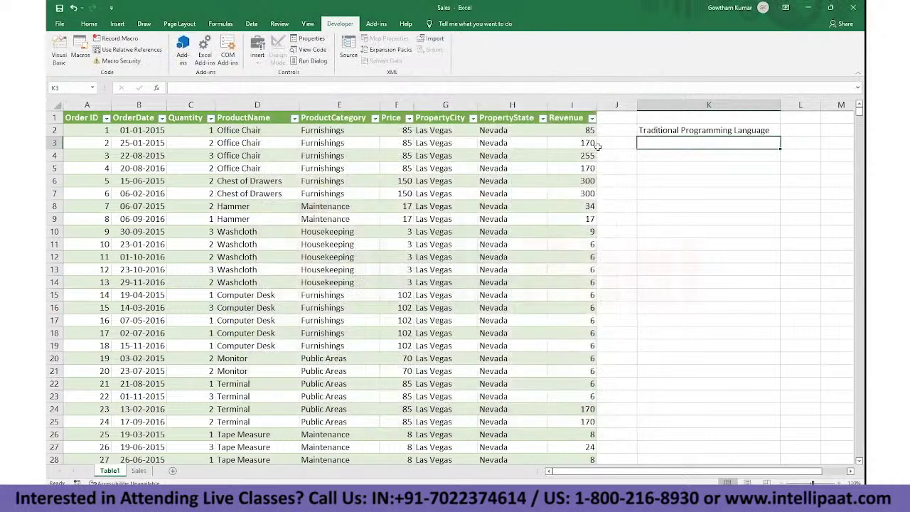
Step: Delete column K with its note and return to cell I2 in the Revenue column
left_click(668, 131)
key("ctrl+space")
key("ctrl+minus")
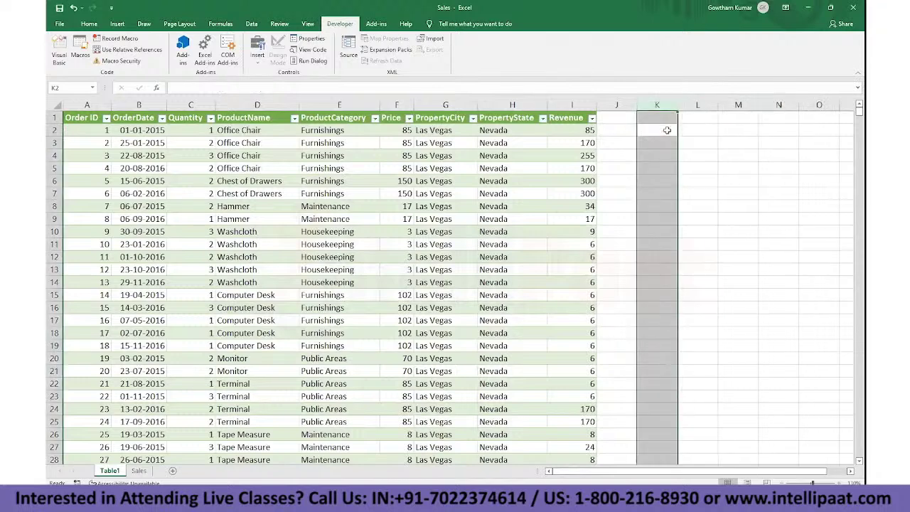
key("Left")
key("Left")
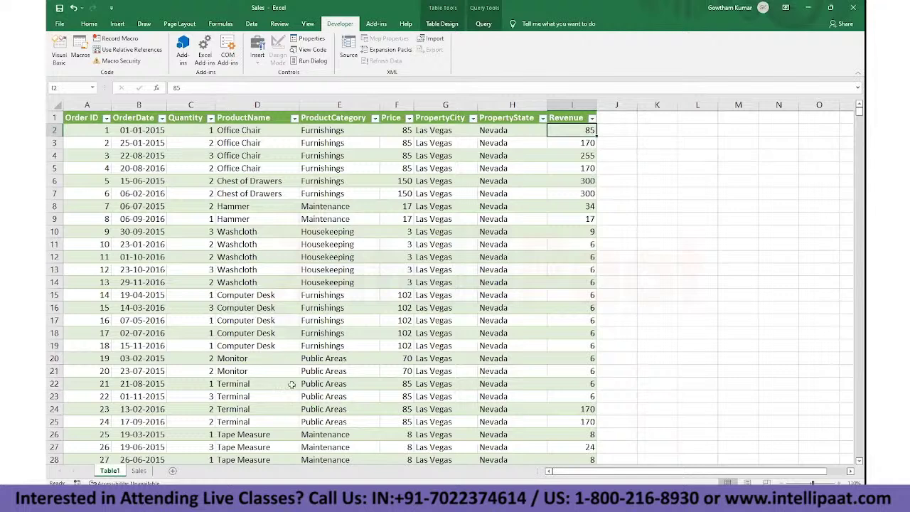
Step: Switch to the blank Book1 workbook, select cell A1 and turn on relative references for macro recording
left_click(437, 499)
left_click(377, 444)
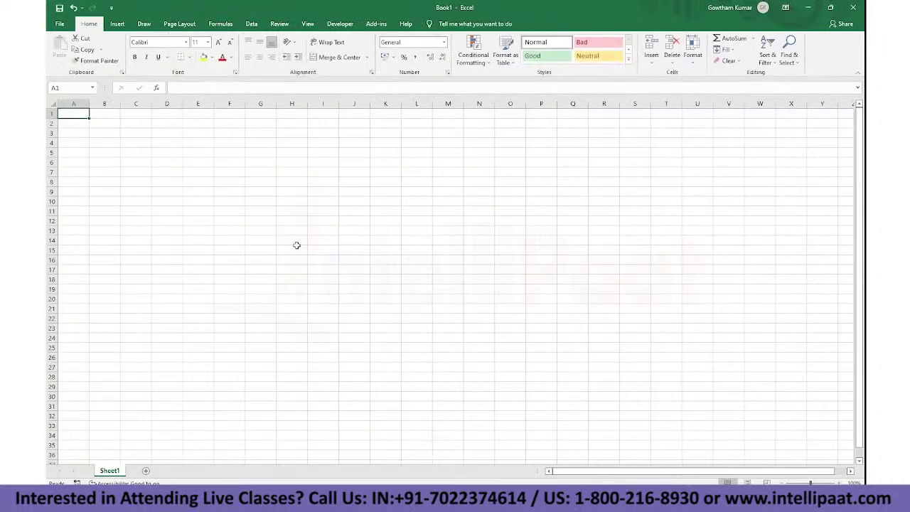
left_click(297, 246)
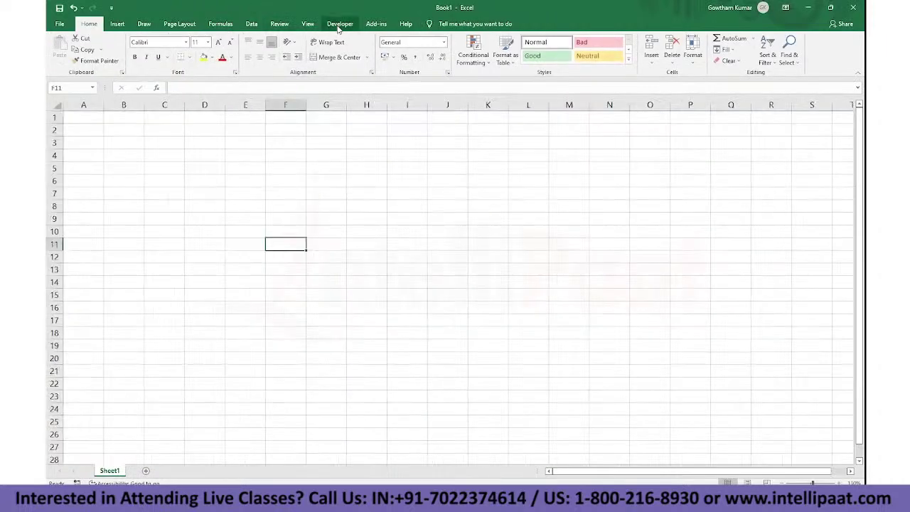
left_click(340, 23)
left_click(72, 121)
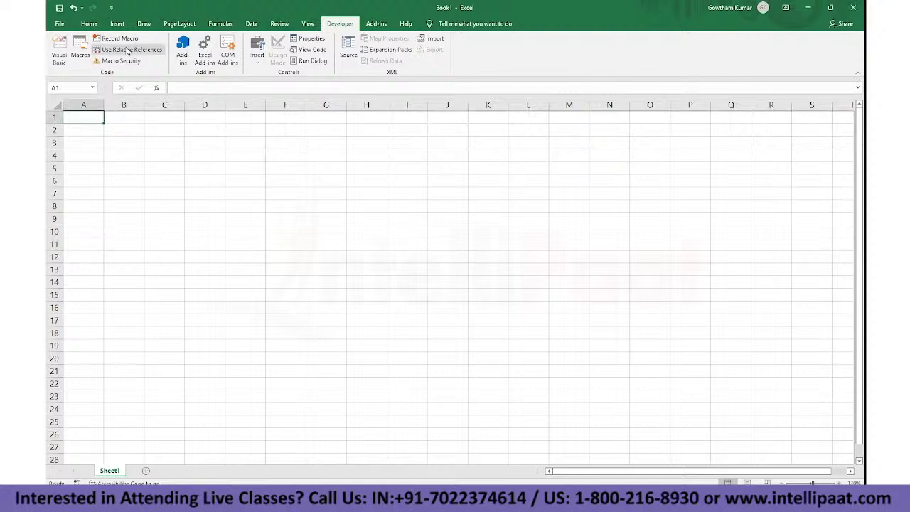
left_click(128, 50)
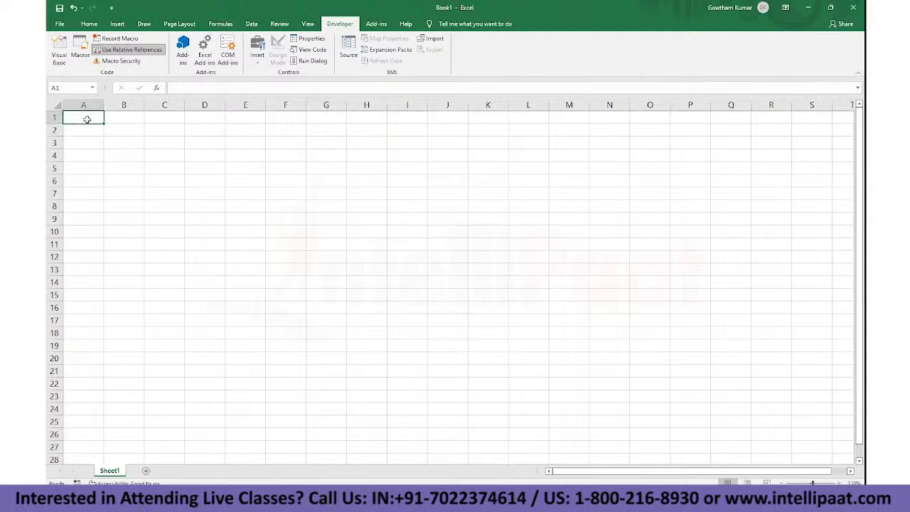
Step: Start recording a macro named Macro1, stored in This Workbook
left_click(116, 38)
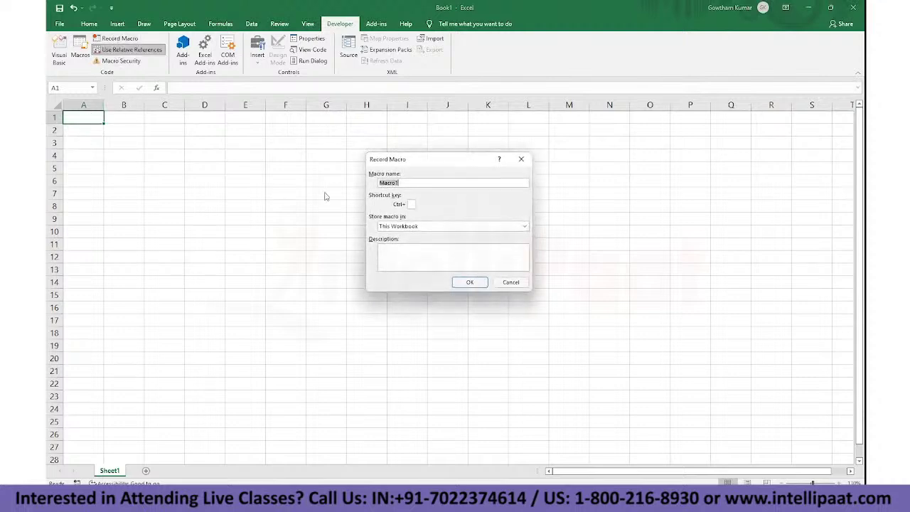
left_click(412, 204)
left_click(470, 282)
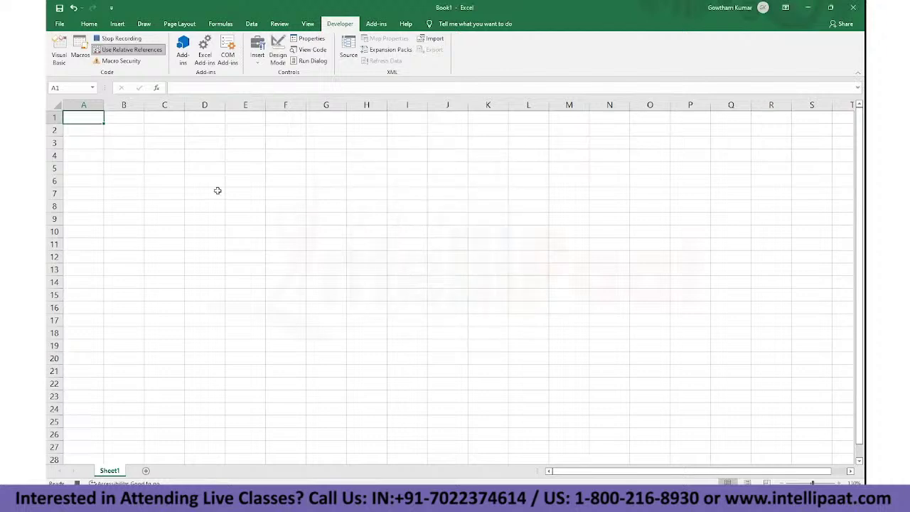
Step: Enter the headers Name in A1 and Marks in B1
type("Name")
key("Tab")
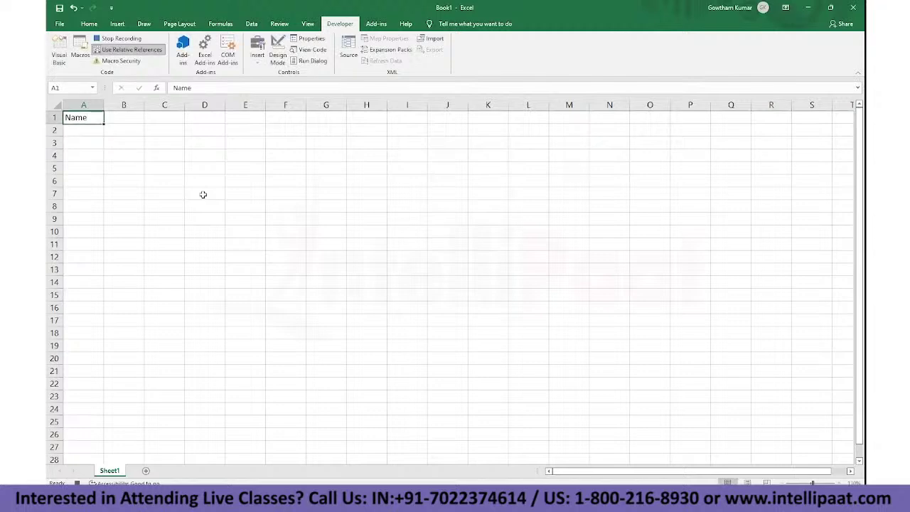
type("Marks")
key("Return")
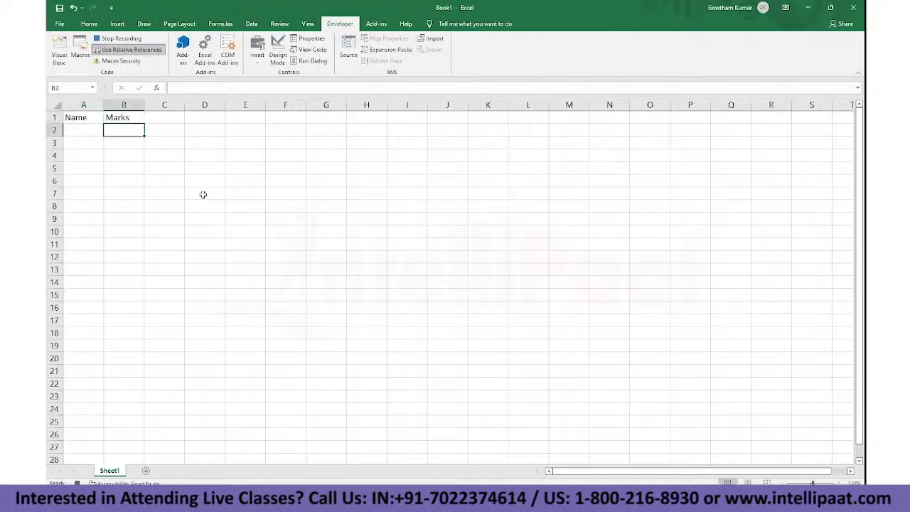
Step: Enter the helper numbers 65 in D2 and 66 in D3
key("Left")
key("Right")
key("Right")
key("Right")
type("6")
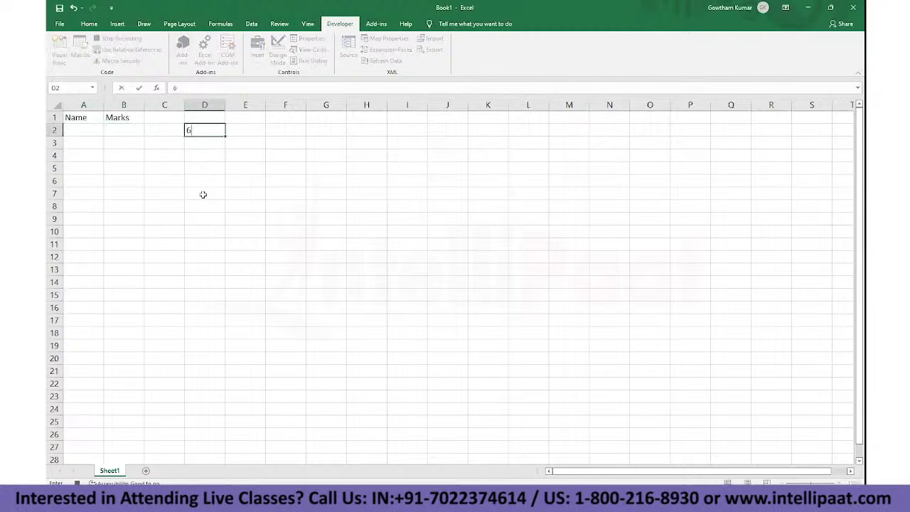
type("5")
key("Return")
type("66")
key("Return")
Step: Extend the helper numbers in column D as a series from D2 down to D9
key("Up")
key("Up")
key("shift+Down")
key("shift+Down")
key("shift+Down")
key("shift+Down")
key("shift+Down")
key("shift+Down")
key("shift+Down")
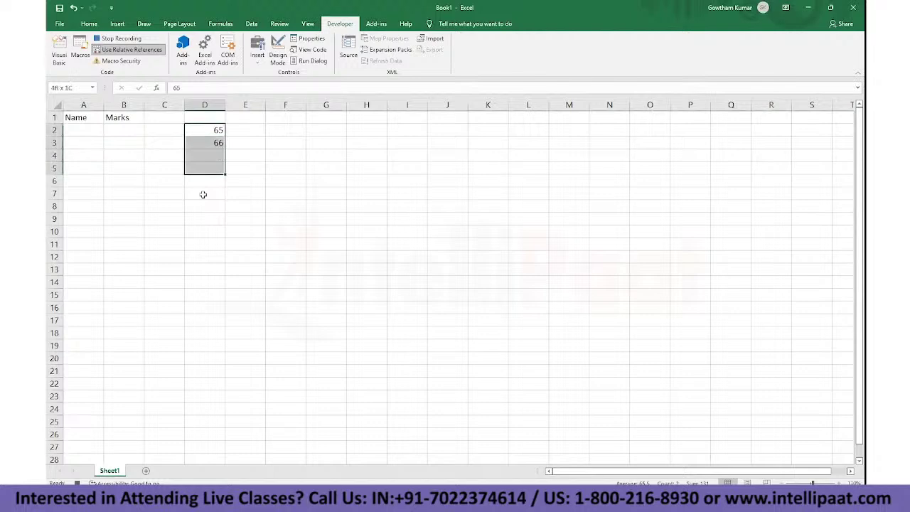
key("alt+h")
key("f")
key("i")
key("s")
key("Return")
Step: Enter the formula =CHAR(D2) in cell A2, under the Name header
key("Left")
key("Left")
key("Left")
type("=char(d2)")
key("Return")
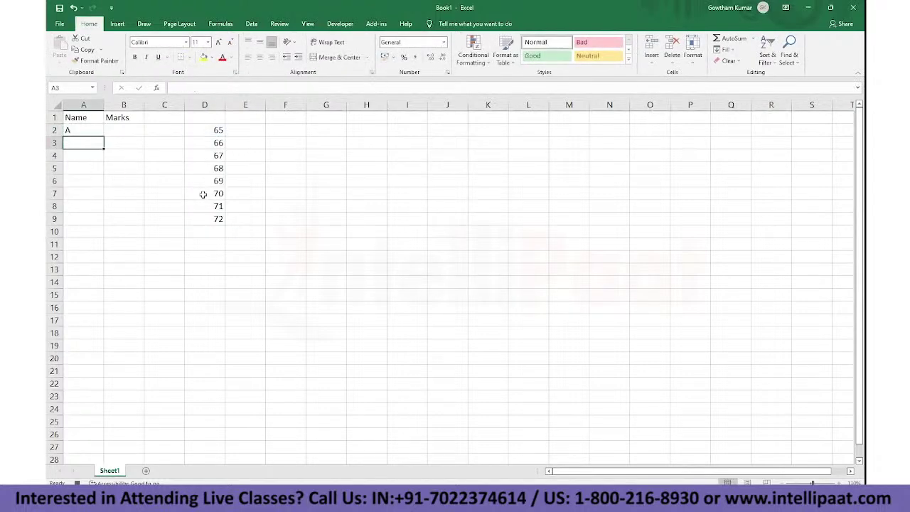
Step: Fill the CHAR formula from A2 down to A9, level with the last helper number
key("ctrl+Right")
key("Down")
key("ctrl+Down")
key("Left")
key("ctrl+shift+Left")
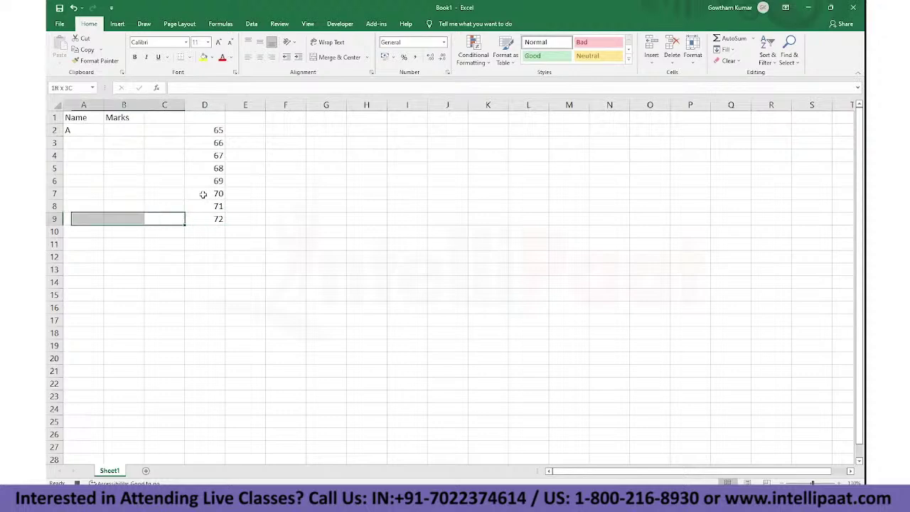
key("ctrl+Left")
key("ctrl+shift+Up")
key("ctrl+d")
Step: Replace the formulas in A2:A9 with their values
key("ctrl+c")
key("ctrl+alt+v")
key("v")
key("Return")
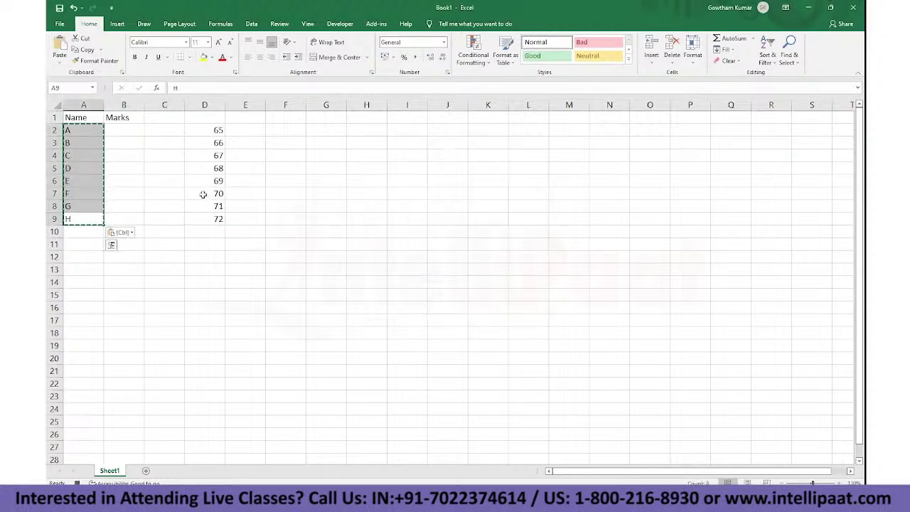
Step: Delete the helper numbers in D2:D9
key("ctrl+Up")
key("Right")
key("Right")
key("Right")
key("Down")
key("ctrl+shift+Down")
key("Delete")
key("ctrl+Left")
Step: Generate random marks in B2:B9 with =RANDBETWEEN(10, 100) and replace the formulas with their values
key("Right")
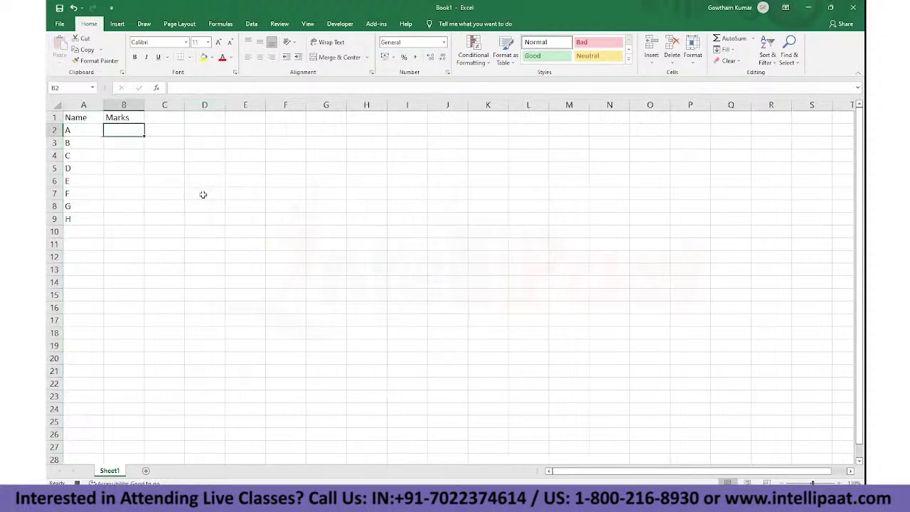
type("=randb")
key("Tab")
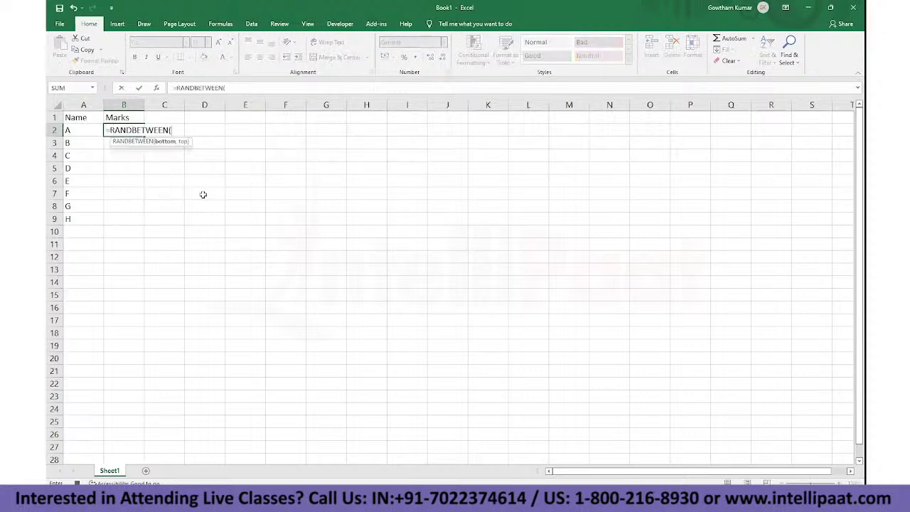
type("10,100)")
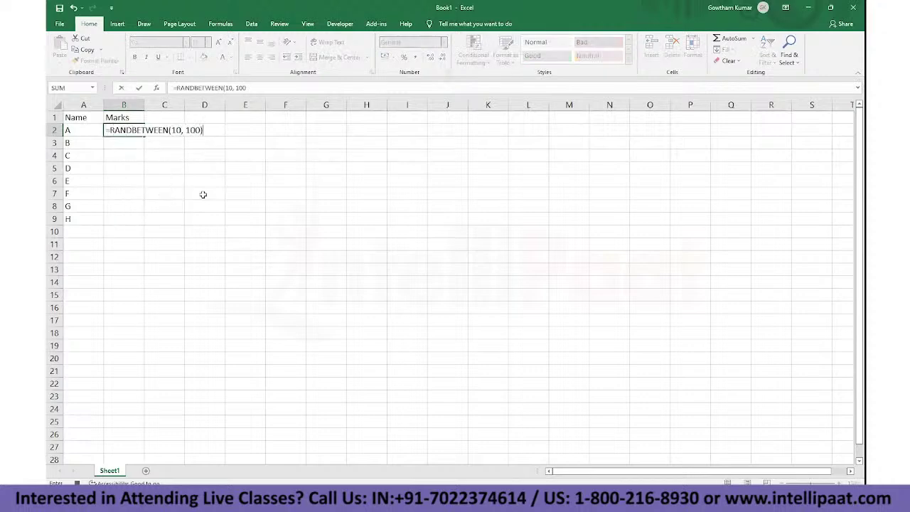
key("Return")
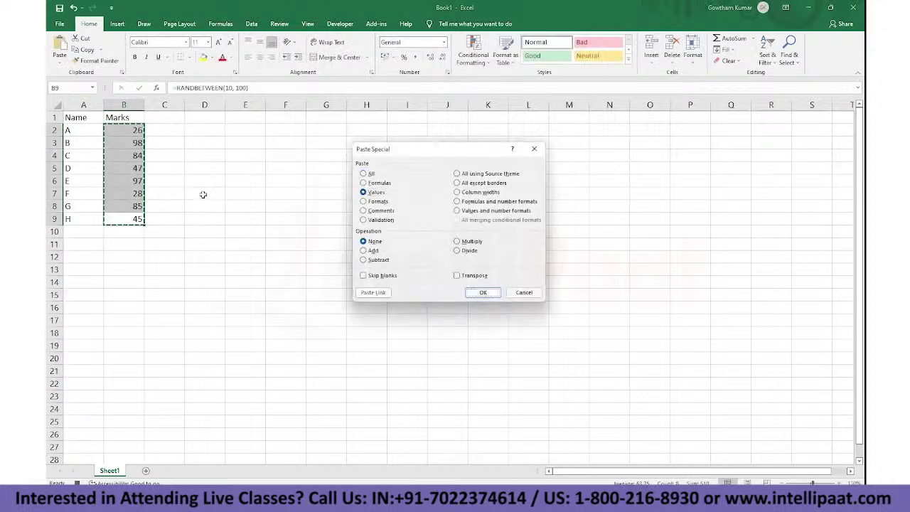
key("Return")
key("ctrl+Home")
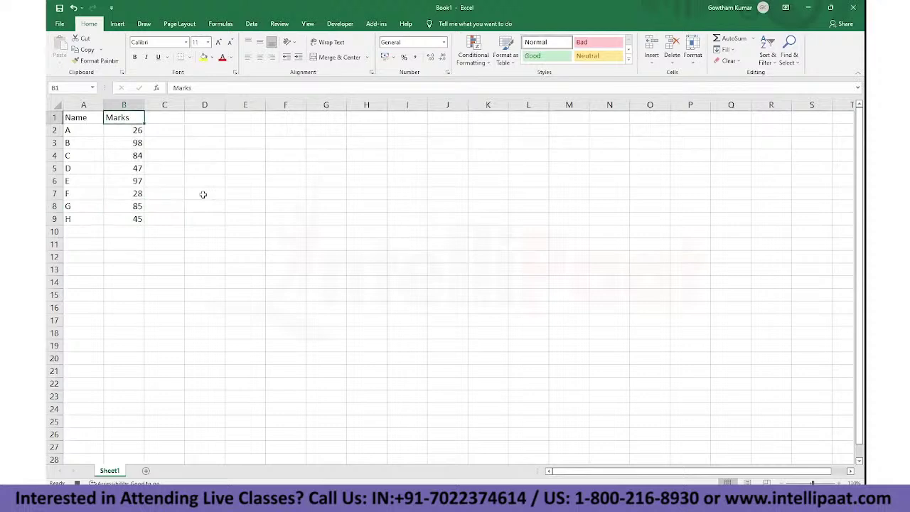
Step: Centre the contents of the table A1:B9 and apply all borders to it
key("ctrl+shift+Right")
key("ctrl+shift+Down")
key("alt+h")
key("a")
key("c")
key("alt+h")
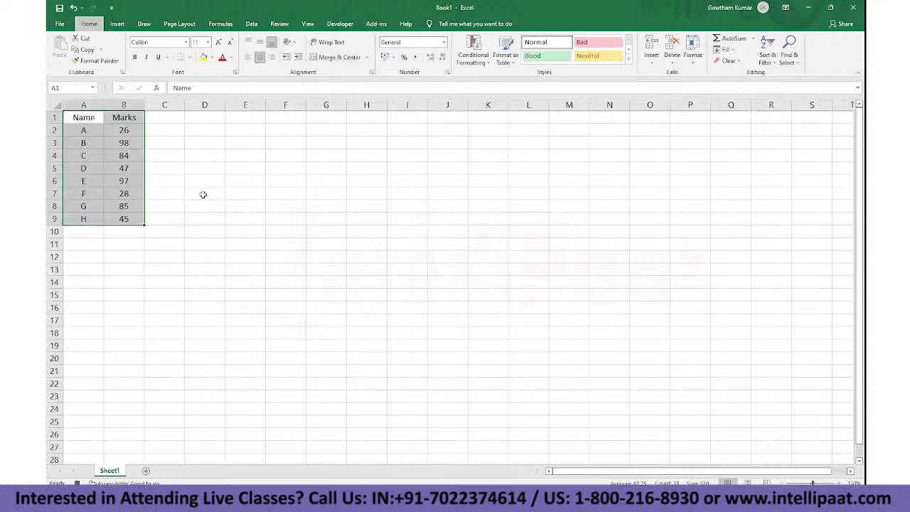
key("b")
key("a")
Step: Hide the worksheet gridlines
key("alt+w")
key("v")
key("g")
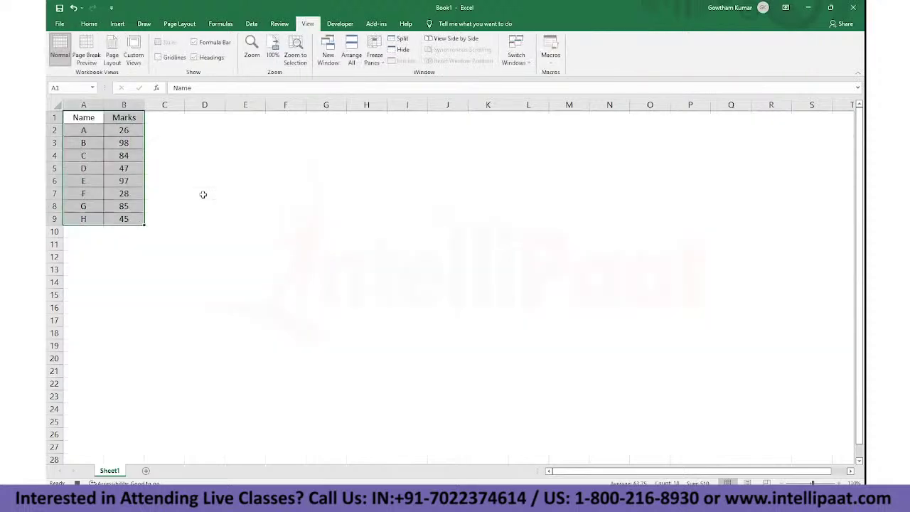
Step: Make the header cells A1:B1 bold and give them a light grey fill
key("ctrl+Home")
key("ctrl+shift+Right")
key("alt+h")
key("1")
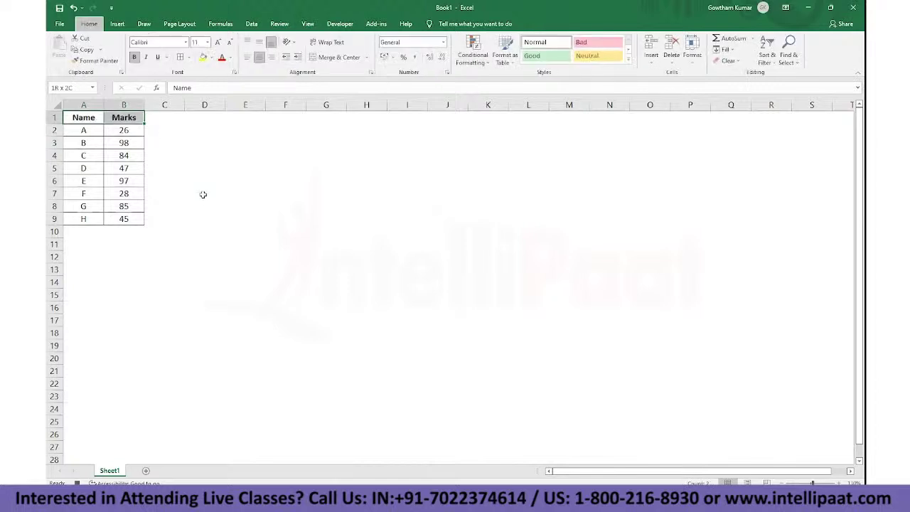
key("alt+h")
key("h")
key("Down")
key("Down")
key("Return")
left_click(204, 283)
Step: Select the table A1:B9 and stop recording the macro
left_click_drag(78, 117, 121, 219)
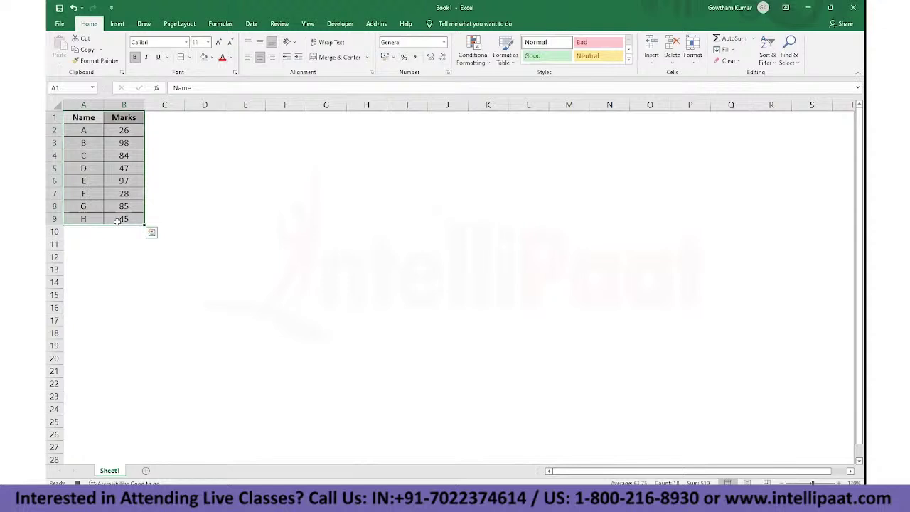
left_click(340, 23)
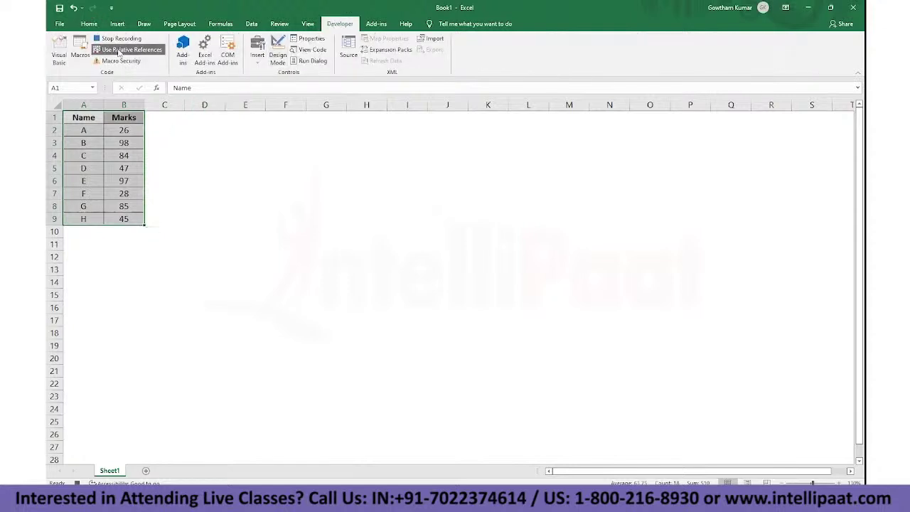
left_click(119, 49)
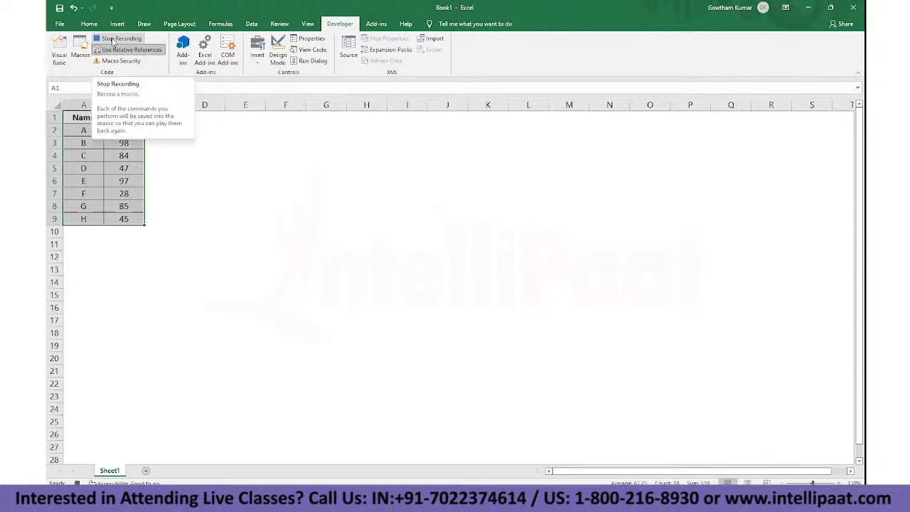
left_click(113, 40)
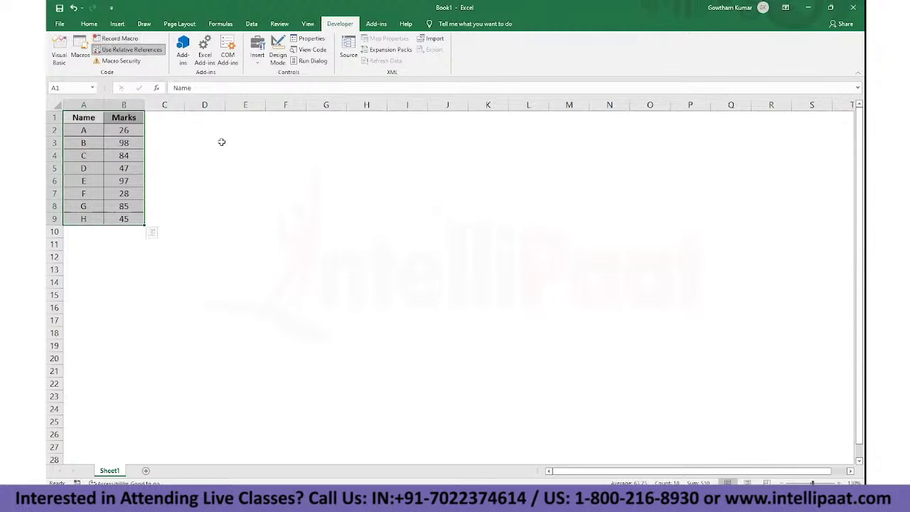
left_click(239, 231)
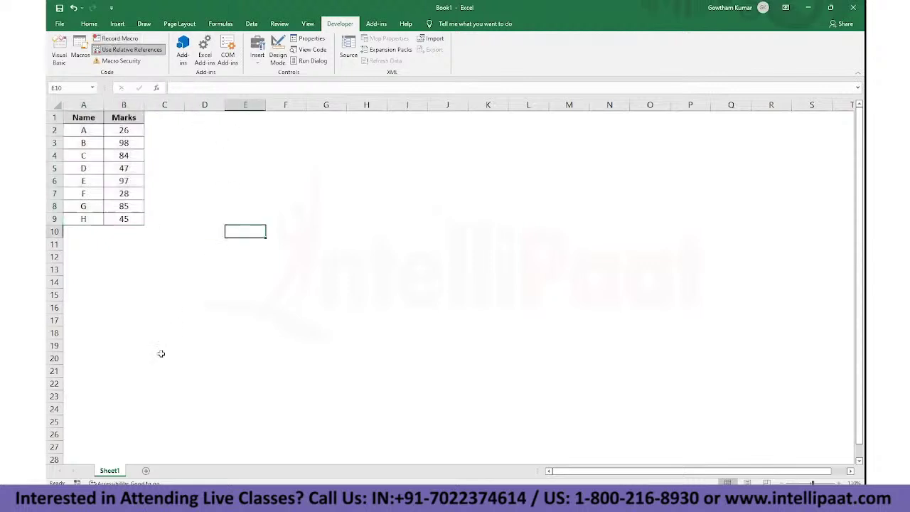
Step: Add a new blank worksheet to the workbook and make it the active sheet
left_click(146, 471)
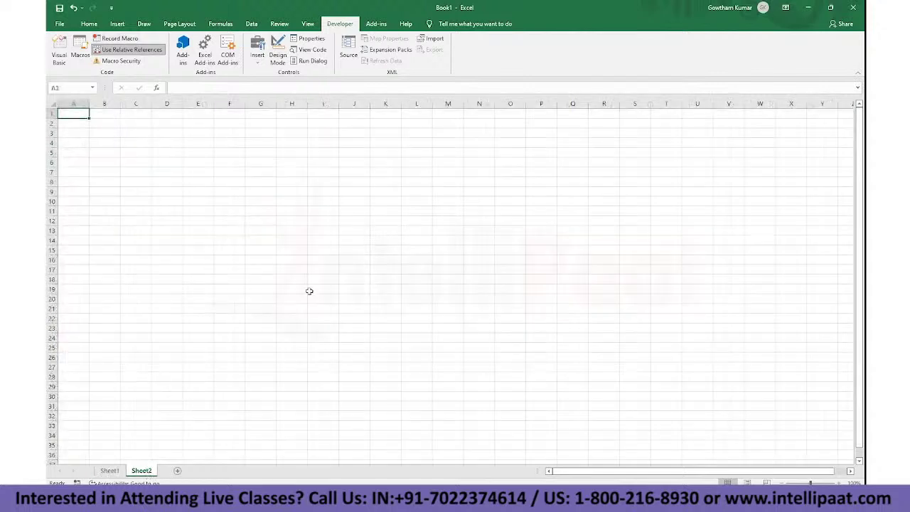
left_click(110, 471)
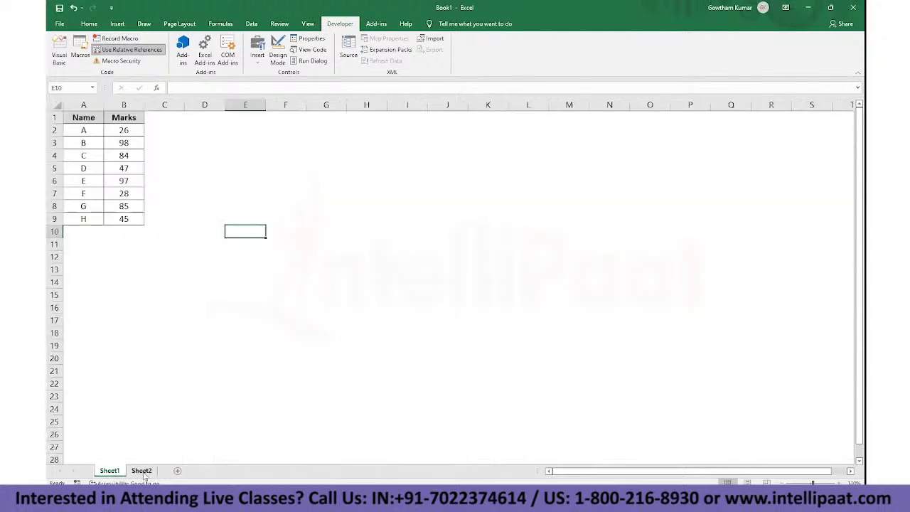
left_click(141, 471)
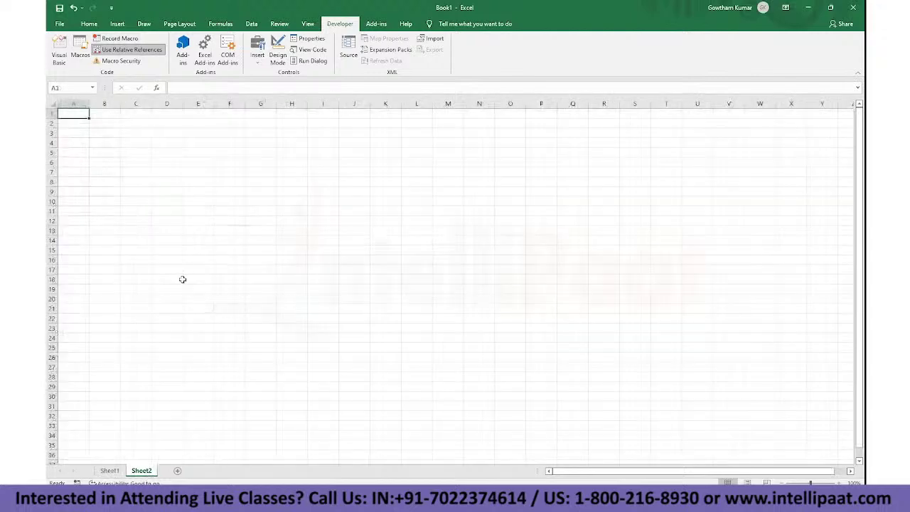
Step: Run Macro1 on Sheet2 with cell A1 as the starting cell
left_click(80, 50)
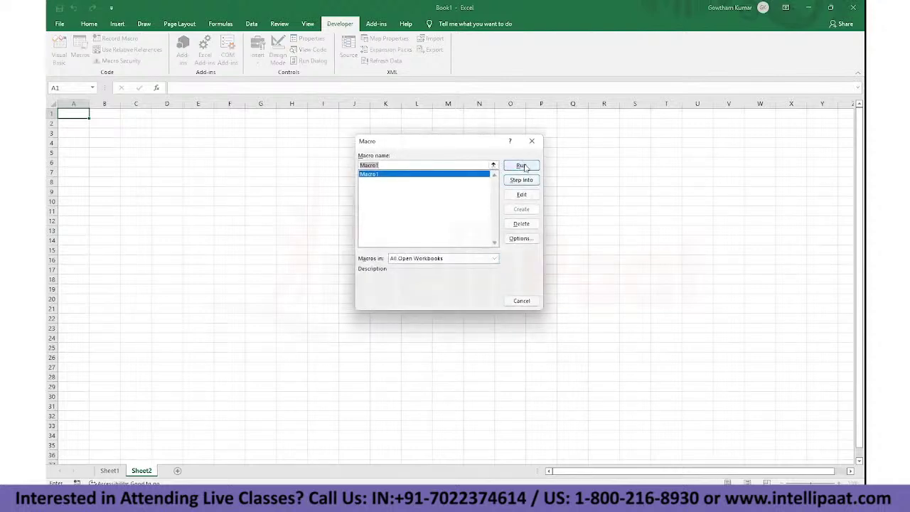
left_click(114, 473)
left_click(142, 471)
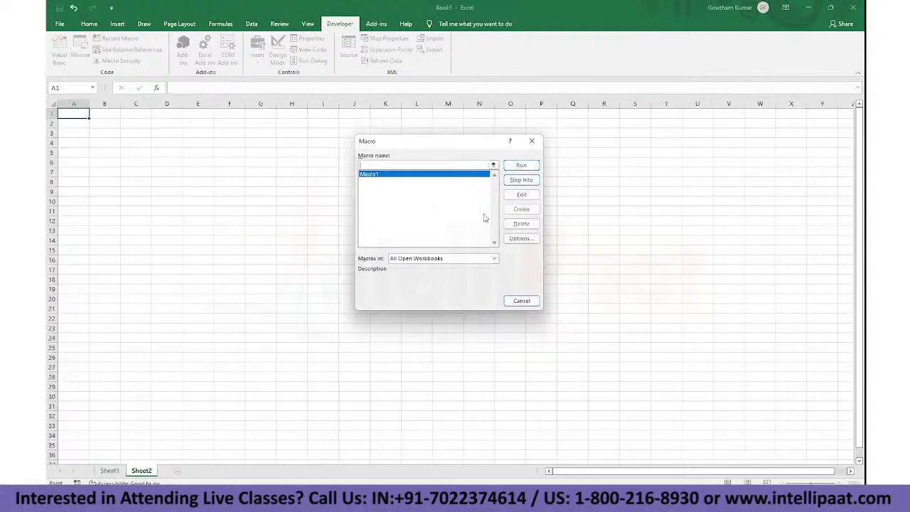
left_click(74, 116)
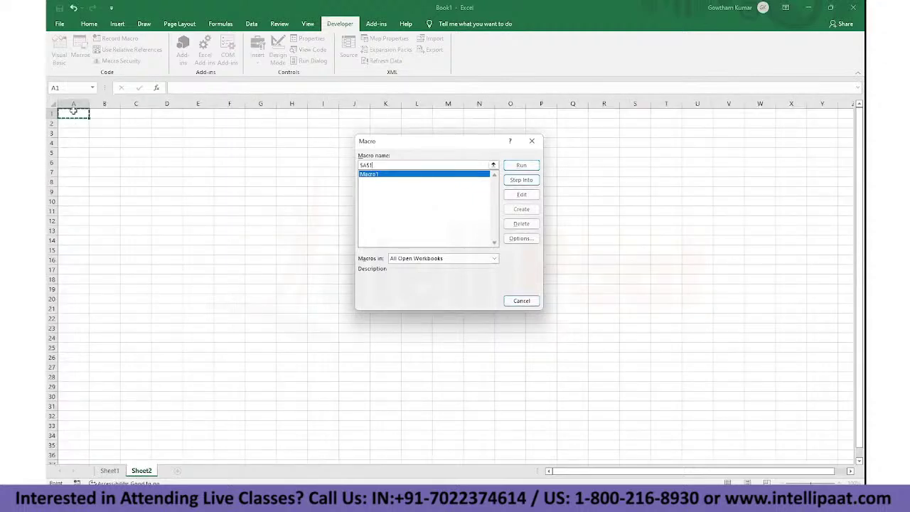
left_click(529, 168)
left_click(80, 50)
left_click(524, 167)
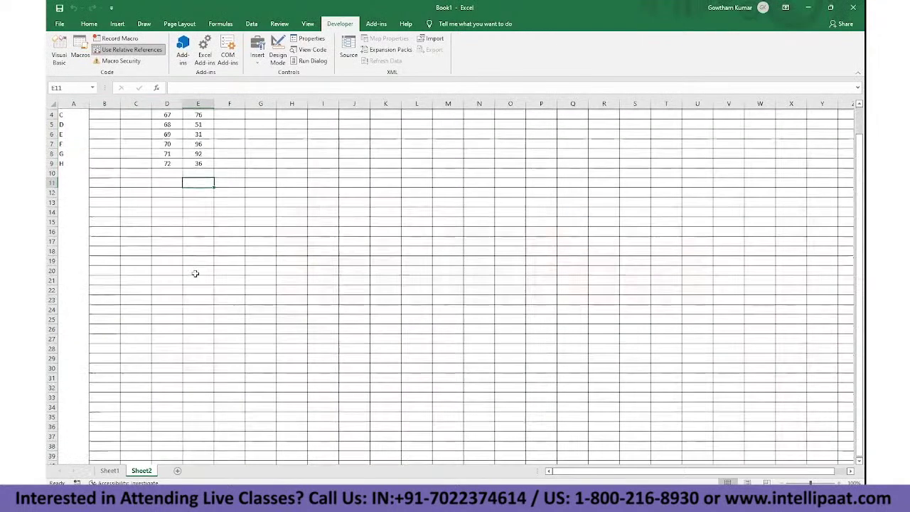
Step: Compare the macro's output on Sheet2 with the original table on Sheet1
left_click(113, 472)
left_click(134, 473)
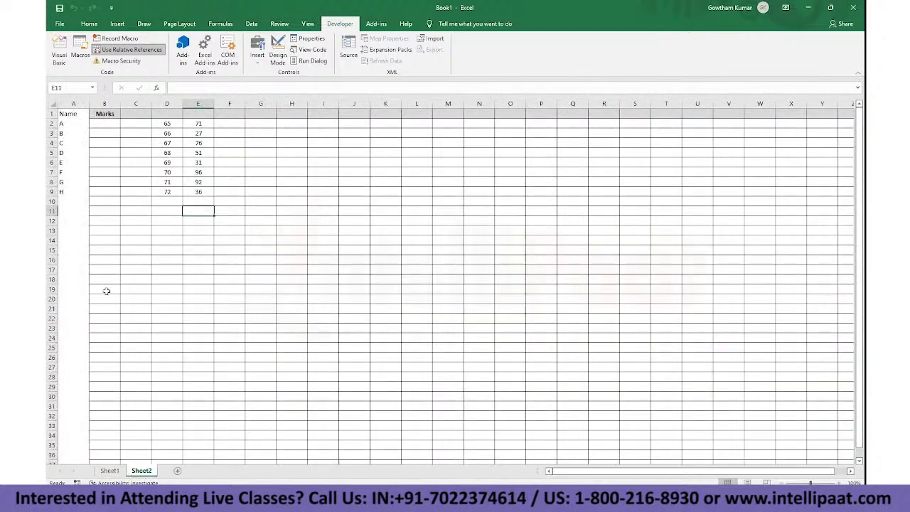
left_click(146, 256)
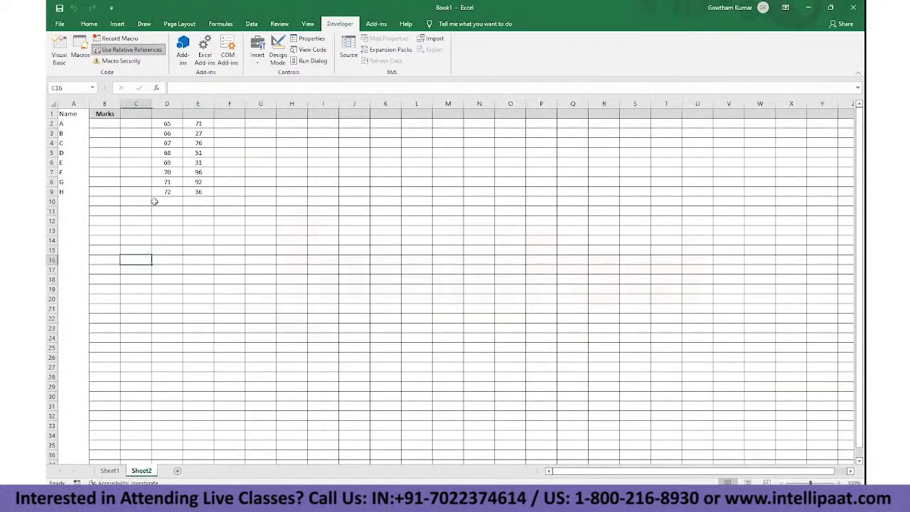
Step: Compare the original table A1:B9 on Sheet1 with the macro-generated range A1:E10 on Sheet2 by selecting each
scroll(154, 201, "up", 1)
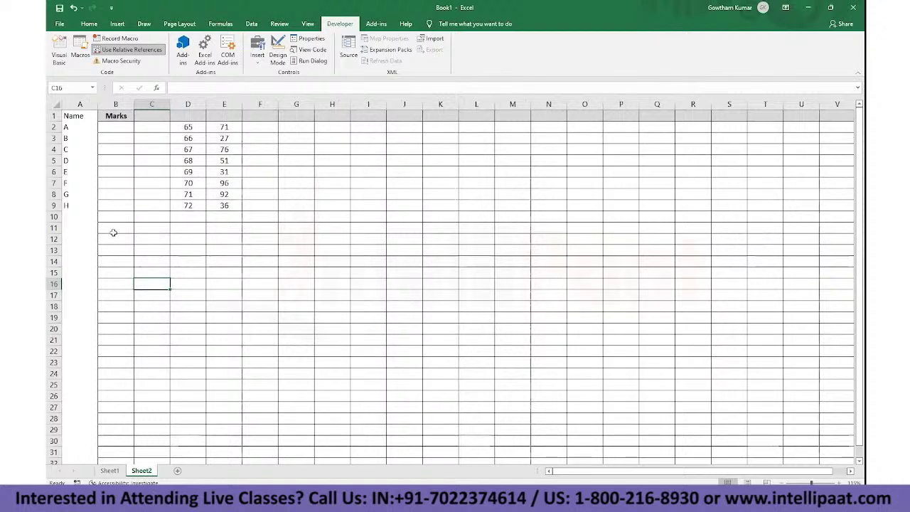
left_click(110, 471)
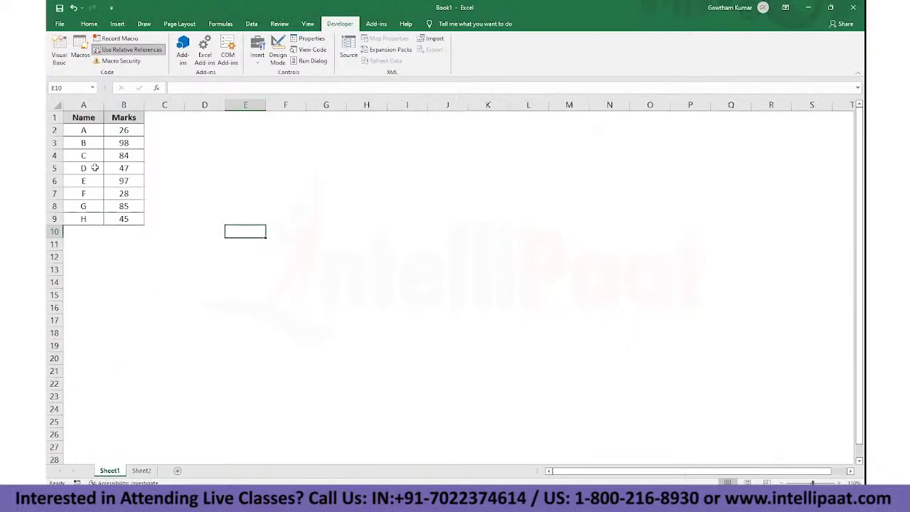
left_click_drag(75, 118, 131, 218)
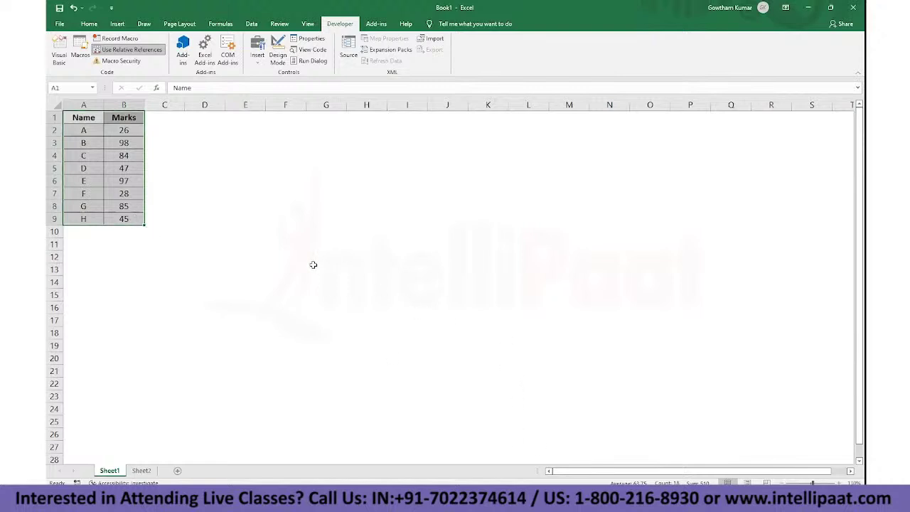
left_click(141, 470)
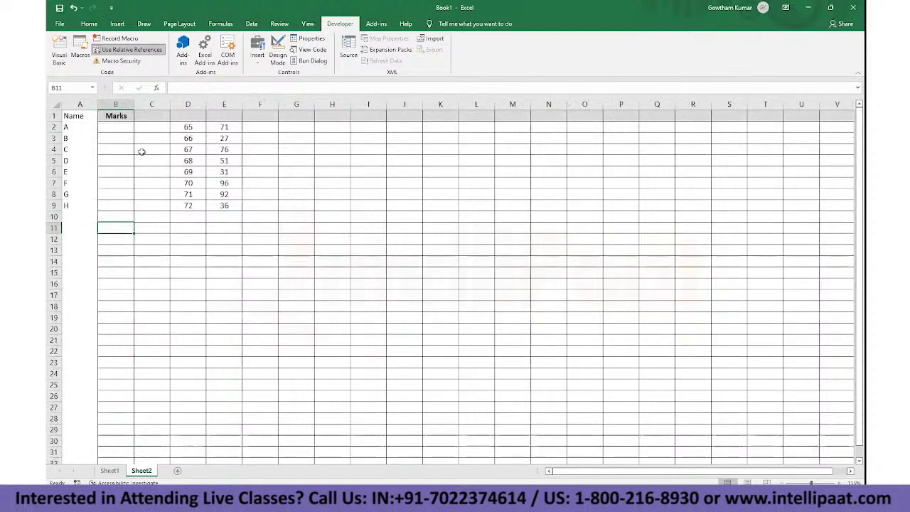
left_click_drag(71, 117, 207, 215)
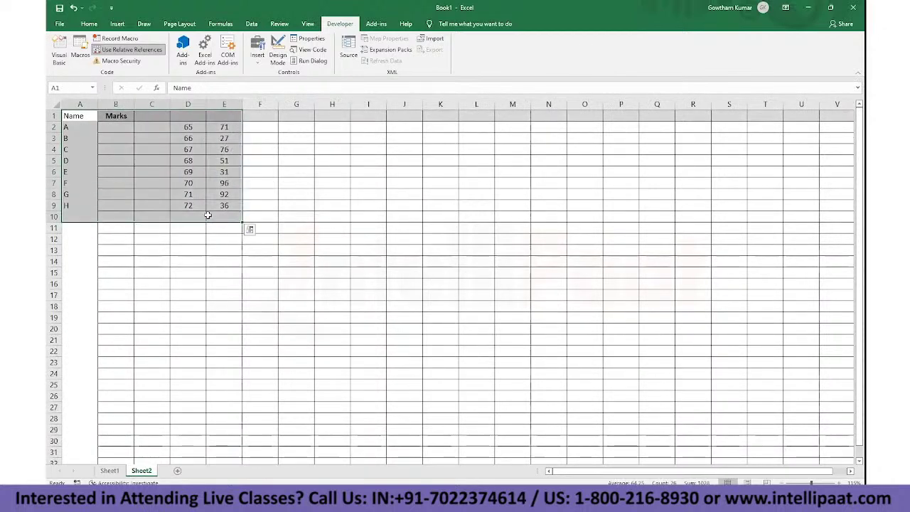
Step: Delete Sheet2 from the workbook
key("ctrl+q")
key("Escape")
key("alt+h")
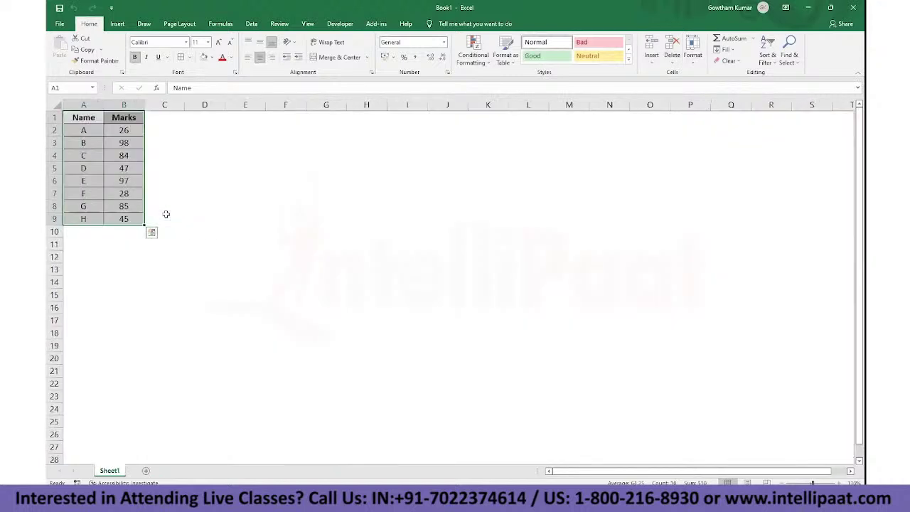
Step: Add a new worksheet and run Macro1 on it
key("ctrl+q")
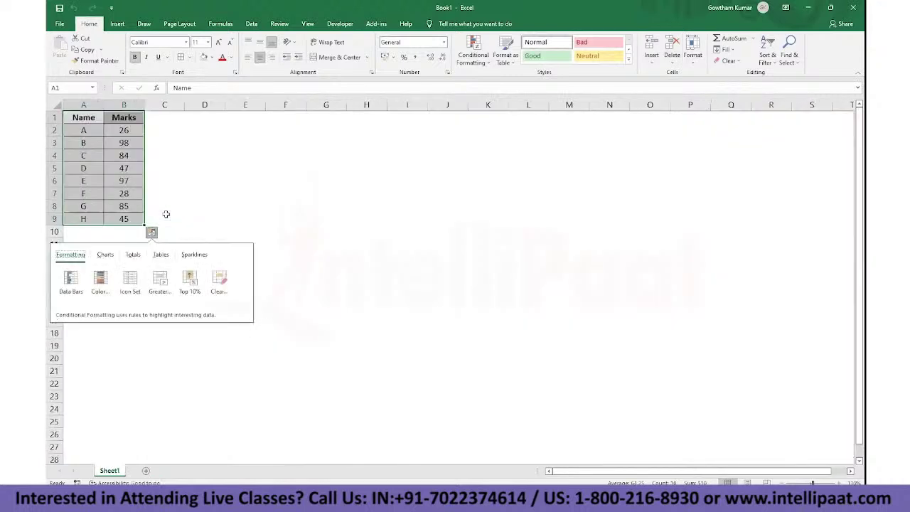
key("Escape")
key("shift+F11")
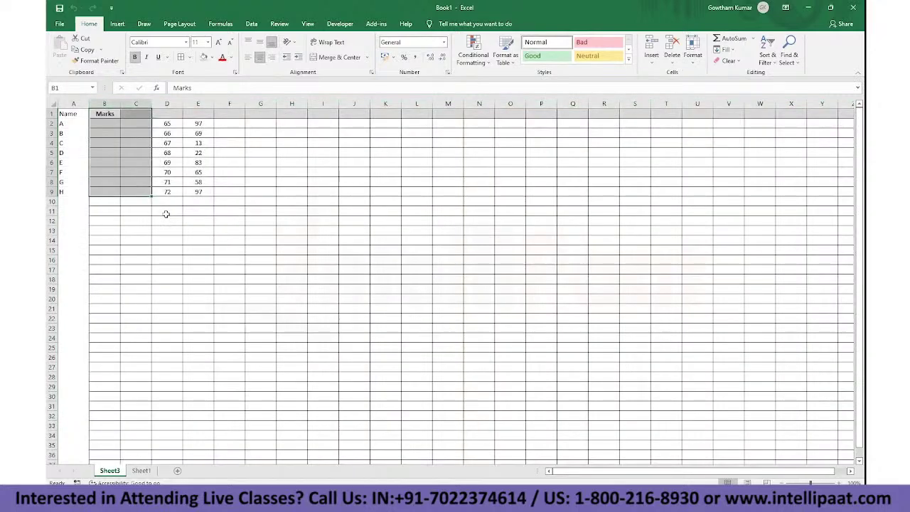
Step: Delete Sheet3 from the workbook, keeping only Sheet1
key("alt+h")
key("d")
key("s")
key("Return")
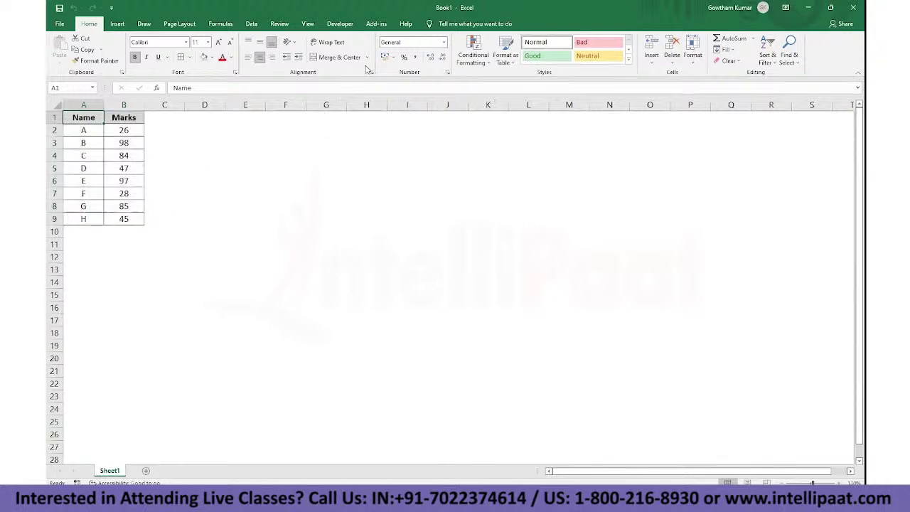
Step: Open Macro1's code for editing in the Visual Basic editor and maximize the code and editor windows
left_click(338, 24)
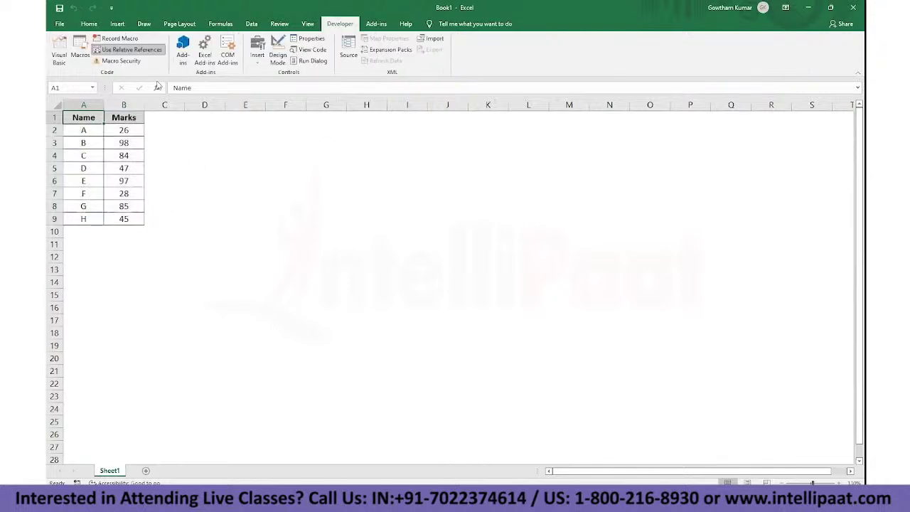
left_click(80, 50)
left_click(522, 195)
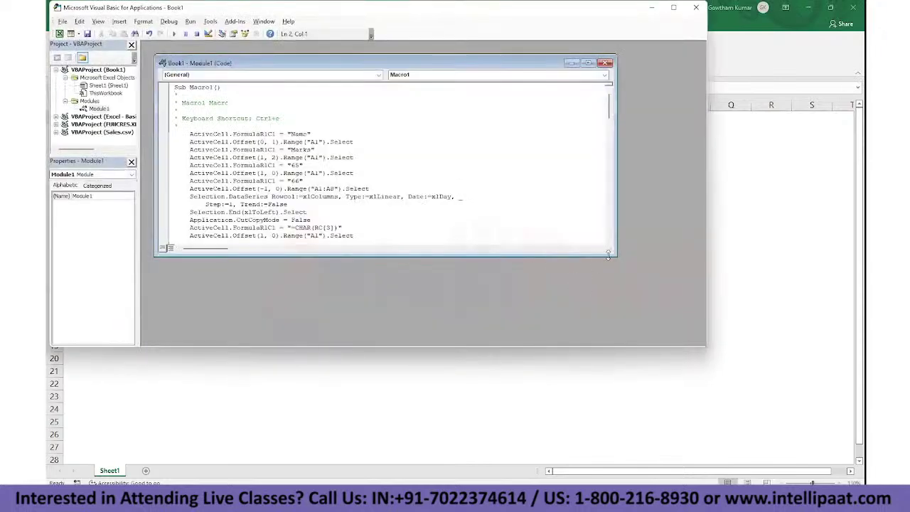
left_click_drag(609, 255, 625, 337)
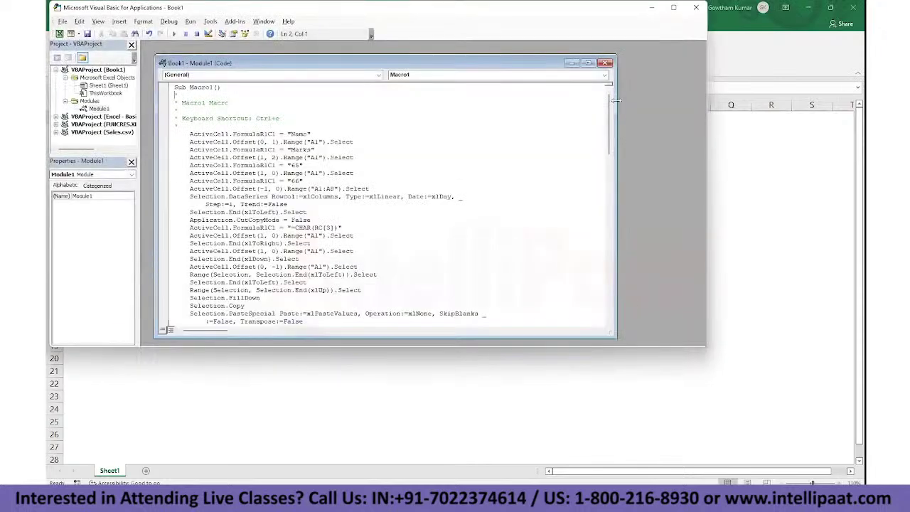
left_click(588, 63)
left_click(673, 8)
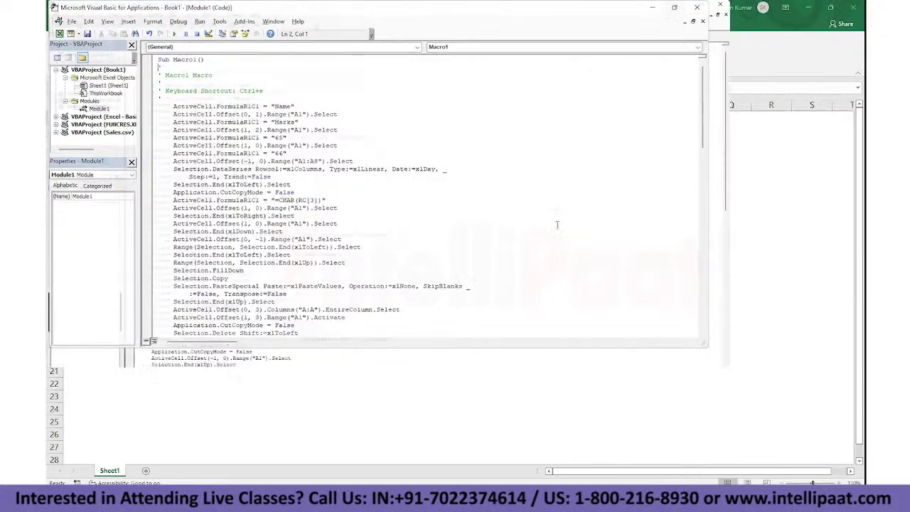
Step: Examine Macro1's recorded code, from the cell entries and fills to the border, gridline and header formatting statements
scroll(202, 350, "down", 20)
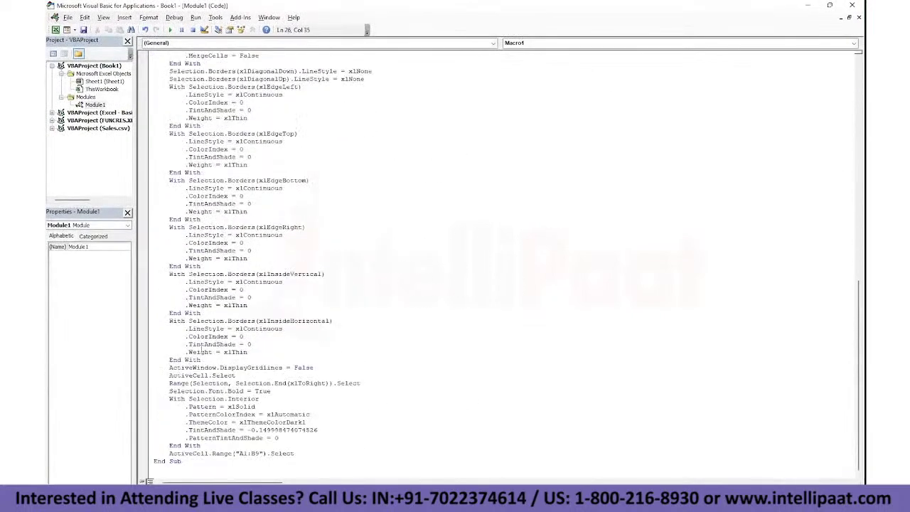
left_click_drag(185, 328, 352, 355)
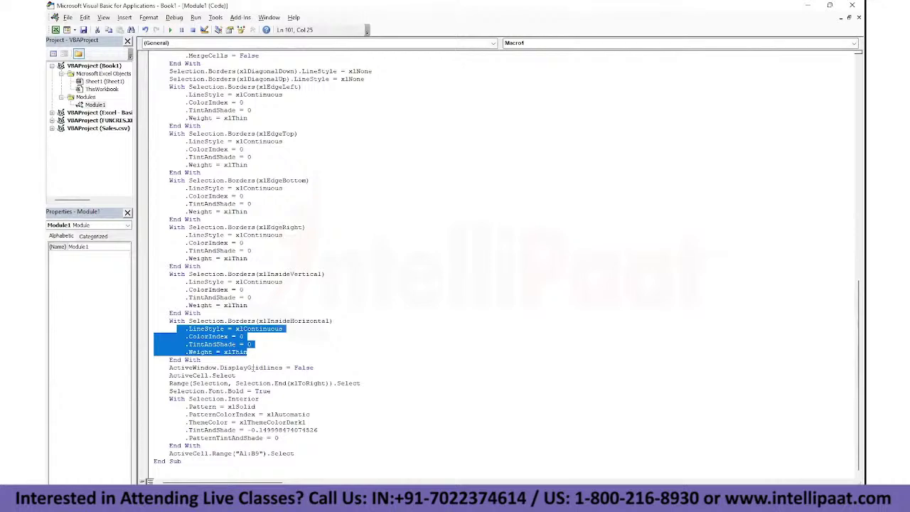
left_click(250, 367)
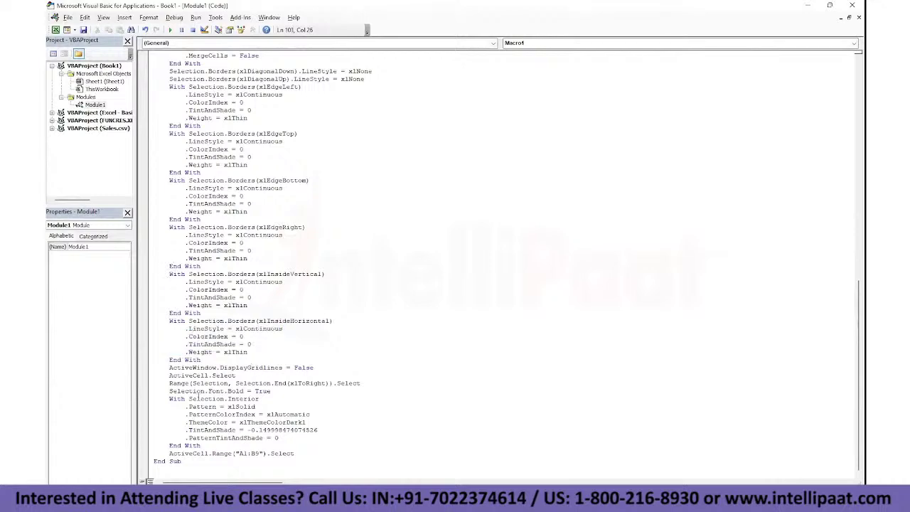
scroll(262, 343, "up", 20)
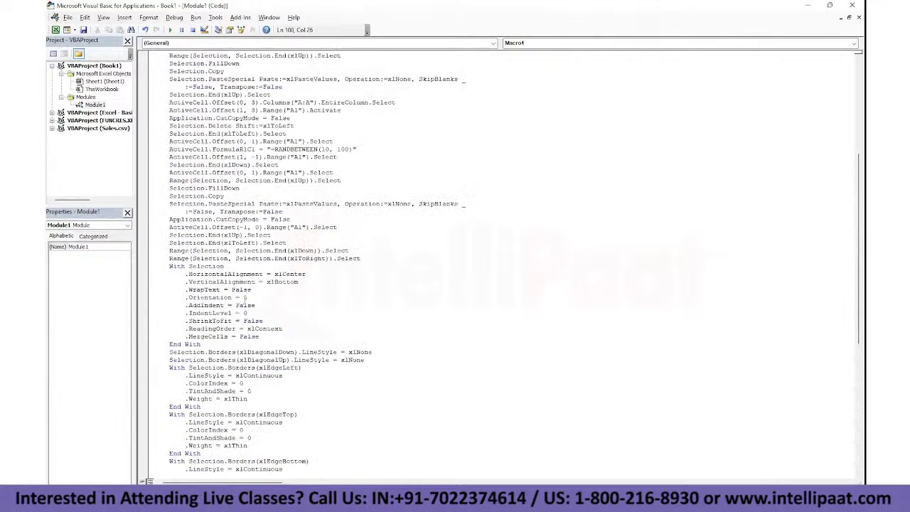
left_click_drag(171, 95, 314, 393)
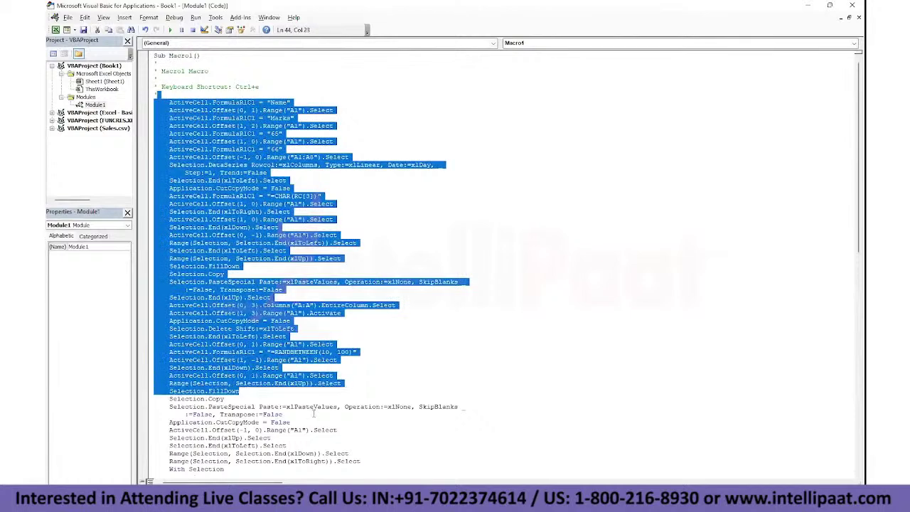
left_click(314, 414)
scroll(312, 403, "down", 14)
scroll(311, 402, "down", 6)
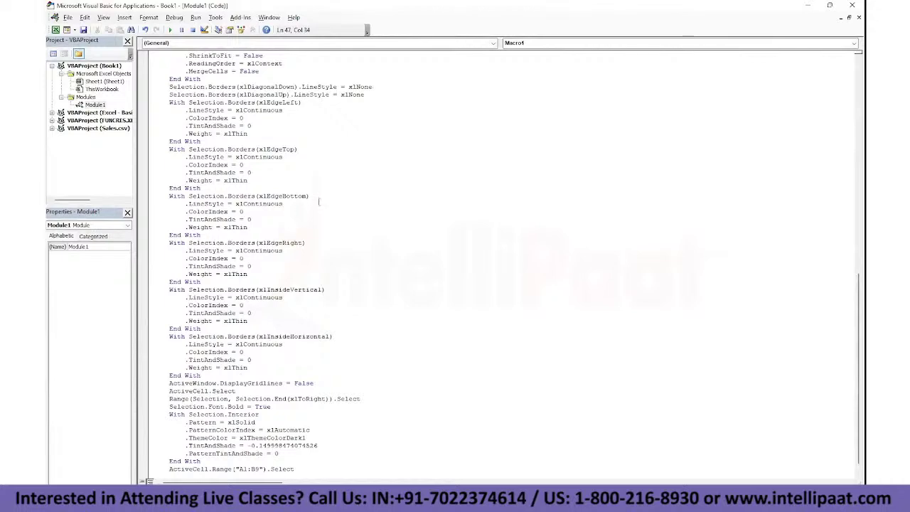
left_click_drag(318, 198, 200, 181)
left_click(313, 266)
key("alt+F11")
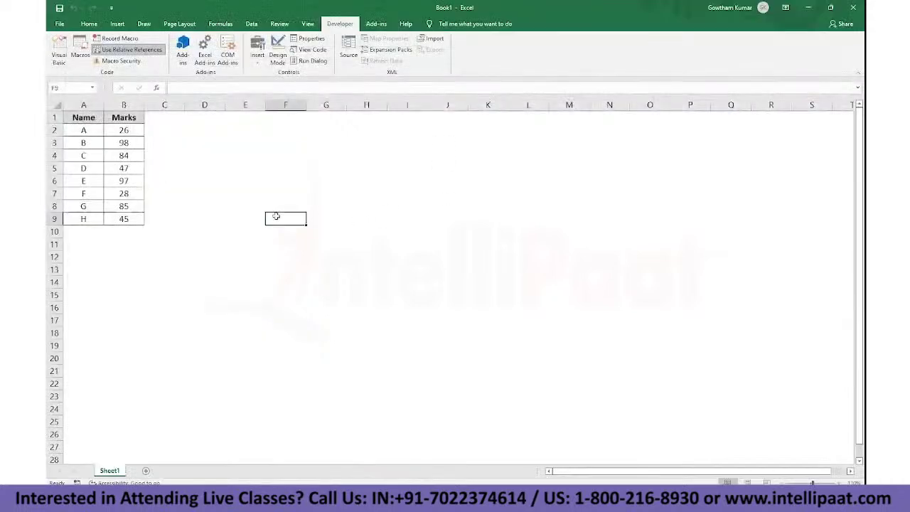
key("alt+F11")
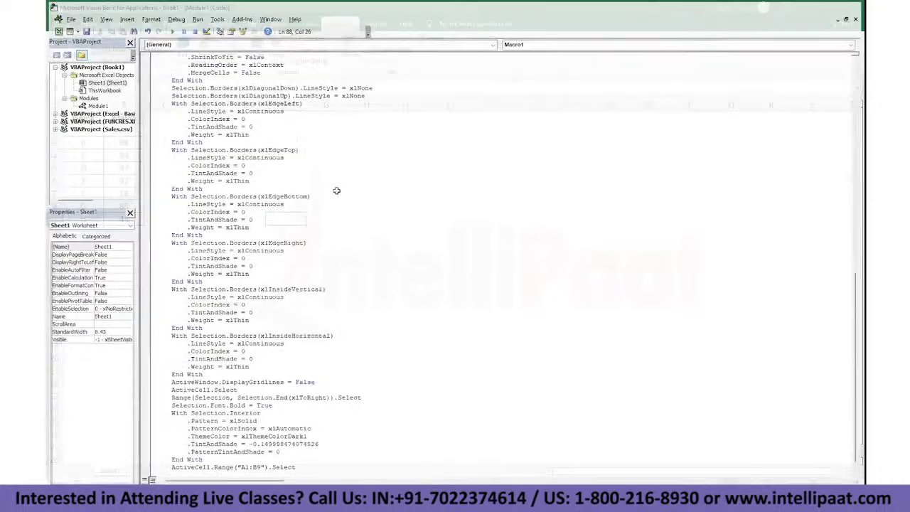
key("alt+F11")
left_click(181, 207)
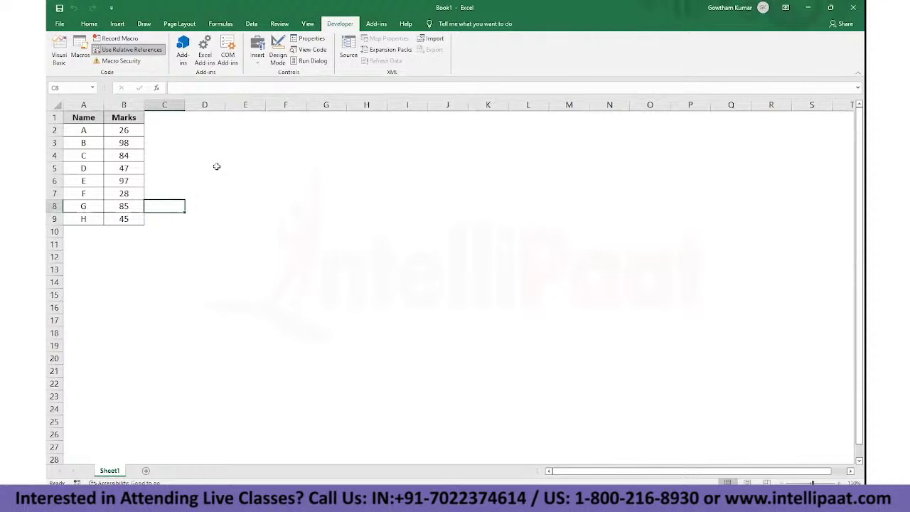
left_click(242, 142)
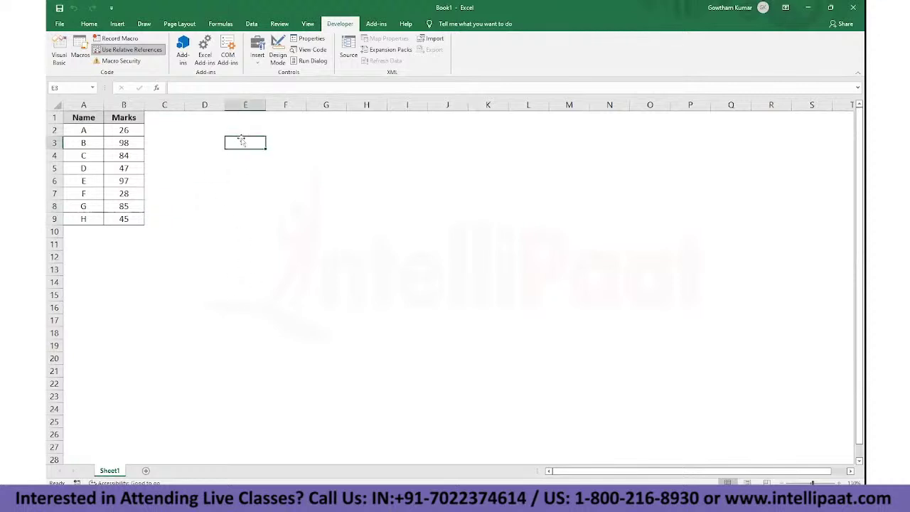
left_click(249, 119)
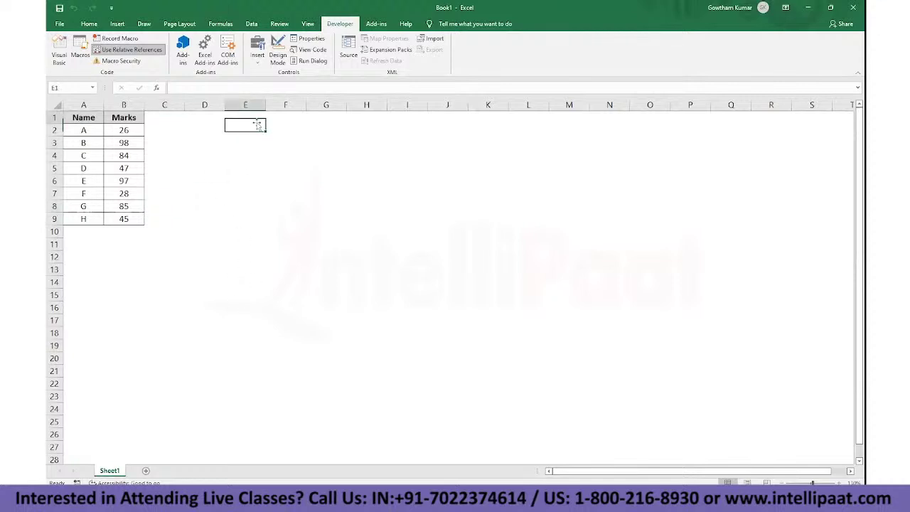
Step: Open Sheet1's code module in the Visual Basic editor and create a Sub procedure named hello
left_click(60, 54)
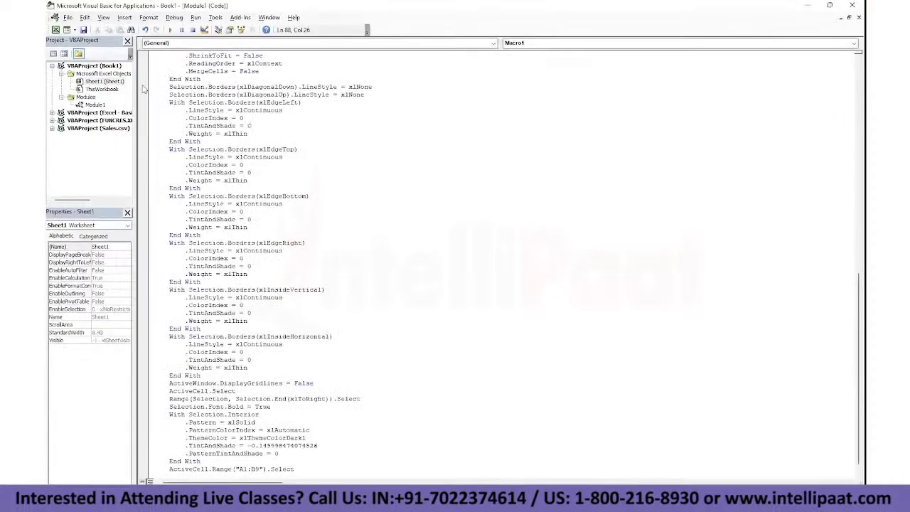
double_click(105, 81)
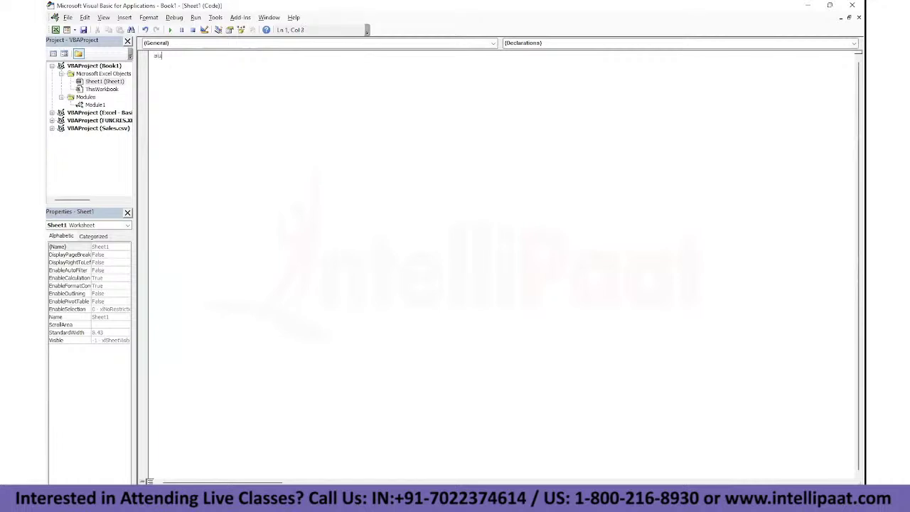
type("sub hello")
key("Return")
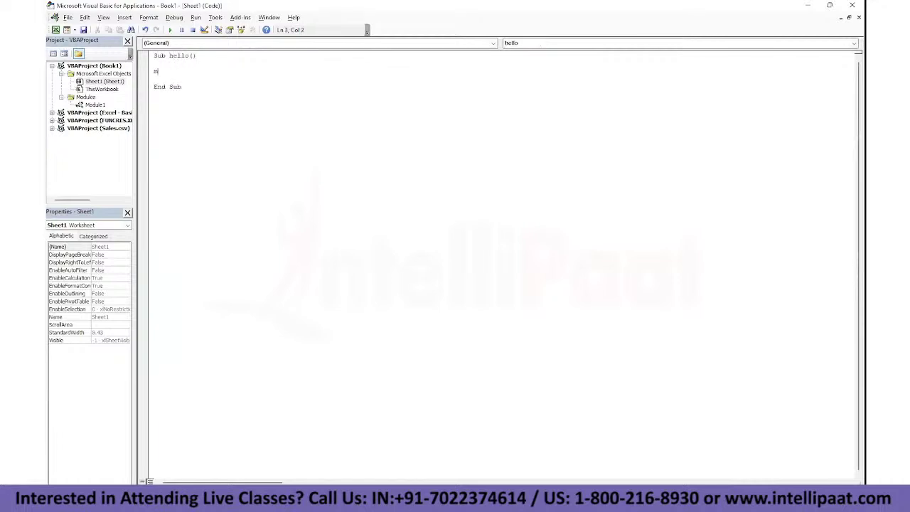
Step: Add a MsgBox statement to the hello procedure with the text "Hello World!! Welcome to Intellipaat Excel Webinar"
type("msgbox")
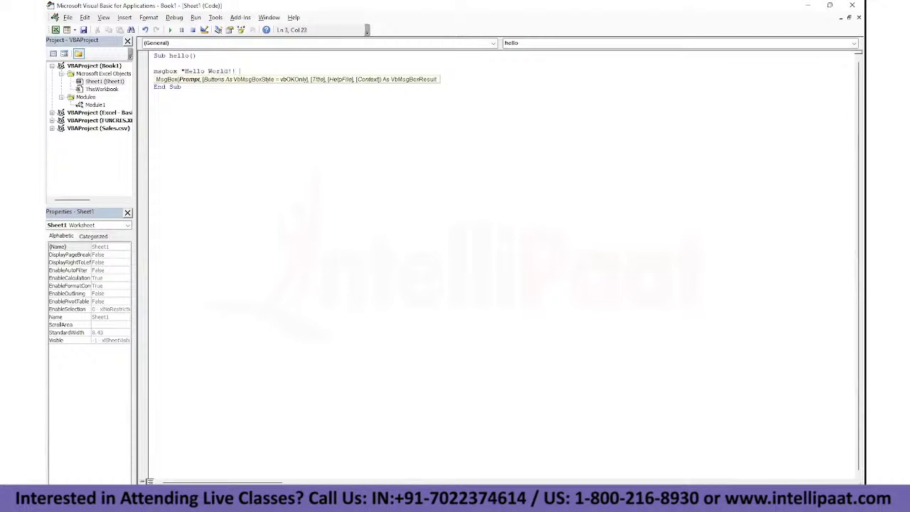
type("\"Hello World!! Welcome to")
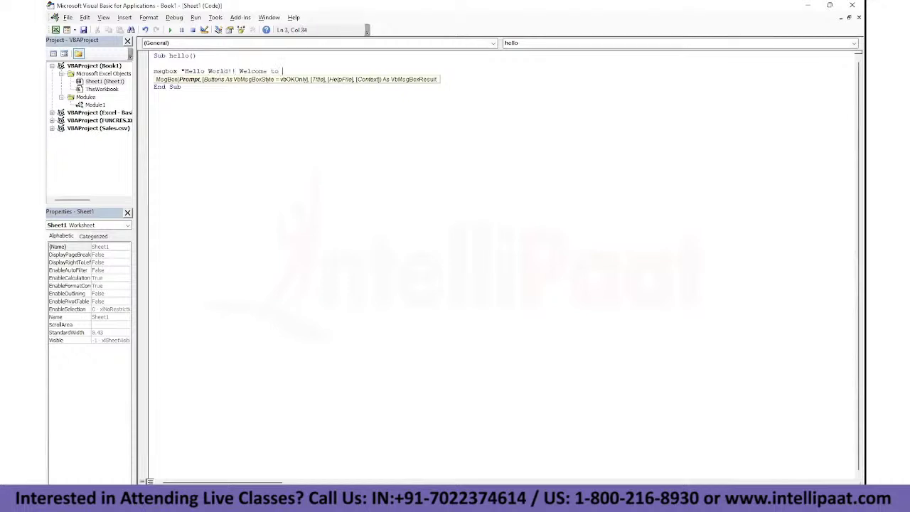
type(" Intellipaat")
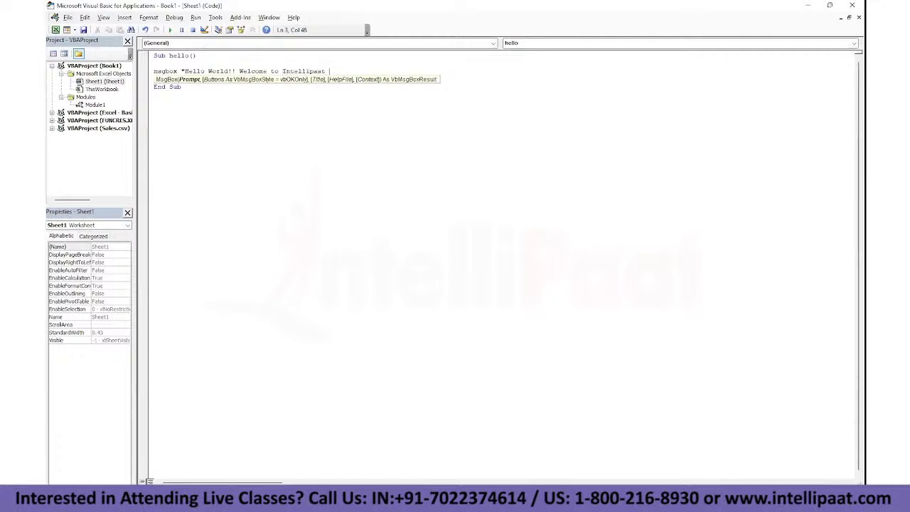
type(" Excel Webinar\"(")
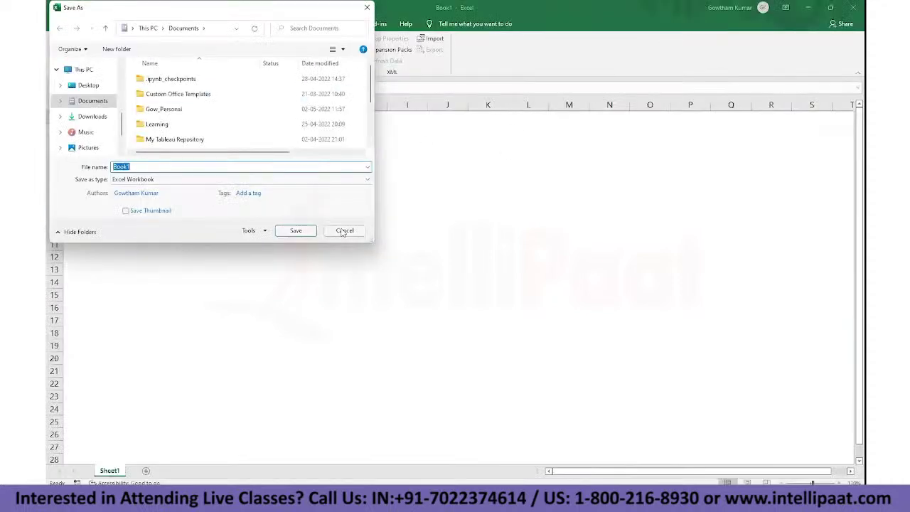
Step: Cancel saving the workbook, leave the Visual Basic editor and run Macro1 on Sheet1
left_click(345, 230)
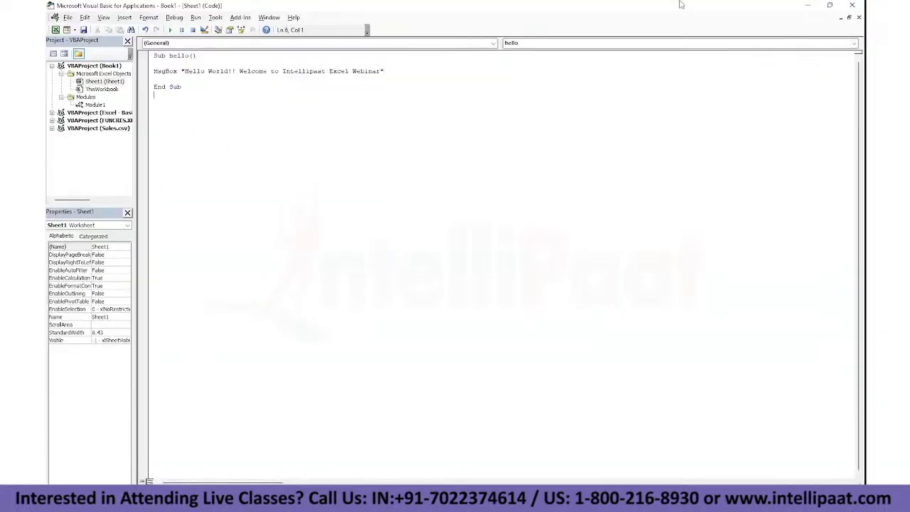
left_click(853, 5)
left_click(80, 51)
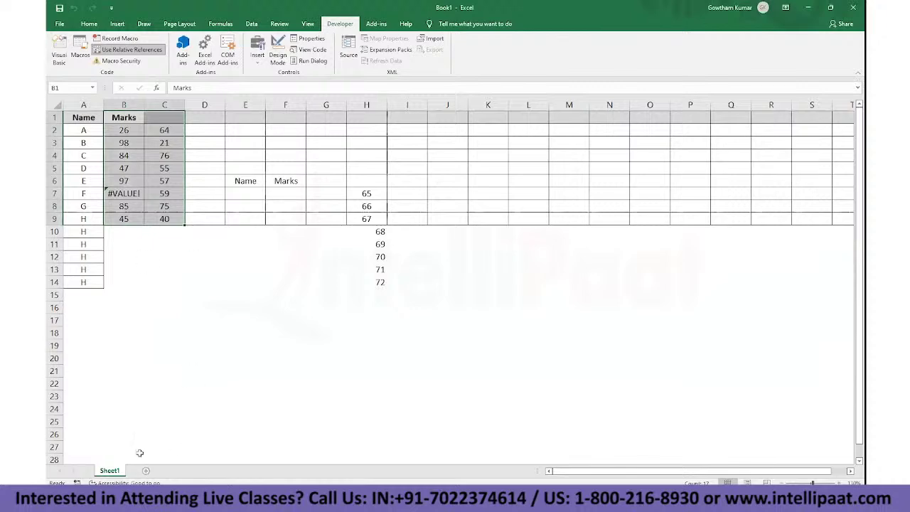
Step: Delete columns B through H, which hold the marks and the stray macro output on Sheet1
left_click(157, 257)
key("ctrl+space")
key("Left")
key("ctrl+space")
key("ctrl+minus")
key("ctrl+minus")
key("ctrl+minus")
key("ctrl+minus")
key("ctrl+minus")
key("ctrl+minus")
key("ctrl+minus")
key("ctrl+Up")
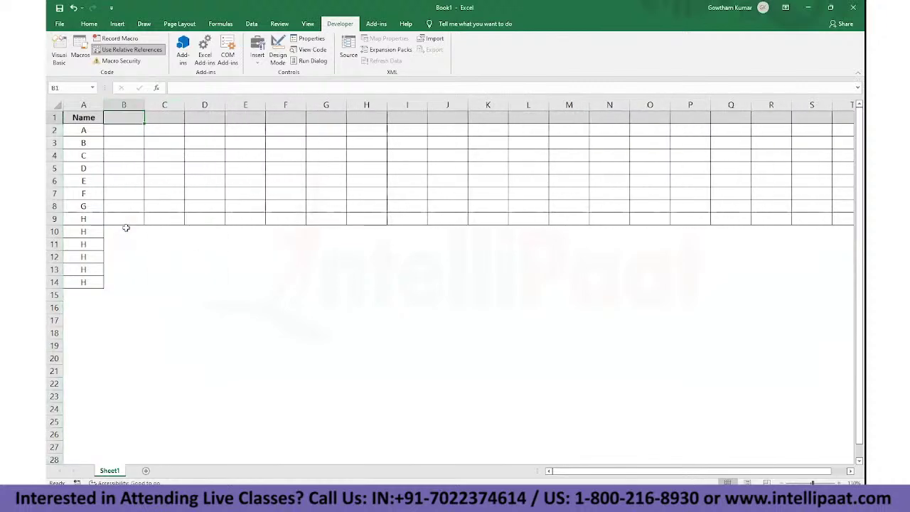
Step: Remove all borders from the empty cells in rows 1 to 9, from column B through the last column
key("shift+Down")
key("shift+Down")
key("shift+Down")
key("shift+Down")
key("shift+Down")
key("shift+Down")
key("shift+Down")
key("shift+Down")
key("shift+Down")
key("shift+Down")
key("shift+Up")
key("shift+Up")
key("ctrl+shift+Right")
key("alt+h")
key("ctrl+BackSpace")
key("alt+h")
key("b")
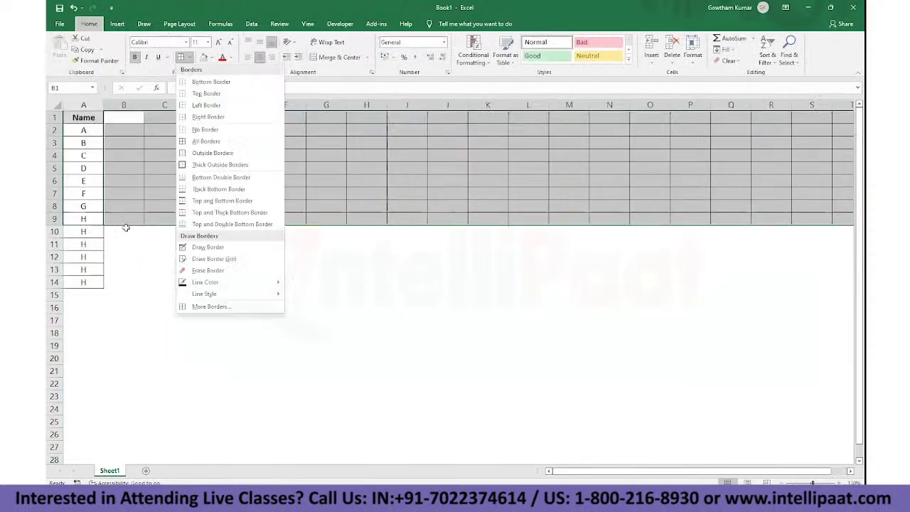
key("n")
Step: Apply all borders to the Name column, cells A1 through A14
key("Left")
key("ctrl+shift+Down")
key("alt+h")
key("b")
key("a")
Step: Clear the repeated H entries in A10 through A14 and return to cell A1
key("ctrl+Down")
key("shift+Up")
key("shift+Up")
key("shift+Up")
key("shift+Up")
key("Delete")
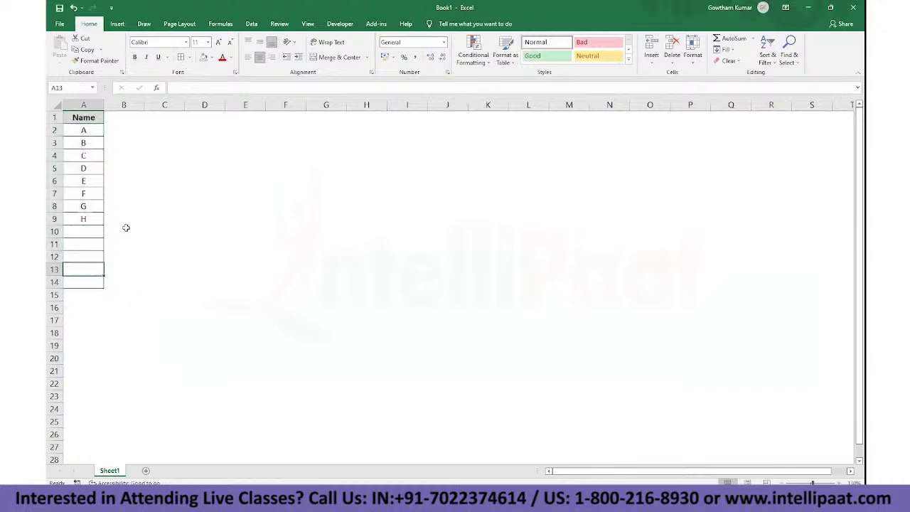
key("ctrl+Up")
key("ctrl+Up")
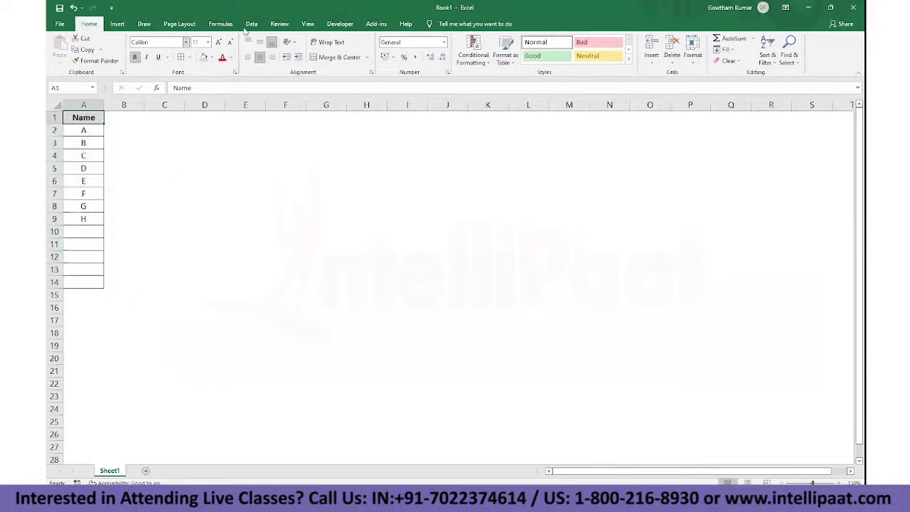
Step: Run the Sheet1.hello macro and dismiss its message box
left_click(340, 23)
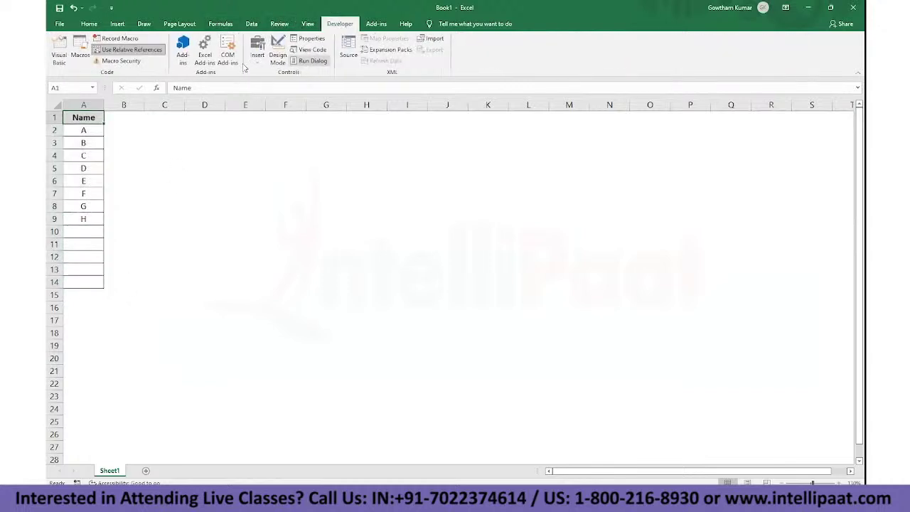
left_click(81, 50)
left_click(387, 180)
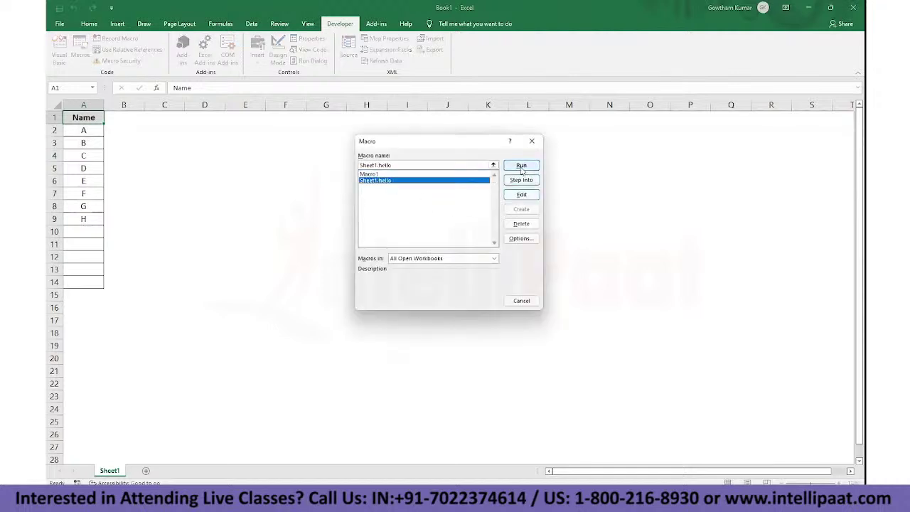
left_click(522, 165)
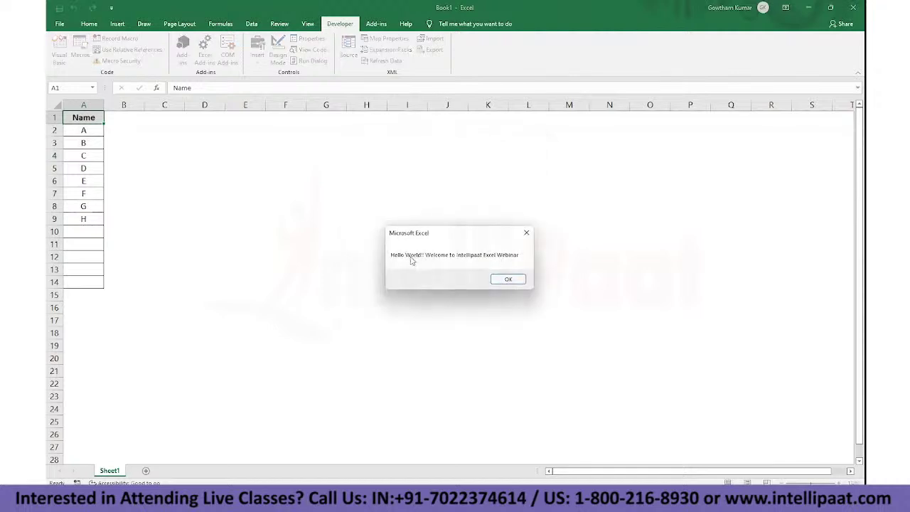
left_click(515, 283)
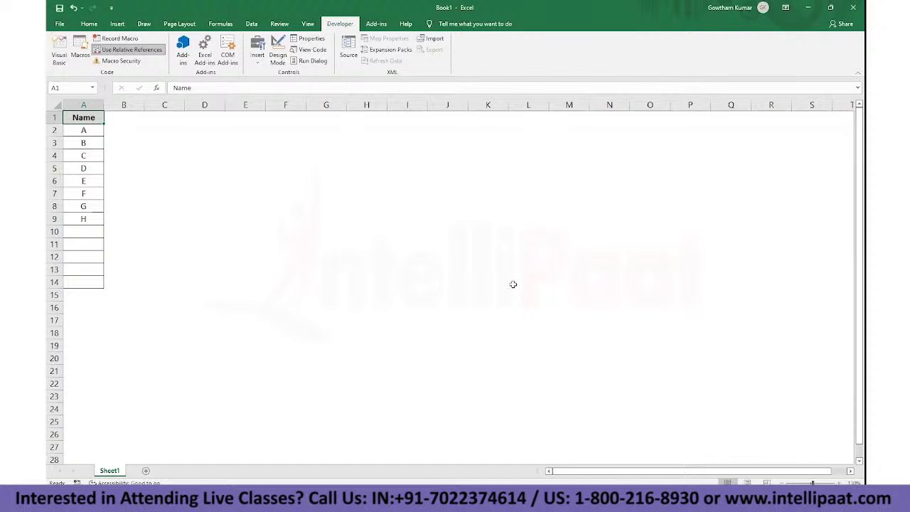
Step: Close the Book1 workbook without saving its changes
left_click(117, 24)
left_click(204, 168)
left_click(138, 219)
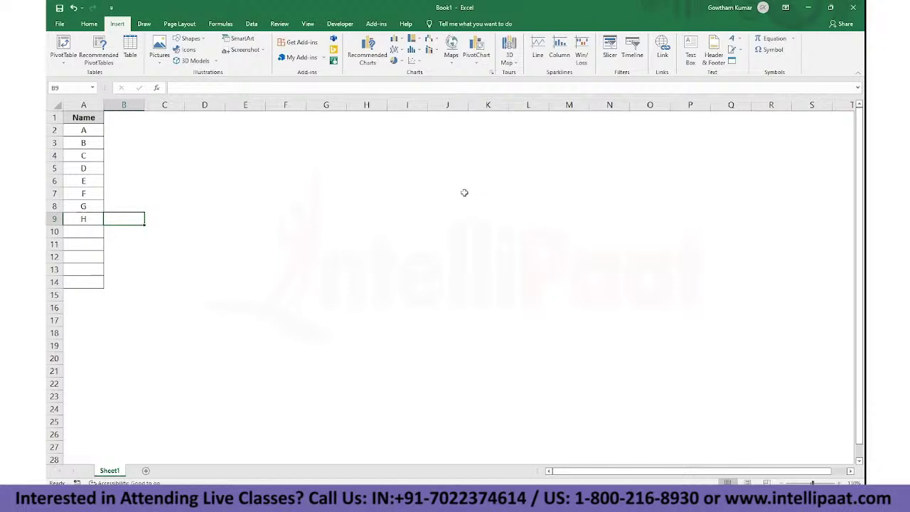
left_click(852, 8)
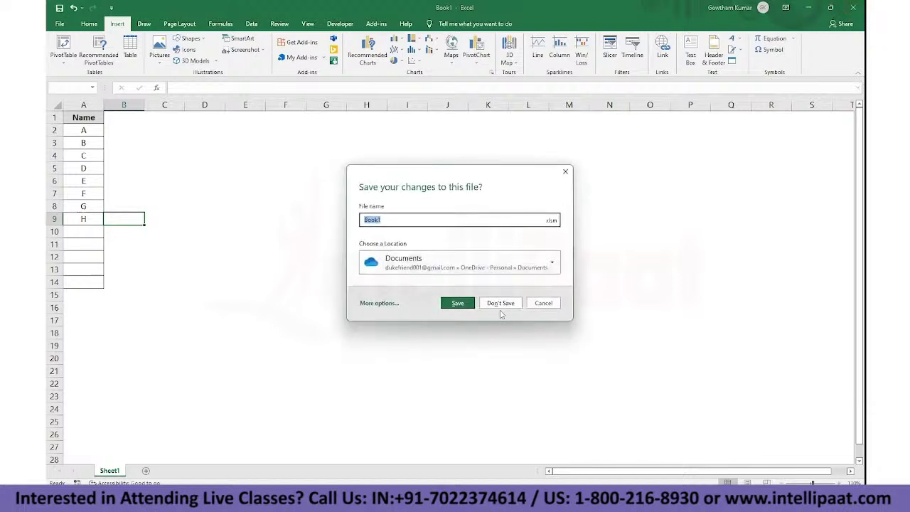
left_click(500, 303)
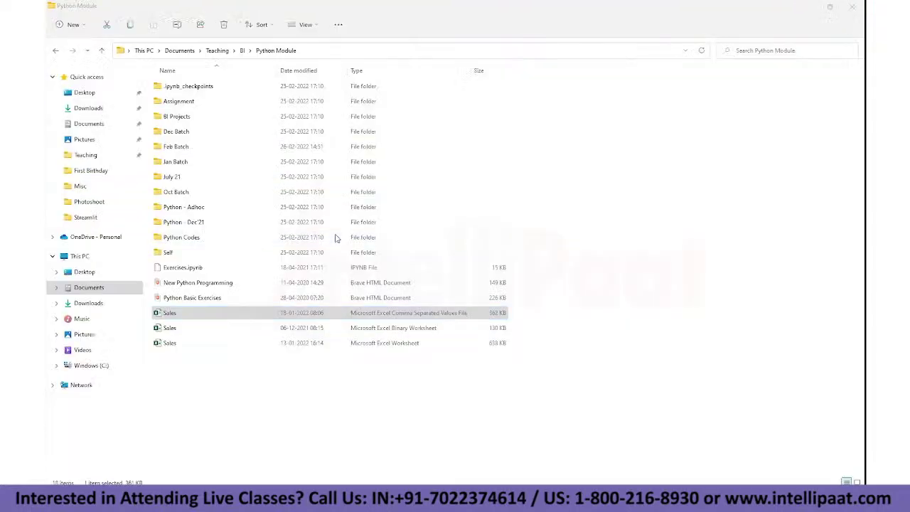
Step: Open the Dashboard workbook from the Excel Module folder inside Teaching > BI in File Explorer
left_click(204, 424)
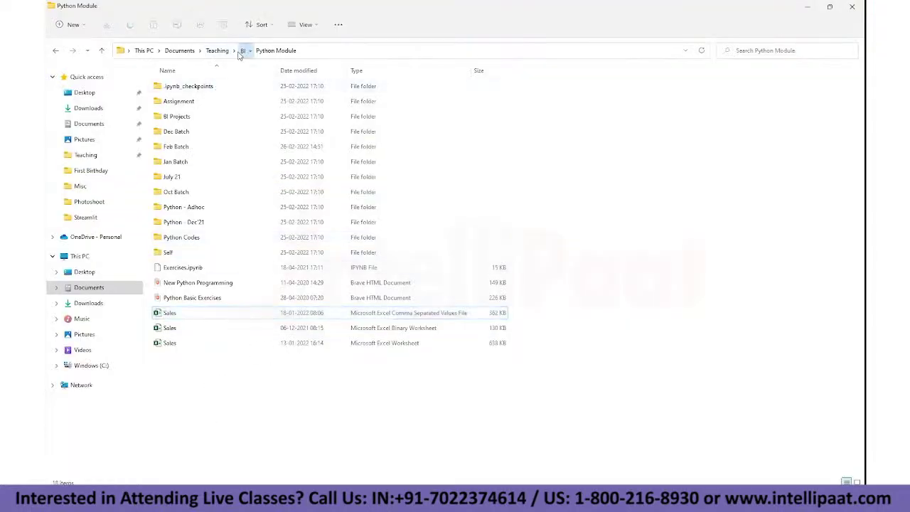
left_click(242, 51)
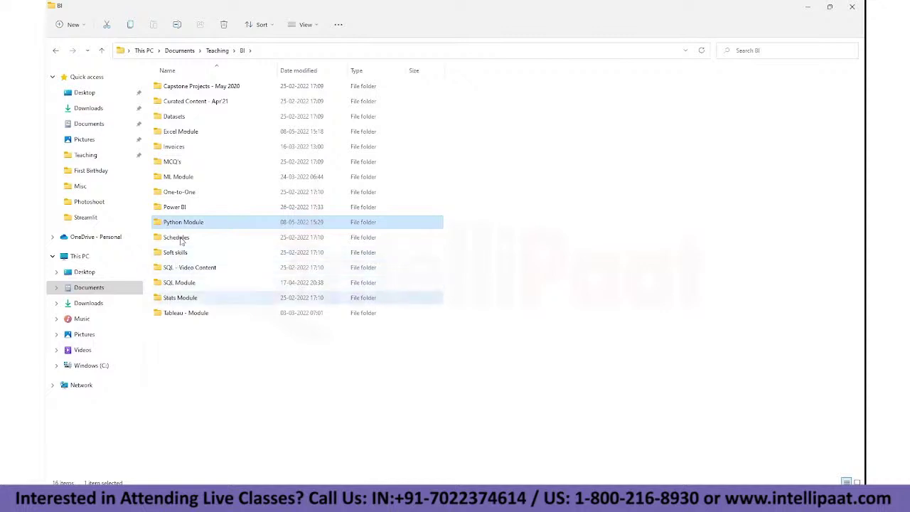
double_click(180, 131)
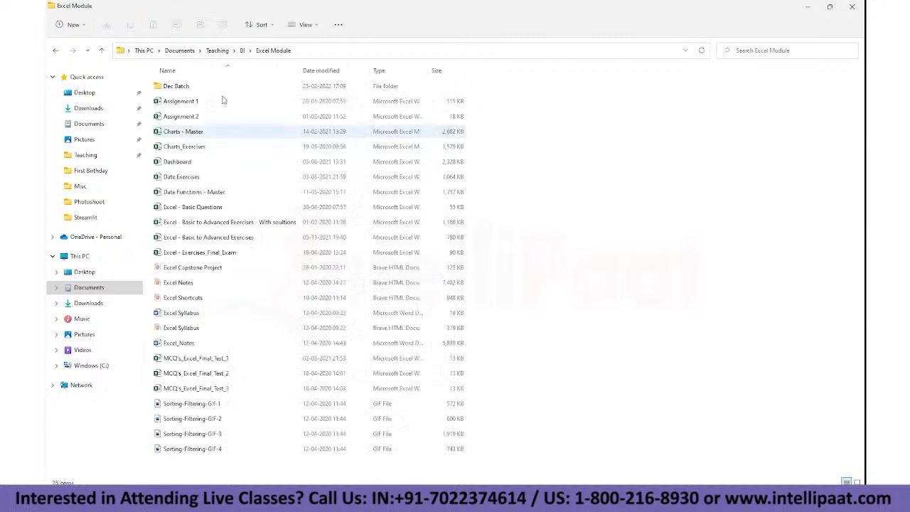
double_click(185, 162)
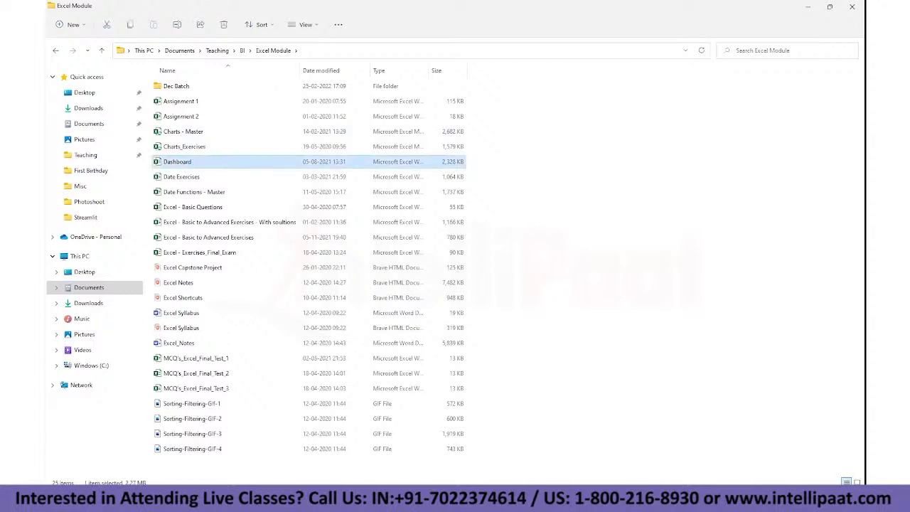
Step: Close the Sales workbook and the Excel - Basic to Advanced workbook, keeping only Dashboard open
left_click(434, 501)
left_click(434, 448)
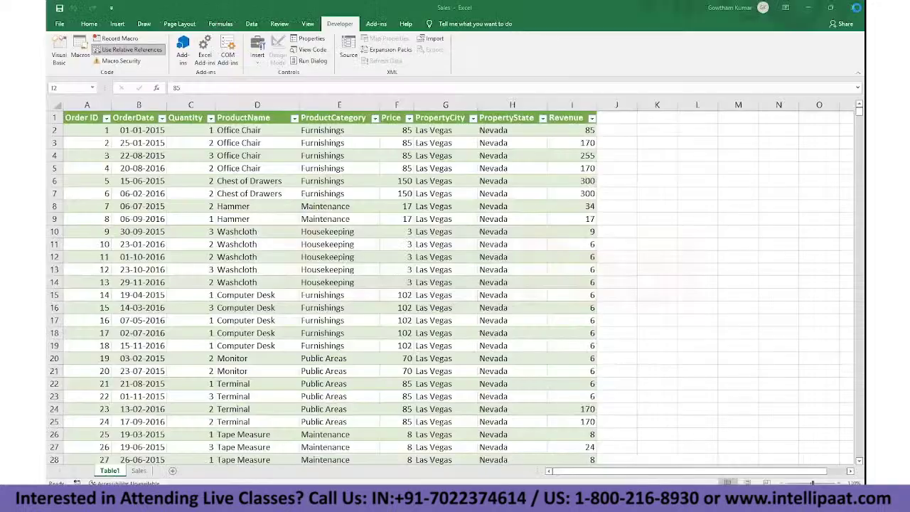
left_click(852, 7)
left_click(454, 260)
left_click(432, 501)
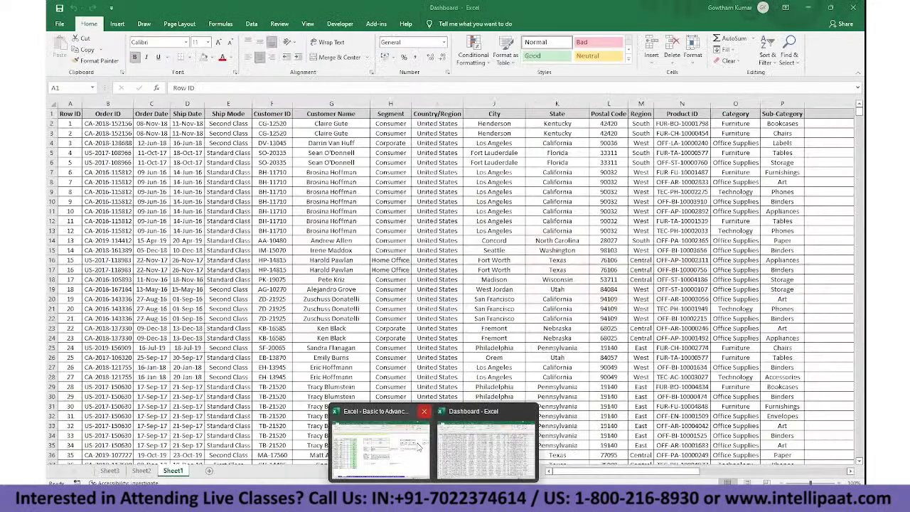
left_click(426, 412)
left_click(453, 261)
left_click(433, 286)
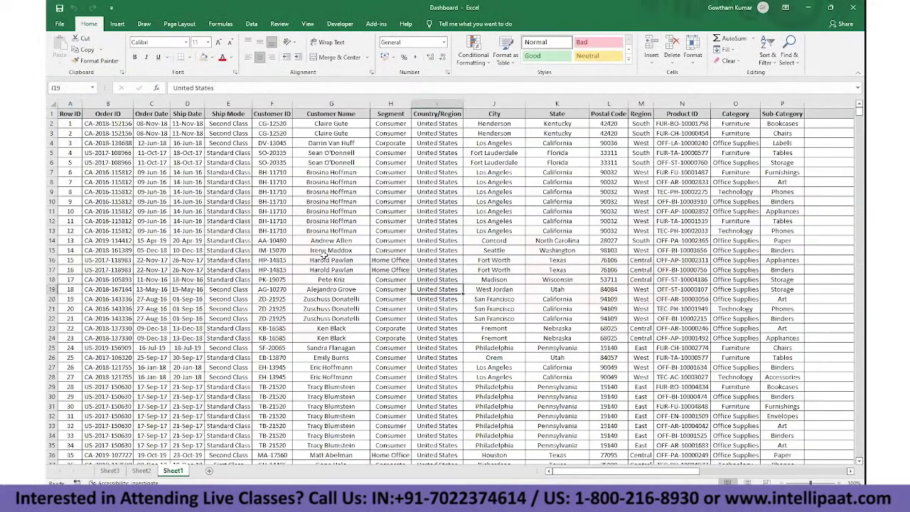
Step: Examine the header row and the full extent of the order data on Sheet1, from Row ID to Profit Ratio
left_click(405, 259)
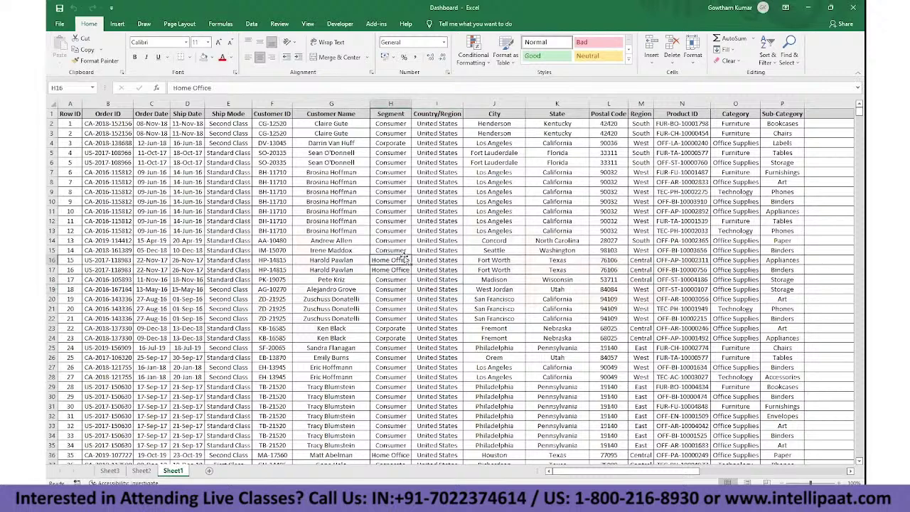
key("ctrl+Up")
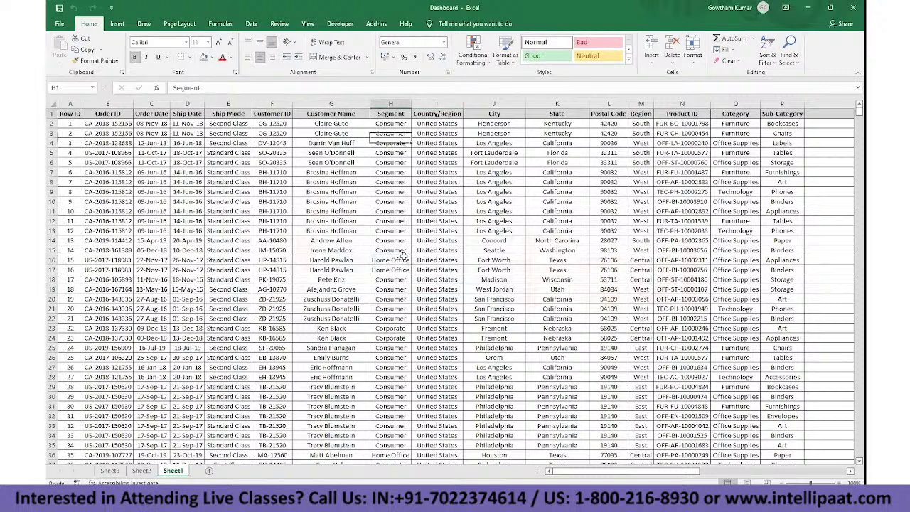
key("ctrl+Left")
key("ctrl+shift+Right")
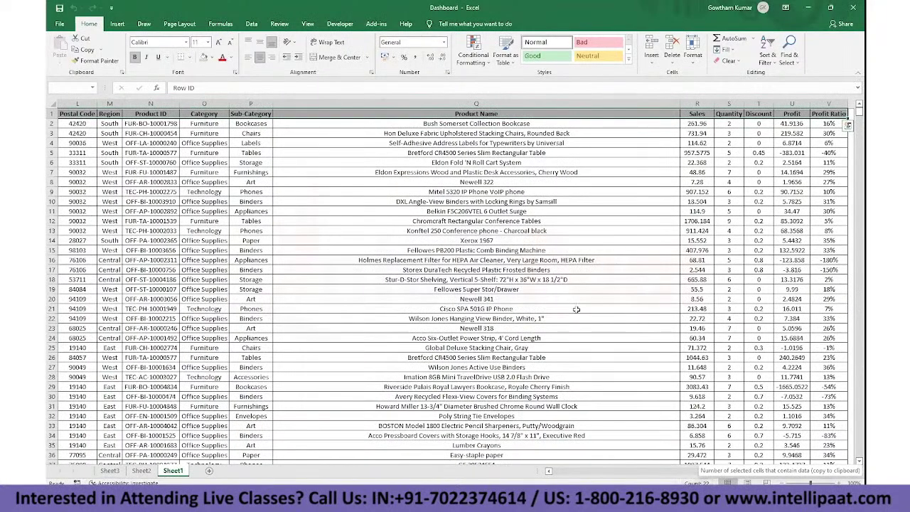
key("ctrl+Home")
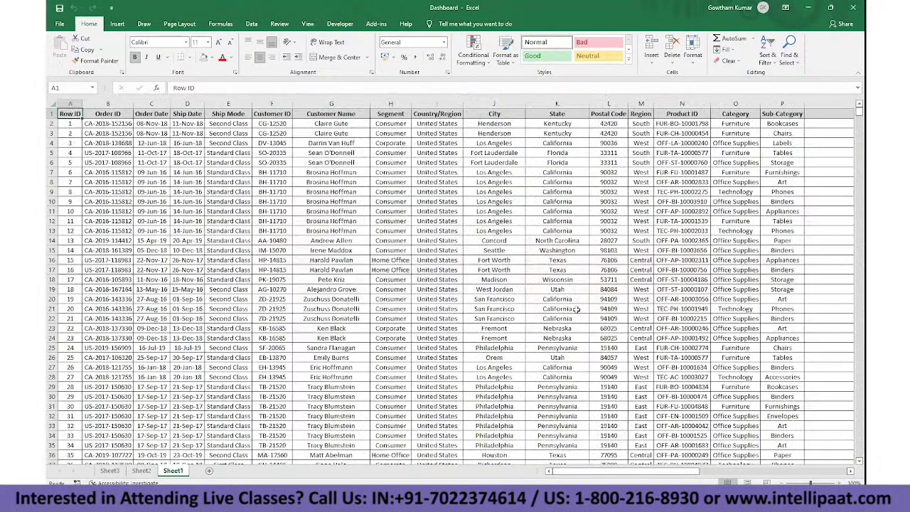
key("ctrl+shift+Down")
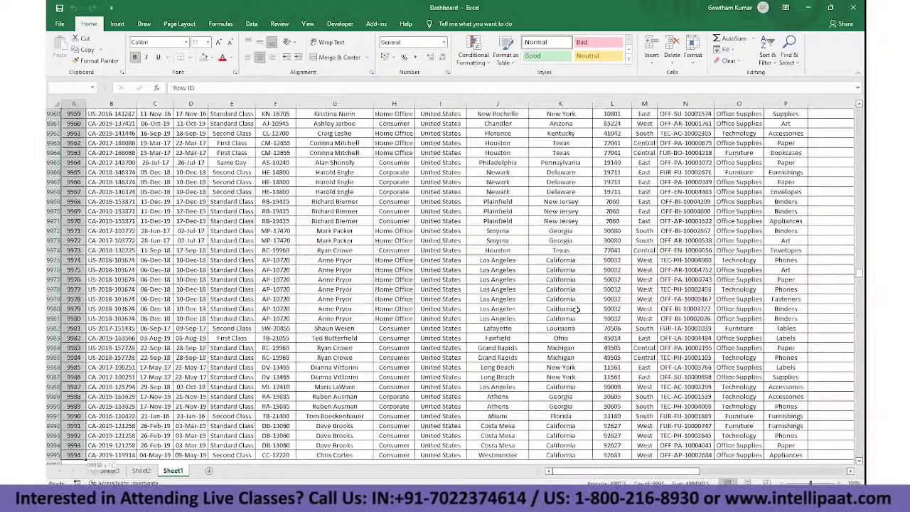
key("ctrl+shift+Right")
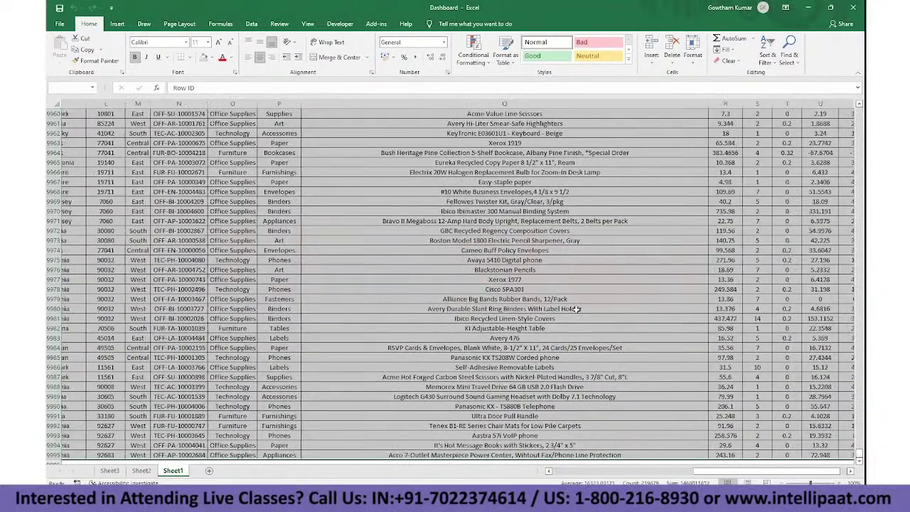
key("ctrl+BackSpace")
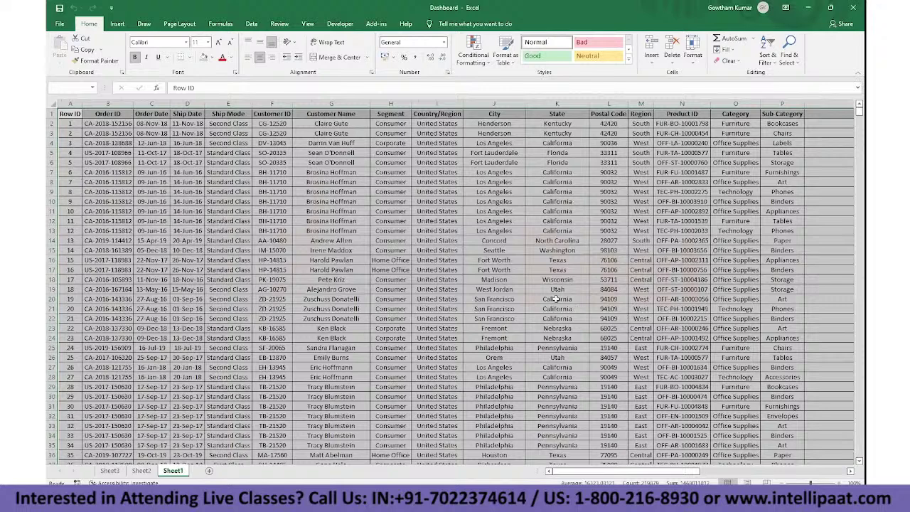
Step: Enlarge the sheet view and autofit the width of the Ship Date column
scroll(562, 295, "up", 3)
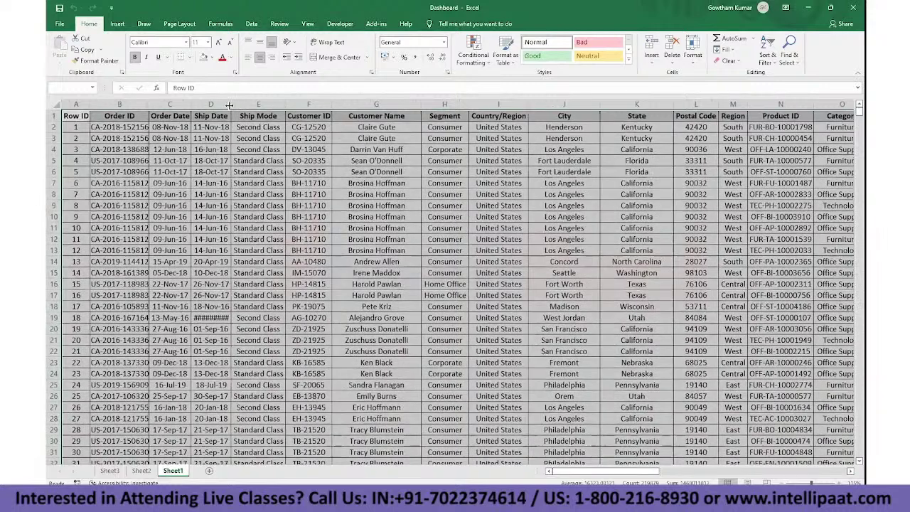
double_click(229, 106)
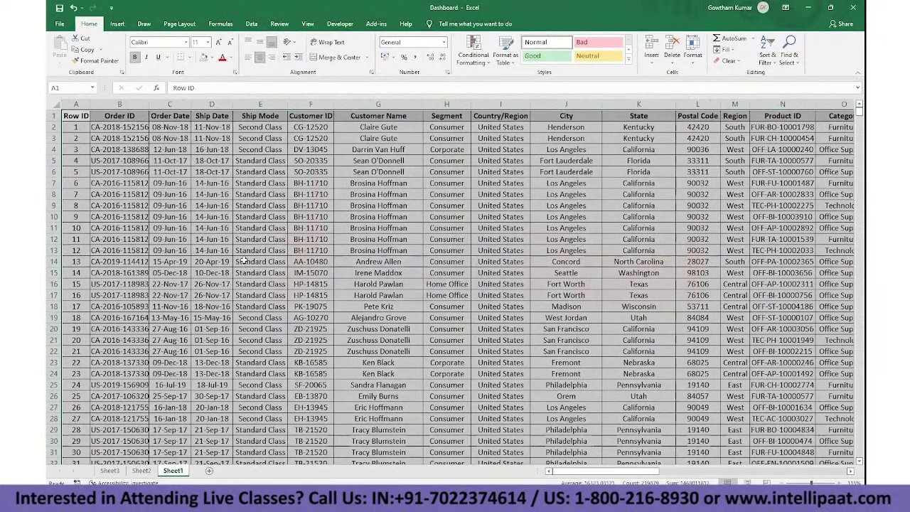
left_click(244, 262)
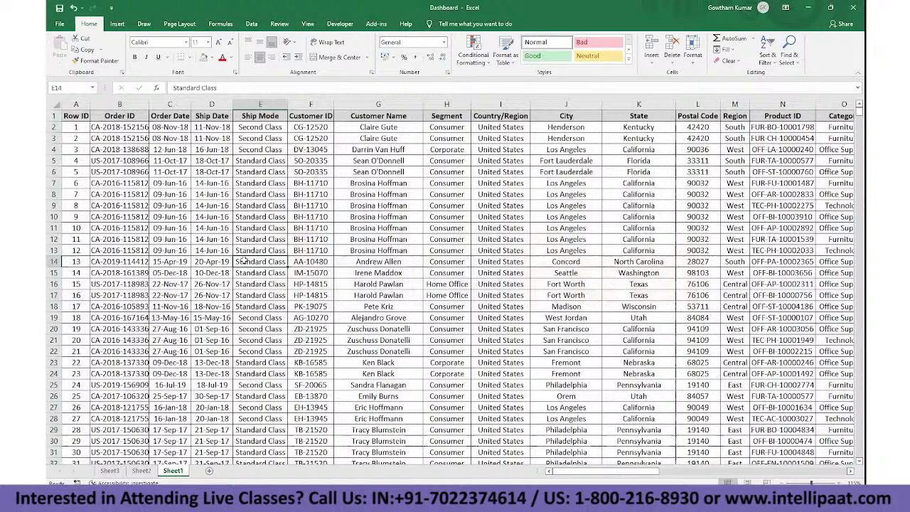
Step: Review the columns through Profit Ratio and the last data rows, ending back at cell A1
key("ctrl+Home")
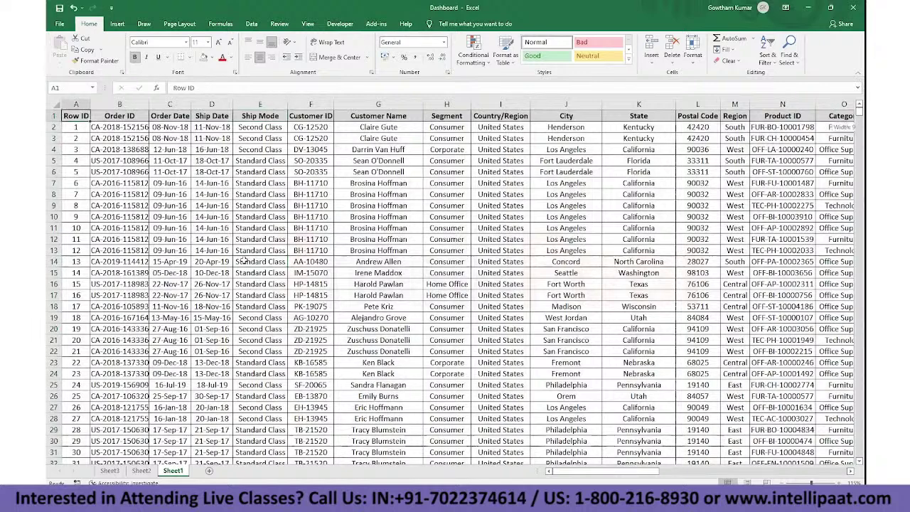
scroll(244, 262, "right", 5)
scroll(244, 262, "right", 2)
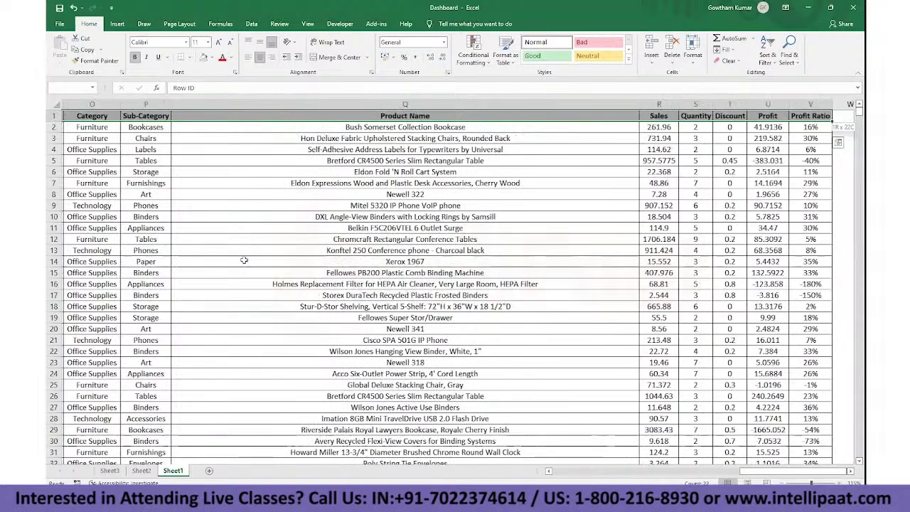
key("ctrl+shift+Down")
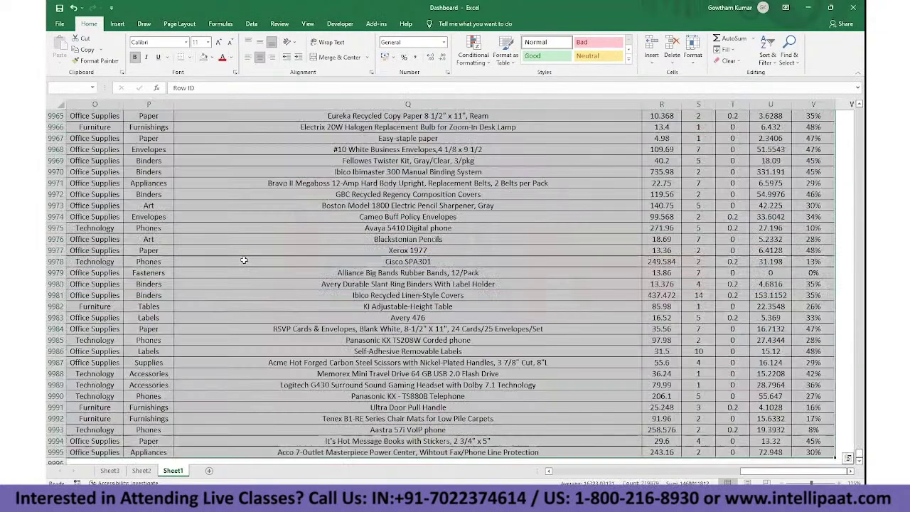
key("ctrl+BackSpace")
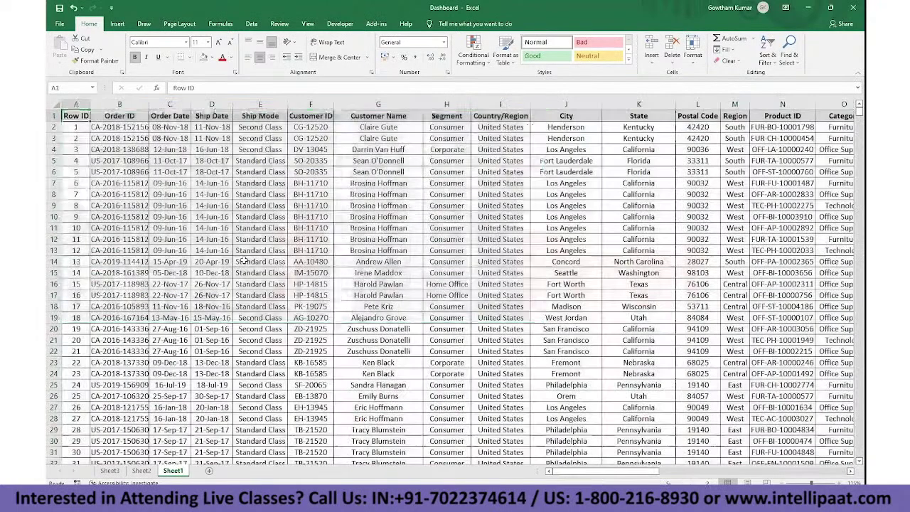
key("ctrl+Home")
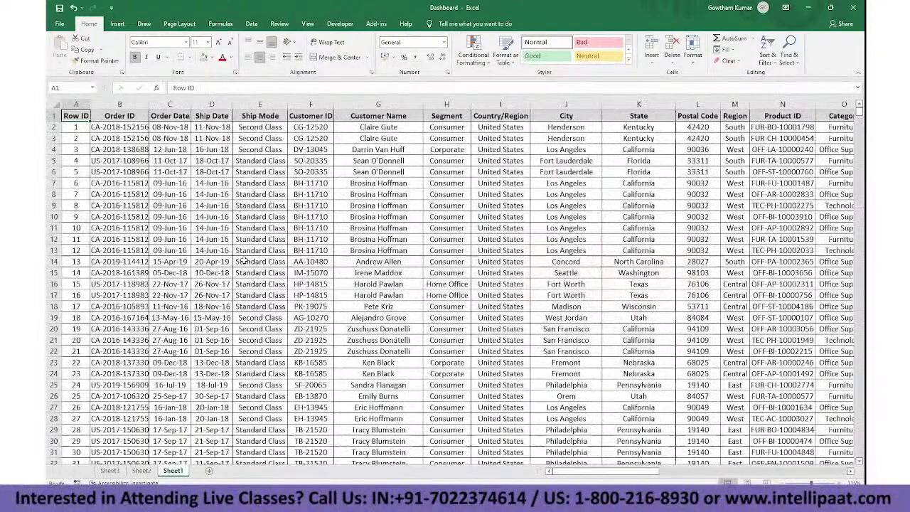
Step: Rename Sheet1 as Data and switch to Sheet2 with the sales pivot tables
key("alt+h")
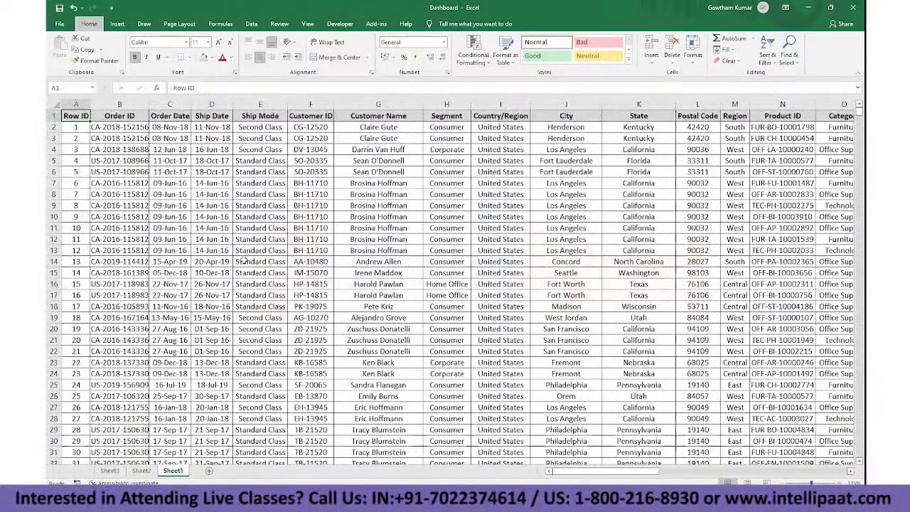
type("orData")
key("Return")
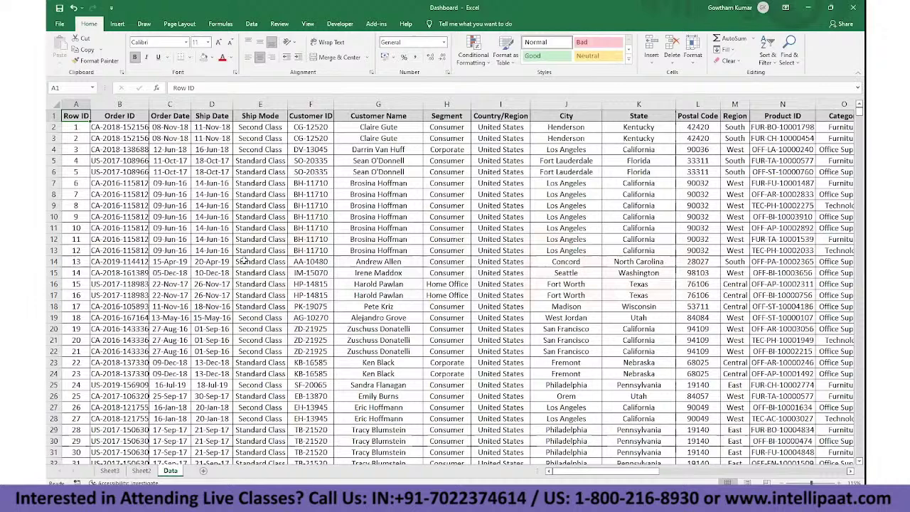
key("ctrl+Page_Up")
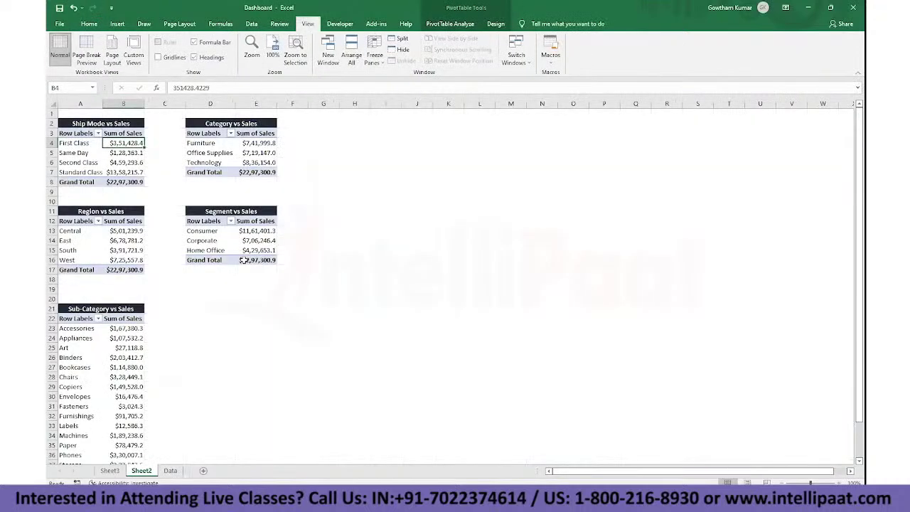
Step: Rename Sheet2 as Data Analysis
key("alt+h")
type("or")
type("S")
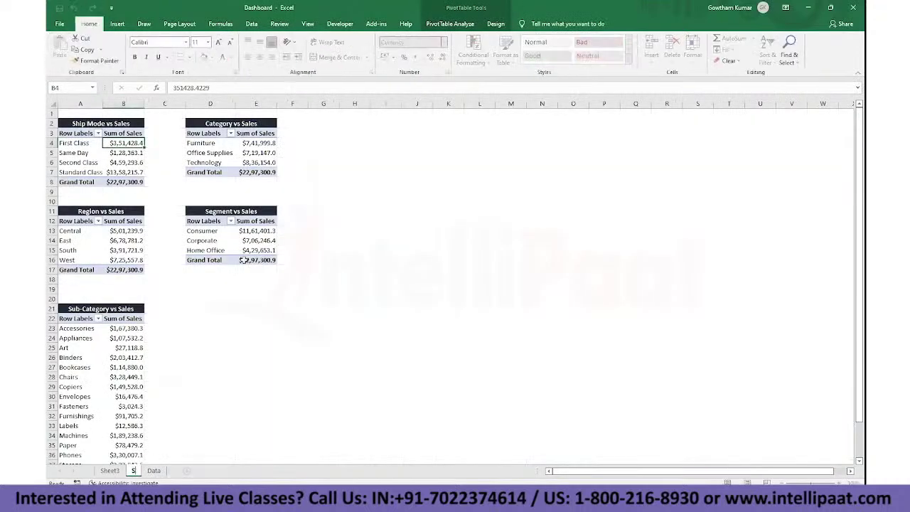
type("ata Analysis")
key("Return")
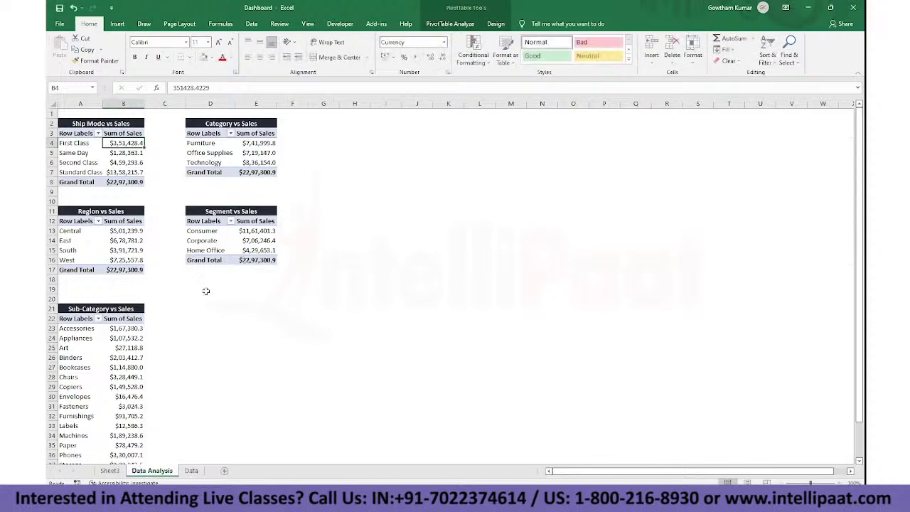
Step: Enlarge the view of the Data Analysis sheet and widen column E so its sales totals fit
scroll(192, 303, "up", 2, "ctrl")
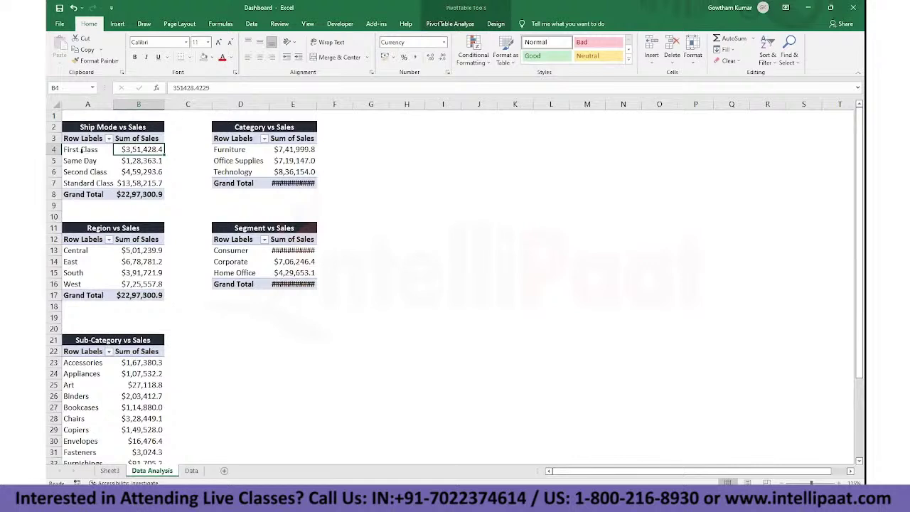
left_click_drag(82, 150, 84, 187)
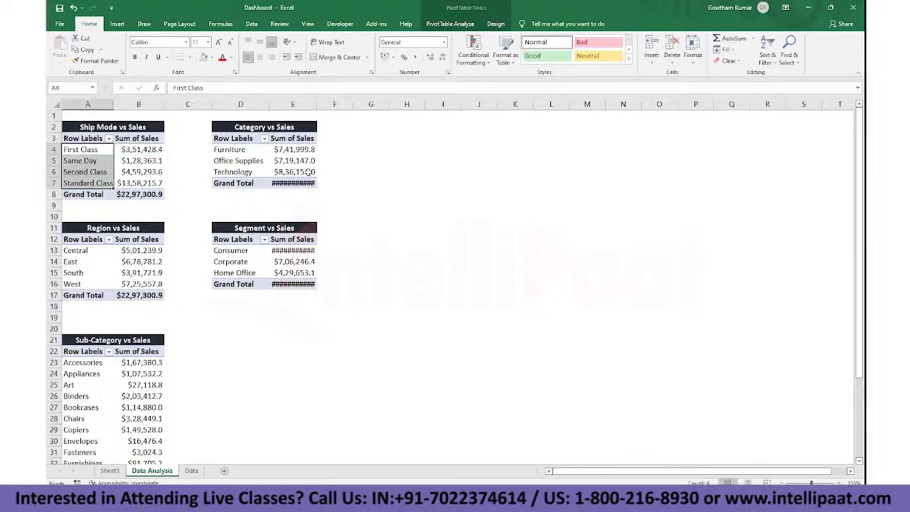
left_click_drag(317, 103, 320, 103)
Step: Examine the row labels and sales figures of the Category, Segment, Region and Sub-Category pivot tables
left_click_drag(229, 149, 231, 184)
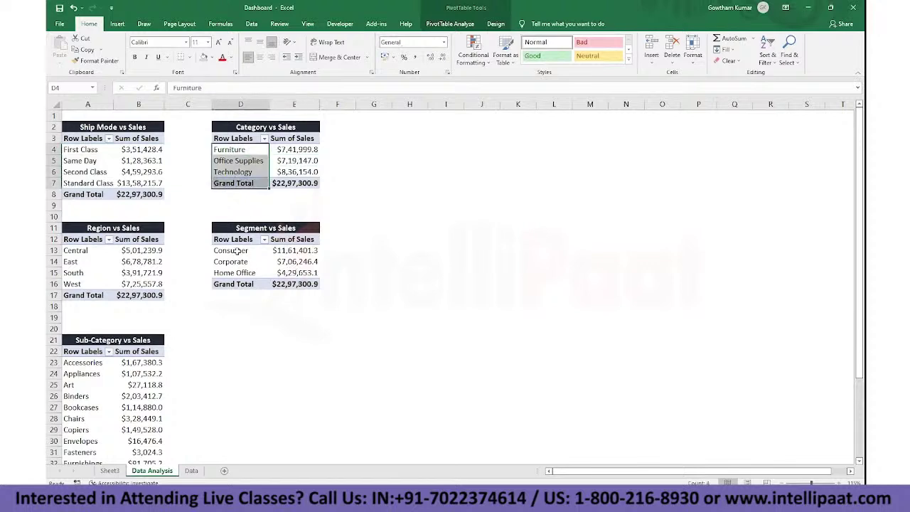
left_click_drag(237, 251, 234, 273)
left_click_drag(294, 250, 295, 273)
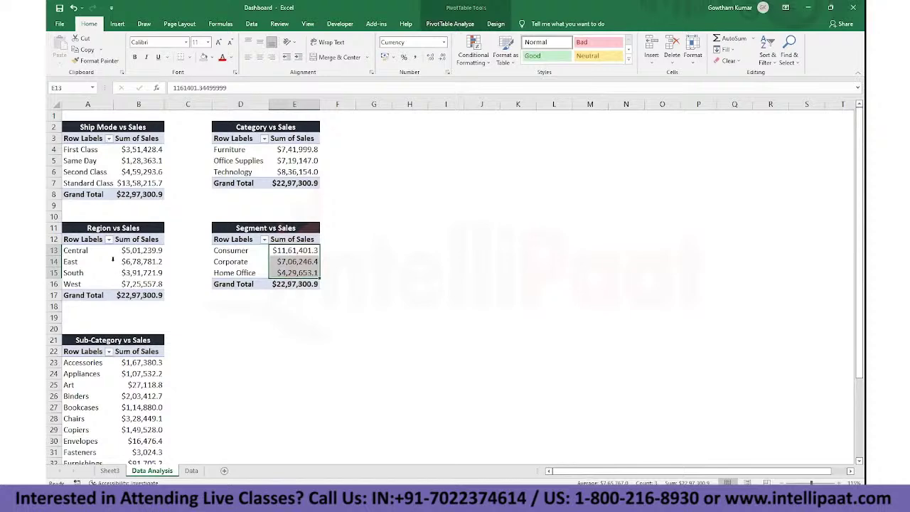
left_click_drag(83, 250, 74, 284)
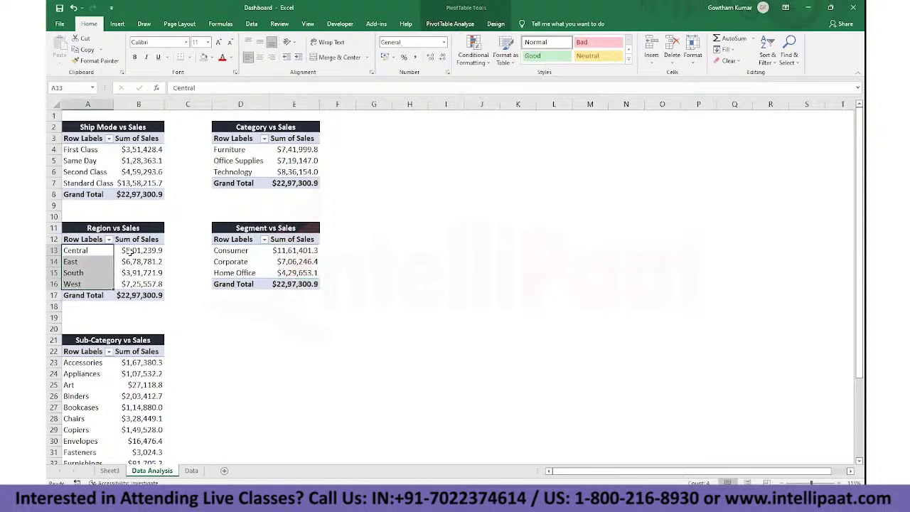
left_click_drag(126, 251, 128, 285)
scroll(86, 234, "down", 4)
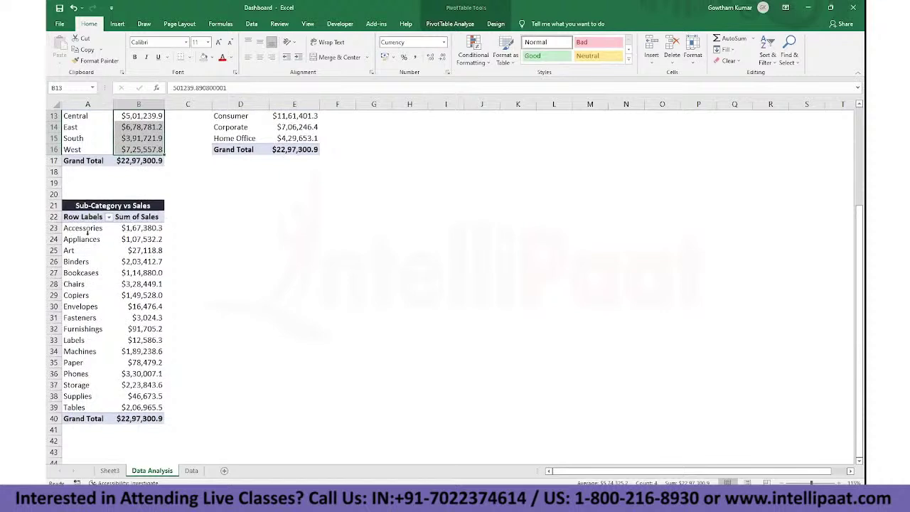
left_click_drag(86, 232, 80, 398)
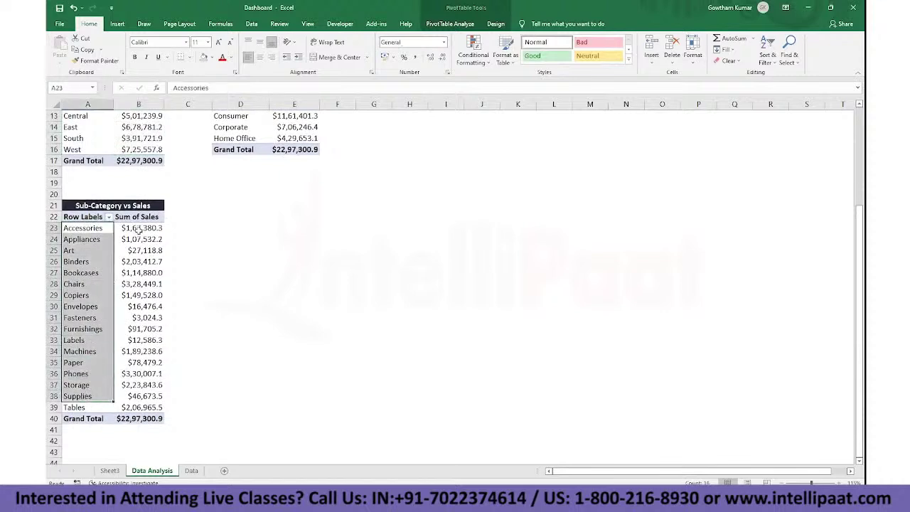
left_click_drag(139, 230, 148, 363)
scroll(246, 234, "up", 4)
left_click(214, 293)
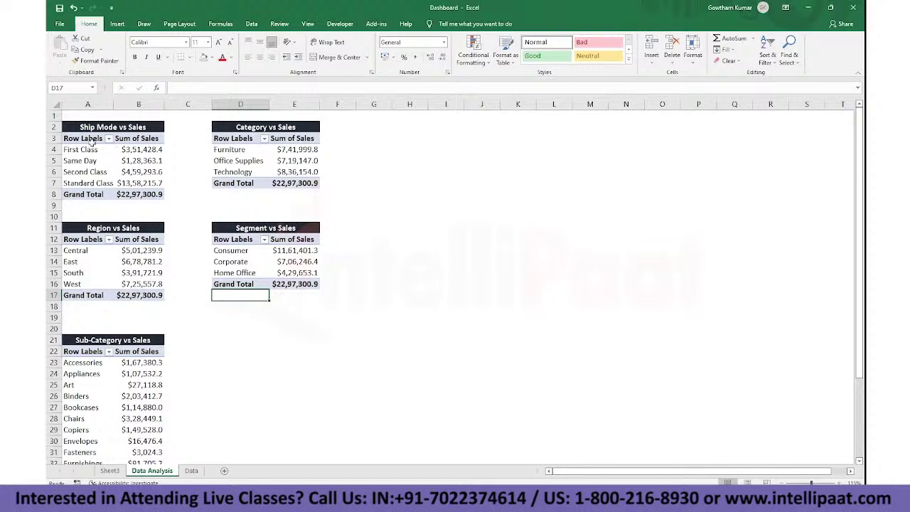
Step: Look over the Ship Mode, Category, Region and Segment pivot tables together, including the Segment grand total
left_click_drag(91, 142, 304, 284)
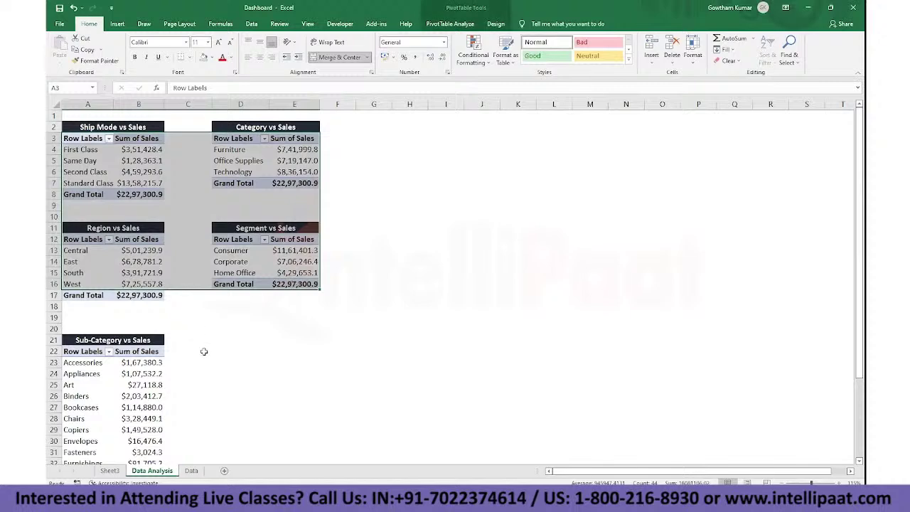
left_click(298, 284)
scroll(288, 283, "down", 1)
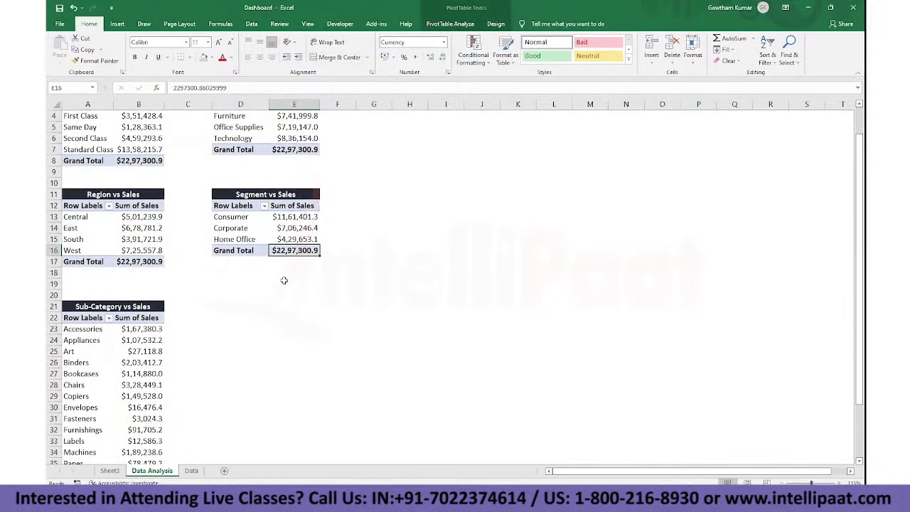
scroll(284, 280, "up", 1)
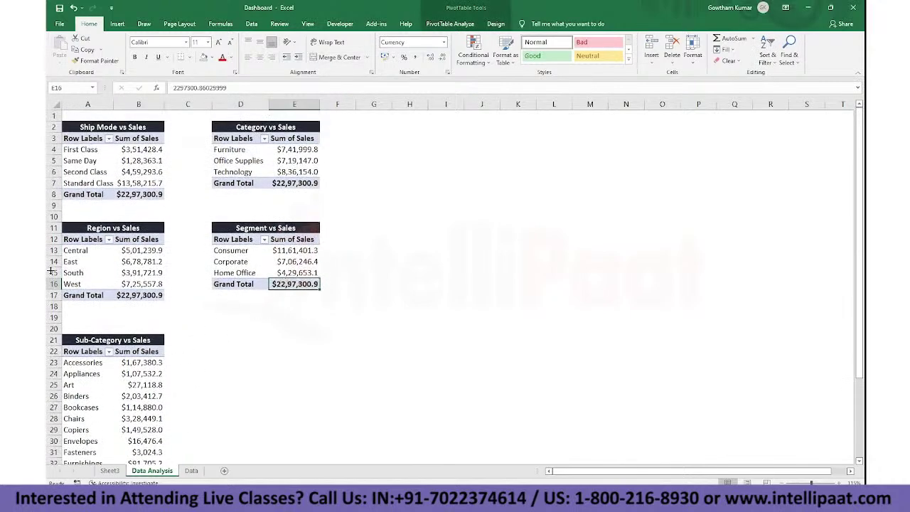
left_click(52, 263)
left_click(240, 306)
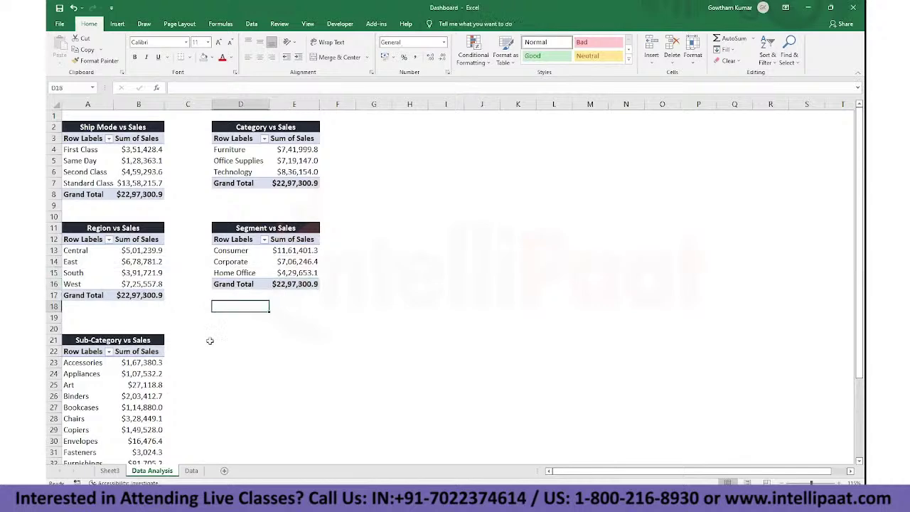
Step: Switch to Sheet3 with the Superstore Sales Dashboard and rename the sheet as Report
left_click(110, 471)
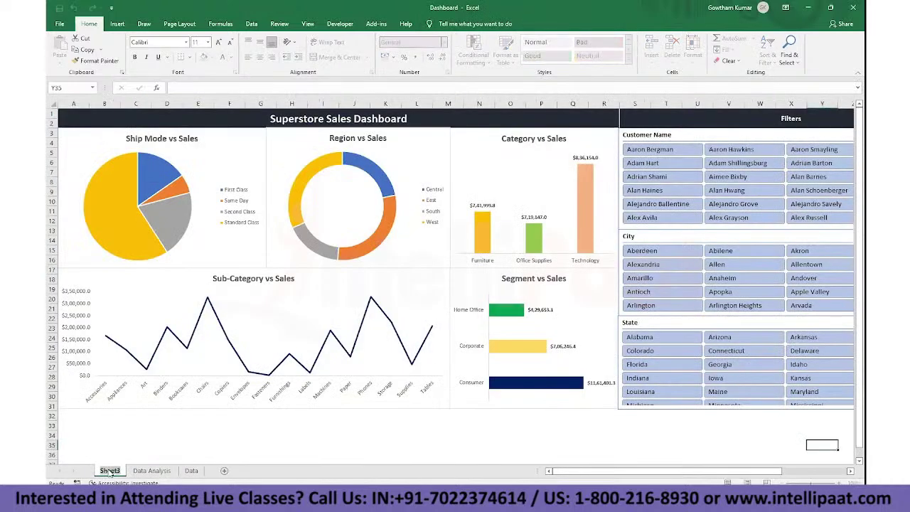
type("Dashboard")
double_click(108, 471)
type("Report")
key("Return")
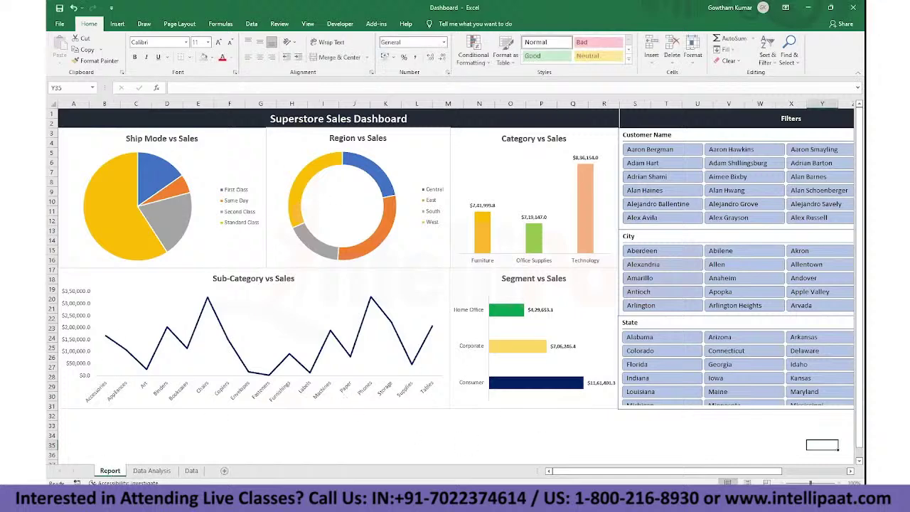
Step: Annotate the Segment and Category charts in green, underlining Segment and Consumer, pointing an arrow at the Consumer bar and circling the other segment bars and category bars
left_click(846, 310)
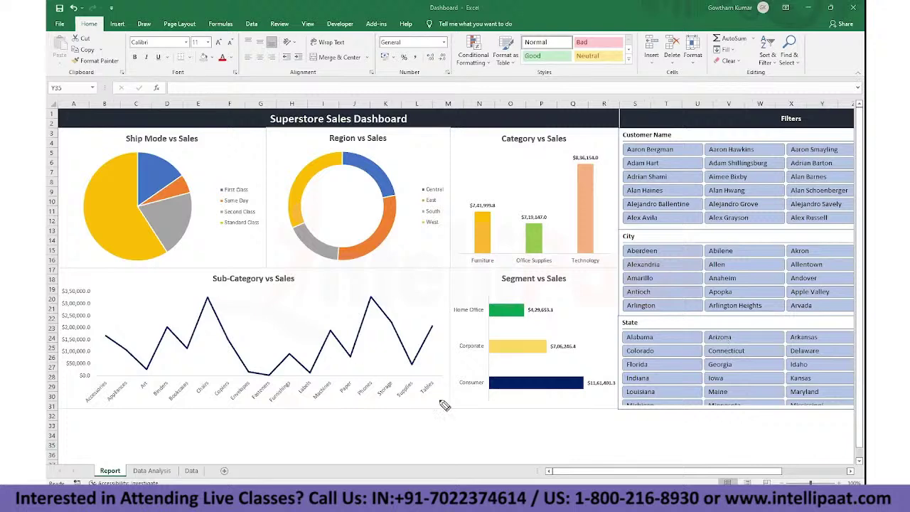
left_click_drag(453, 394, 483, 391)
left_click_drag(523, 287, 506, 288)
mouse_move(515, 415)
left_mouse_down()
mouse_move(527, 403)
mouse_move(536, 417)
left_mouse_up()
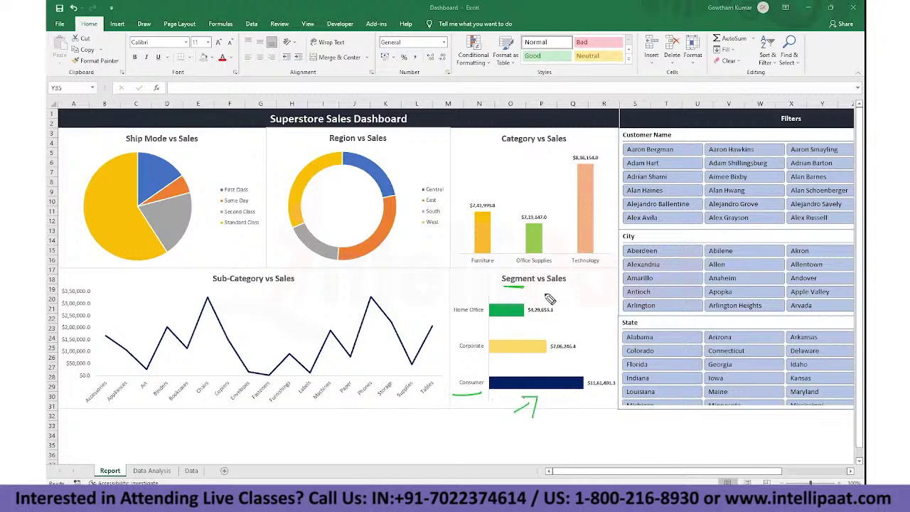
mouse_move(547, 297)
left_mouse_down()
mouse_move(471, 340)
mouse_move(468, 331)
mouse_move(540, 290)
left_mouse_up()
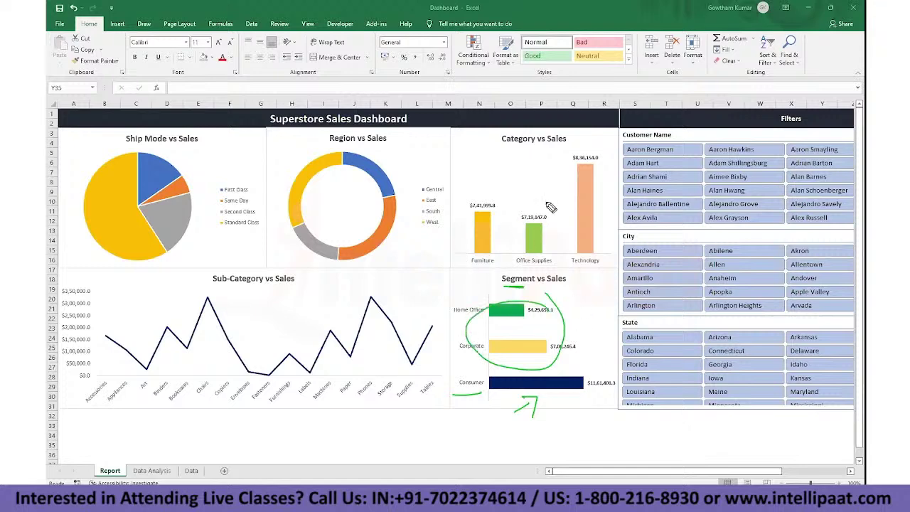
mouse_move(603, 152)
left_mouse_down()
mouse_move(615, 192)
mouse_move(600, 143)
left_mouse_up()
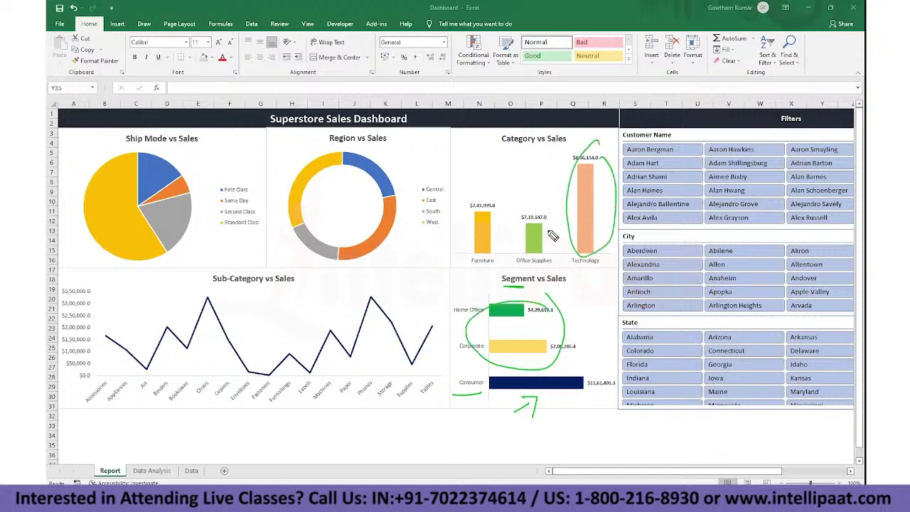
mouse_move(561, 212)
left_mouse_down()
mouse_move(556, 227)
mouse_move(488, 207)
left_mouse_up()
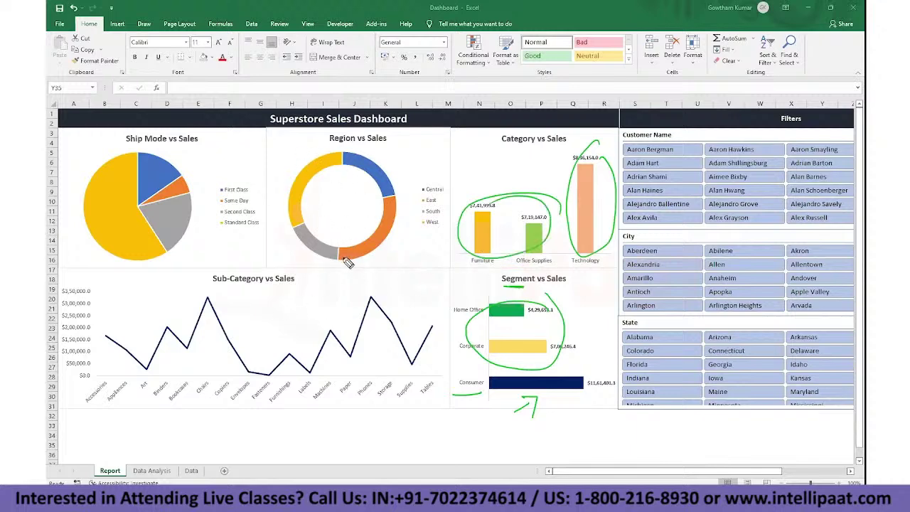
Step: Mark the South slice and label in the Region chart and the Standard Class slice and label in the Ship Mode chart in green
left_click_drag(299, 263, 311, 261)
left_click_drag(421, 219, 441, 217)
left_click_drag(320, 235, 335, 226)
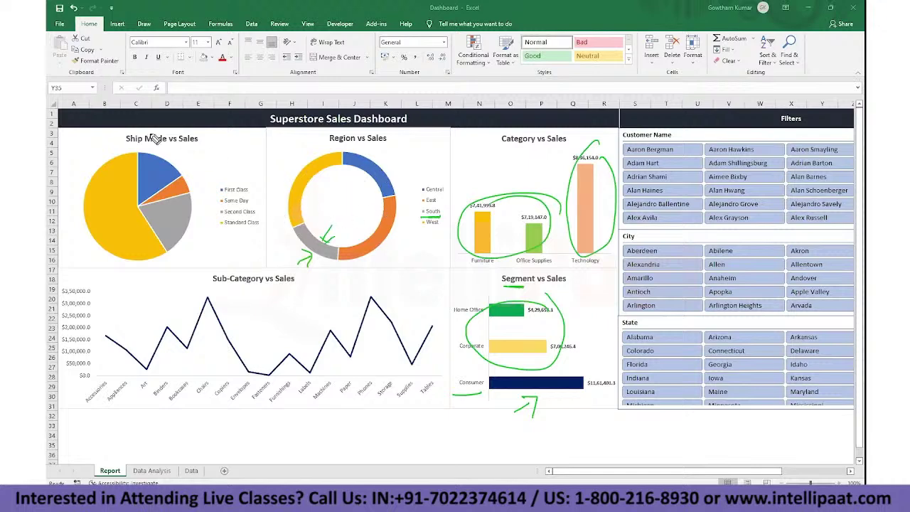
left_click_drag(222, 231, 255, 231)
mouse_move(137, 243)
left_mouse_down()
mouse_move(179, 262)
mouse_move(171, 265)
left_mouse_up()
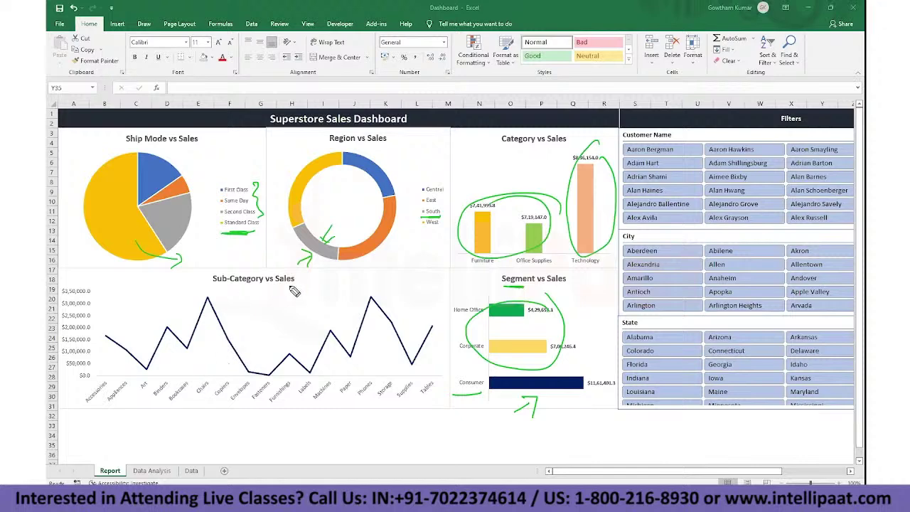
Step: Circle the highest and lowest points of the Sub-Category line chart in green, and erase all the annotations
mouse_move(217, 294)
left_mouse_down()
mouse_move(195, 305)
mouse_move(219, 294)
left_mouse_up()
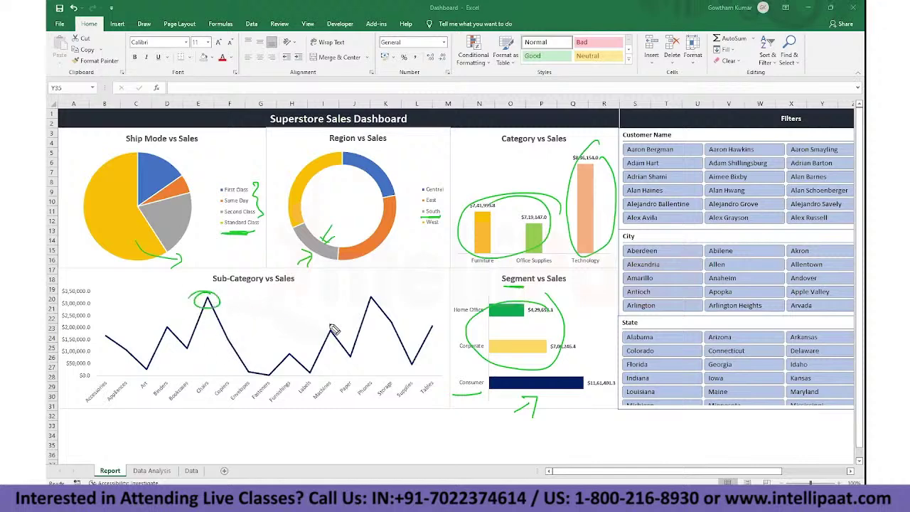
left_click_drag(377, 296, 371, 291)
mouse_move(280, 378)
left_mouse_down()
mouse_move(240, 375)
mouse_move(268, 371)
left_mouse_up()
left_click_drag(152, 372, 159, 361)
left_click_drag(425, 370, 421, 355)
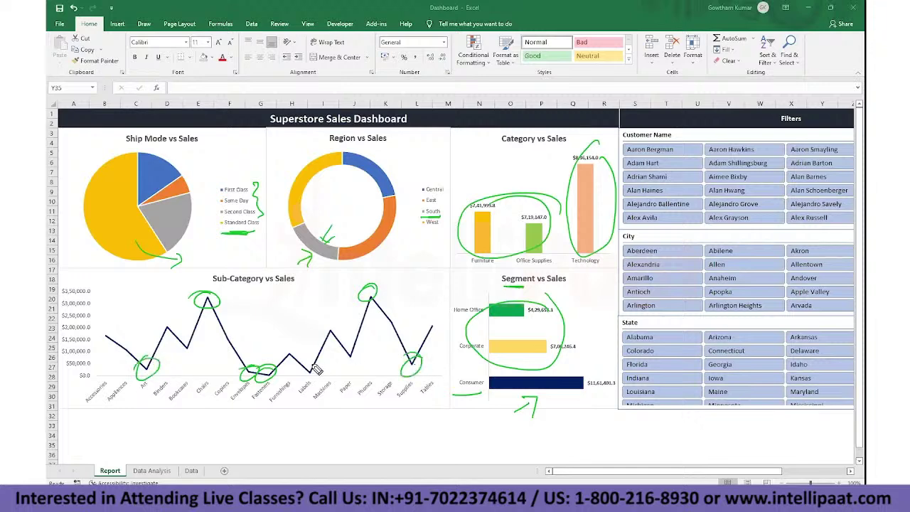
left_click_drag(317, 366, 313, 364)
key("e")
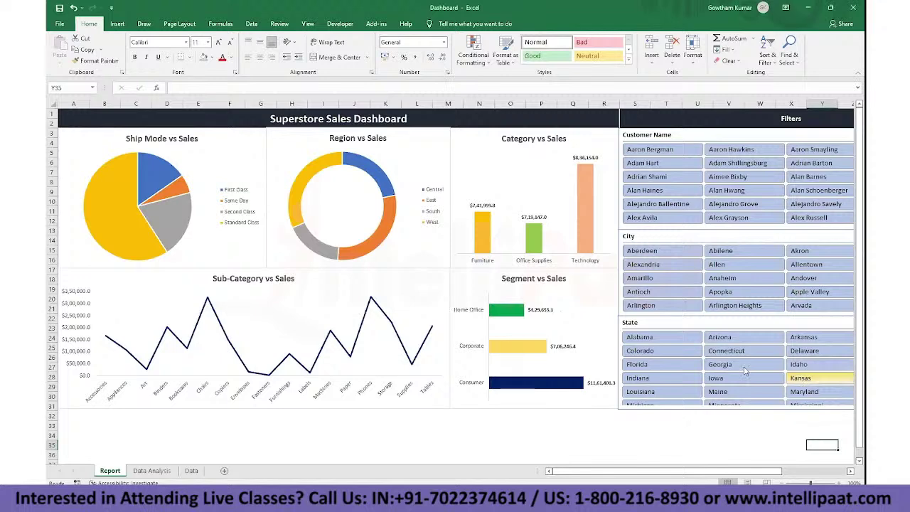
Step: Filter the dashboard by the state Kansas and clear the State filter
left_click(817, 378)
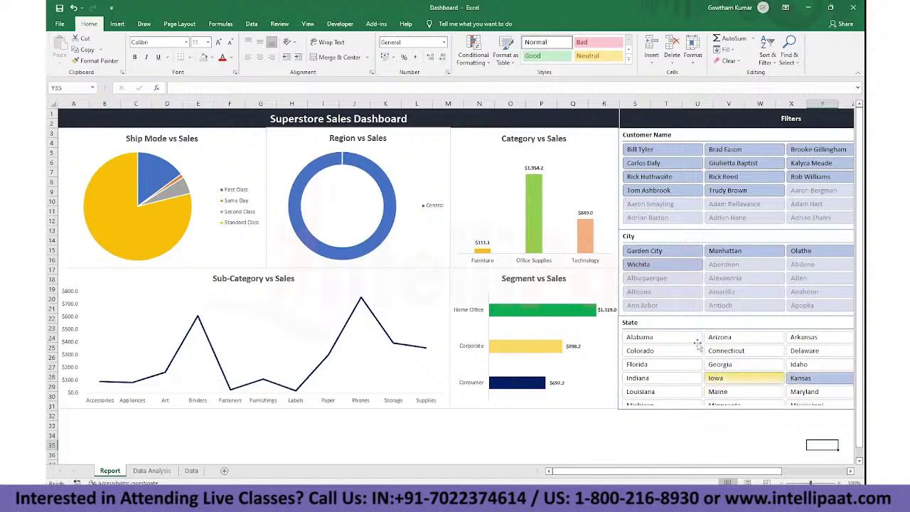
left_click_drag(764, 473, 801, 473)
left_click(830, 324)
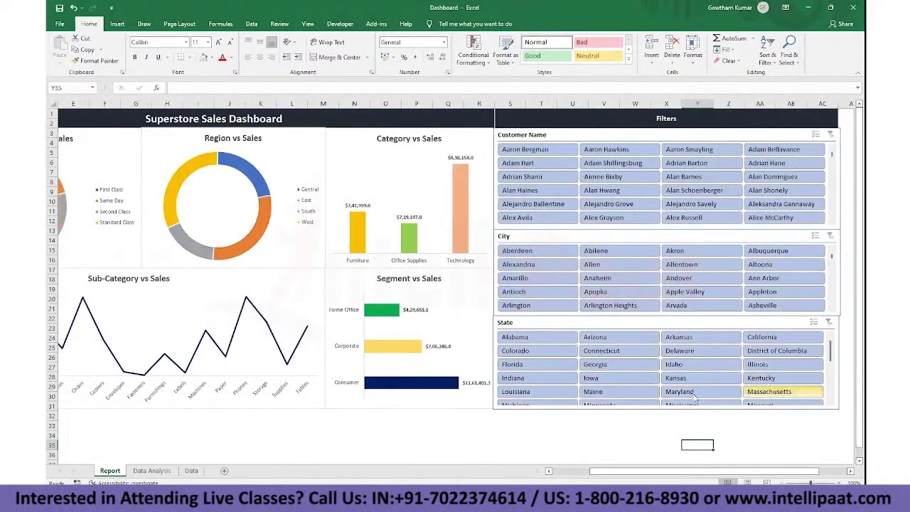
Step: Filter the dashboard by the state Washington and review the updated charts
scroll(564, 364, "down", 1)
scroll(564, 364, "down", 2)
scroll(706, 325, "up", 3)
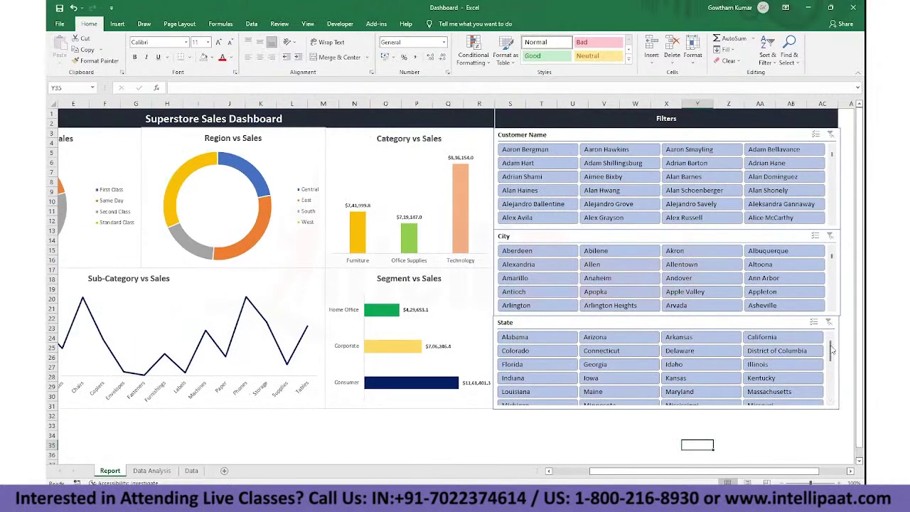
scroll(828, 379, "down", 4)
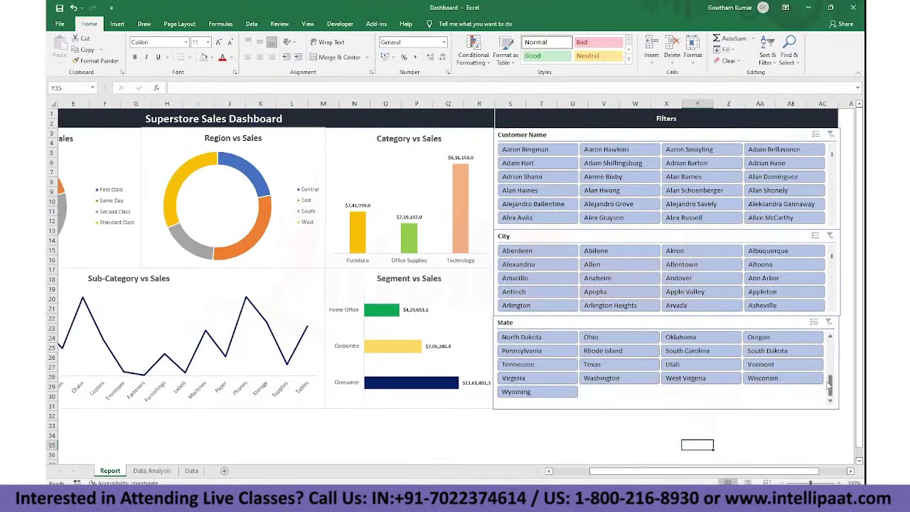
left_click(596, 379)
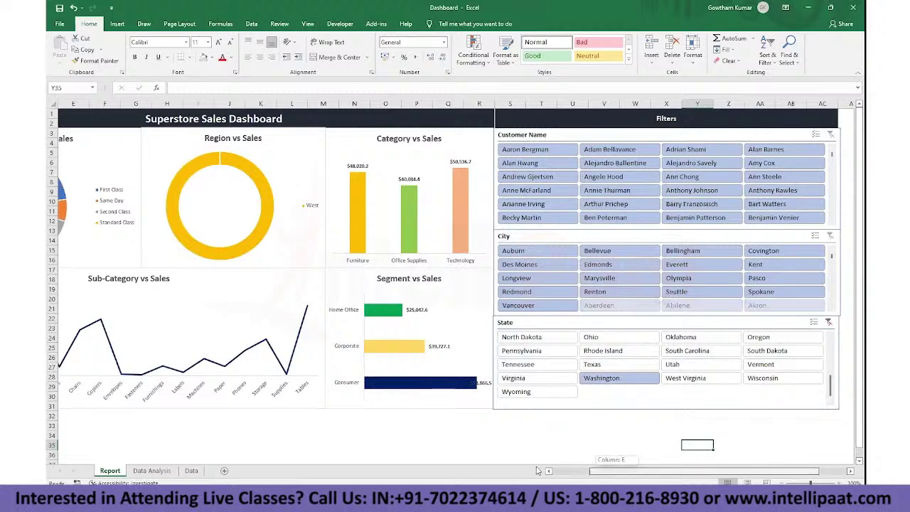
scroll(538, 472, "left", 4)
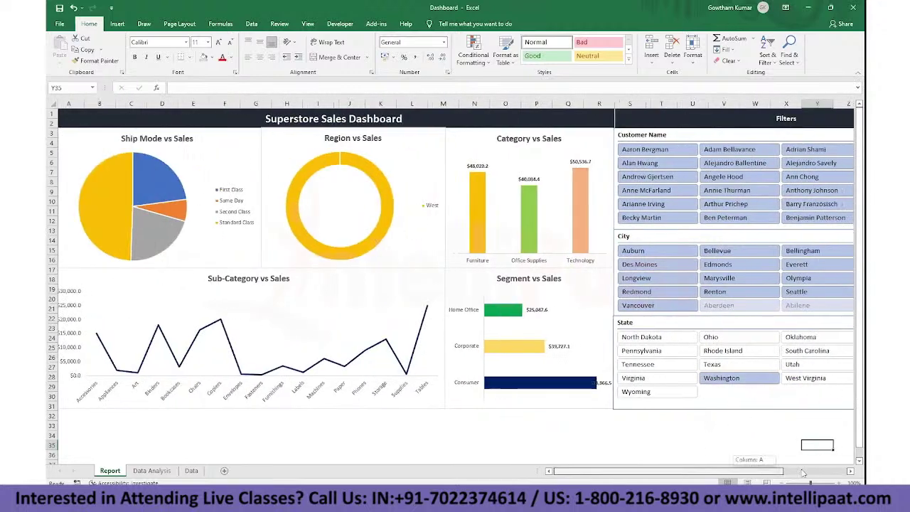
scroll(739, 370, "right", 3)
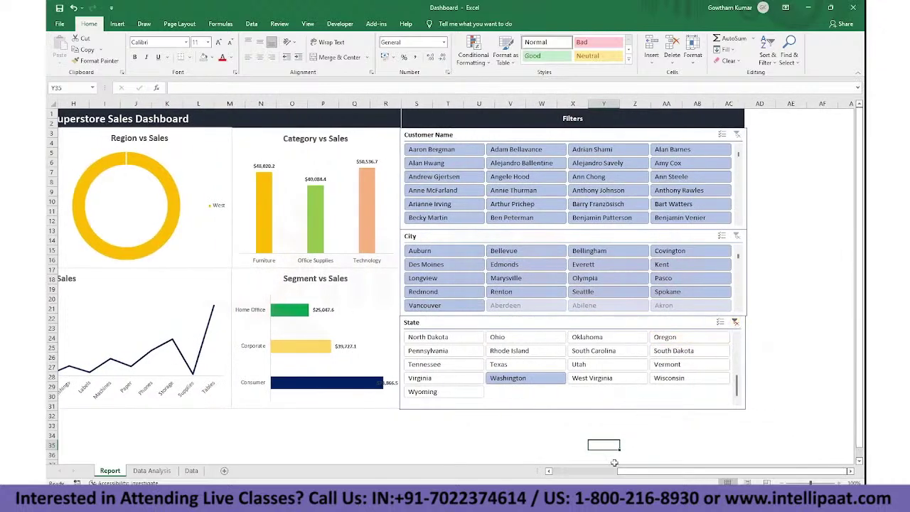
Step: Clear the State filter and return to the full view of the dashboard charts
left_click(736, 323)
scroll(737, 359, "up", 5)
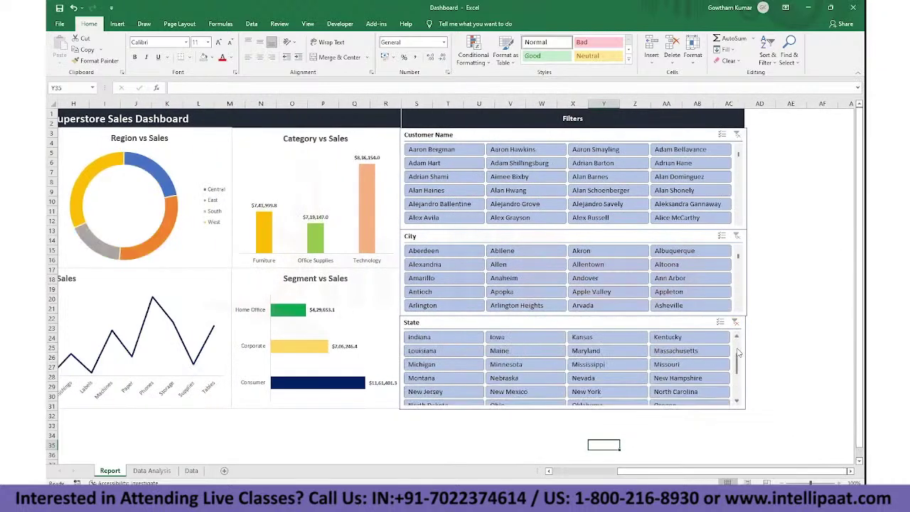
left_click_drag(608, 473, 558, 474)
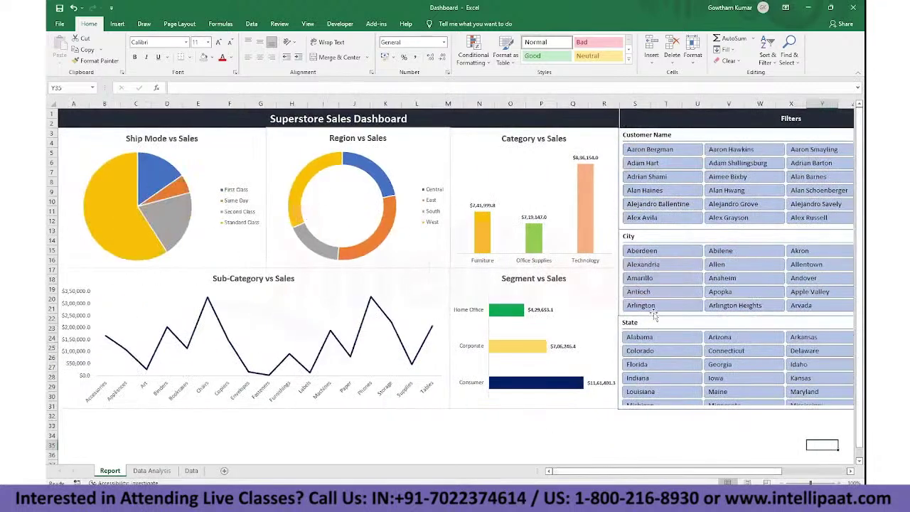
Step: Filter the dashboard by several customers in the Customer Name slicer, review the charts, and clear that filter
left_click(642, 151)
left_click(727, 189, "shift")
left_click(809, 218, "shift")
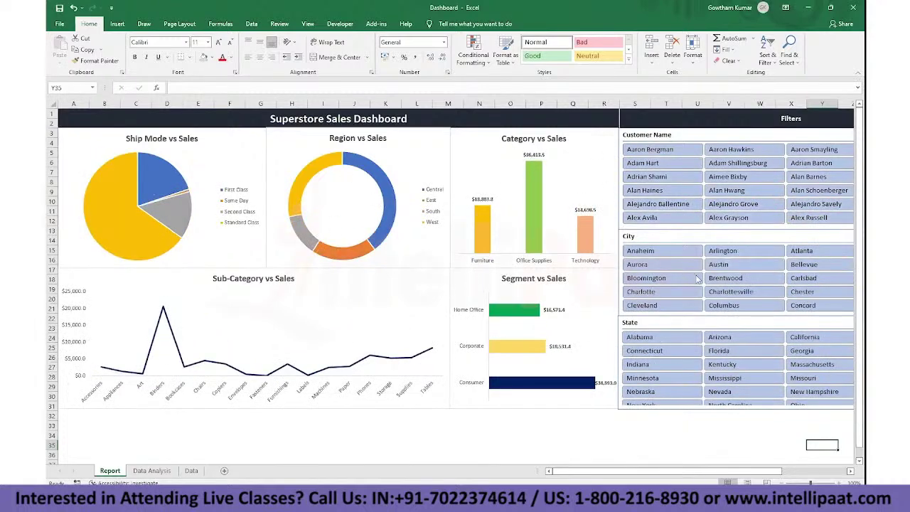
left_click_drag(636, 472, 569, 470)
left_click(737, 134)
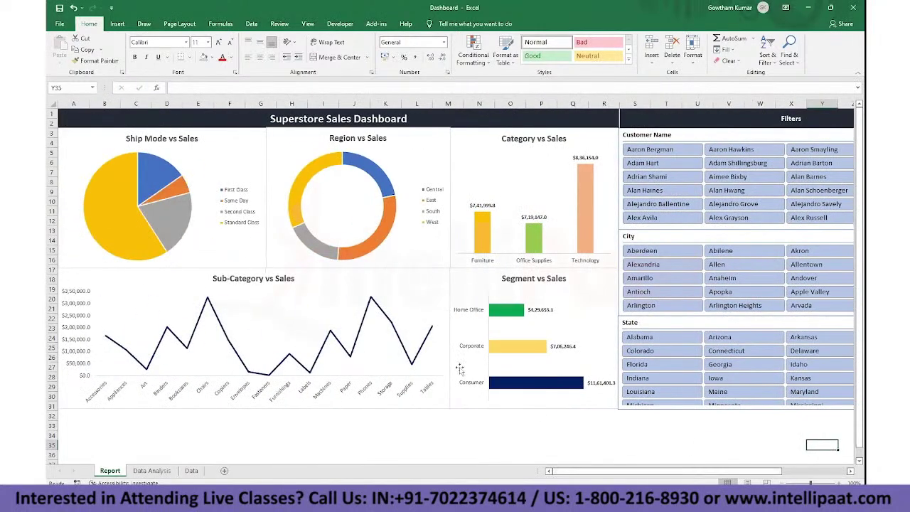
Step: Revisit the Data Analysis and Report sheets, and examine the source records on the Data sheet
left_click(191, 471)
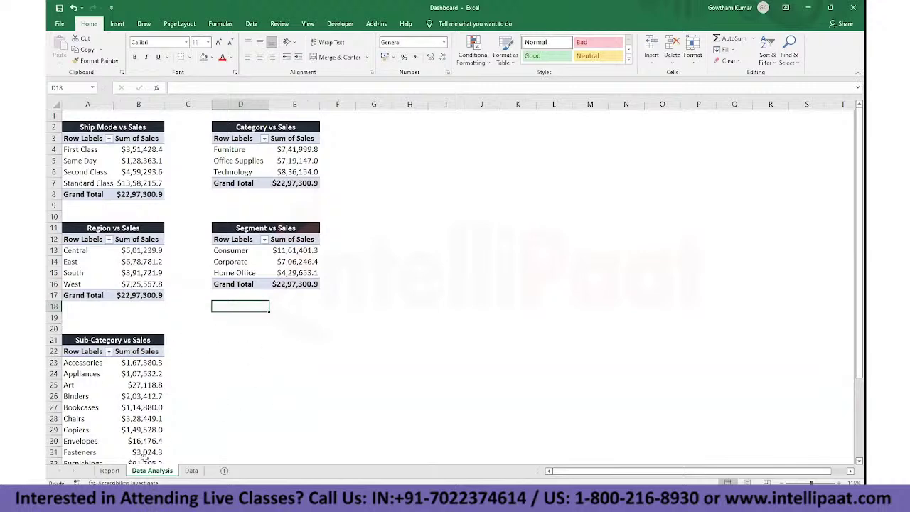
left_click(110, 471)
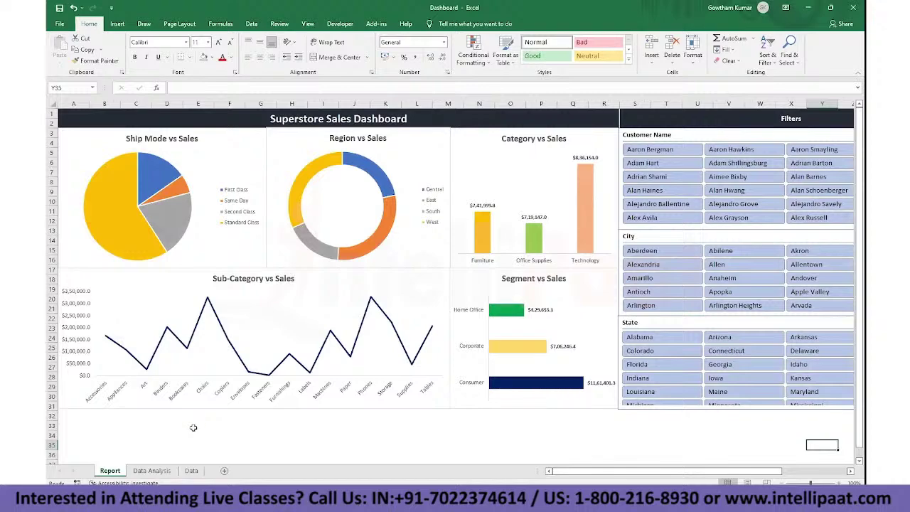
left_click(192, 470)
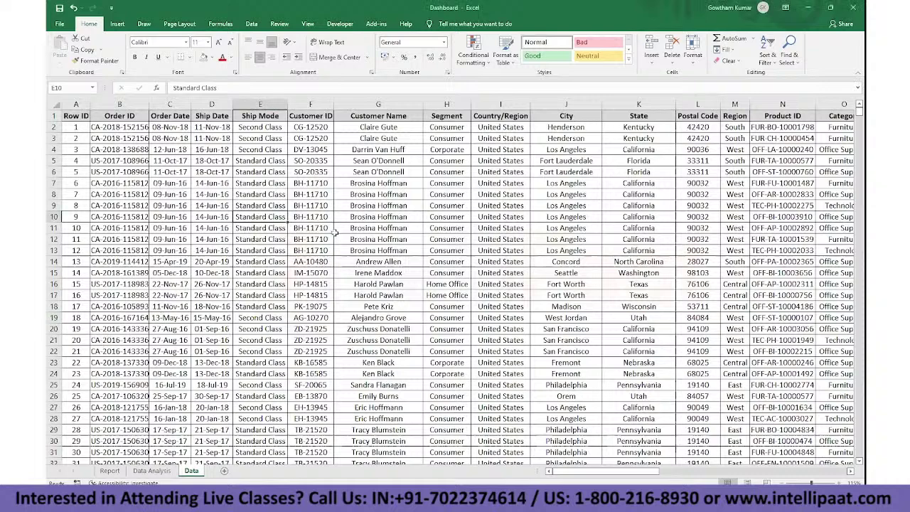
left_click(242, 260)
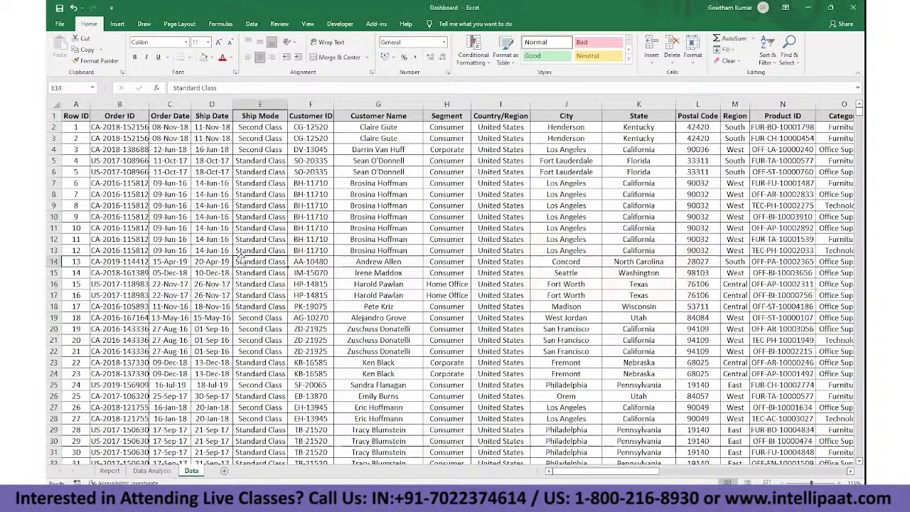
Step: Switch to the blank Book2 workbook and enter the headers Date in A1 and Sales in B1
key("alt+Tab")
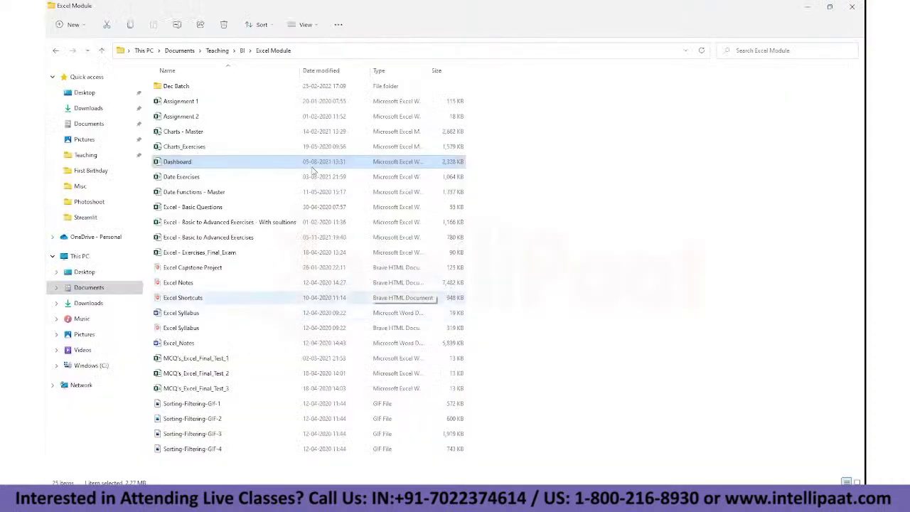
left_click(218, 52)
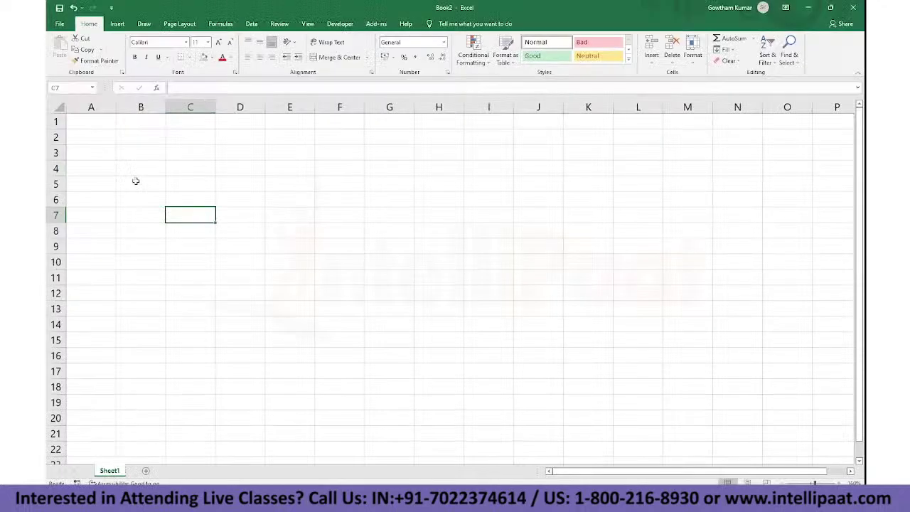
key("ctrl+Home")
type("Month")
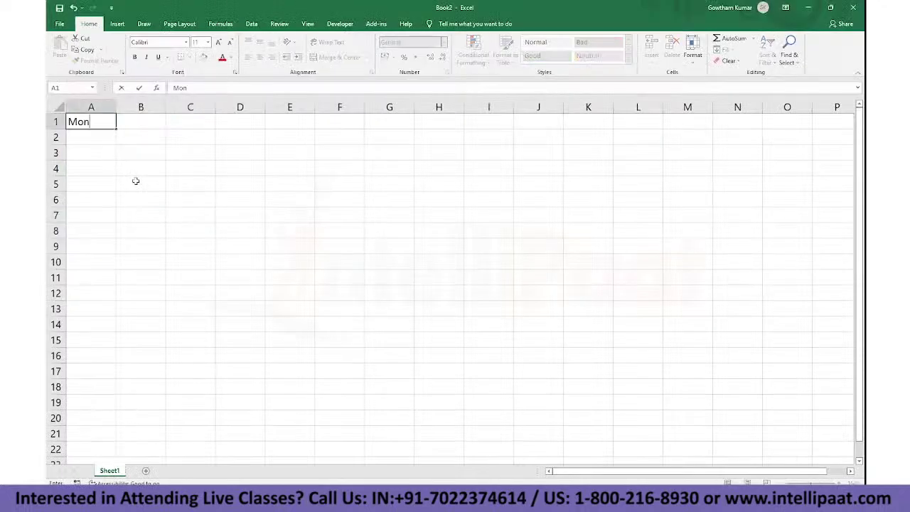
key("Return")
key("Up")
type("Date")
key("Return")
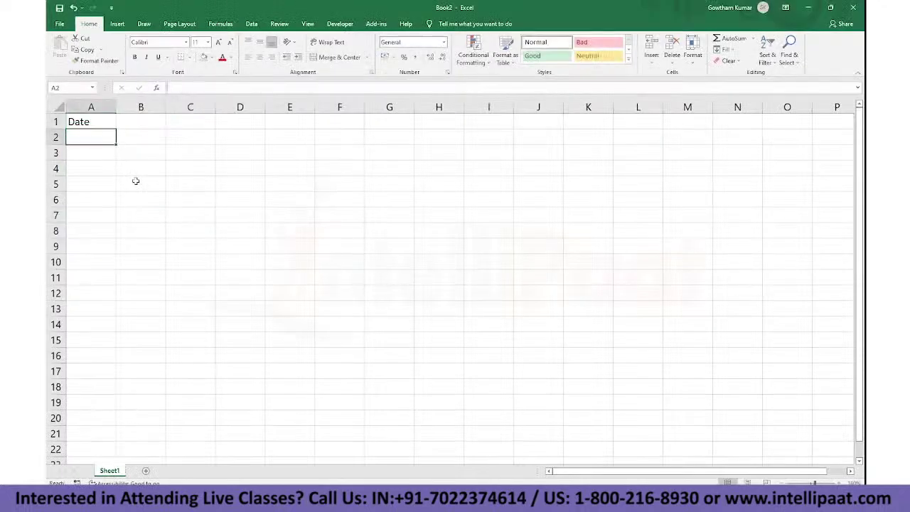
key("Up")
key("Right")
type("Sa")
key("Return")
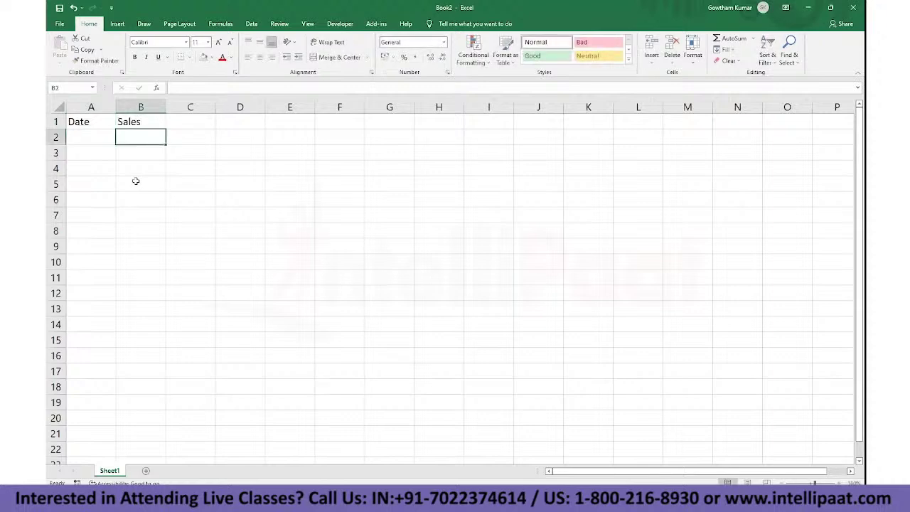
Step: Enter 1 apr in A2 and fill the formula =A2+1 from A3 down to row 31
key("Left")
type("1 apr")
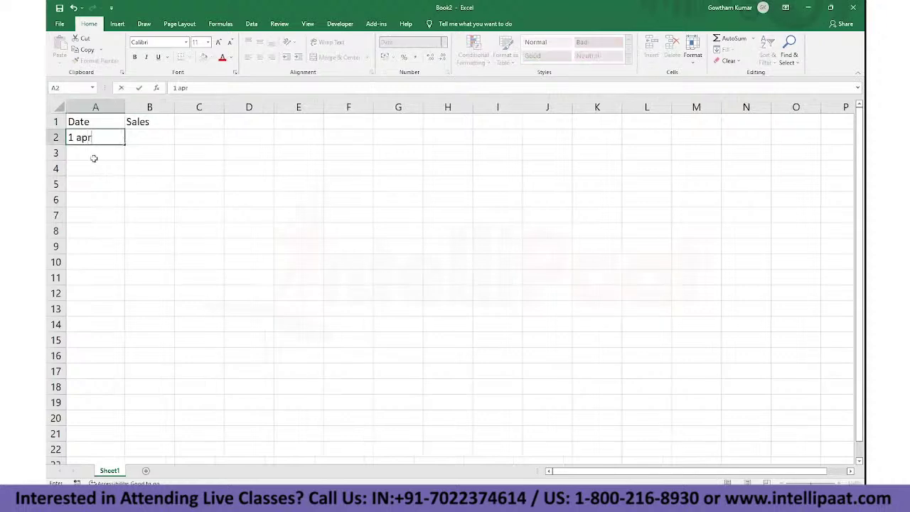
key("ctrl+Return")
left_click(91, 156)
type("=A2")
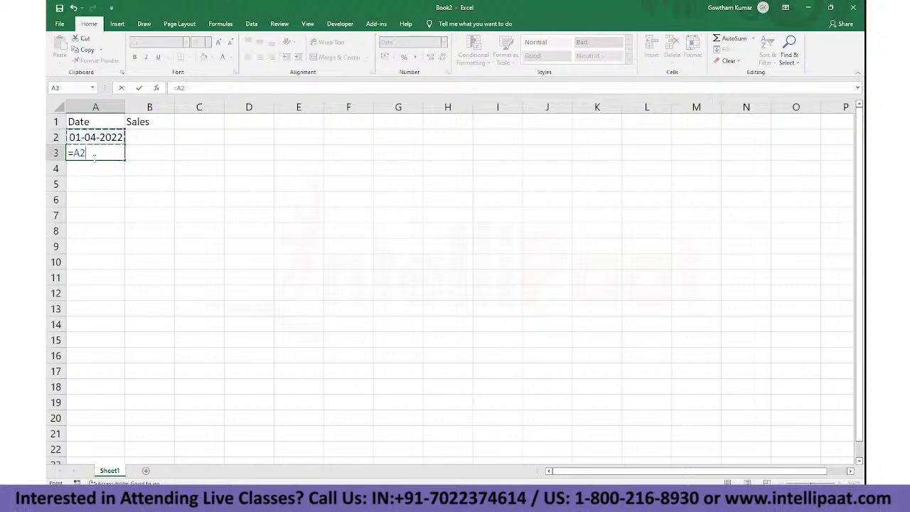
type("+1")
key("ctrl+Return")
left_click_drag(93, 155, 100, 459)
key("shift+Down")
key("shift+Down")
key("shift+Down")
key("shift+Down")
key("ctrl+d")
Step: Fill the Sales column beside every date with random numbers using =RANDBETWEEN(35, 1000)
key("Right")
key("Up")
type("=ra")
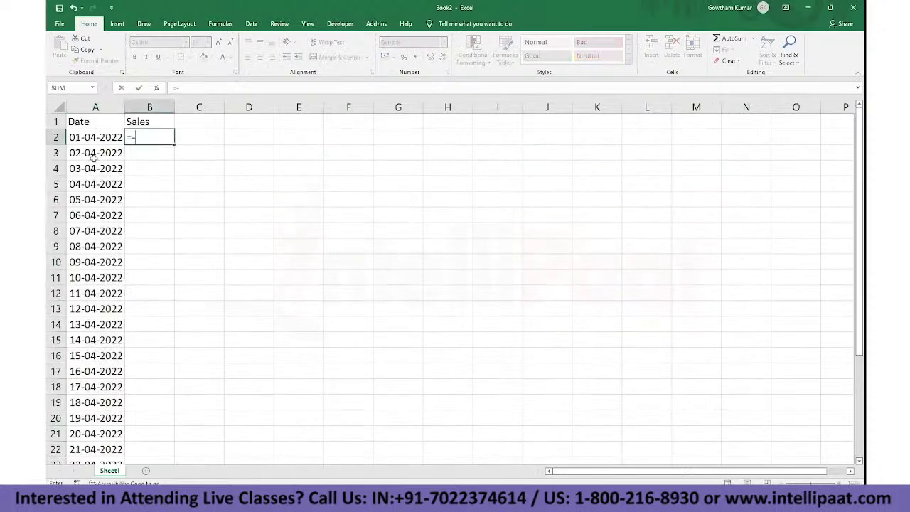
key("Escape")
key("Escape")
type("=randb")
key("Tab")
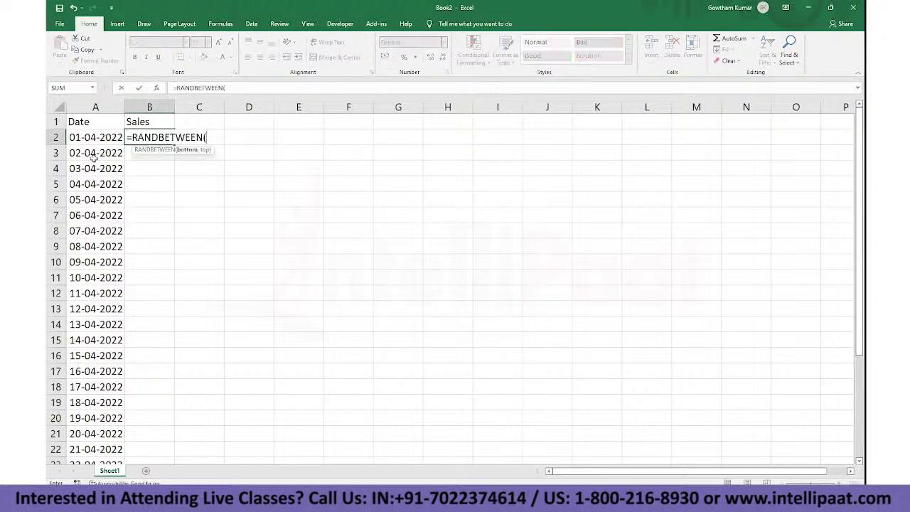
type("35, 1000")
key("ctrl+Return")
key("Left")
key("ctrl+Down")
key("Right")
key("ctrl+shift+Up")
key("ctrl+d")
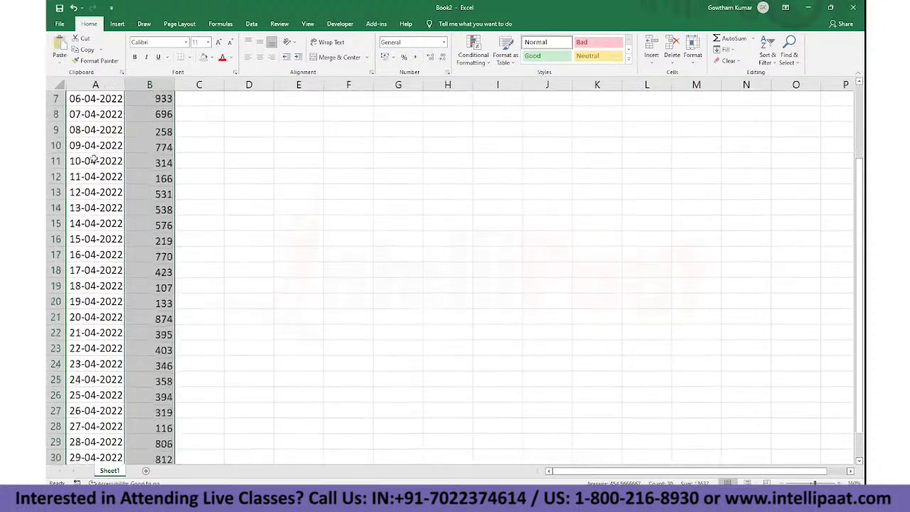
Step: Return to the start of the Sales data and turn the formula bar display back on
key("ctrl+Up")
key("Down")
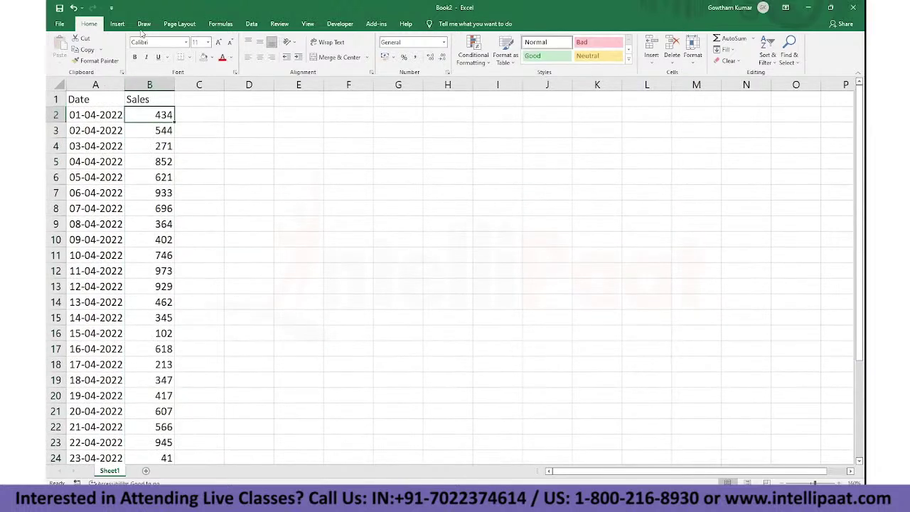
left_click(308, 24)
left_click(194, 42)
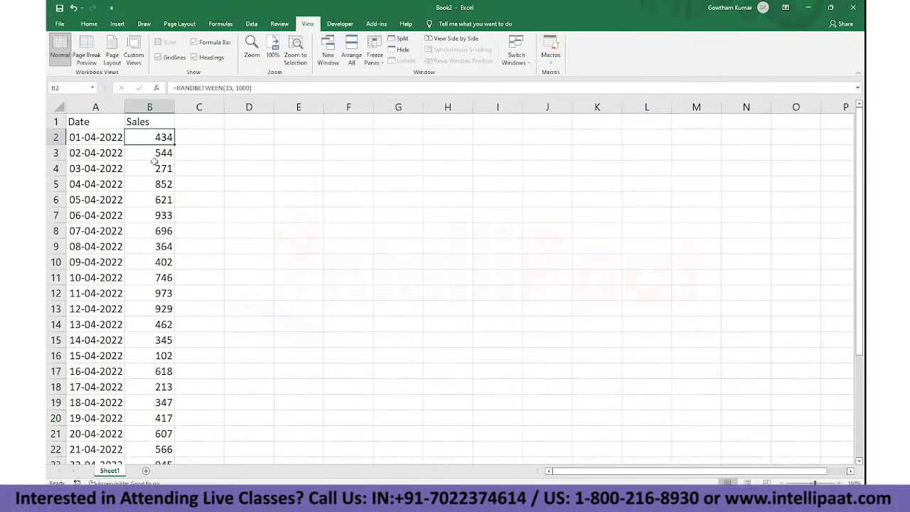
Step: Copy the Date and Sales data in A1:B31 and paste it into two new blank workbooks
key("Up")
key("shift+Left")
key("Left")
key("ctrl+shift+Right")
key("ctrl+shift+Down")
key("ctrl+c")
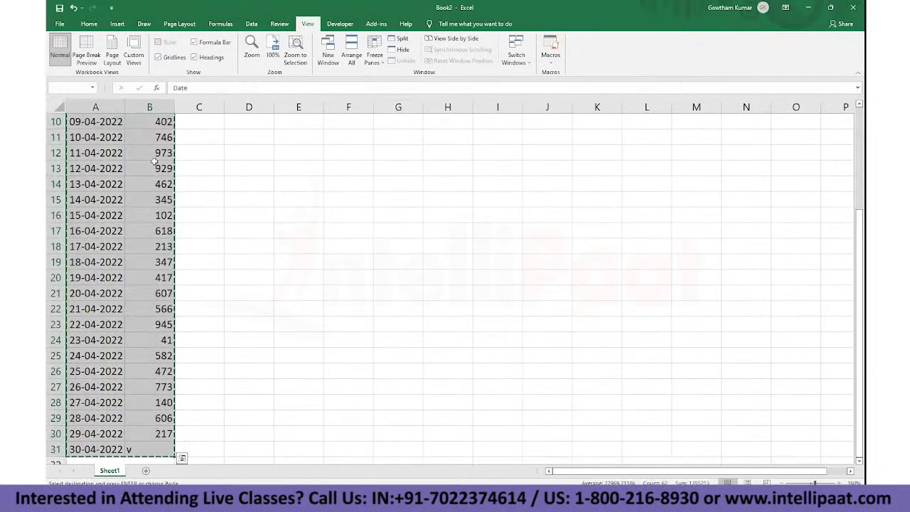
key("ctrl+Home")
scroll(154, 161, "down", 3)
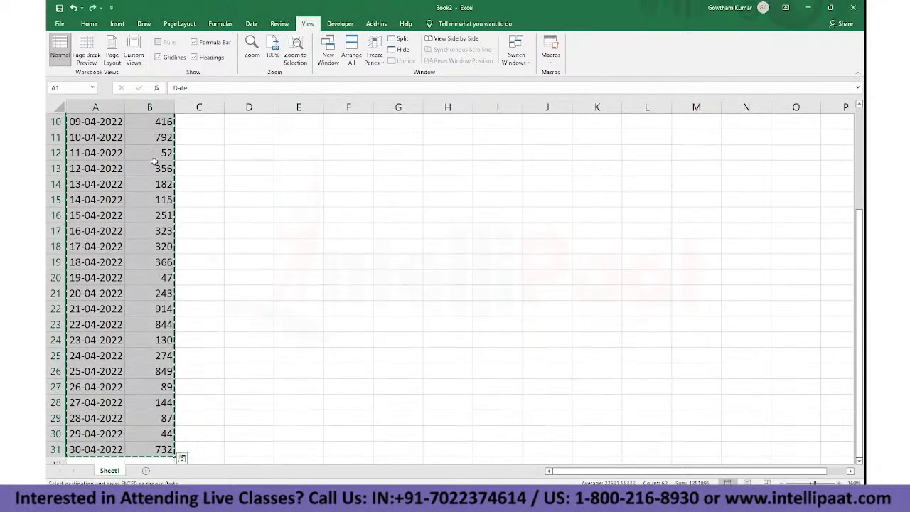
key("ctrl+n")
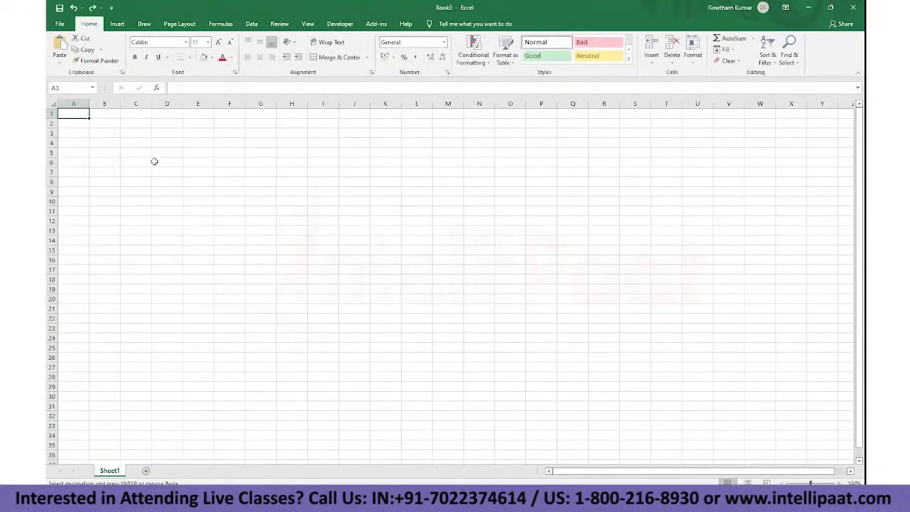
key("ctrl+v")
key("ctrl+n")
key("ctrl+v")
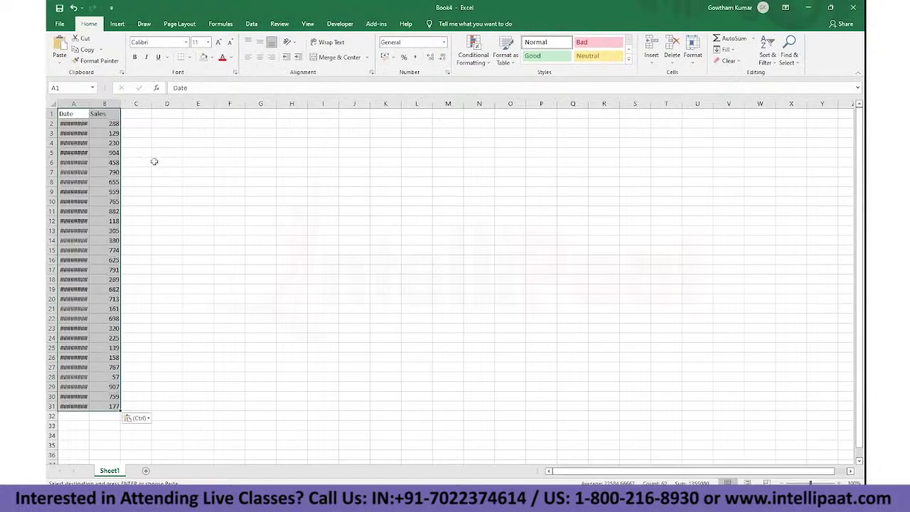
Step: AutoFit the widths of the Date and Sales columns in the Book4 workbook
key("alt+x")
key("alt+h")
key("o")
key("i")
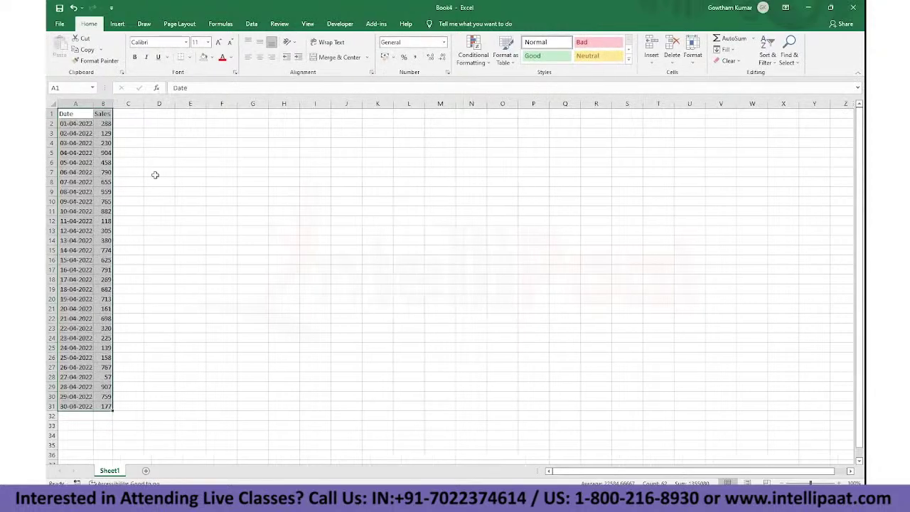
scroll(114, 135, "up", 4)
Step: Change the first date in A2 to 1 jan and fill A3:A31 with the formula =A2+1
left_click(112, 134)
key("ctrl+t")
key("ctrl+shift+Down")
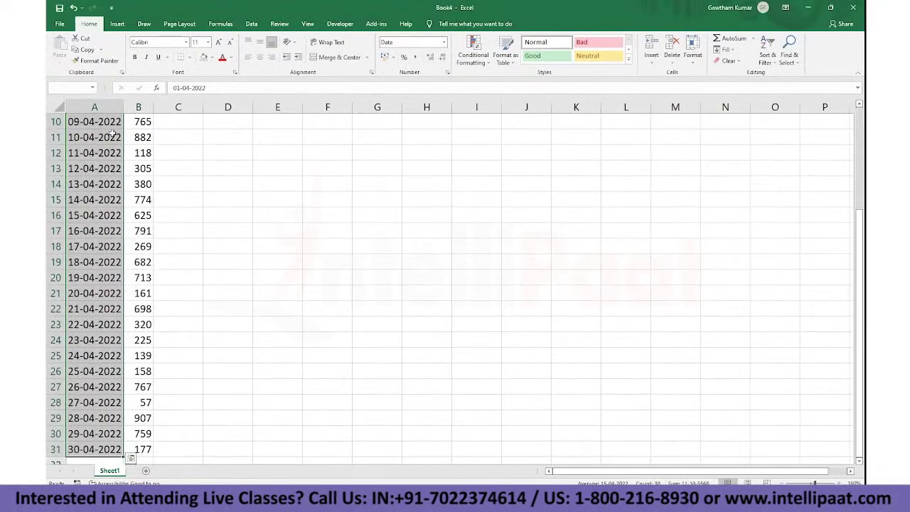
type("1 jan")
key("Down")
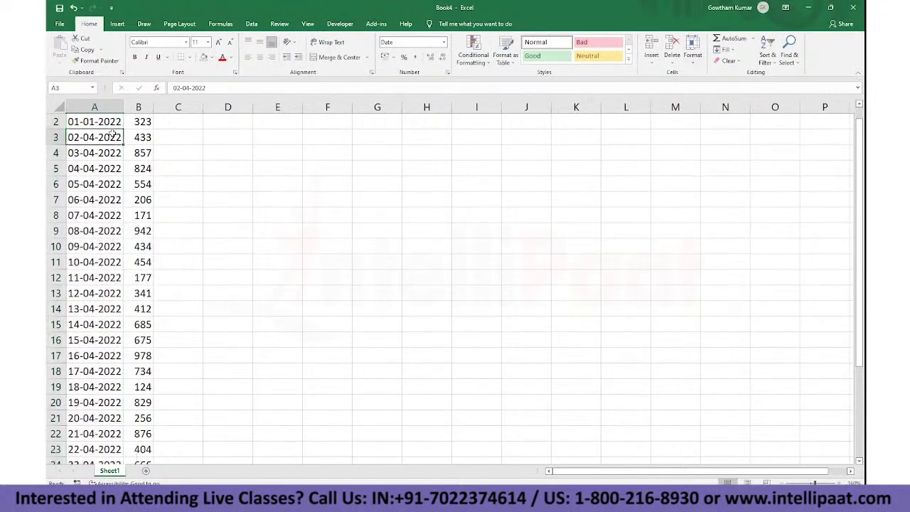
key("ctrl+shift+Down")
type("=")
key("Up")
type("+1")
key("ctrl+Return")
key("ctrl+Down")
key("ctrl+Home")
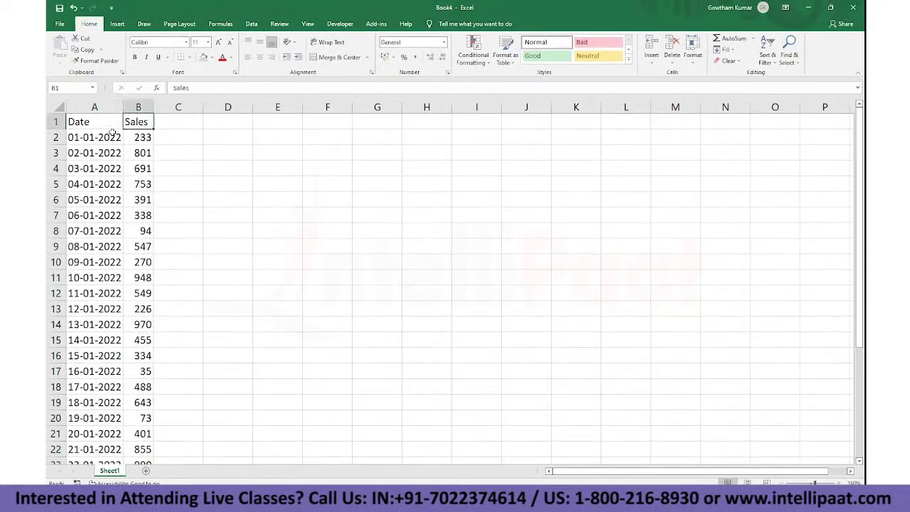
Step: Convert the January Date and Sales formulas to fixed values by pasting them over themselves as values
key("ctrl+shift+End")
key("ctrl+c")
key("ctrl+alt+v")
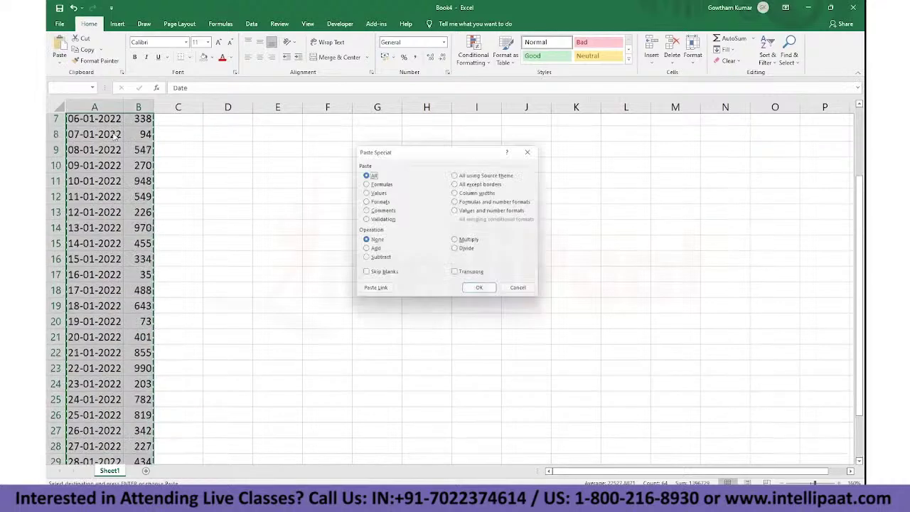
key("v")
key("Return")
key("Escape")
Step: Save the January workbook in the Excel folder under Documents » Teaching » Intellipaat
key("ctrl+s")
left_click(380, 303)
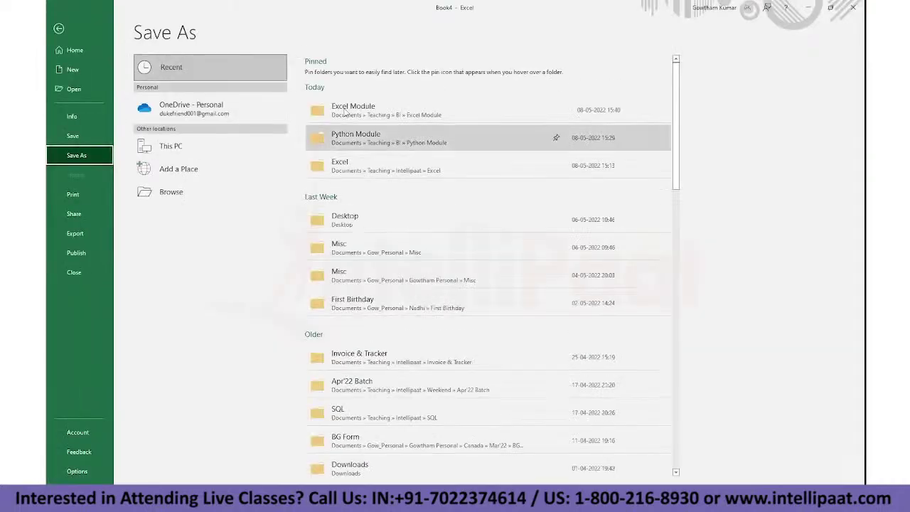
left_click(340, 165)
key("Return")
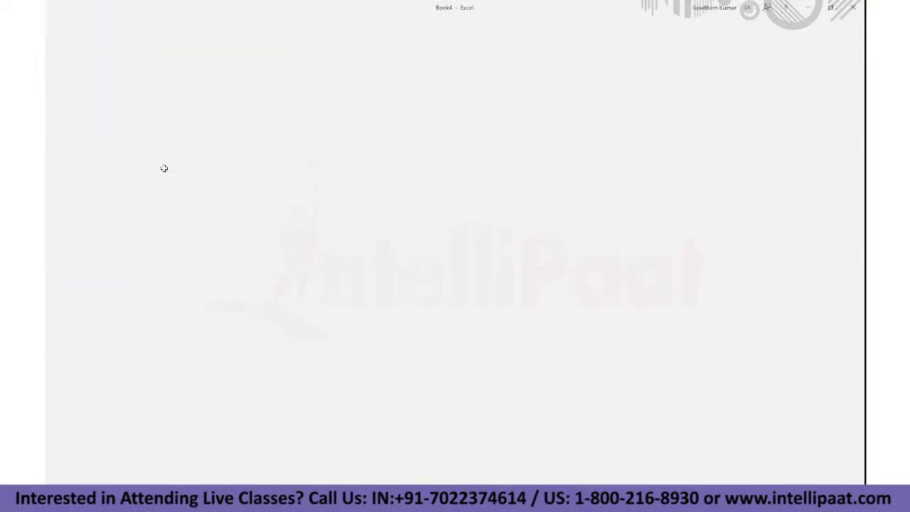
left_click(195, 234)
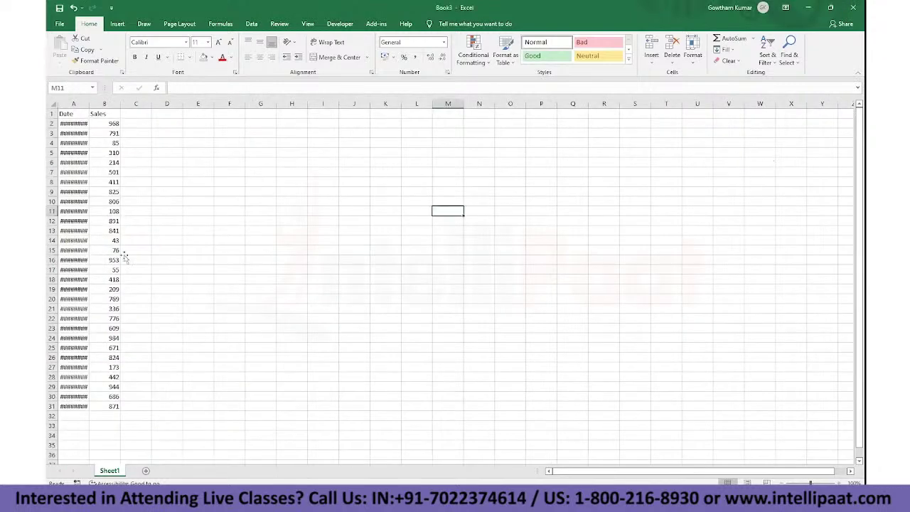
Step: AutoFit the widths of the Date and Sales columns in the Book3 workbook
left_click(124, 255)
key("ctrl+Up")
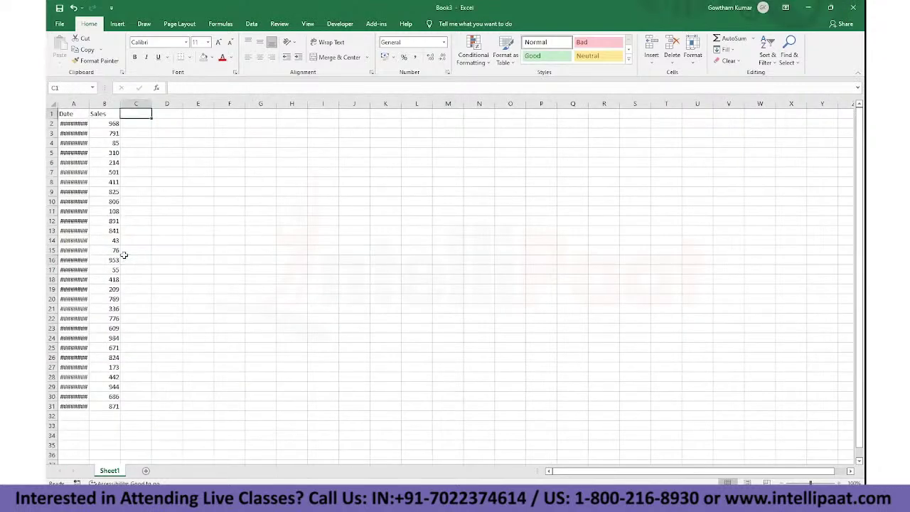
key("Left")
key("ctrl+shift+Down")
key("Left")
key("ctrl+shift+Down")
key("shift+Right")
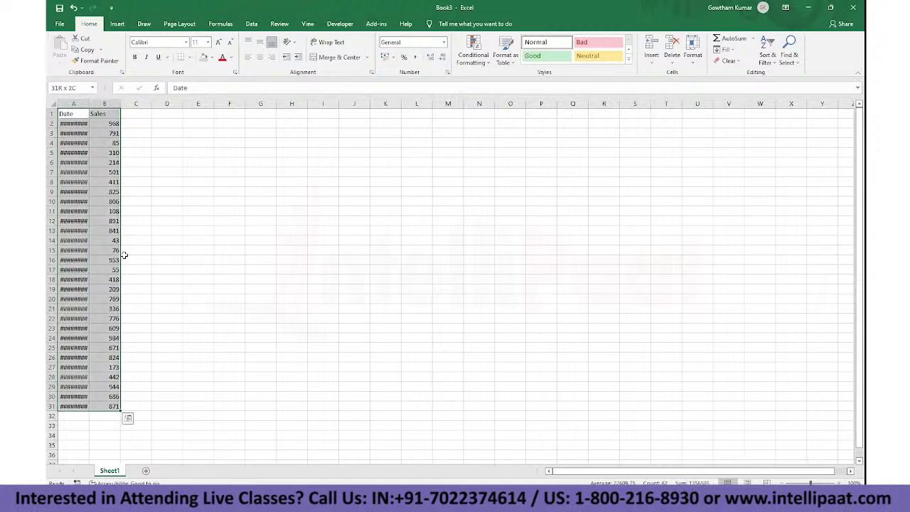
key("alt+h")
key("o")
key("i")
Step: Replace all the dates in A2:A31 with 1 feb
key("Left")
key("Down")
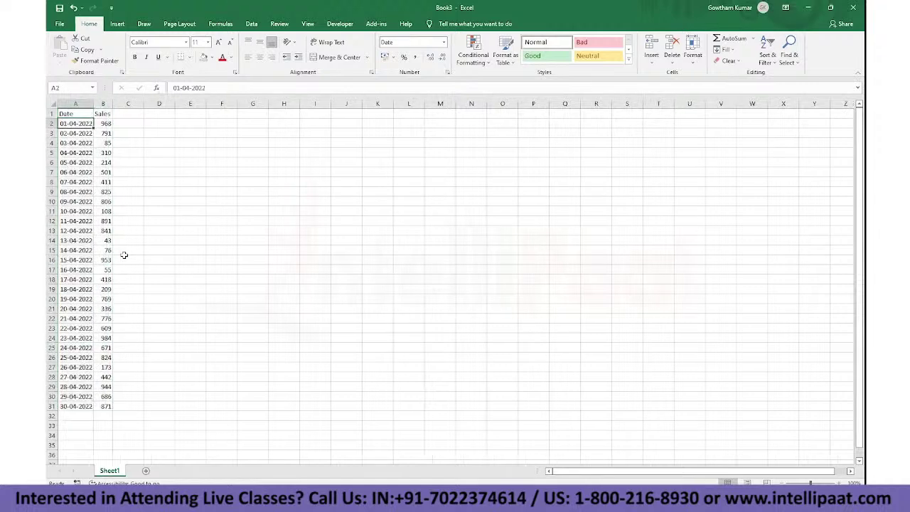
key("ctrl+shift+Down")
type("1/feb")
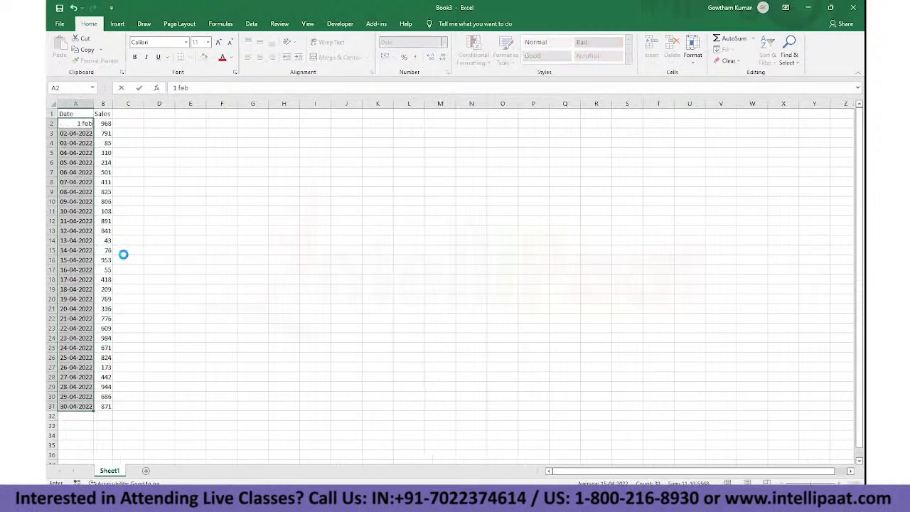
key("ctrl+Return")
key("ctrl+backslash")
key("Return")
Step: Fill A3:A31 with the formula =A2+1 to build consecutive dates below the first of February
key("Down")
key("ctrl+shift+Down")
type("=")
key("Up")
key("Up")
key("Down")
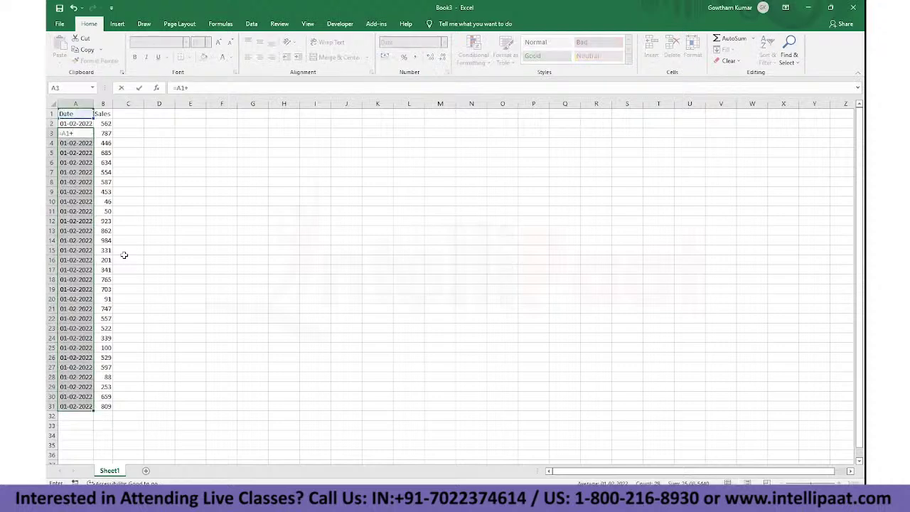
key("Escape")
type("=a2+1")
key("ctrl+Return")
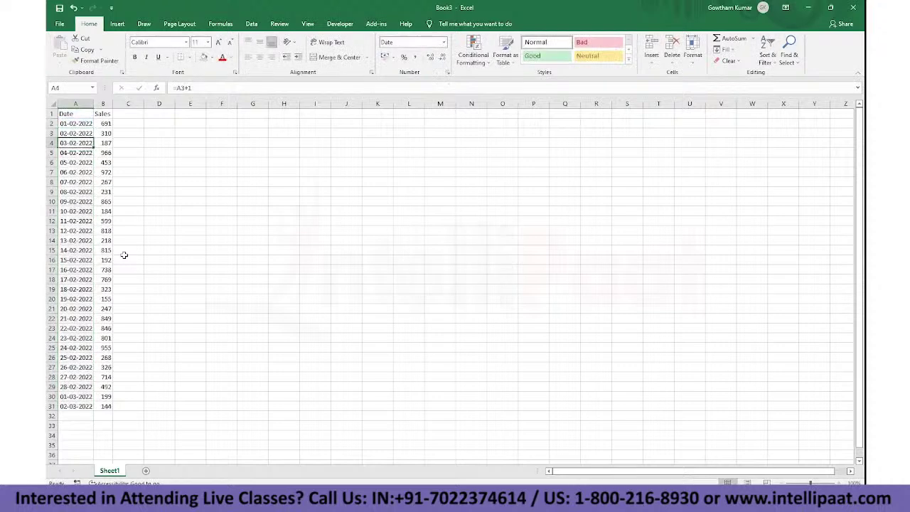
Step: Delete the two March rows below the February data and convert the remaining Date and Sales formulas to fixed values
key("ctrl+Down")
key("shift+Up")
key("shift+space")
key("ctrl+a")
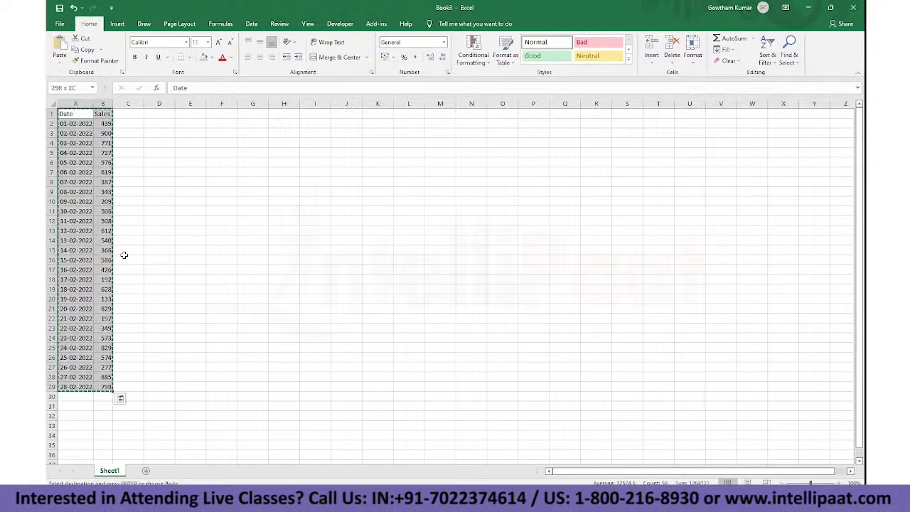
left_click(327, 331)
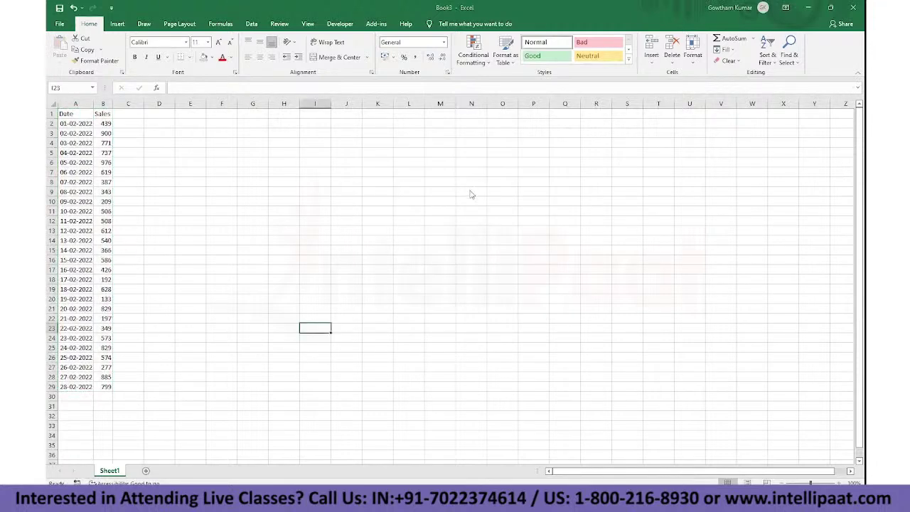
Step: Save the workbook as Feb in the Intellipaat » Excel folder
key("ctrl+s")
left_click(374, 298)
left_click(178, 168)
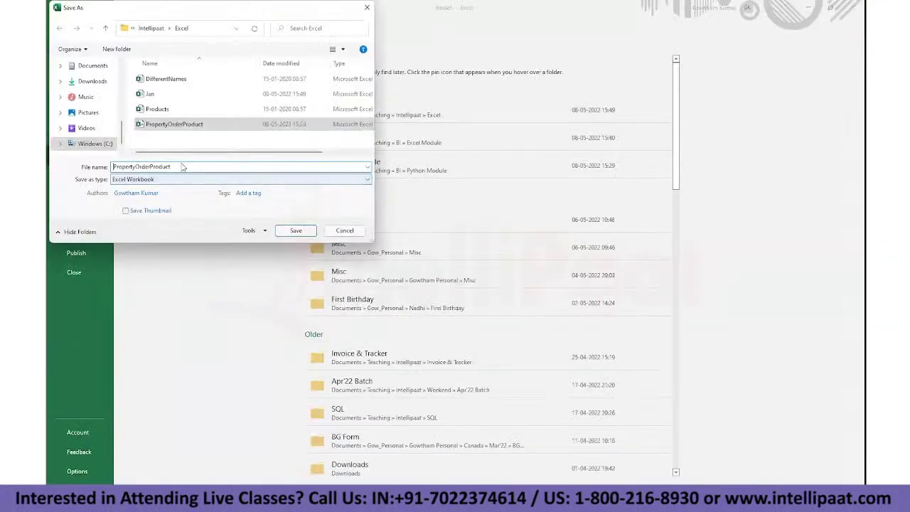
key("ctrl+a")
type("Feb")
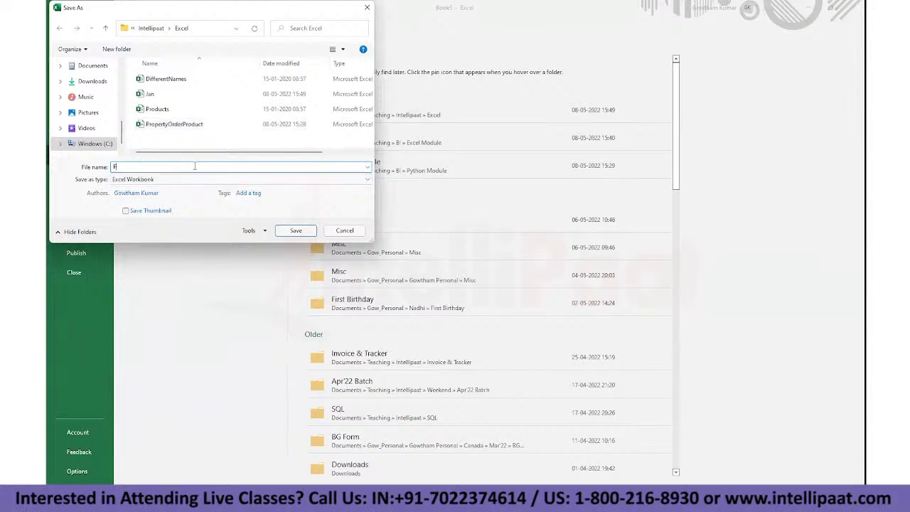
key("ctrl+a")
key("Return")
Step: Switch to the Book2 workbook with the April data and AutoFit the width of its Date column
key("alt+Tab")
key("alt+Tab")
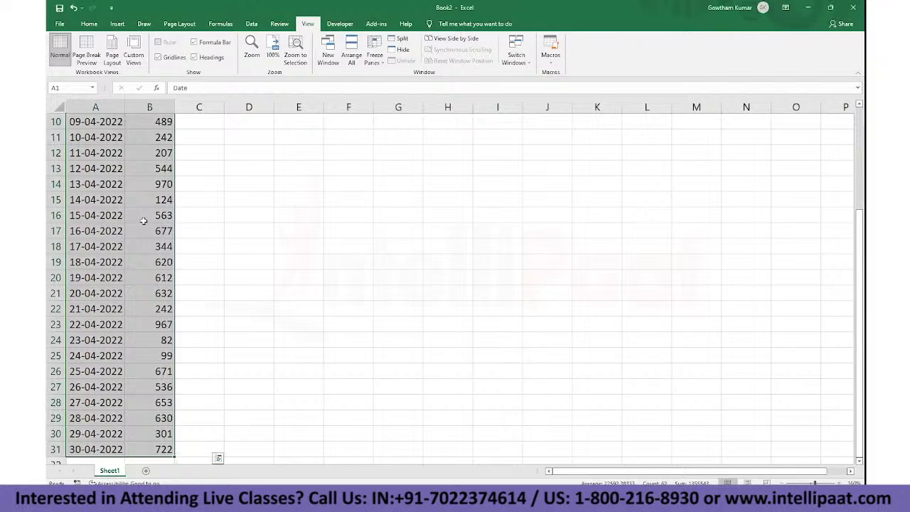
scroll(142, 217, "up", 3)
scroll(142, 216, "down", 5)
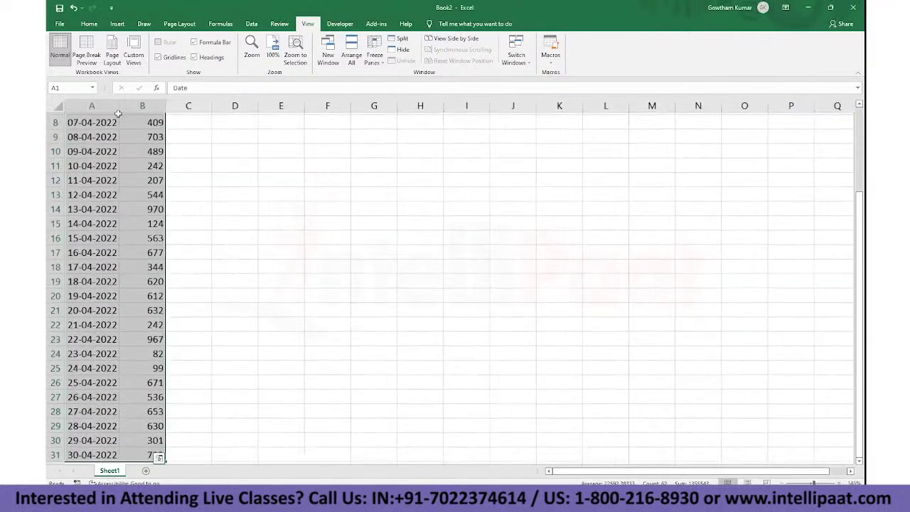
double_click(110, 104)
left_click(108, 176)
key("ctrl+Home")
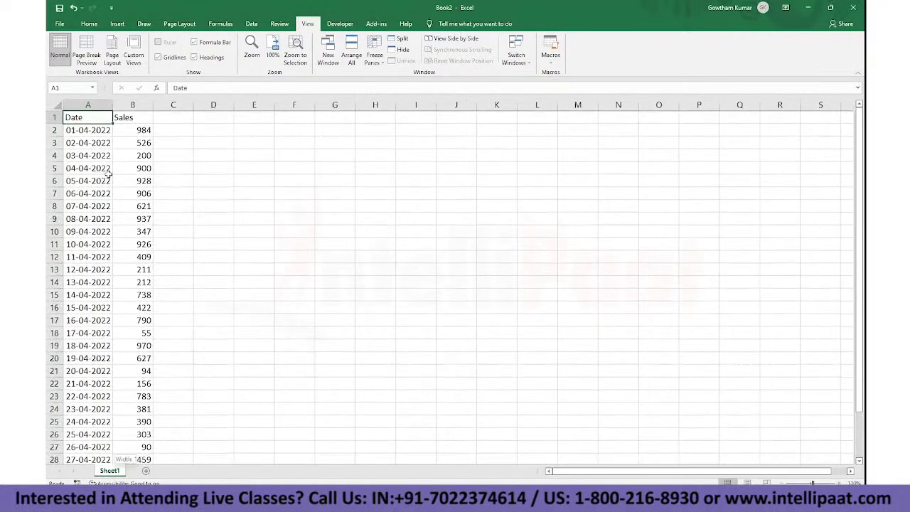
Step: Convert the April Date and Sales formulas to fixed values by pasting the table over itself as values
key("ctrl+shift+Down")
key("ctrl+shift+Right")
key("ctrl+c")
key("ctrl+alt+v")
key("v")
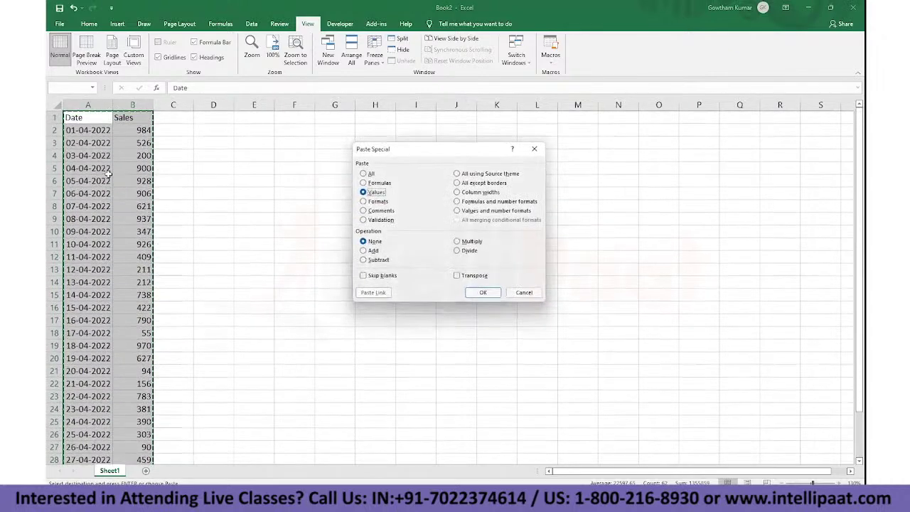
key("Return")
Step: Save the April workbook as Apr in the Intellipaat » Excel folder
key("ctrl+s")
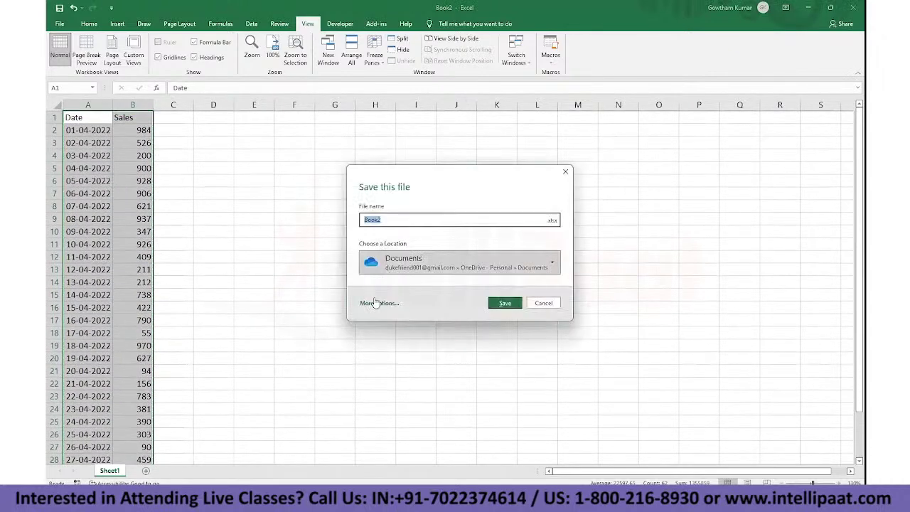
left_click(375, 302)
left_click(365, 107)
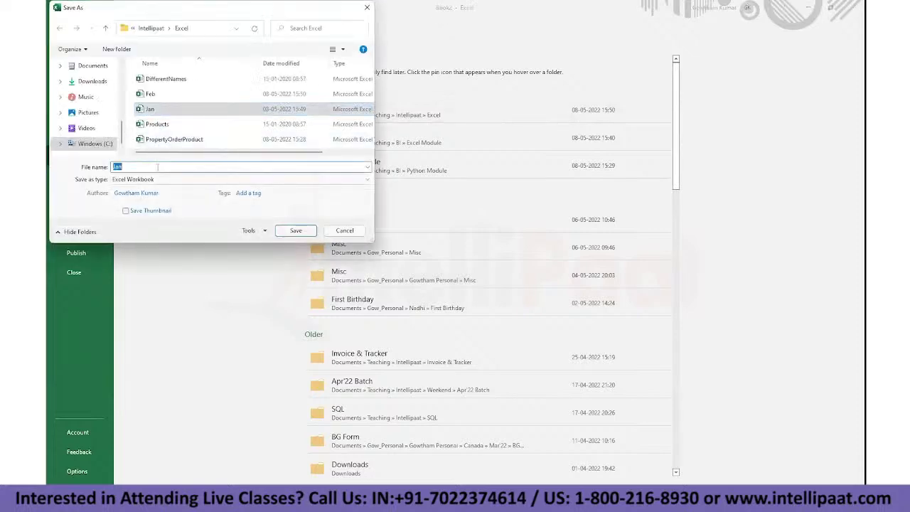
type("Apr")
key("Return")
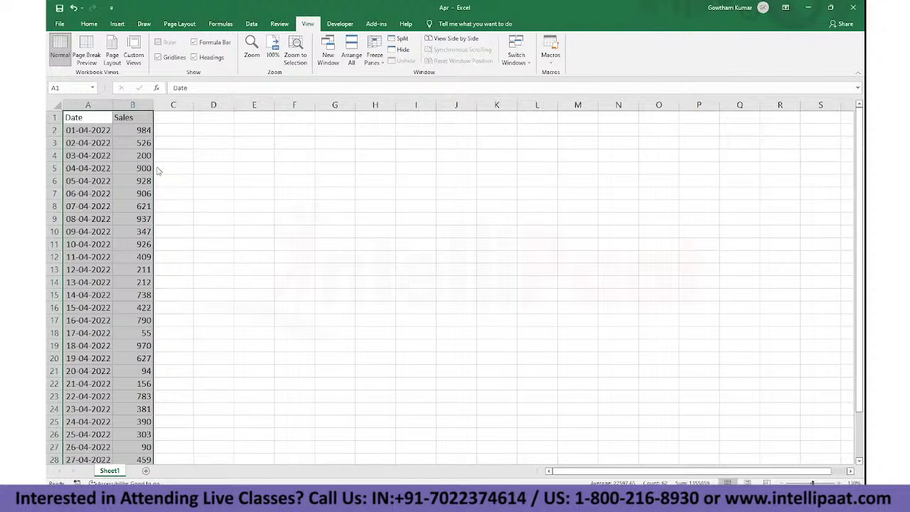
Step: Center the contents of the Date and Sales columns horizontally
key("alt")
key("h")
key("a")
key("c")
left_click(174, 142)
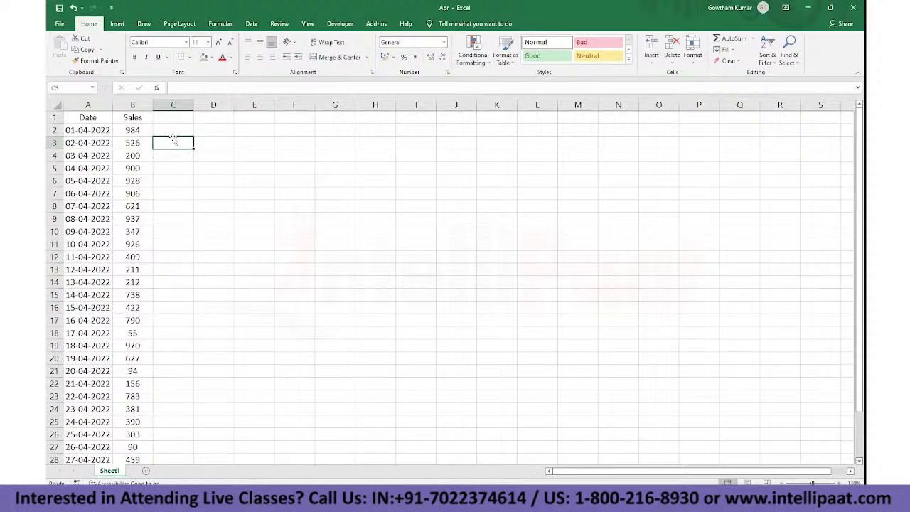
Step: Enter the header % of Sales in C1 and widen column C slightly
key("Up")
key("Up")
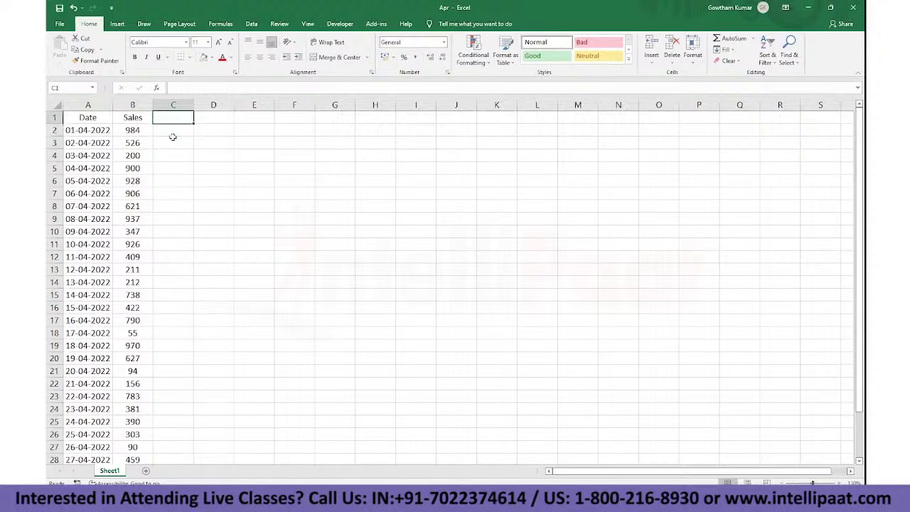
type("% of Sales")
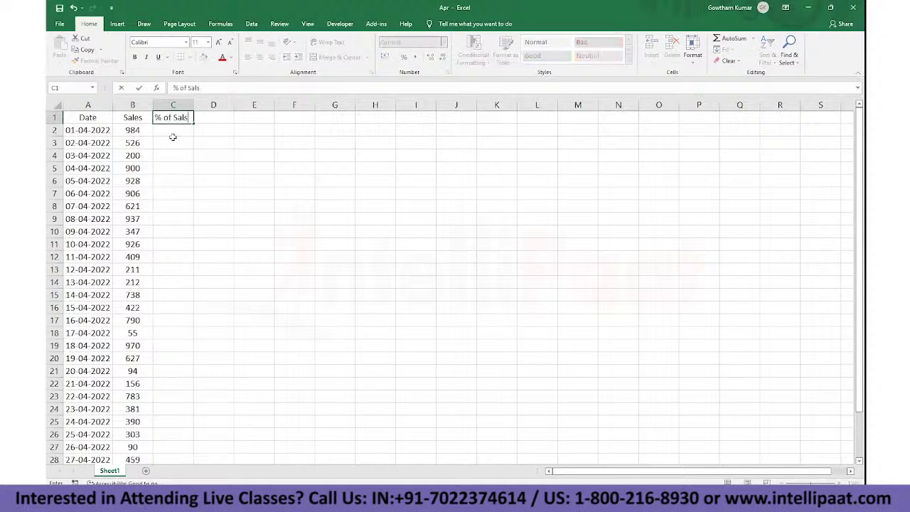
key("ctrl+Return")
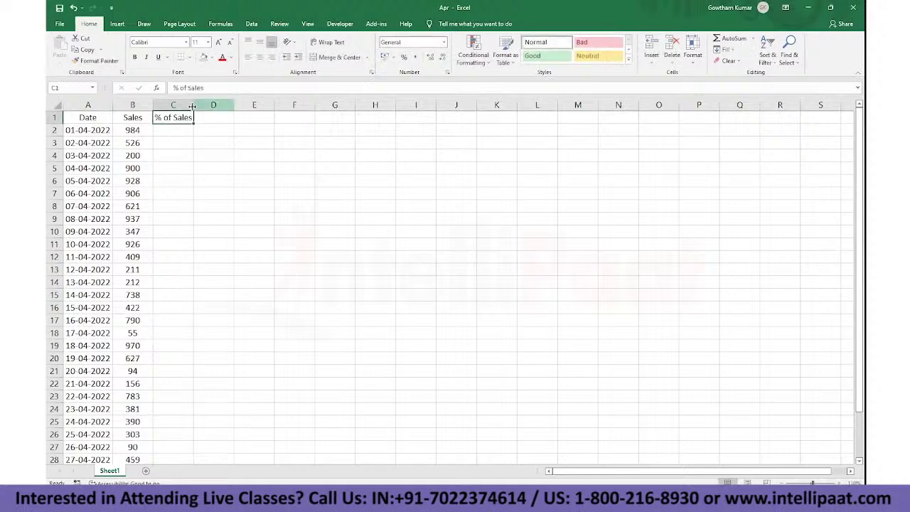
left_click_drag(194, 105, 198, 104)
Step: Enter the formula =B2/SUM($B$2:$B$31) in C2 to calculate the first day's share of sales
double_click(183, 130)
type("=B2/SUM(")
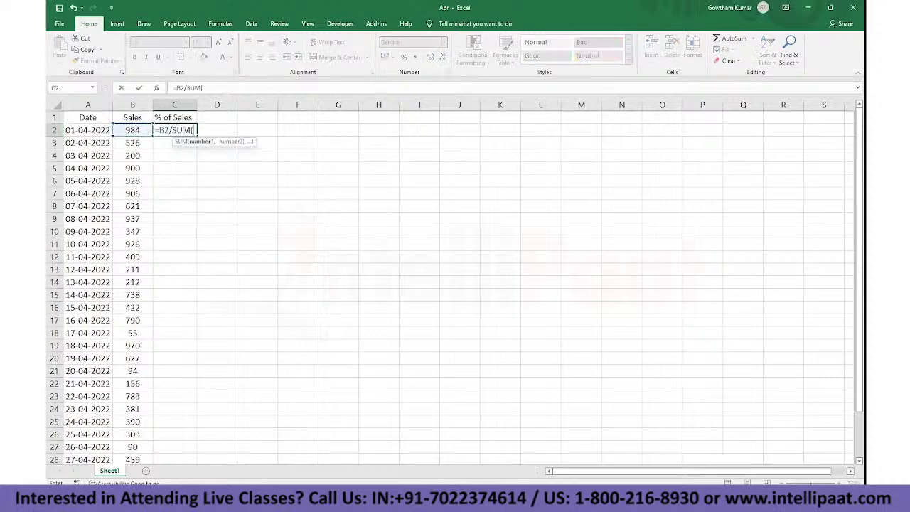
key("Left")
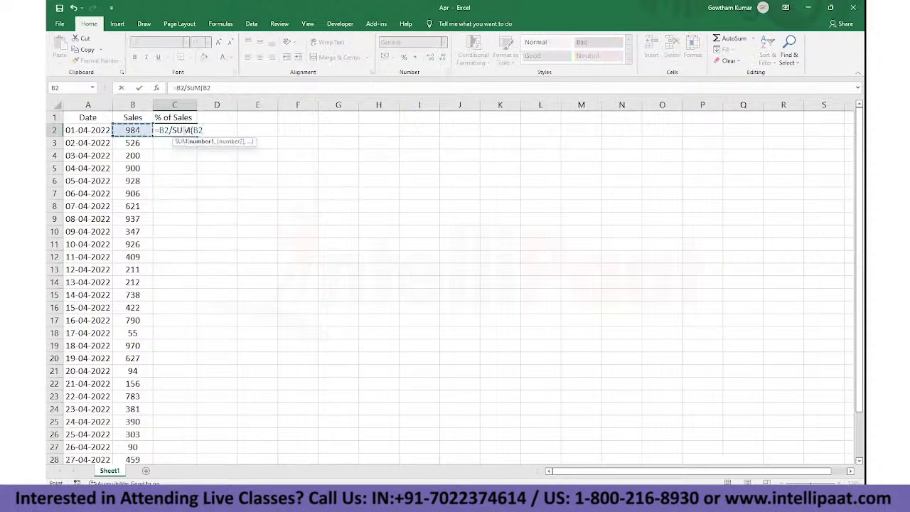
key("ctrl+shift+Down")
key("F4")
key("Return")
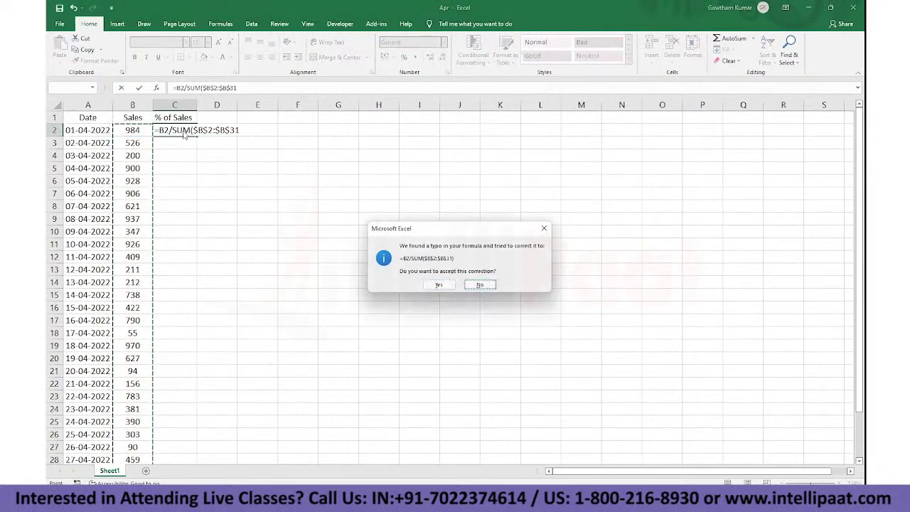
key("Return")
Step: Fill the share-of-sales formula from C2 down to C31
key("Left")
key("ctrl+Down")
key("Right")
key("ctrl+shift+Up")
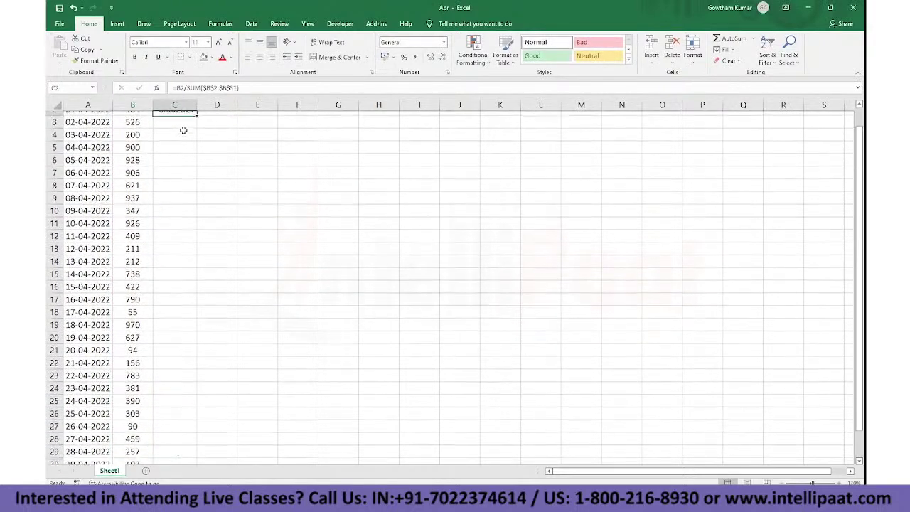
key("ctrl+d")
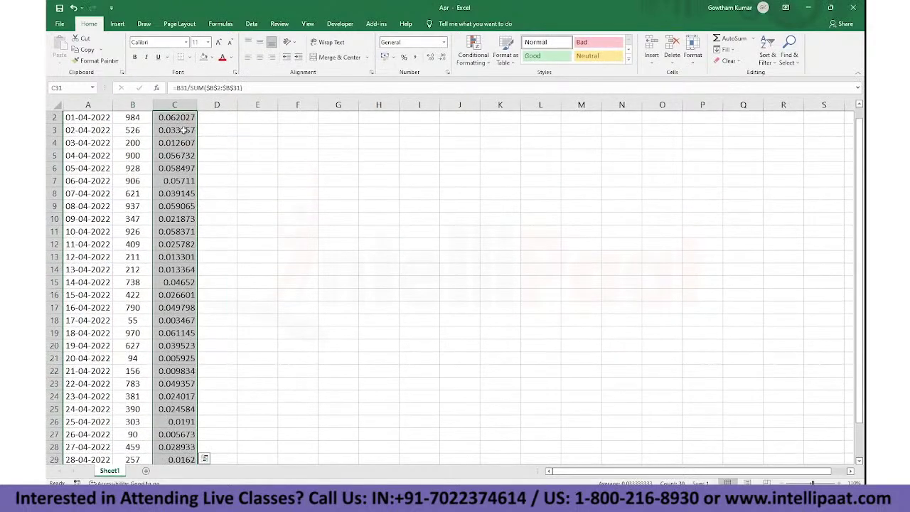
Step: Clear the whole % of Sales column, including its header, and return to cell C1
scroll(178, 128, "up", 1)
left_click(163, 115)
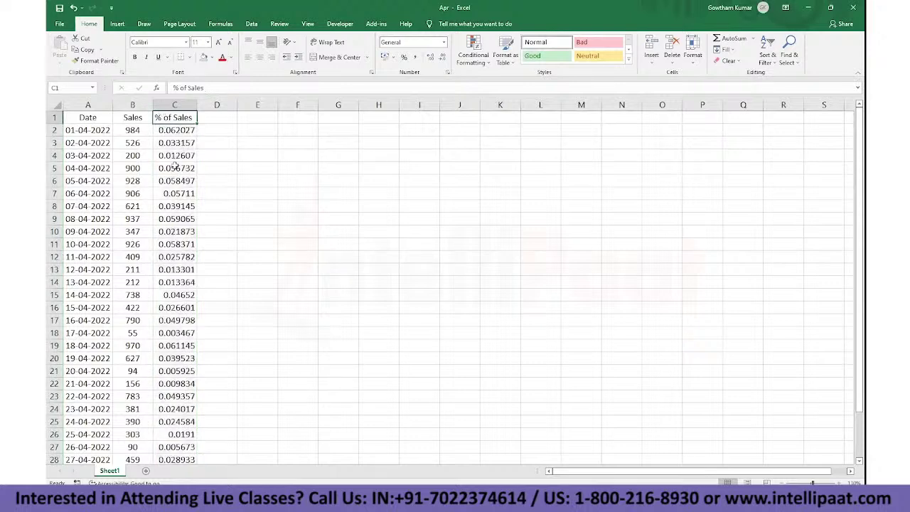
key("alt")
key("Escape")
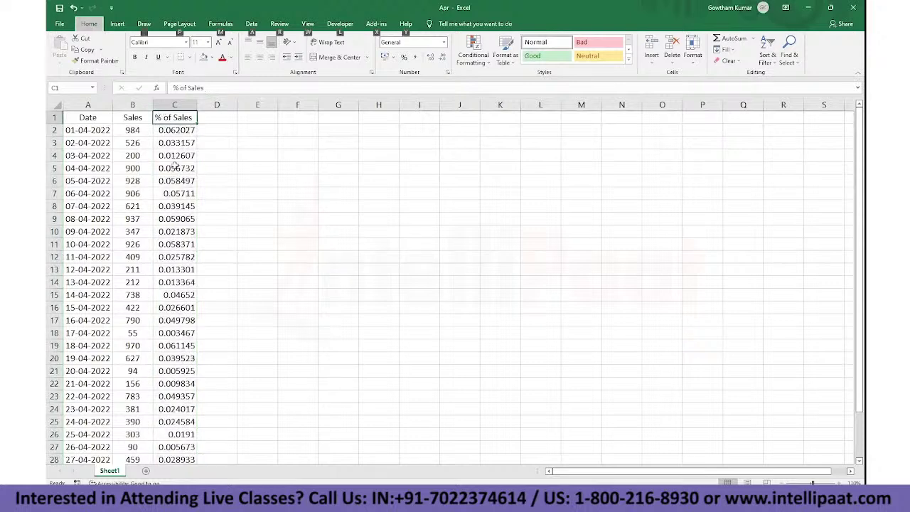
key("ctrl+shift+Down")
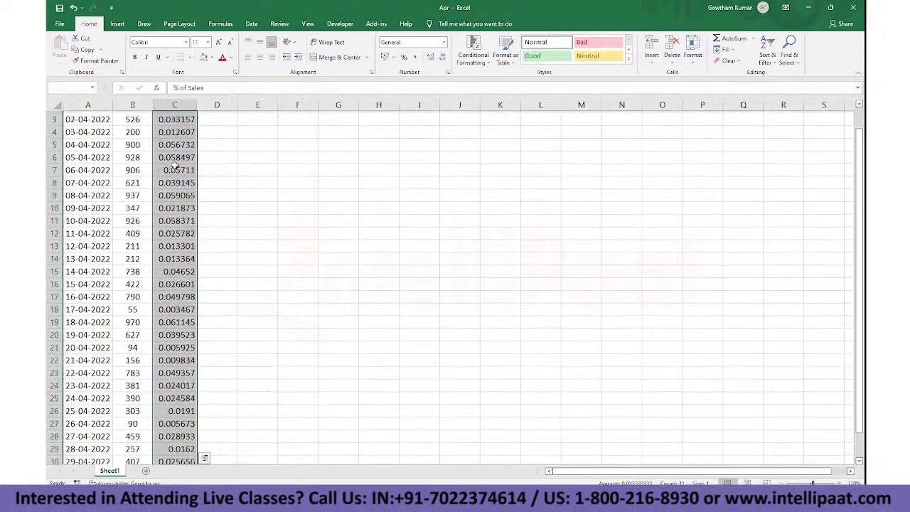
scroll(174, 166, "up", 2)
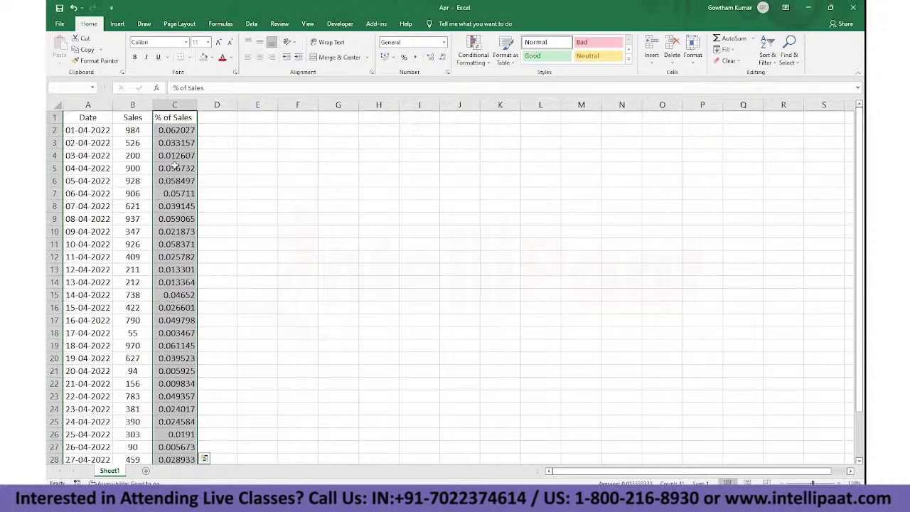
key("Delete")
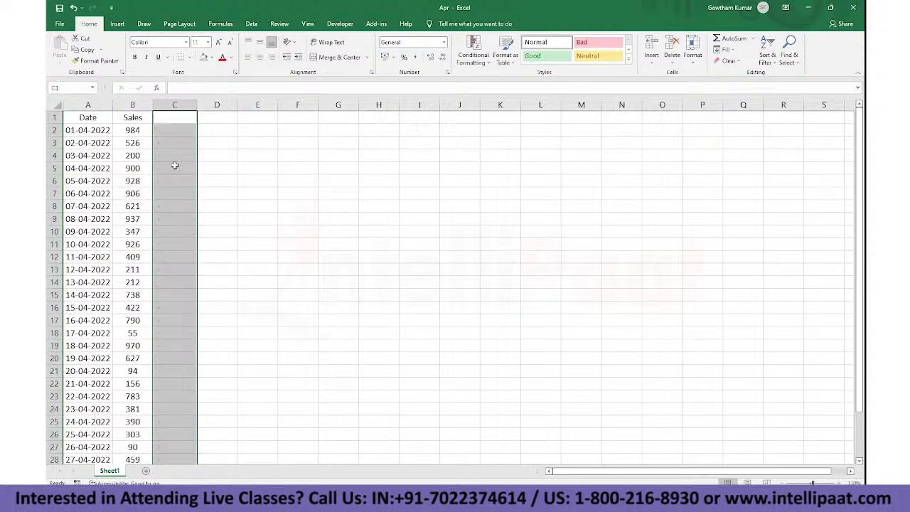
key("Down")
key("Up")
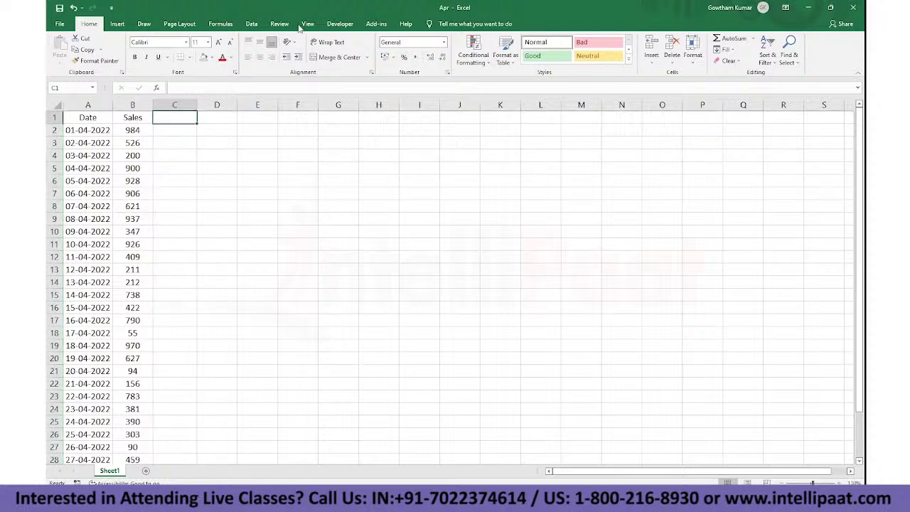
Step: Start recording a new macro stored in This Workbook, with Ctrl+e assigned as its shortcut
left_click(336, 24)
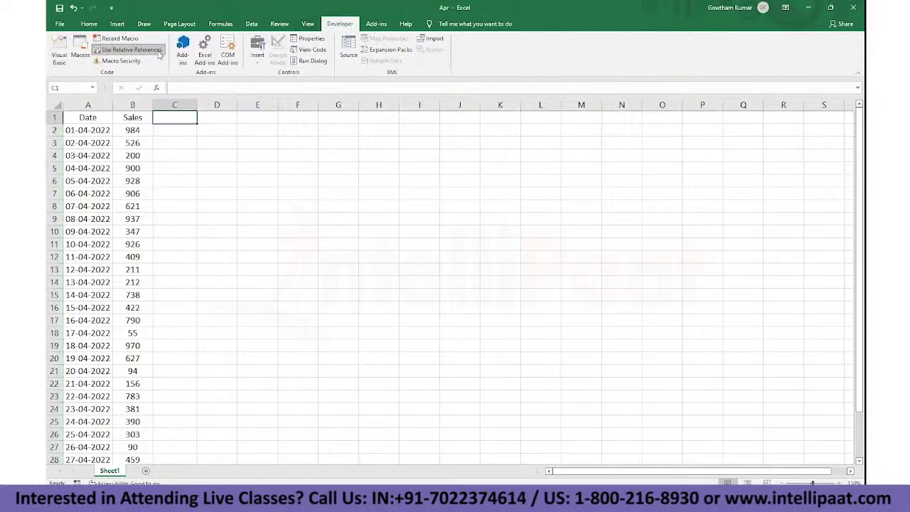
left_click(118, 39)
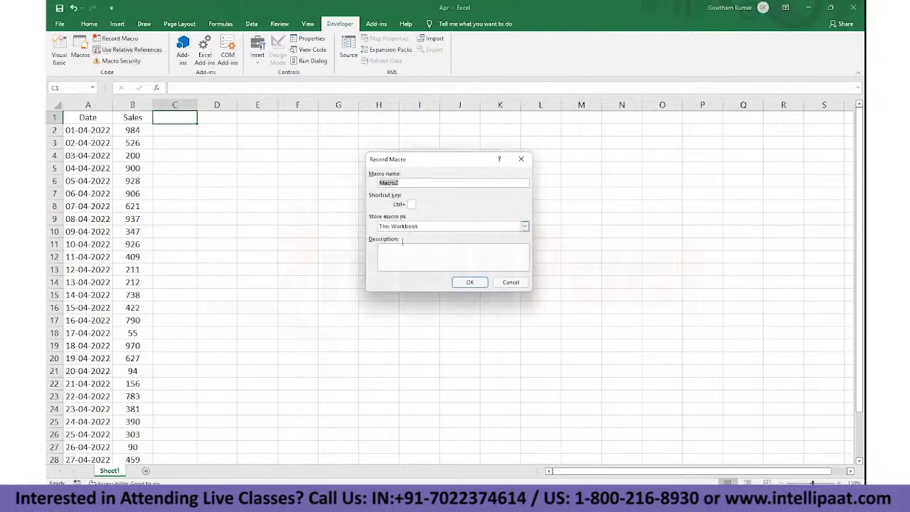
key("Tab")
type("e")
left_click(470, 283)
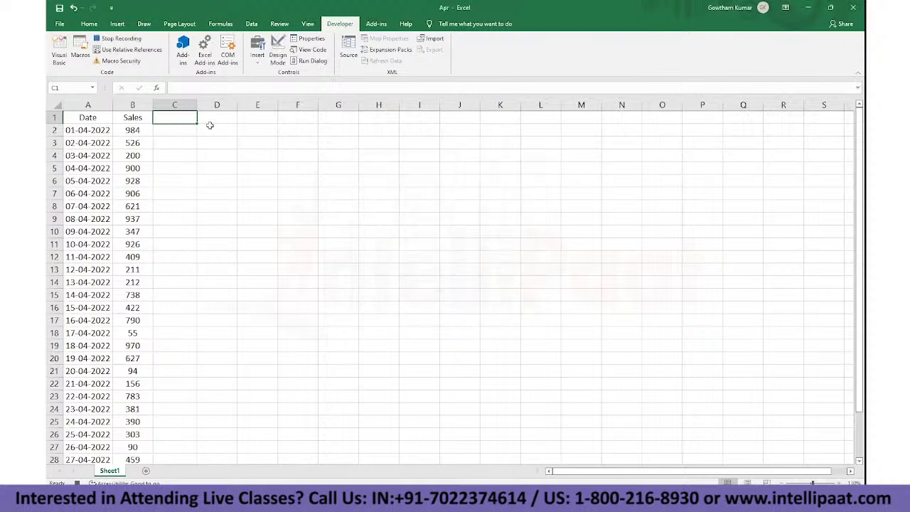
Step: Enter the header % of Sales in C1 while the macro is recording
type("% of Sake")
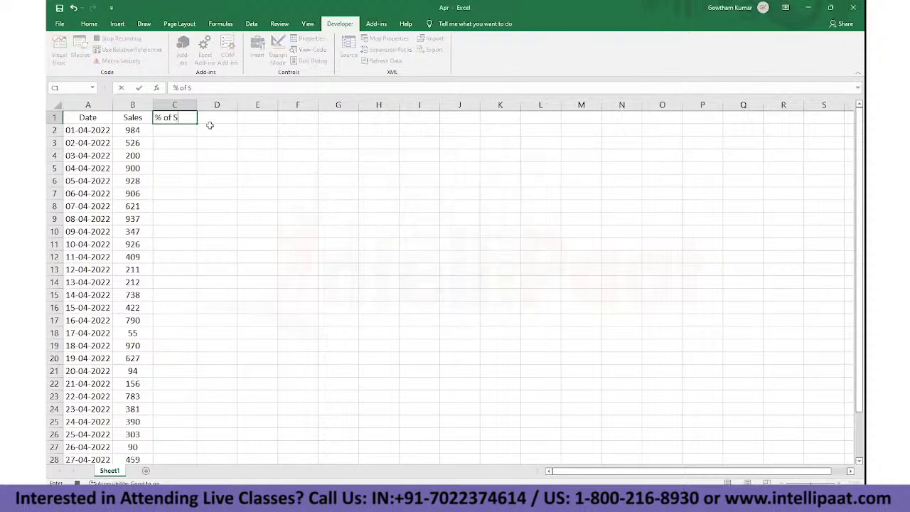
key("BackSpace")
key("BackSpace")
type("les")
key("Return")
Step: Enter the share-of-sales formula =B2/SUM($B$2:$B$31) in C2 while the macro is recording
type("=")
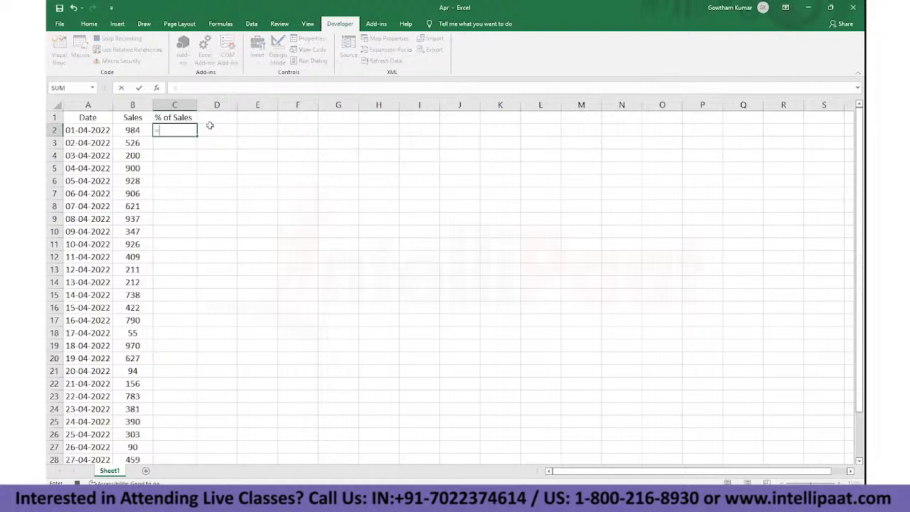
key("Left")
type("/SUM(")
key("Left")
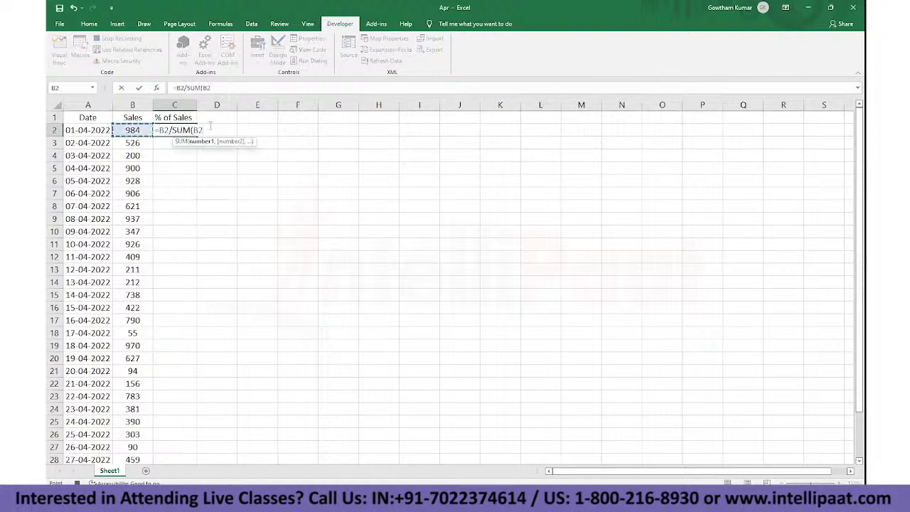
key("ctrl+shift+Down")
key("F4")
type(")")
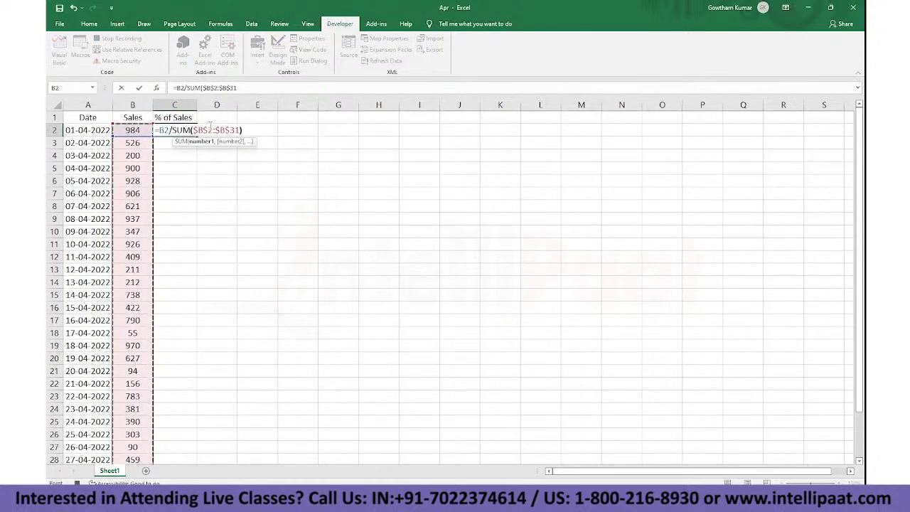
key("Return")
Step: Fill the share-of-sales formula down from C2 to C31, the last data row
key("Left")
key("ctrl+Down")
key("Right")
key("ctrl+shift+Up")
key("ctrl+d")
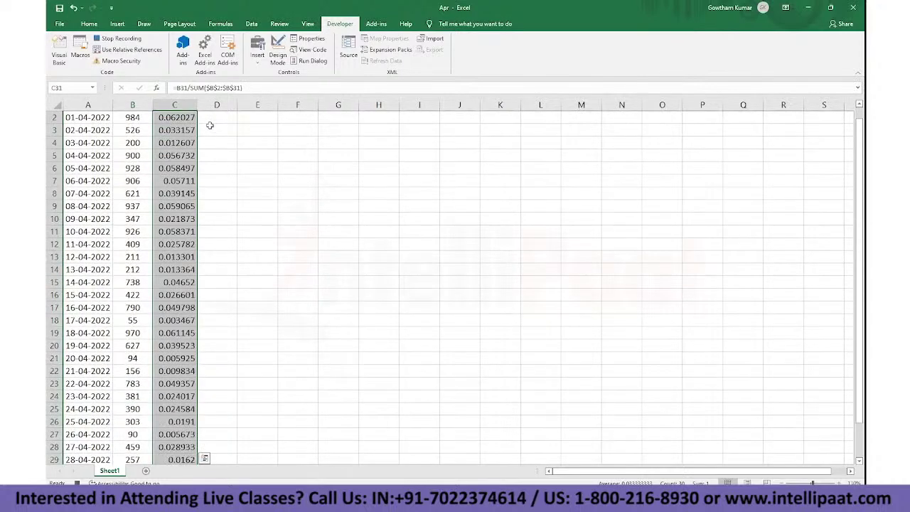
Step: Format C2:C31 as percentages, return to C1 and stop recording the macro
key("ctrl+shift+5")
key("ctrl+Up")
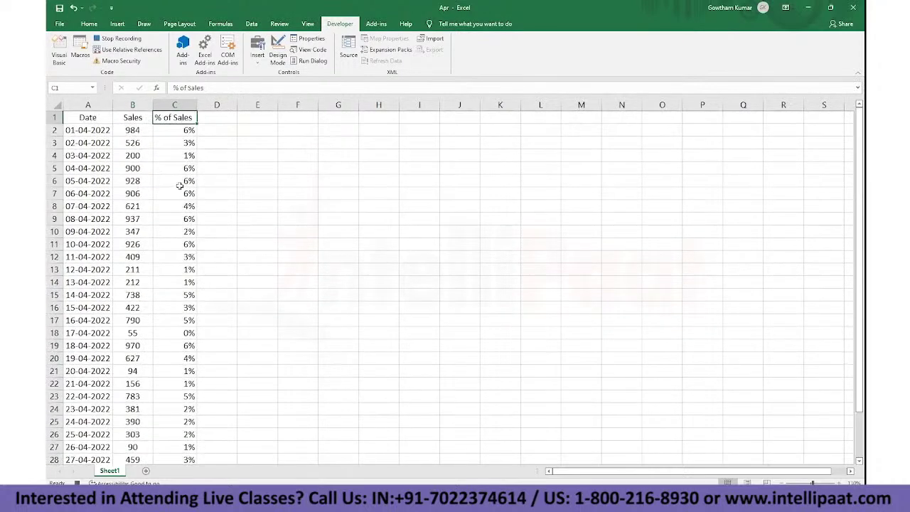
left_click(117, 39)
left_click(162, 198)
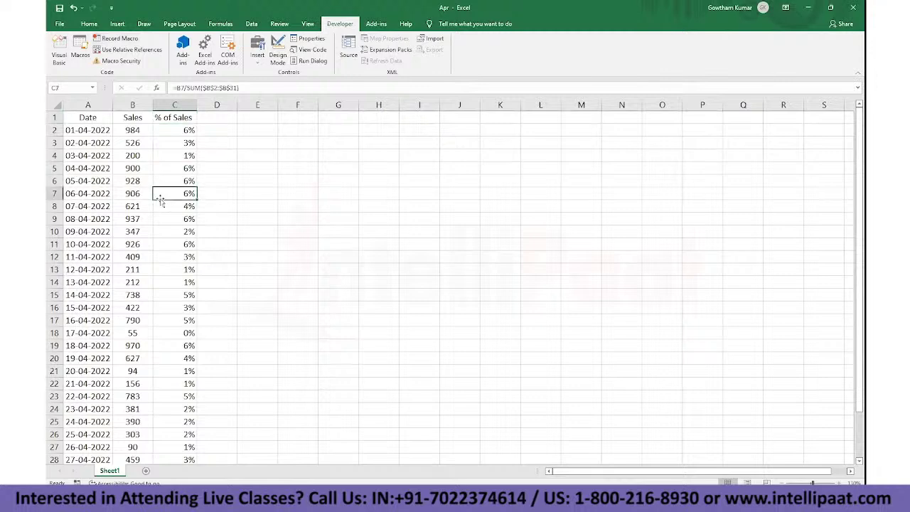
Step: Switch to the Feb workbook and run the recorded macro starting from cell C1
key("alt+Tab")
key("alt+Tab")
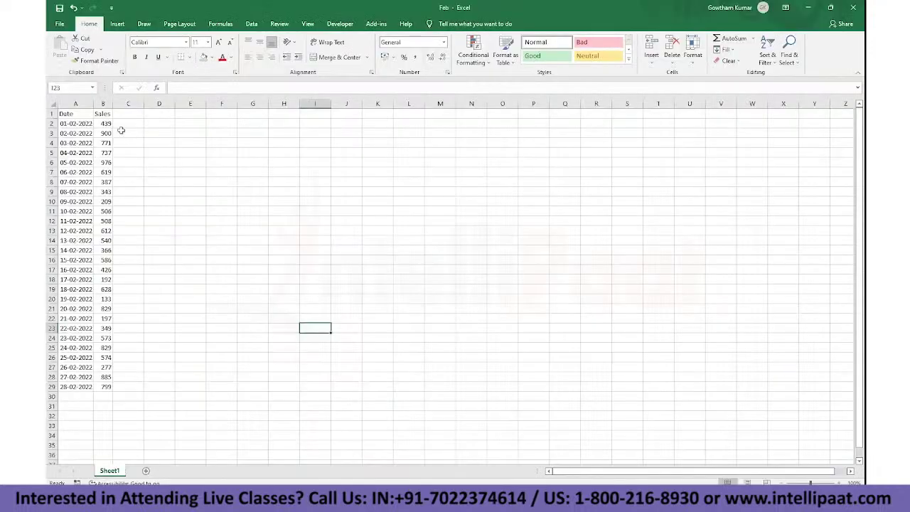
left_click(130, 114)
key("ctrl+shift+s")
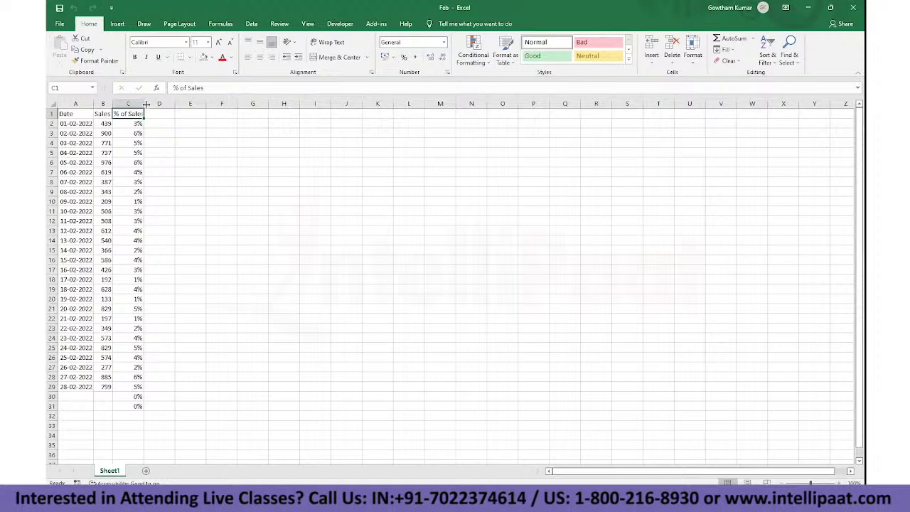
Step: Fit the widths of the % of Sales and Date columns to their contents in the Feb workbook
double_click(147, 104)
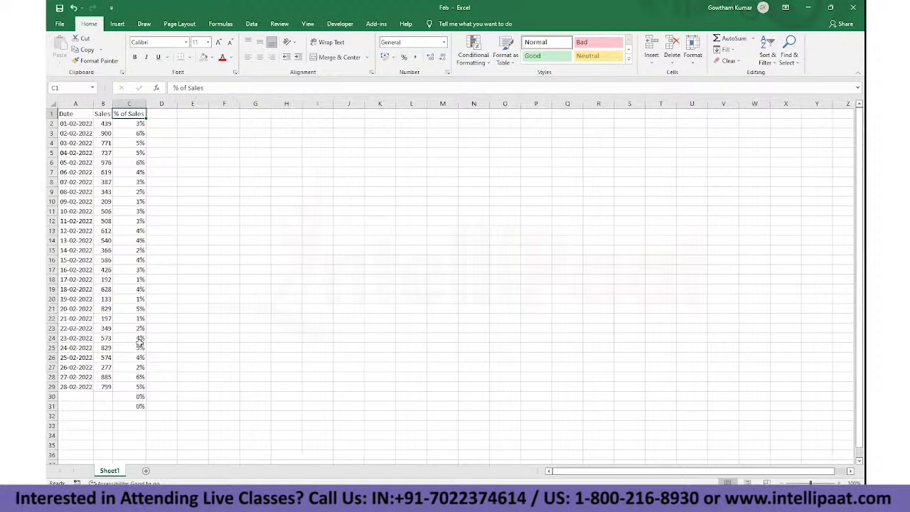
scroll(150, 278, "up", 1)
scroll(146, 265, "up", 1)
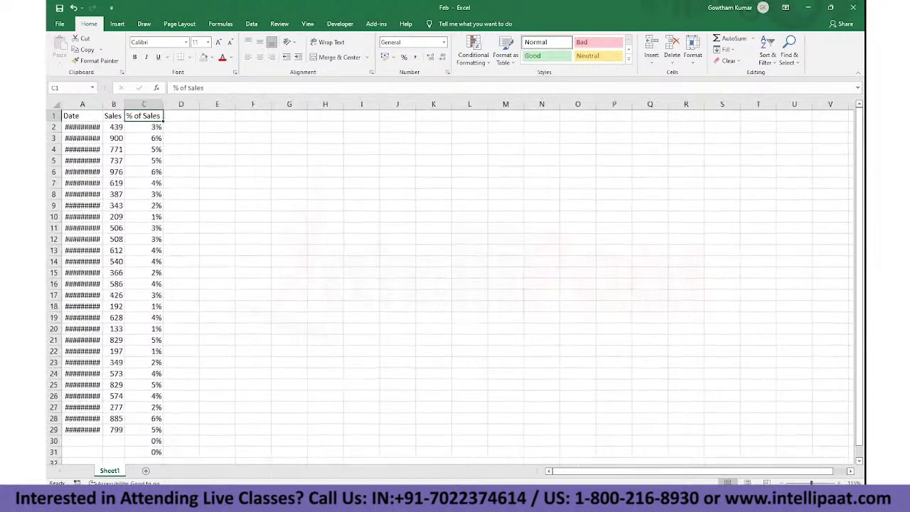
double_click(104, 104)
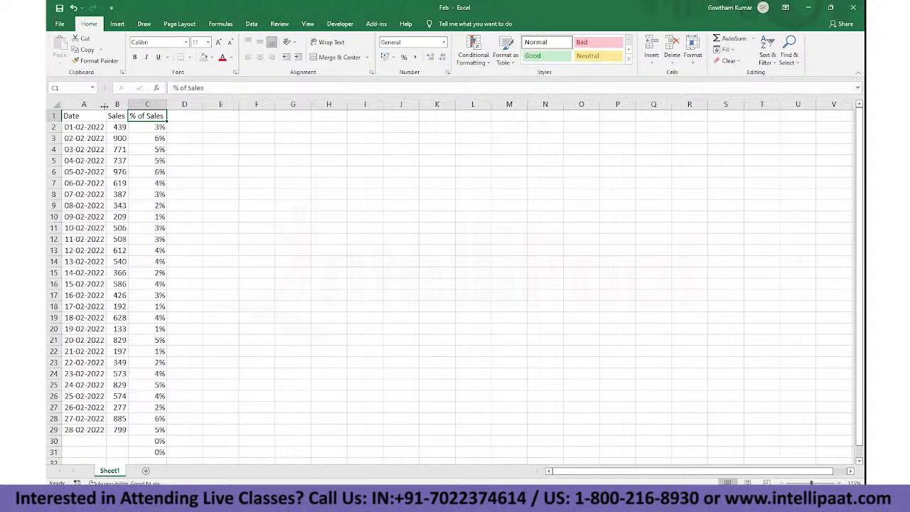
Step: Clear the surplus formulas in C30:C31 below the February data and return to cell C1
key("ctrl+Down")
key("shift+Up")
key("Delete")
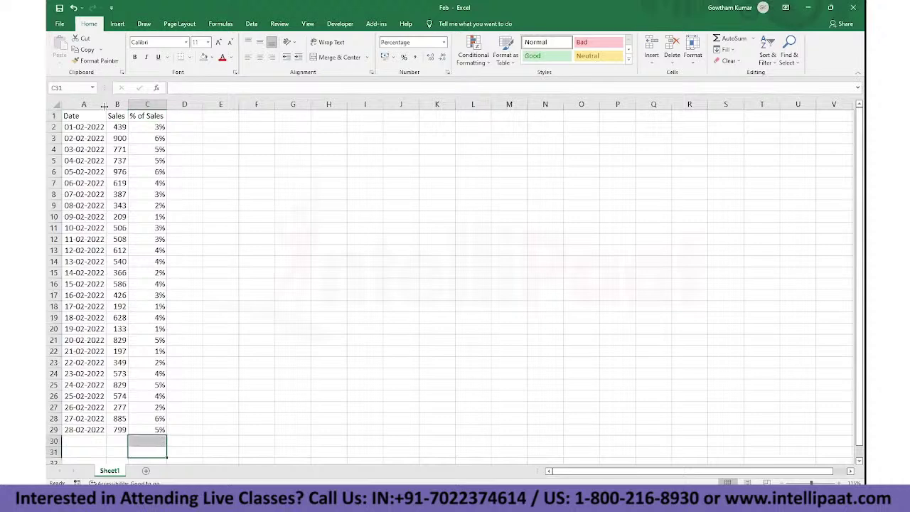
left_click(149, 118)
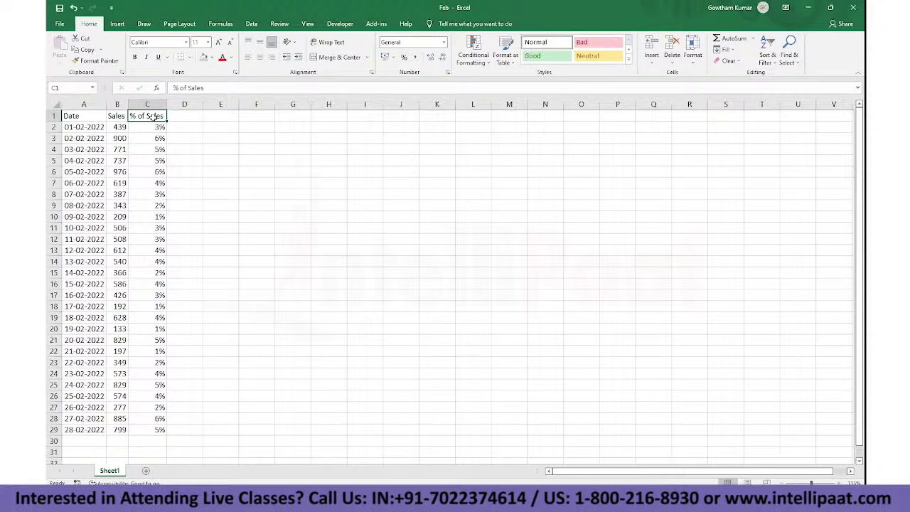
scroll(161, 151, "up", 1)
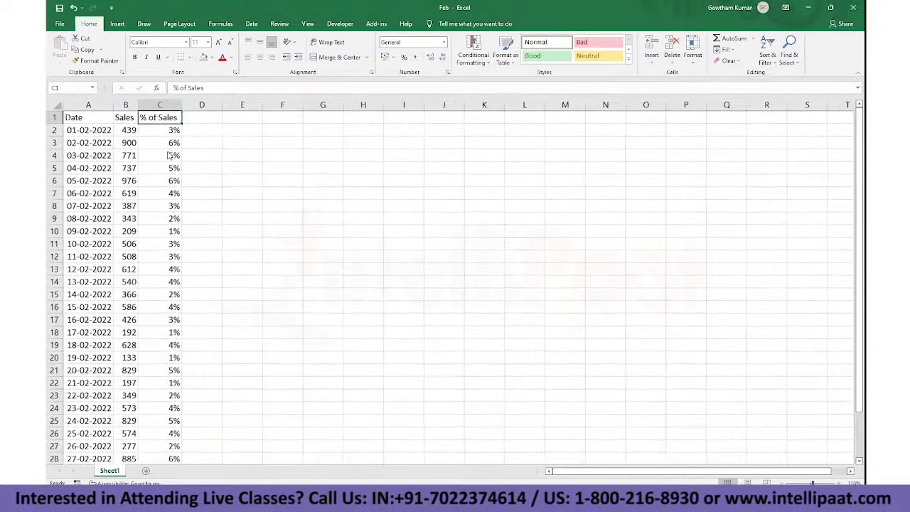
key("alt+Tab")
key("alt+Tab")
key("alt+Tab")
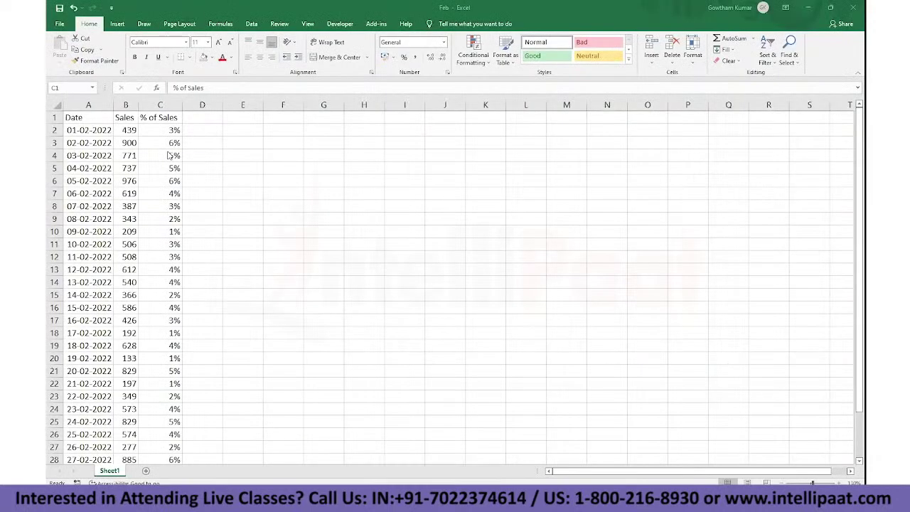
key("alt+Tab")
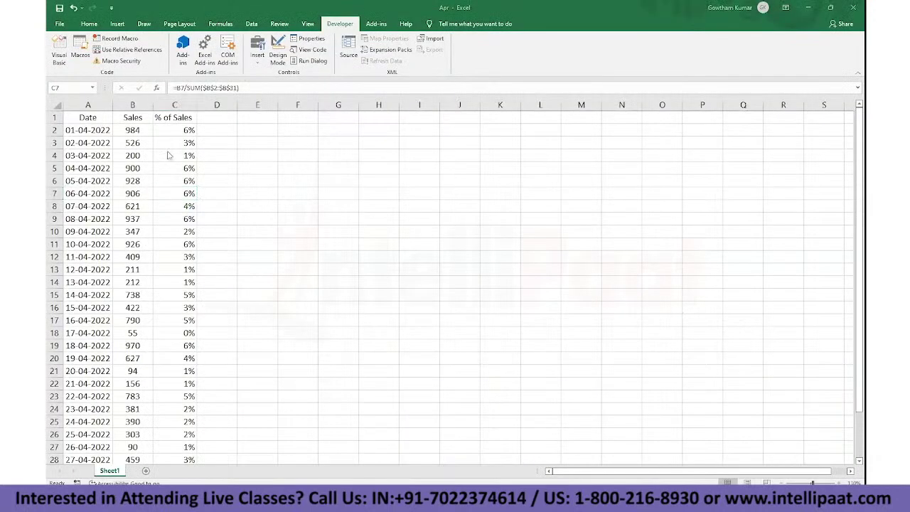
key("alt+Tab")
key("alt+Tab")
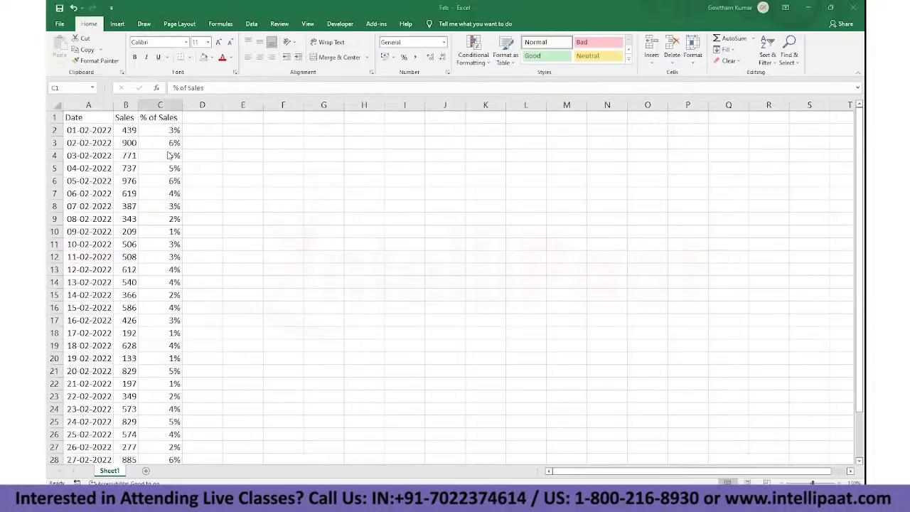
Step: Clear the entire % of Sales column in the Feb workbook and run the recorded macro again from C1
left_click(168, 155)
key("ctrl+Up")
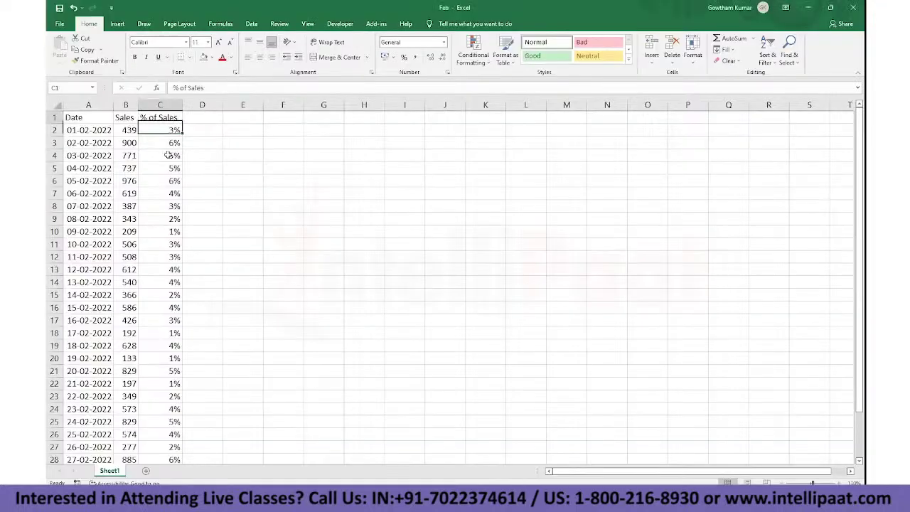
key("ctrl+shift+Down")
key("Delete")
key("ctrl+Up")
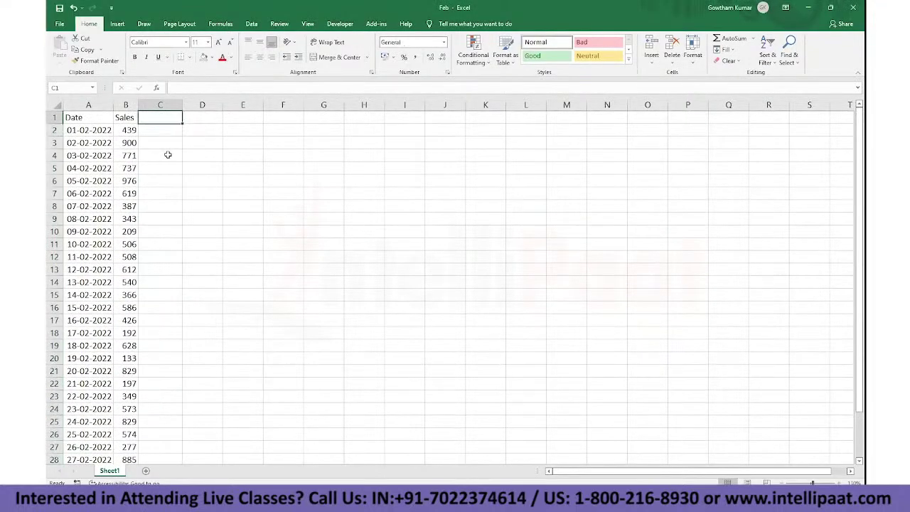
key("alt+Tab")
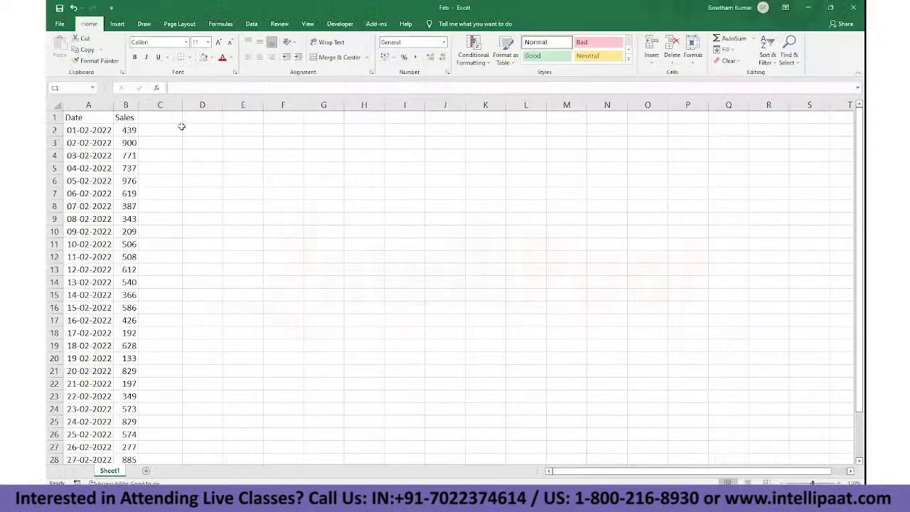
left_click(171, 119)
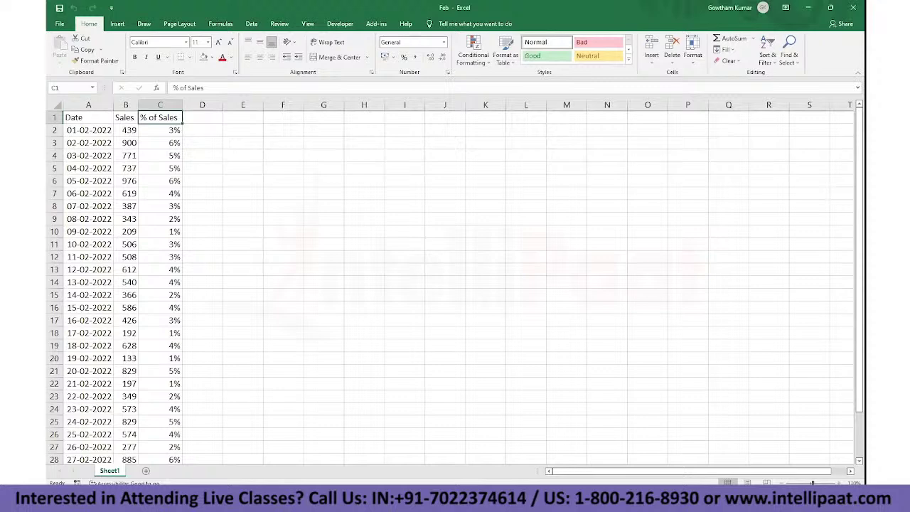
Step: Switch to the Jan workbook, maximize its window and fit the Date column width to the dates
key("alt+Tab")
left_click(779, 75)
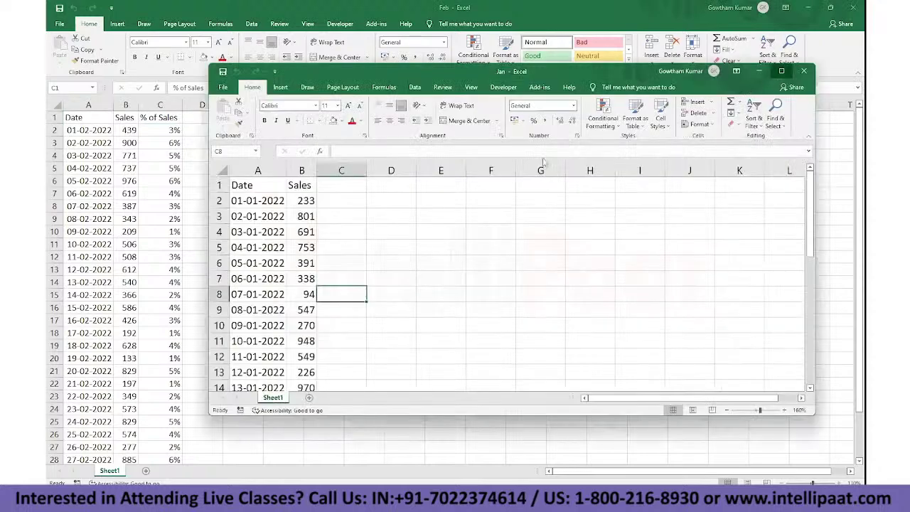
key("ctrl+Up")
key("Left")
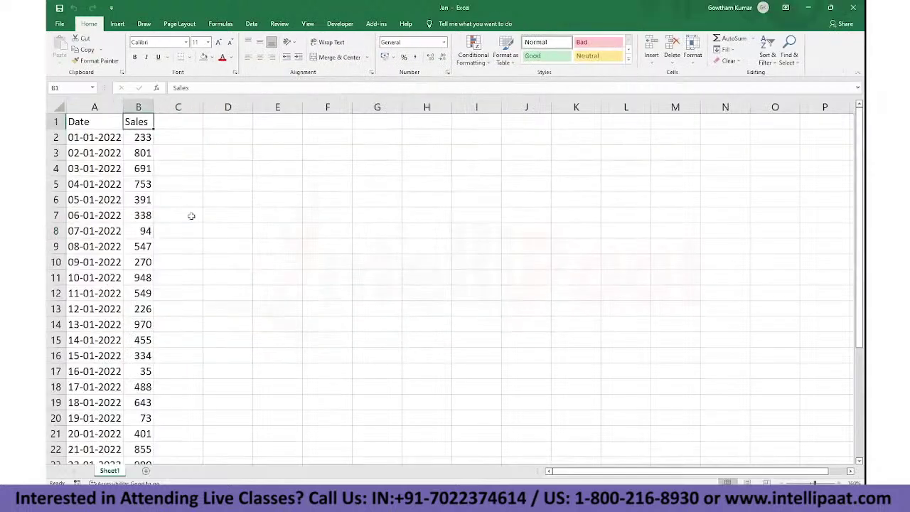
scroll(191, 216, "down", 3)
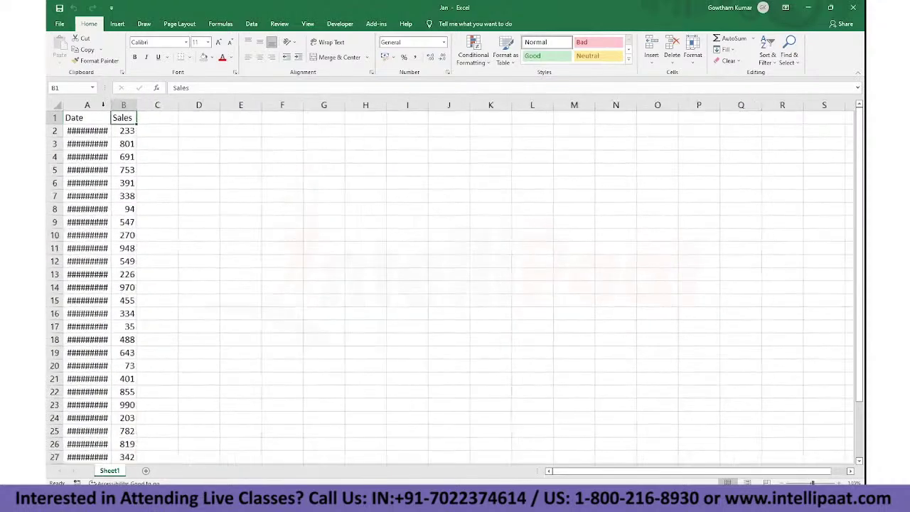
double_click(111, 105)
Step: Run the recorded macro from cell C1 in the Jan workbook to add the % of Sales column
left_click(167, 207)
scroll(167, 207, "down", 3)
scroll(167, 207, "up", 3)
left_click(162, 119)
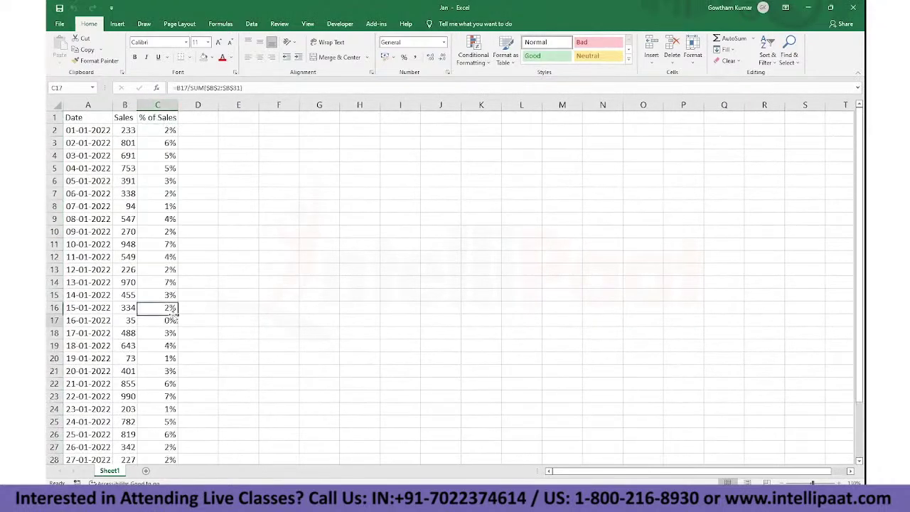
Step: Extend the share-of-sales formula into C32 for 31-01-2022 and go back up the column
key("Down")
key("ctrl+Down")
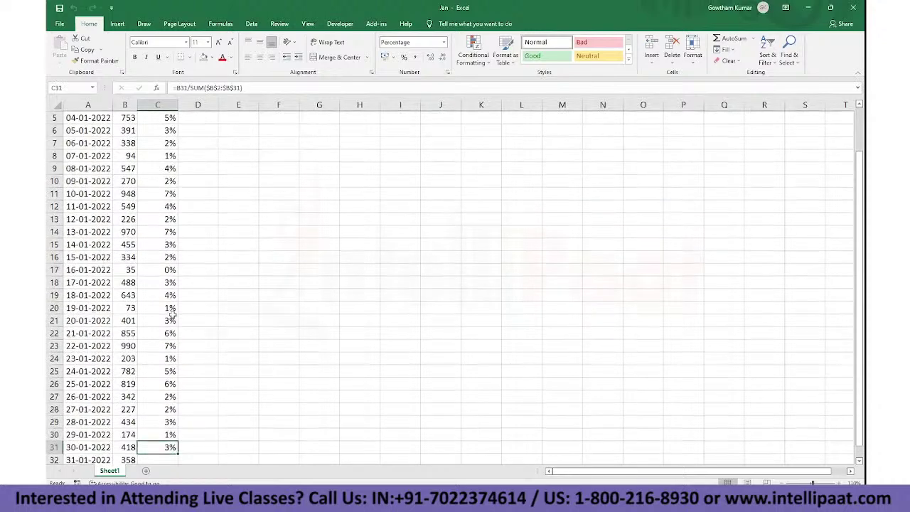
key("Down")
key("ctrl+d")
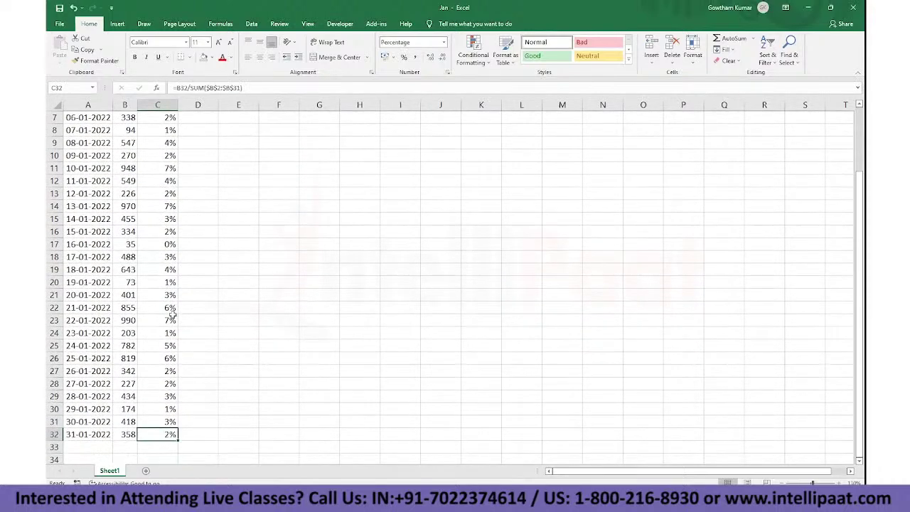
key("ctrl+Up")
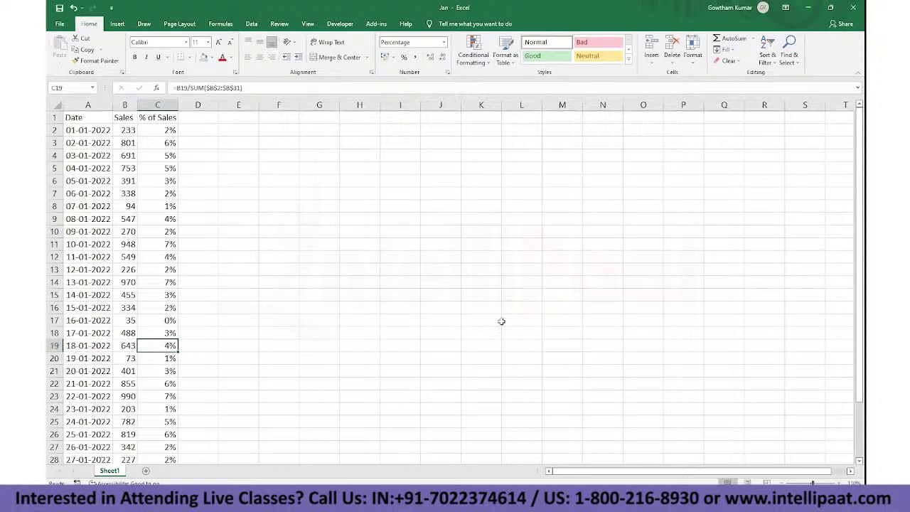
Step: Start a tool list in J11 with the heading ETL and enter Alteryx Designer beneath it
left_click(473, 318)
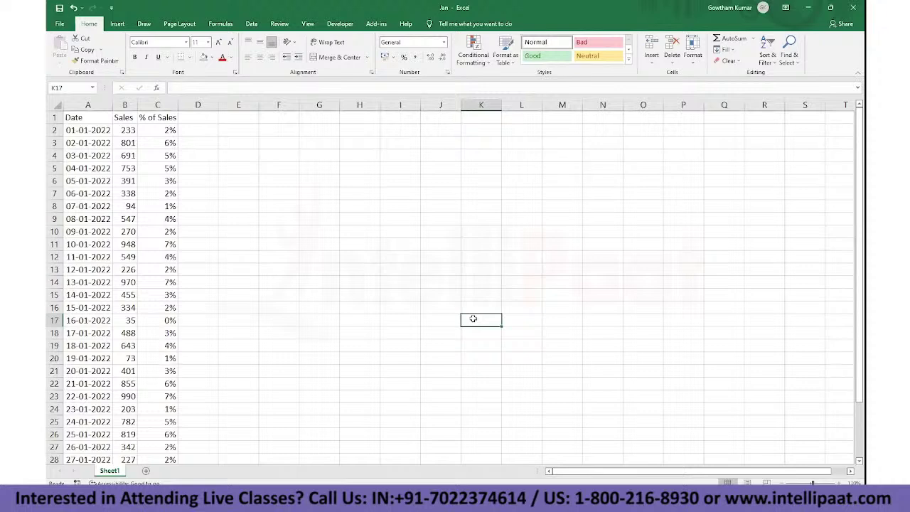
left_click(457, 247)
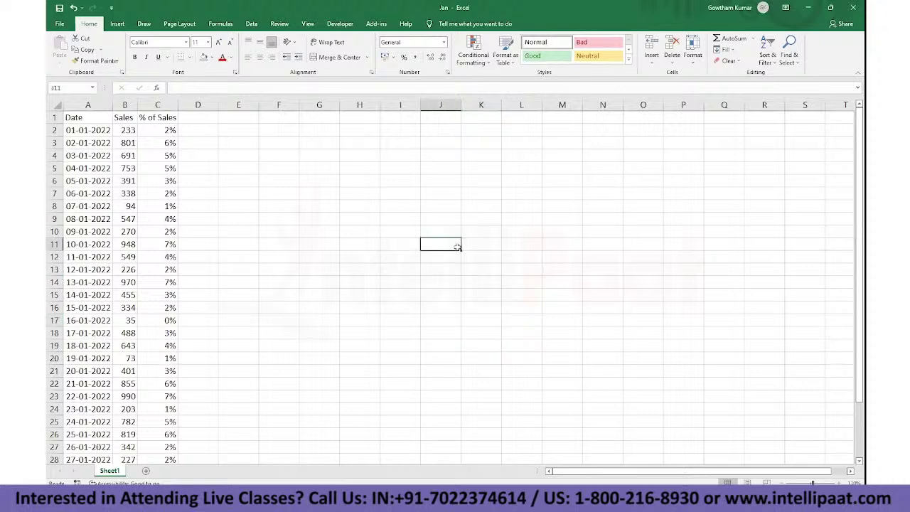
type("ETL")
key("Return")
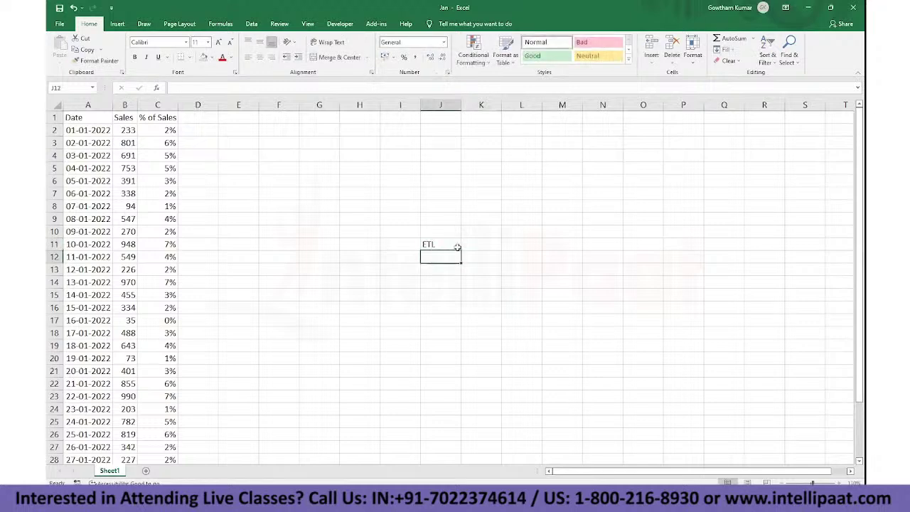
key("Up")
key("Down")
type("Alteryx")
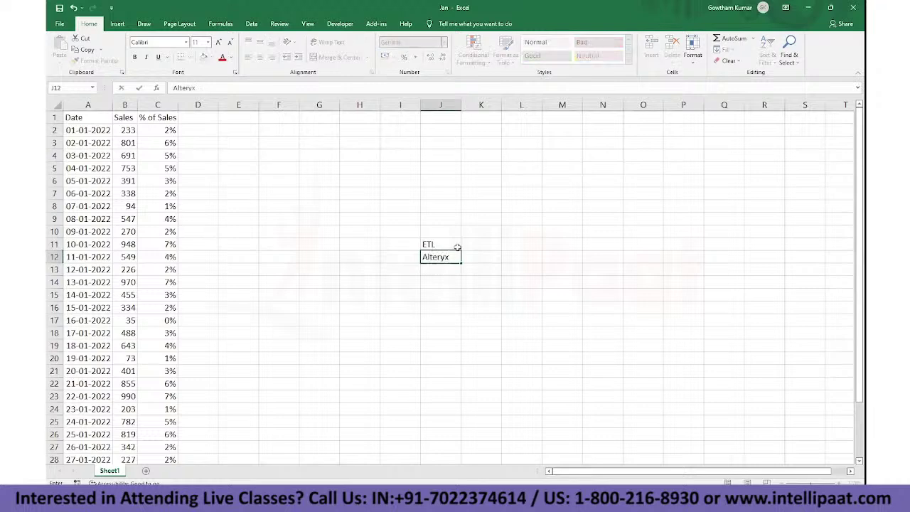
type(" Designer")
key("Return")
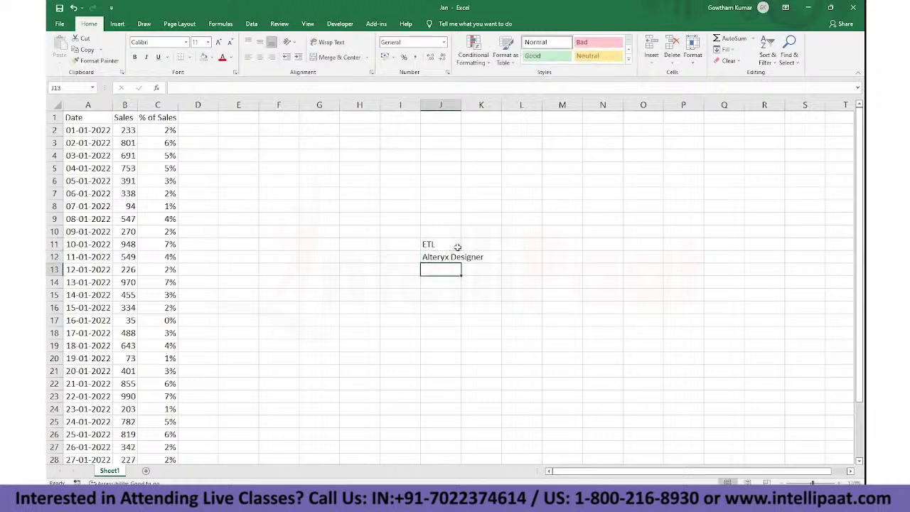
Step: Continue the ETL list in J13:J17 with Informatica, Power Query, Talend, SSIS and SQL
type("Informatica")
key("Return")
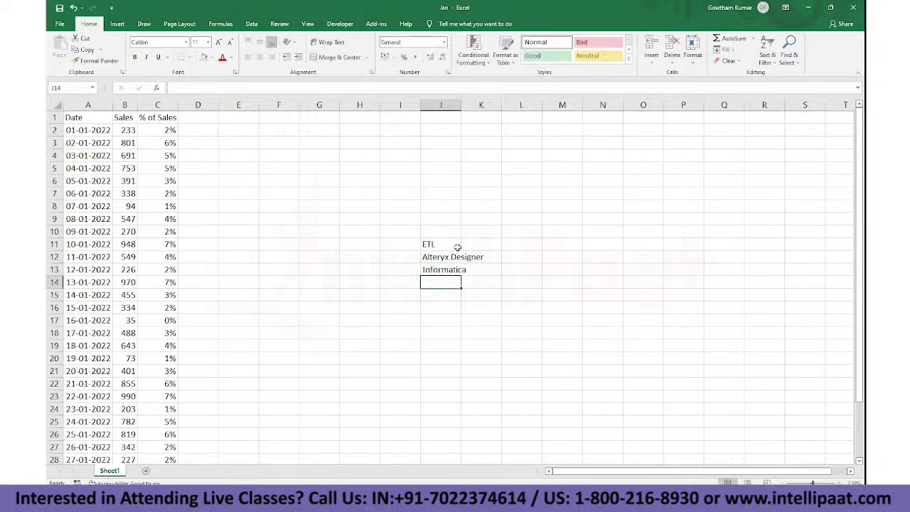
type("Power Query")
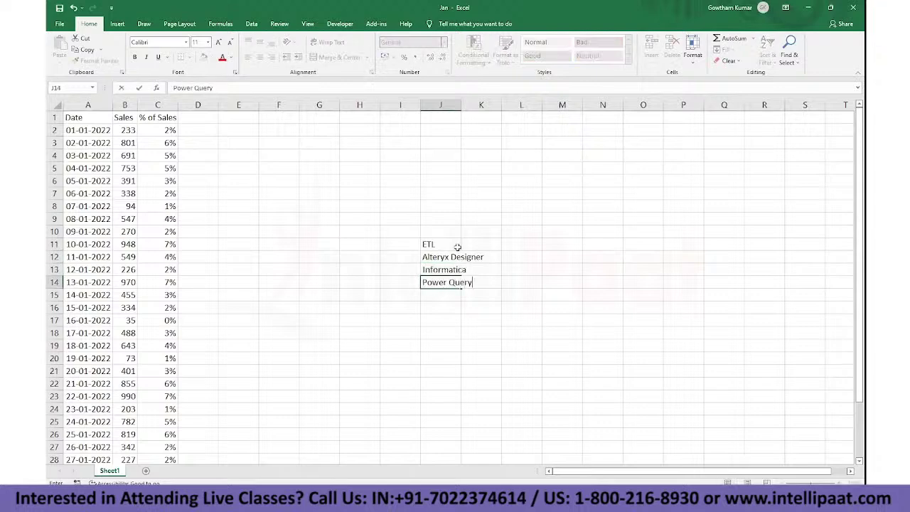
key("Return")
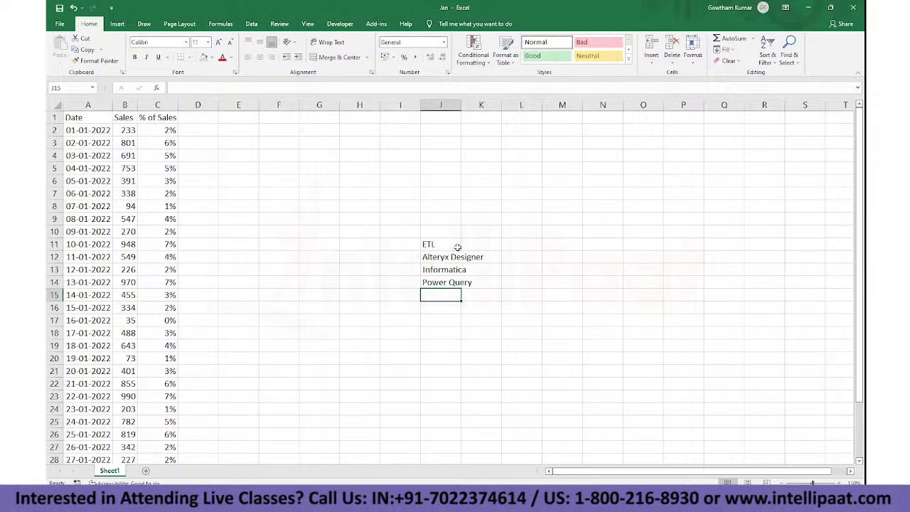
type("Talend")
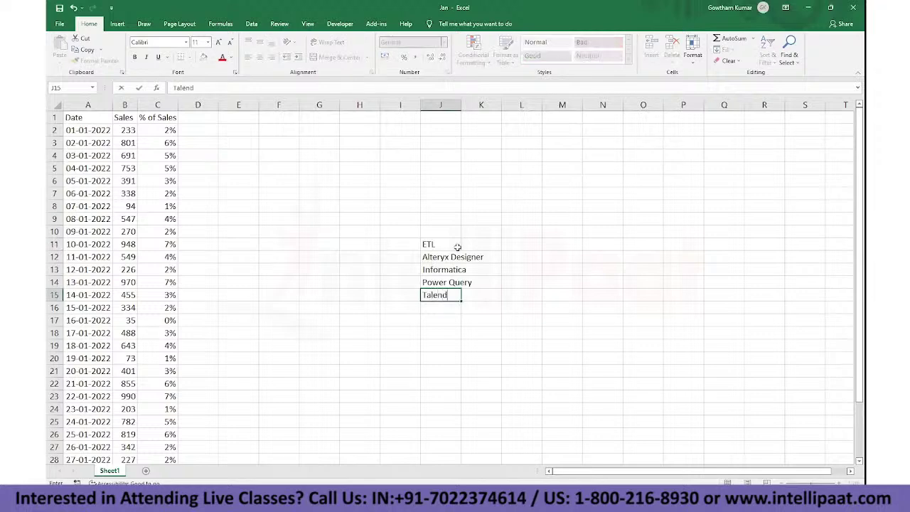
key("Return")
type("SSIS")
key("Return")
type("SQL")
key("Return")
key("Up")
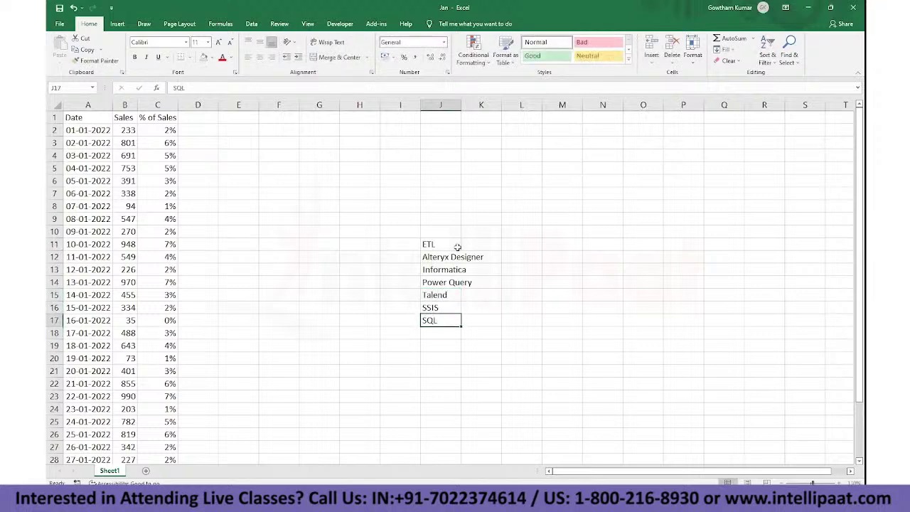
Step: Fit the width of column J to its longest ETL tool name
left_click_drag(431, 260, 432, 321)
left_click(432, 320)
left_click(429, 247)
double_click(461, 105)
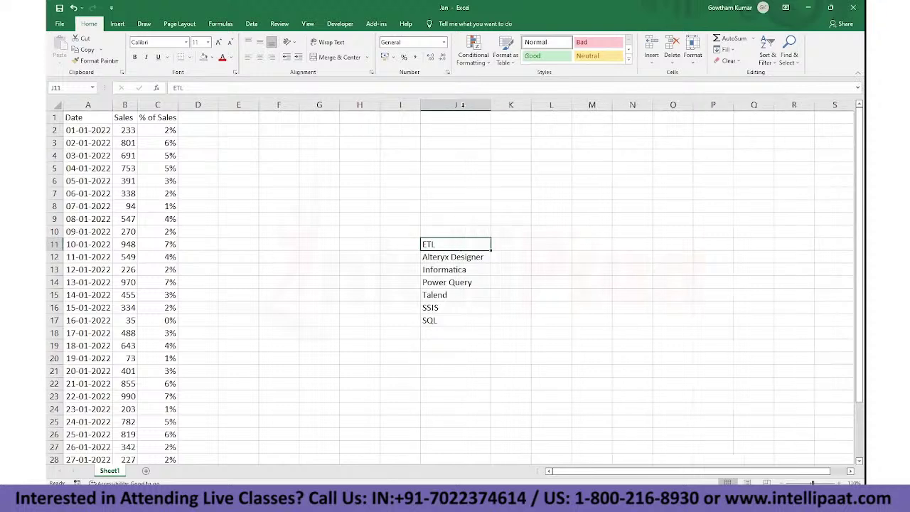
left_click(461, 104)
left_click(443, 253)
Step: Start a second list in L11 with the heading Data Analysis and enter SQL in L12
left_click(553, 244)
type("Da")
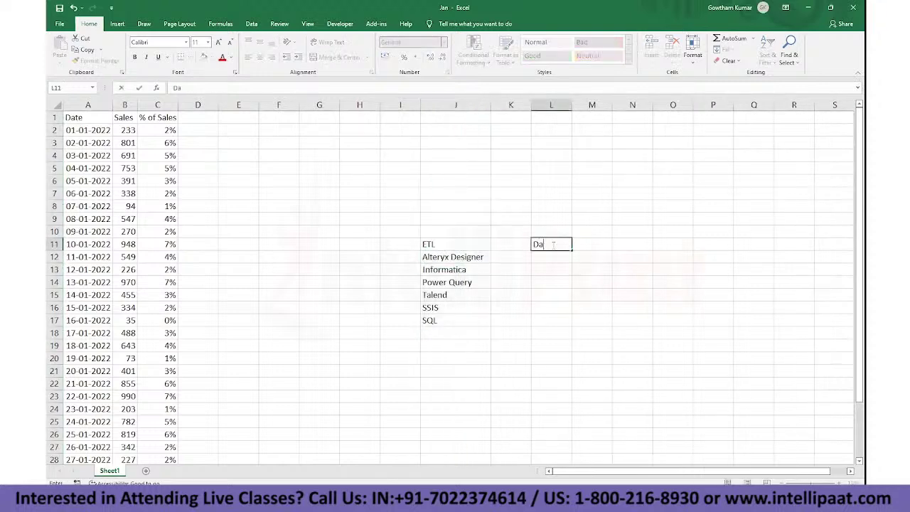
type("ta Analysis")
key("Return")
type("SQl")
key("Return")
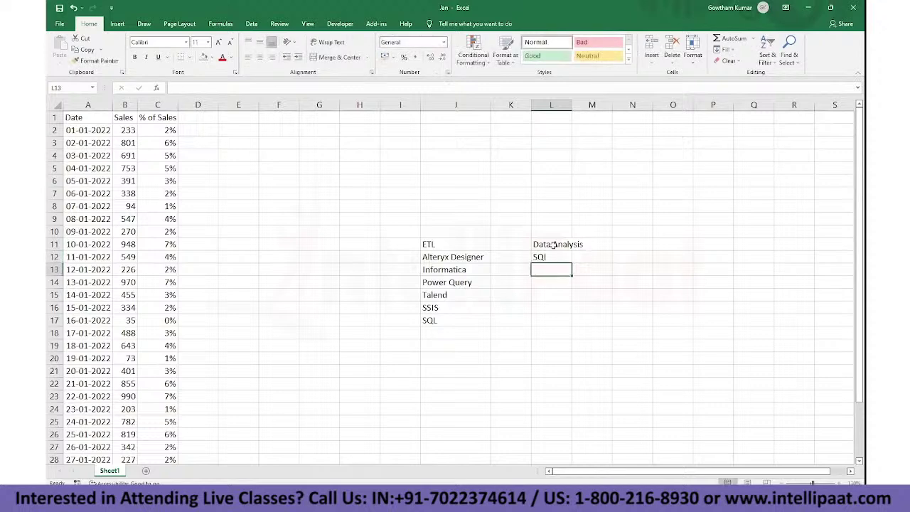
Step: Add Excel in L13 and Python in L14 to the Data Analysis list
type("Execl")
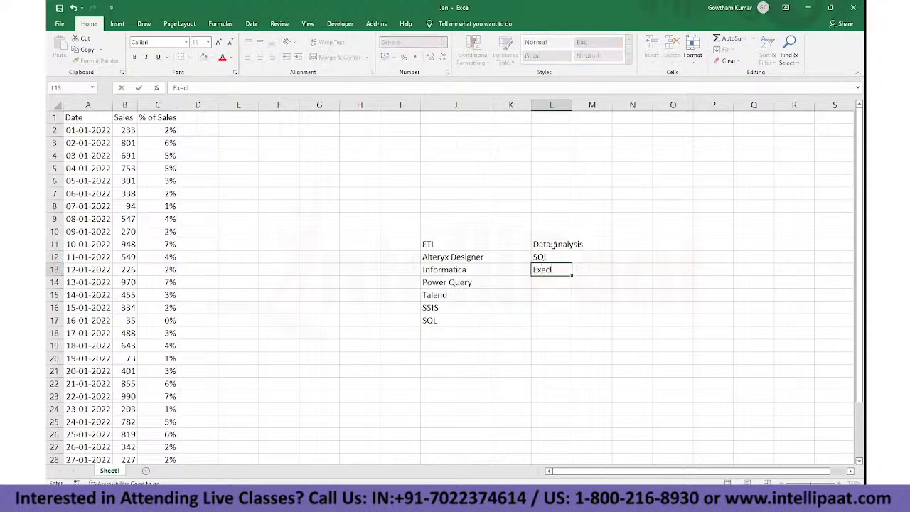
key("Return")
key("Up")
type("Excel")
key("Return")
type("Python")
key("Return")
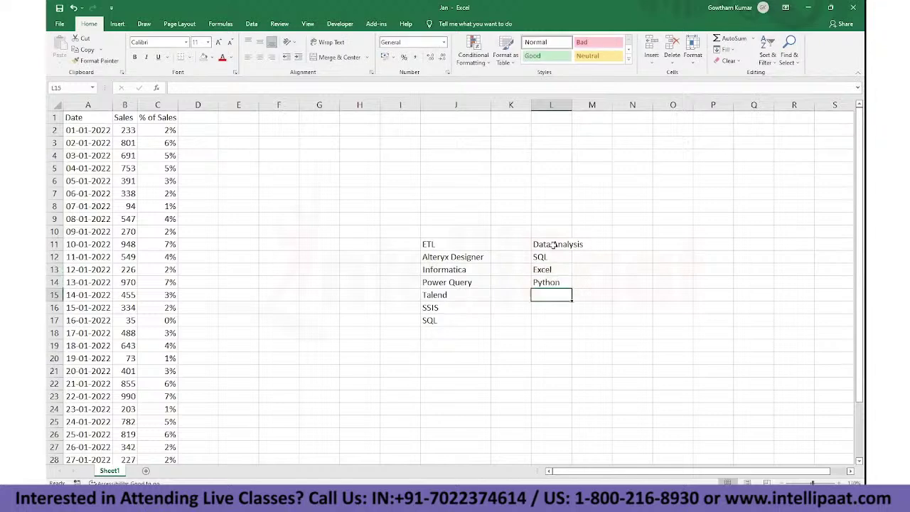
Step: Start a third list in N11 with the heading Data Viz and enter Tableau in N12
key("Up")
key("Right")
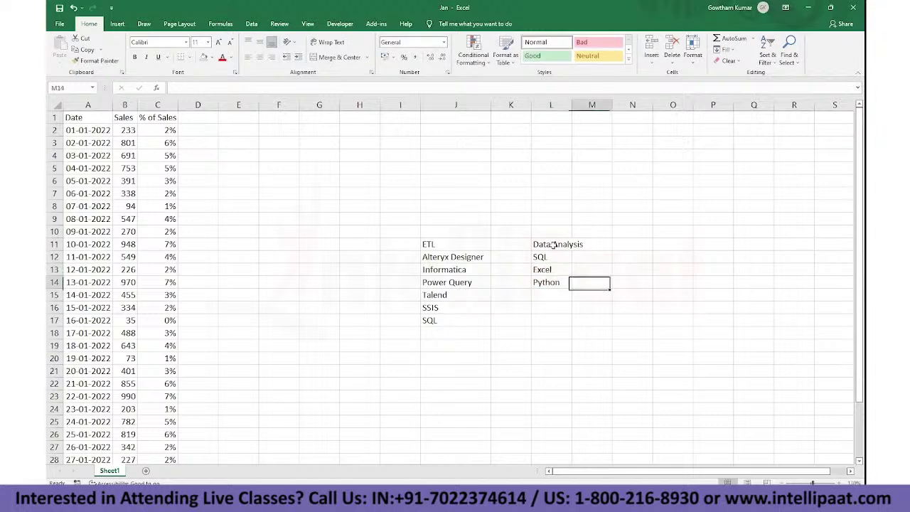
key("Up")
key("Right")
key("Up")
key("Up")
type("Data Viz")
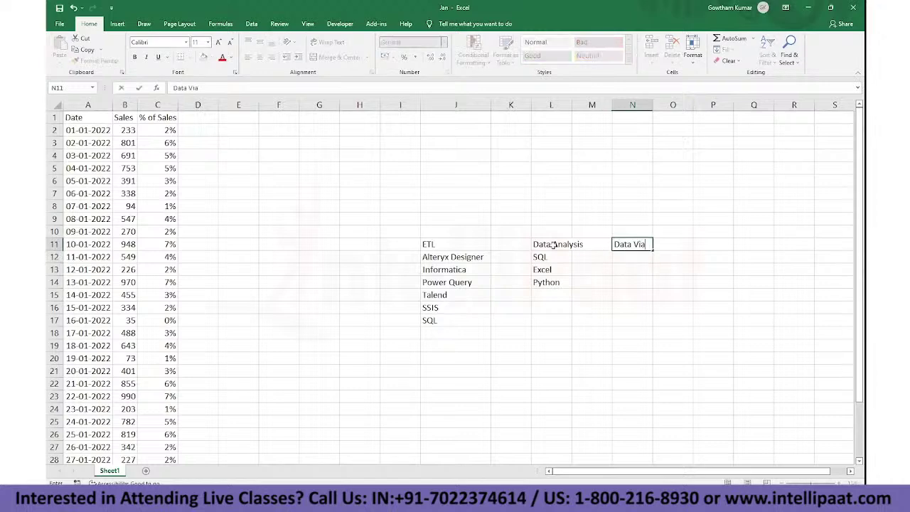
key("Return")
type("Table")
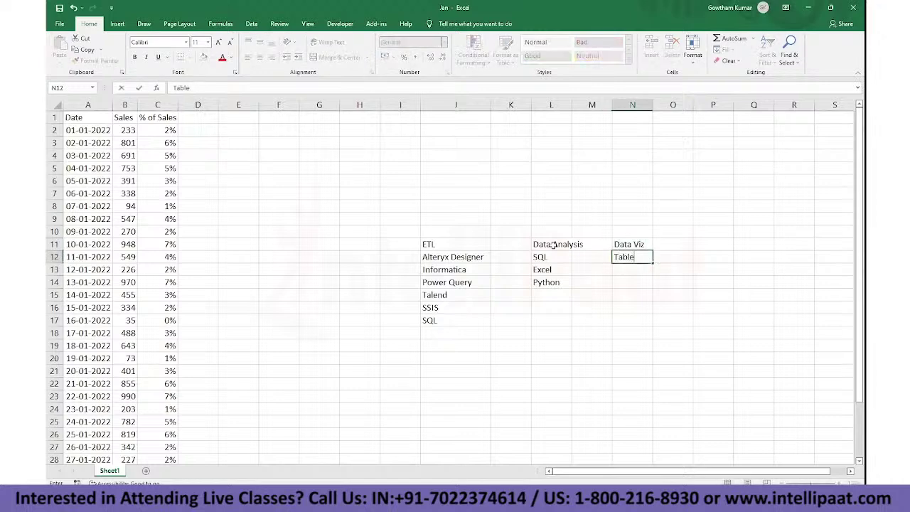
type("au")
key("Return")
Step: Add Power BI in N13 and Qlik View in N14 to the Data Viz list
type("Power")
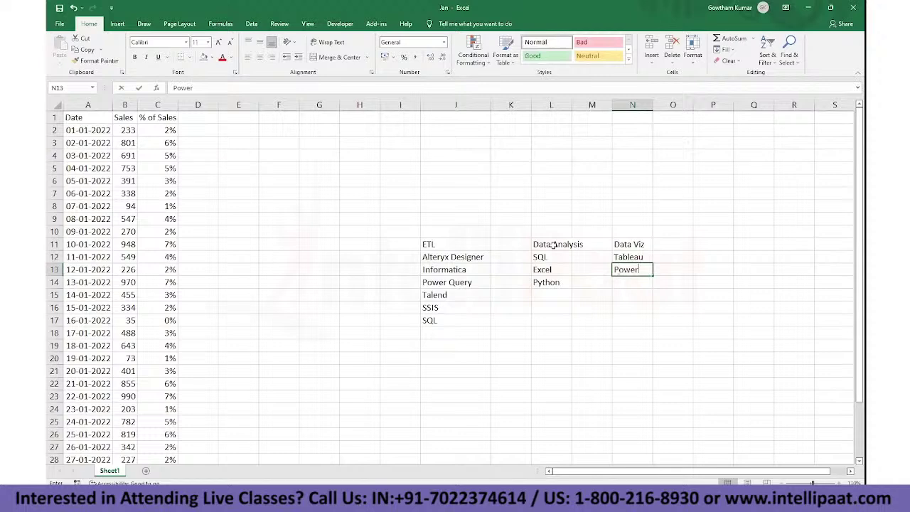
type(" BI")
key("Return")
type("Qli")
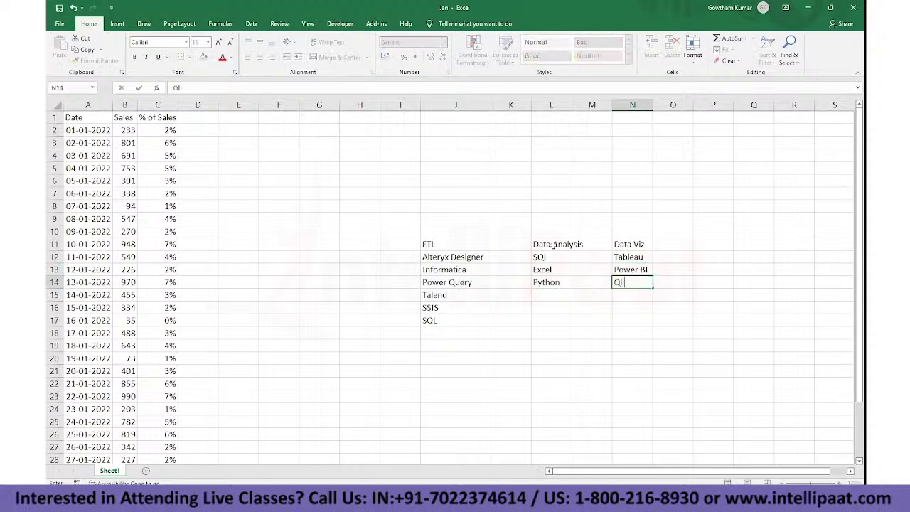
type("k View")
key("Return")
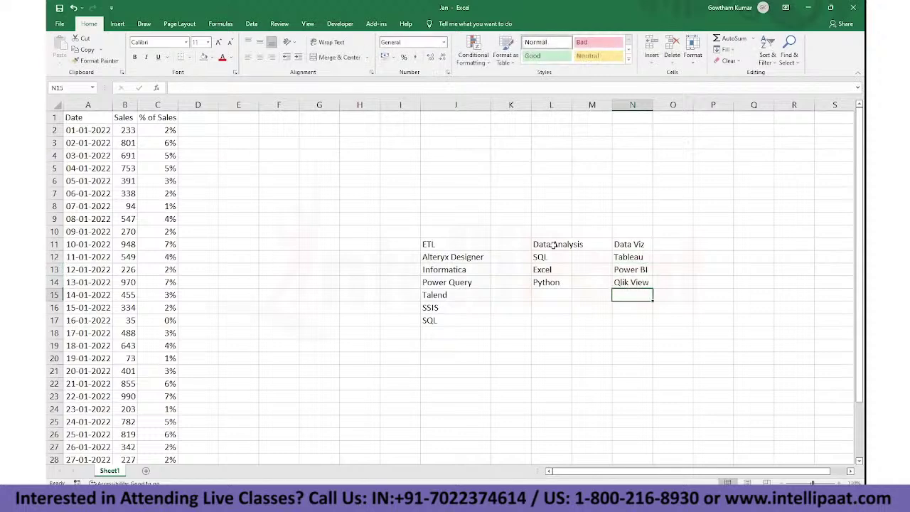
Step: Fit the width of column L to the Data Analysis heading
left_click(704, 248)
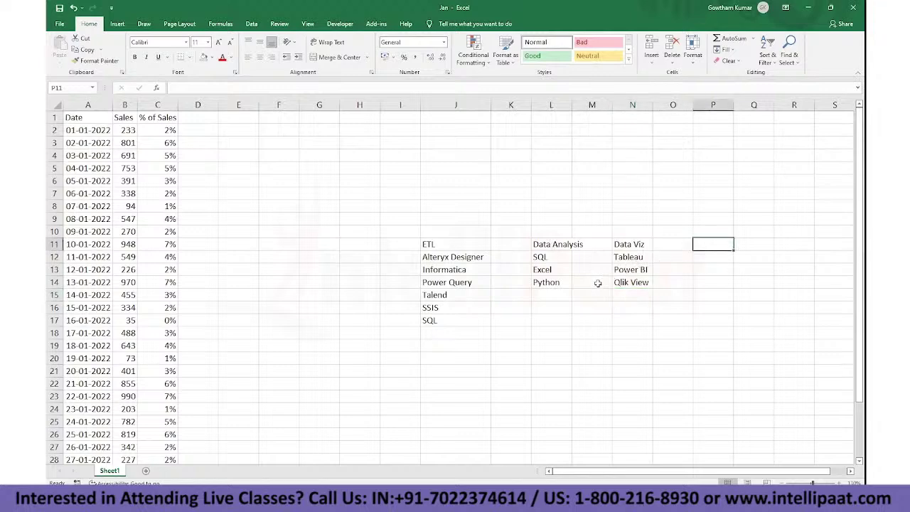
left_click(503, 293)
double_click(571, 105)
Step: Extend the Data Analysis list with SPSS in L15 and R in L16
left_click(543, 294)
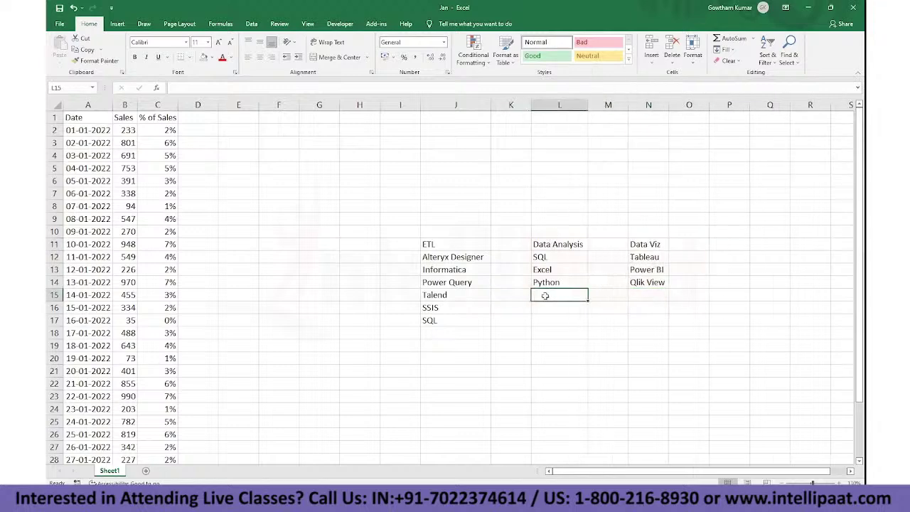
type("SPSS")
key("Return")
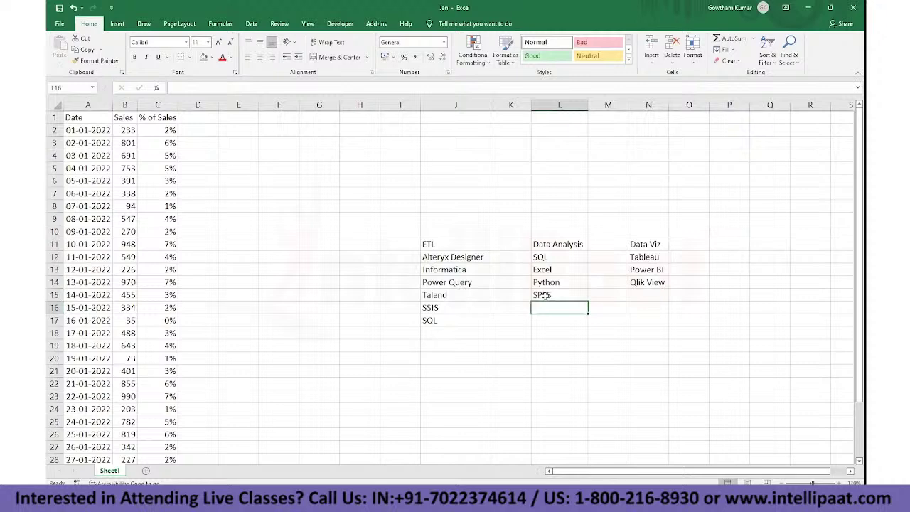
type("R")
key("Return")
key("Up")
key("shift+Up")
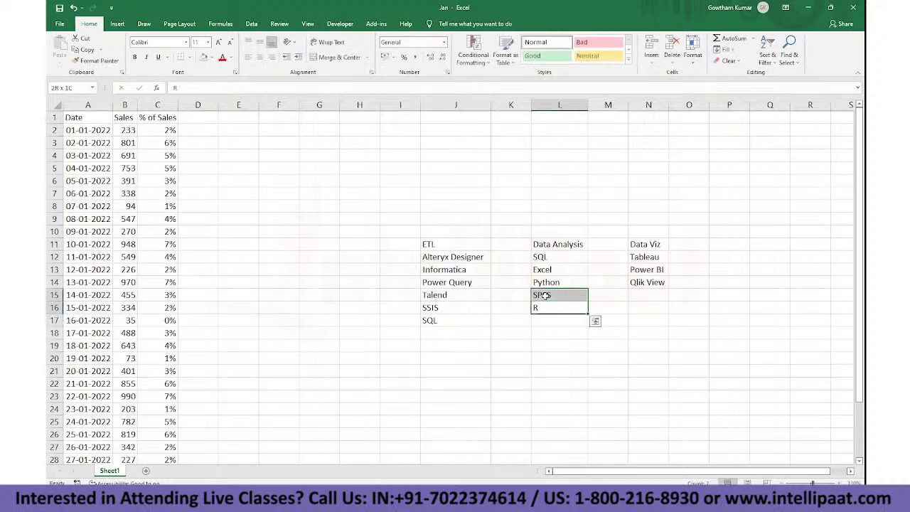
left_click(596, 281)
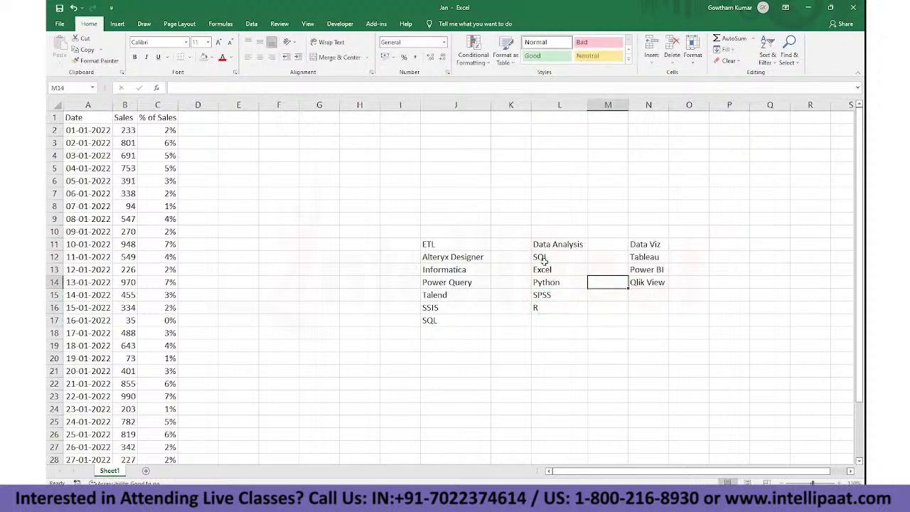
left_click_drag(542, 259, 548, 283)
left_click(549, 283)
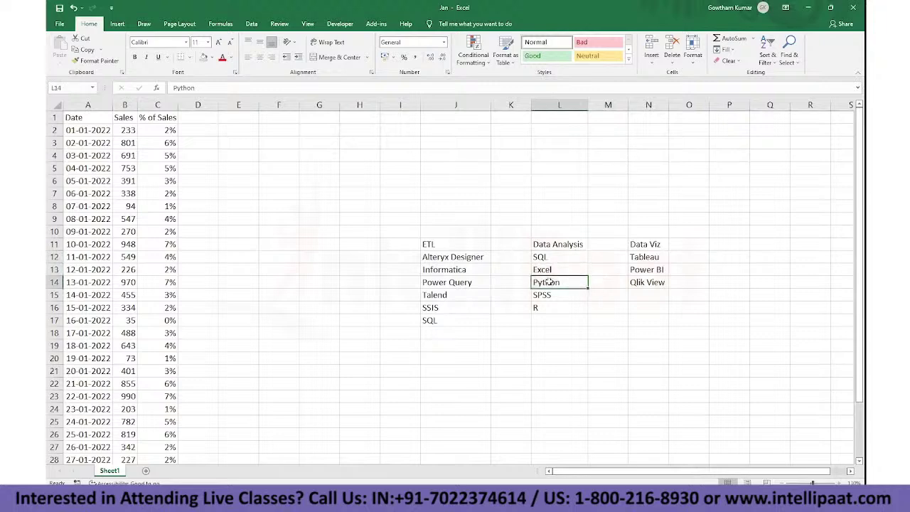
key("alt+Tab")
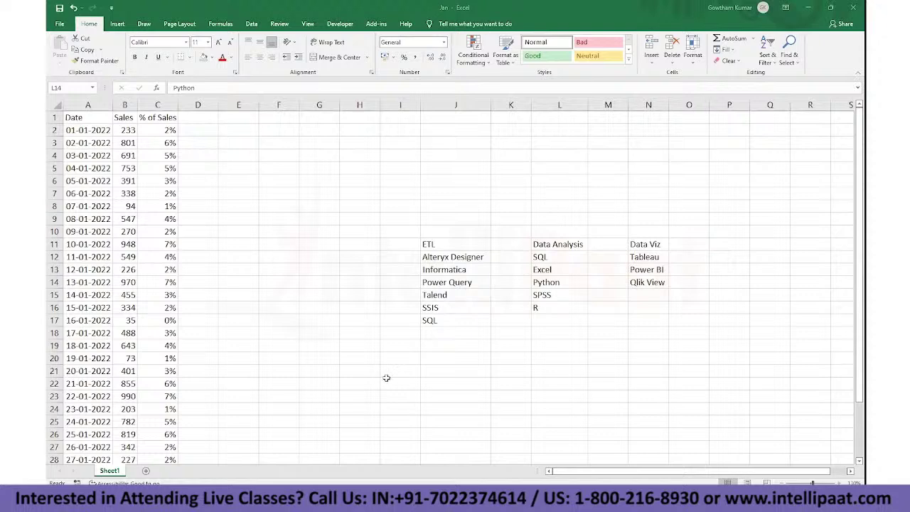
left_click(199, 408)
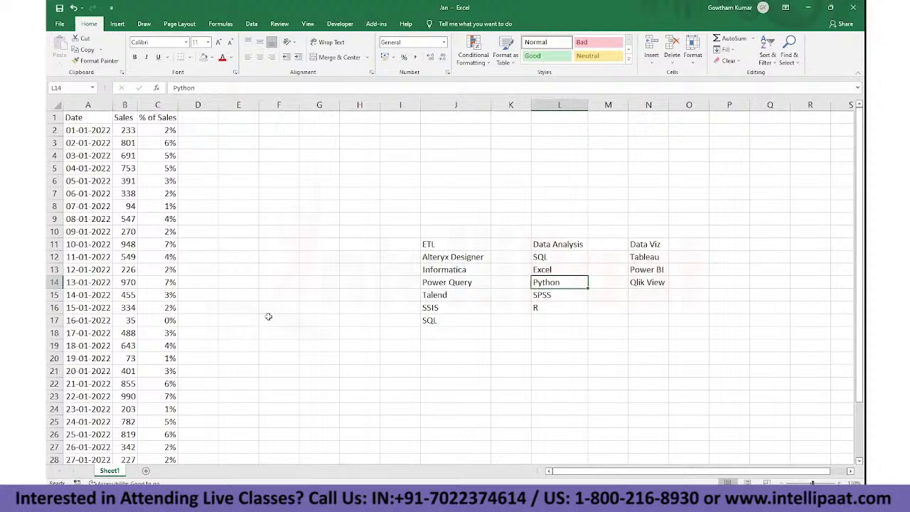
Step: Bring up the data tools and look at the description of the Queries & Connections command
left_click(252, 25)
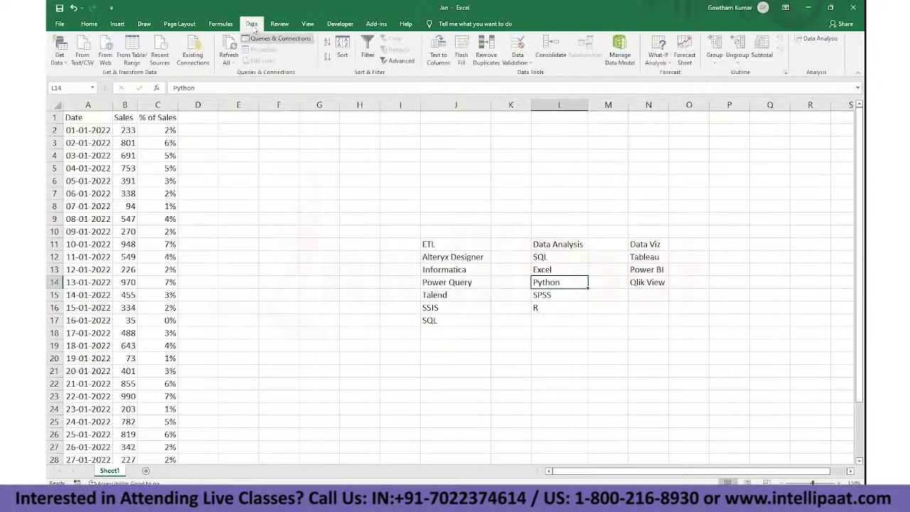
left_click(241, 62)
left_click(265, 41)
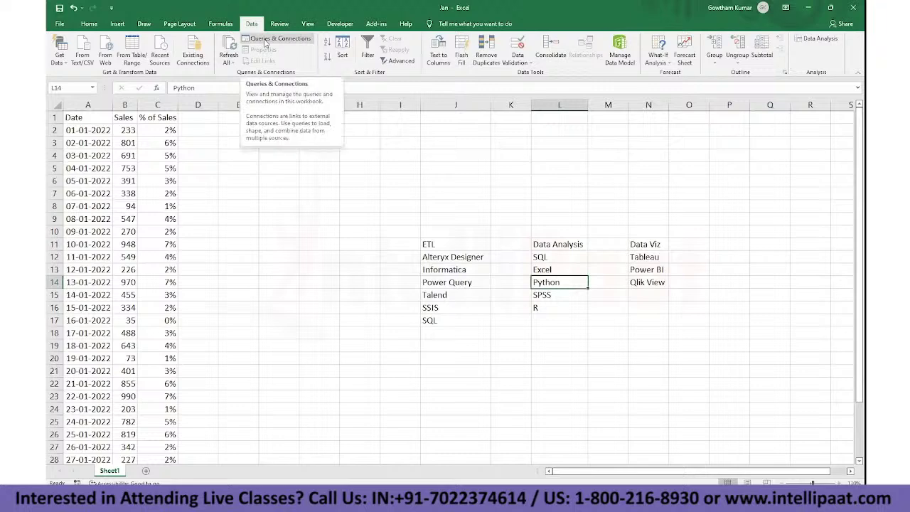
left_click(270, 153)
Step: Enter Power Pivot in H3 and Power Query in H4, and fit column H to the text
left_click(349, 140)
type("Power Pivot")
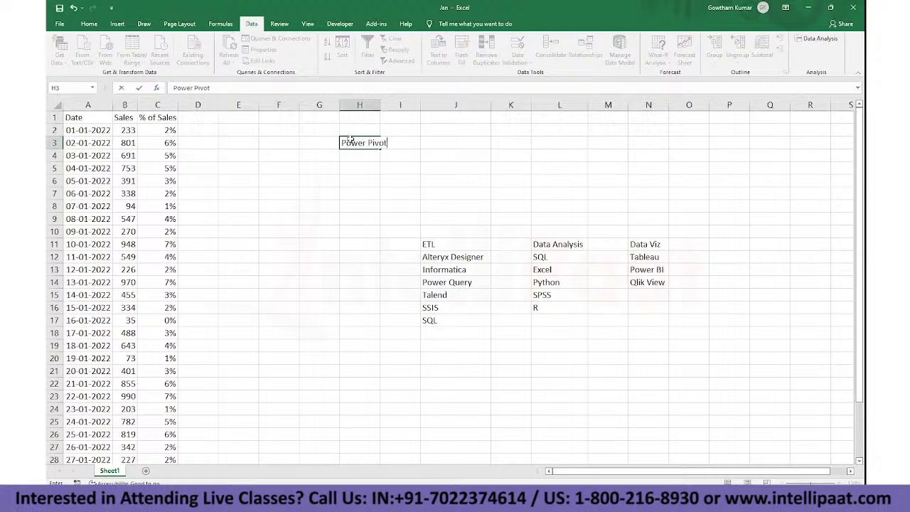
key("Return")
type("Power Query")
key("Return")
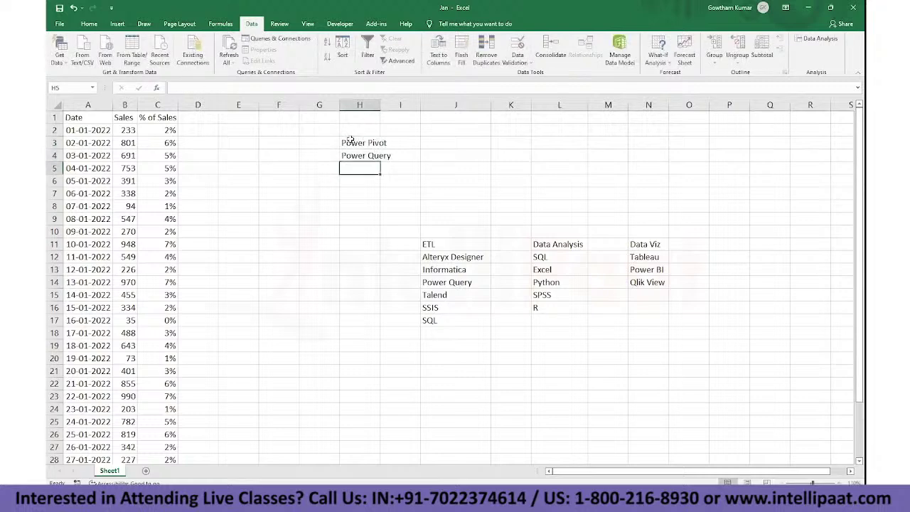
double_click(380, 105)
left_click(363, 139)
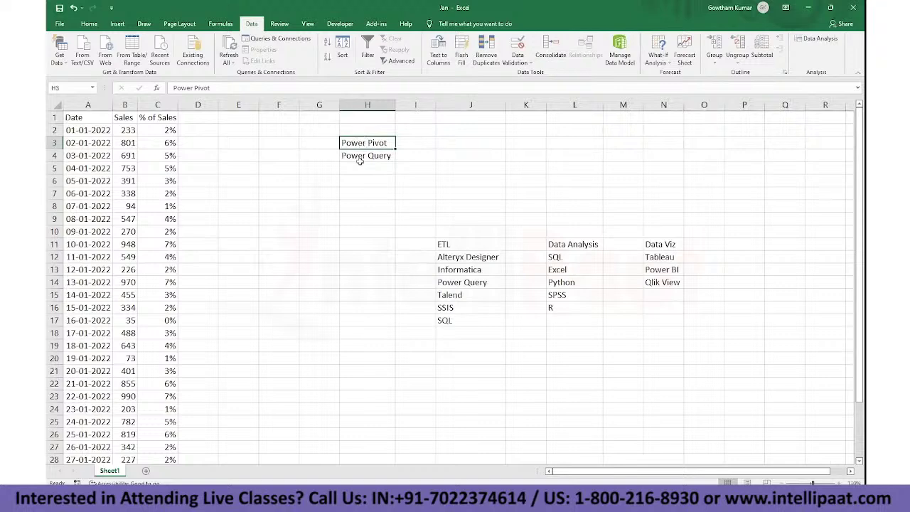
left_click_drag(366, 142, 370, 156)
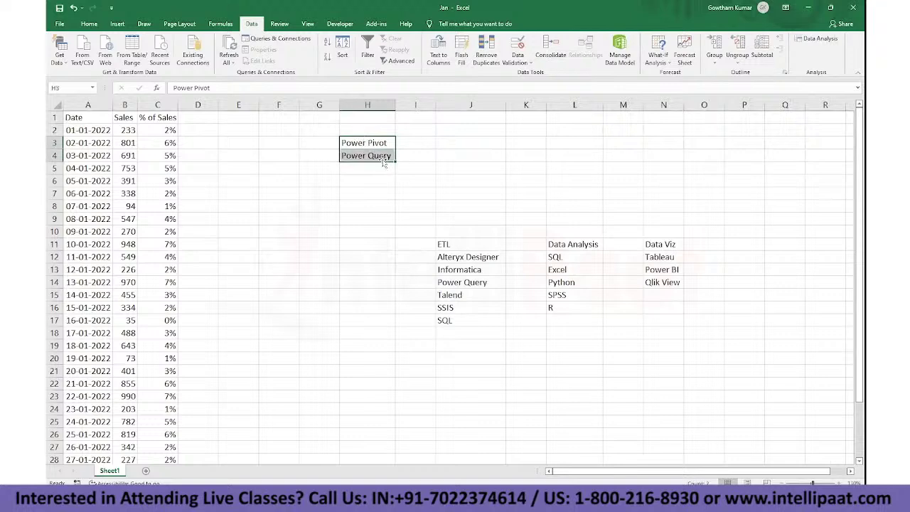
Step: Enter Data Modelling in I3 and ETL in I4, and fit the width of column I to the text
left_click(414, 145)
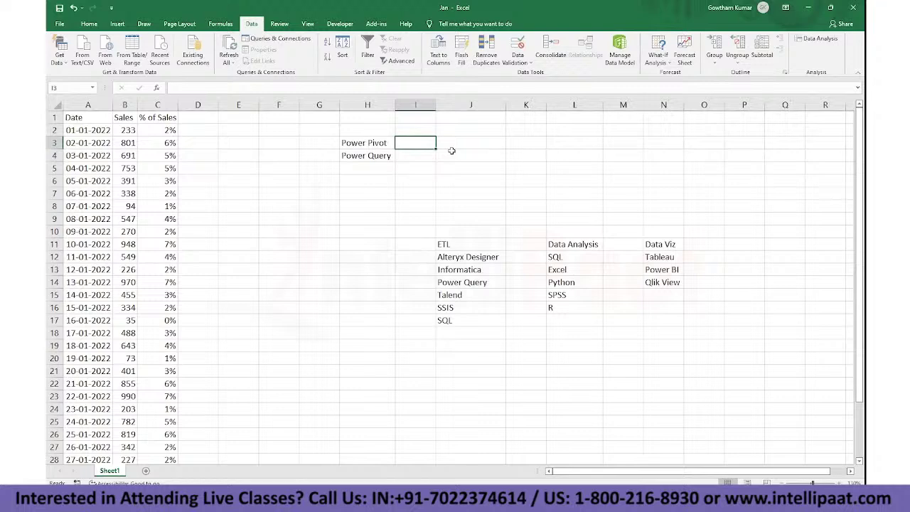
type("Data Modelling")
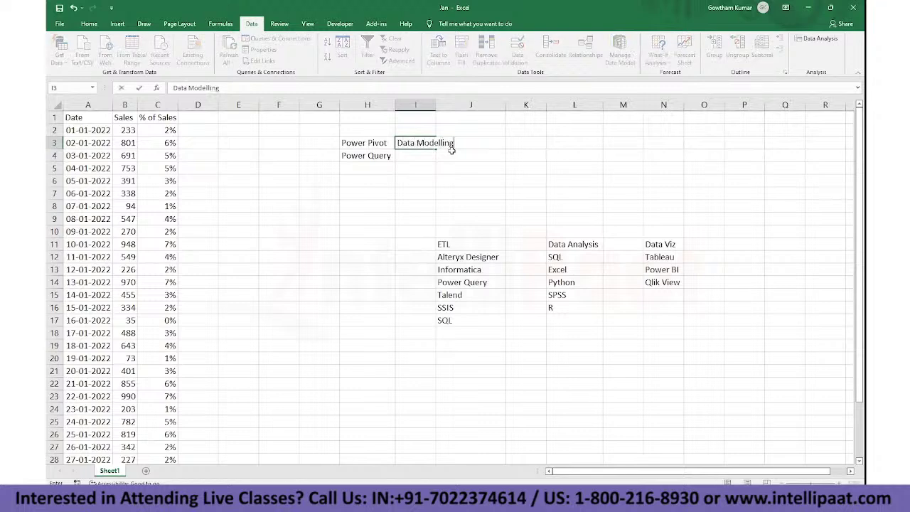
key("Return")
type("ETL")
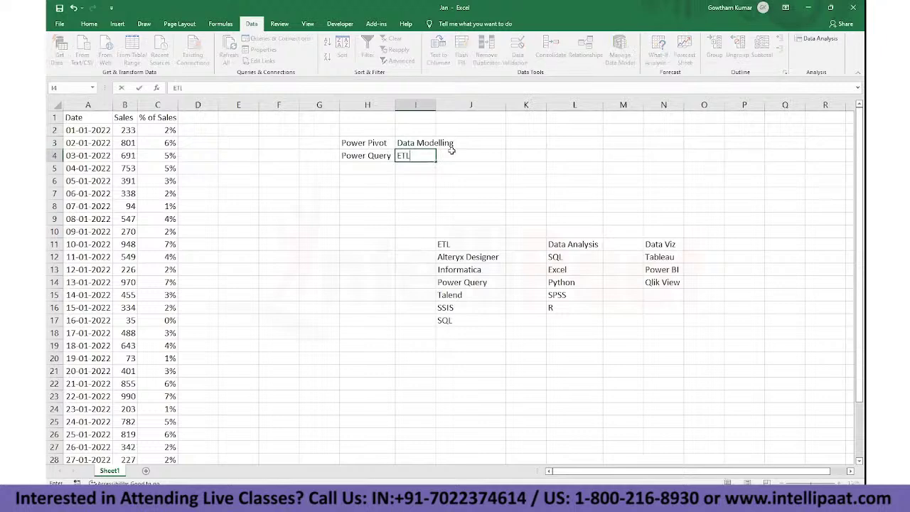
key("Return")
double_click(436, 105)
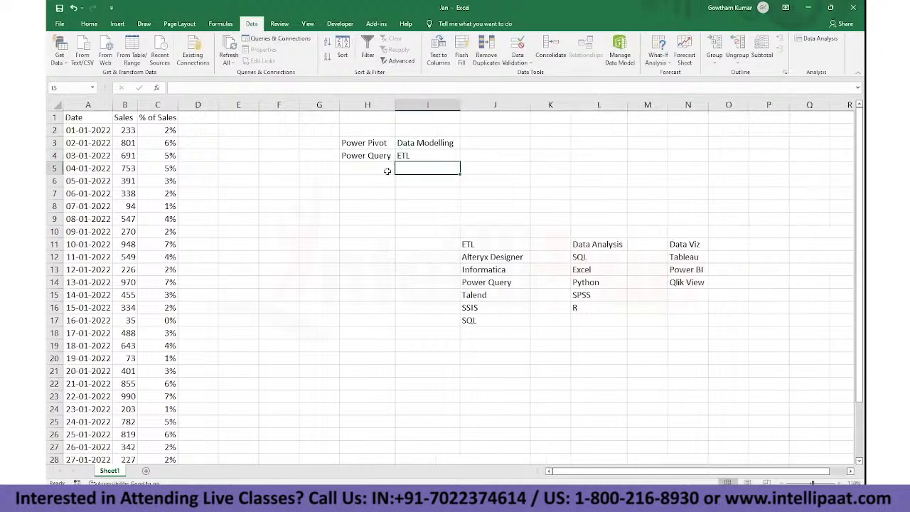
left_click(381, 168)
left_click_drag(363, 144, 404, 155)
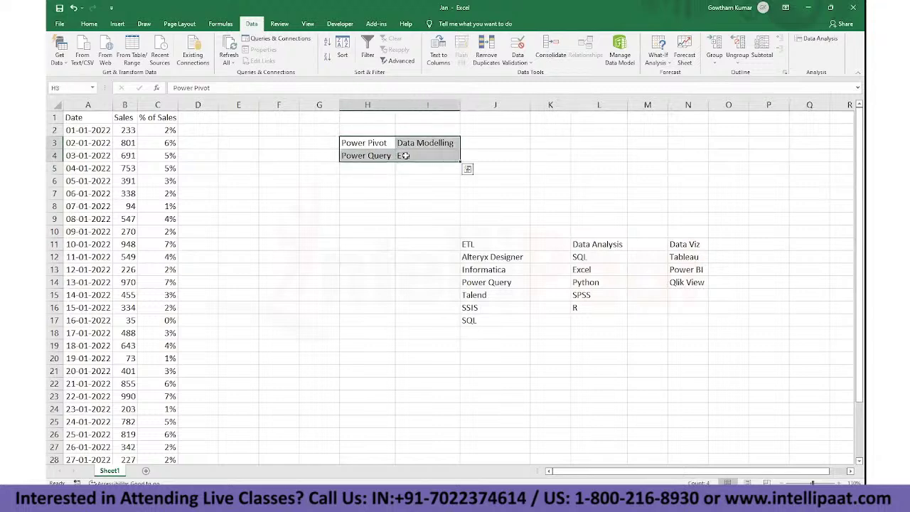
left_click(375, 162)
left_click_drag(364, 142, 440, 153)
Step: Enter > 1 Million in J3 beside Data Modelling and copy it down to J4
left_click(502, 144)
type(">")
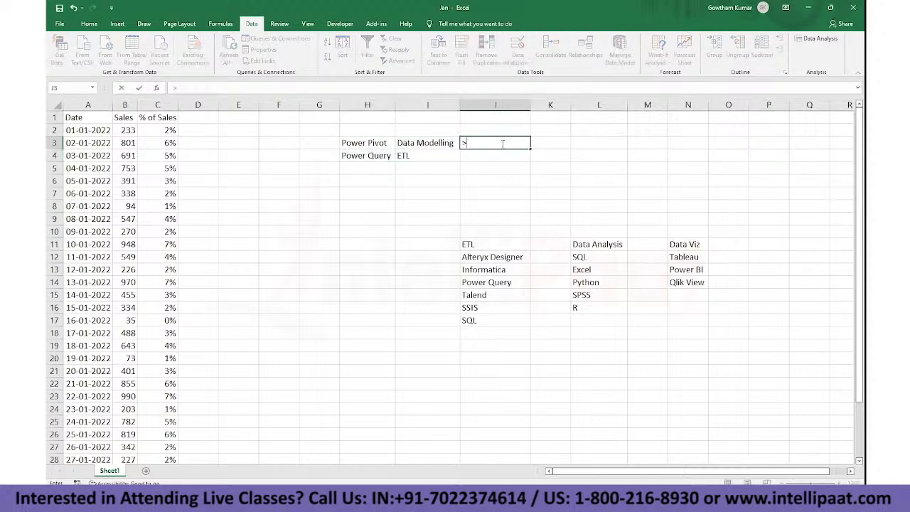
type(" 1 Million")
key("Return")
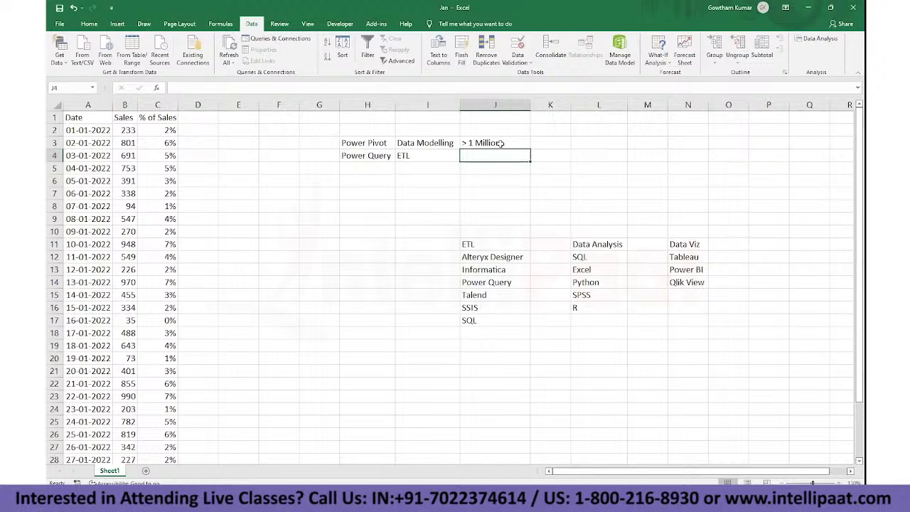
key("ctrl+d")
left_click_drag(359, 154, 494, 154)
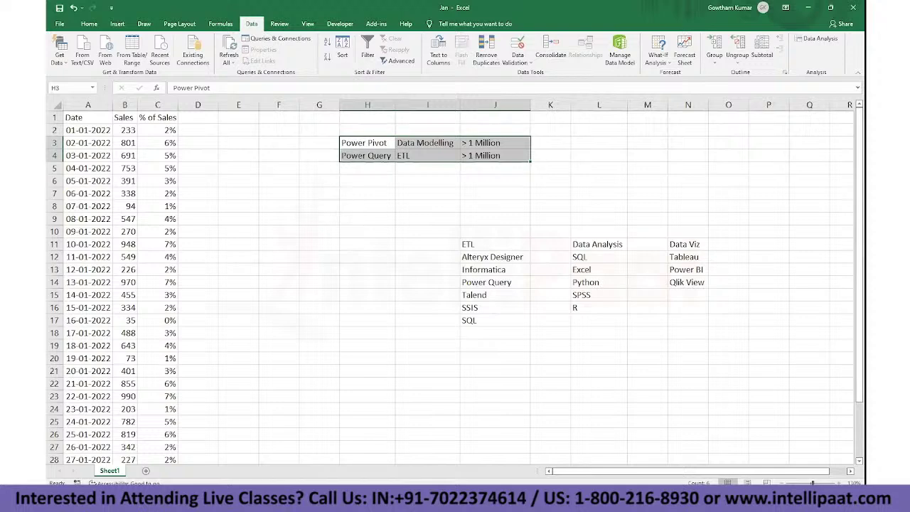
Step: Switch to the browser with Intellipaat's Advanced Certification in Data Analytics for Business page and minimize the live chat
key("alt+Tab")
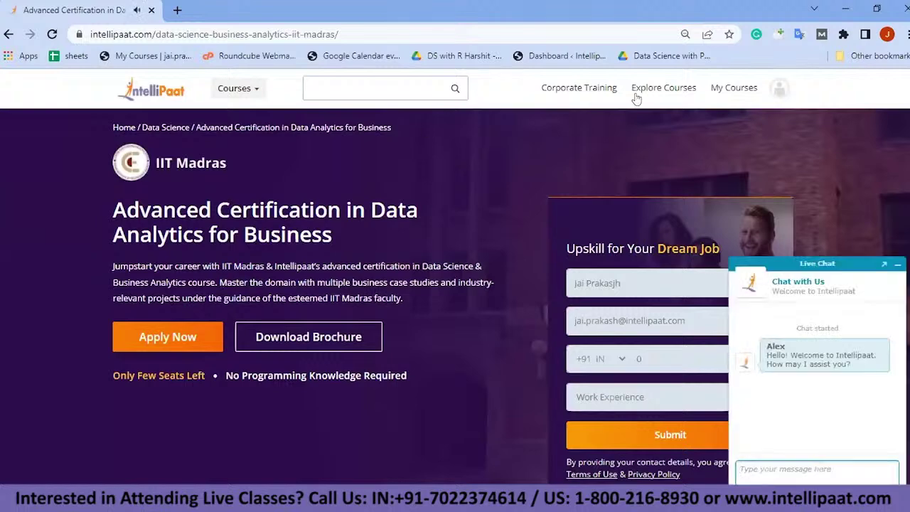
left_click(898, 264)
left_click(898, 263)
left_click(898, 264)
left_click(898, 264)
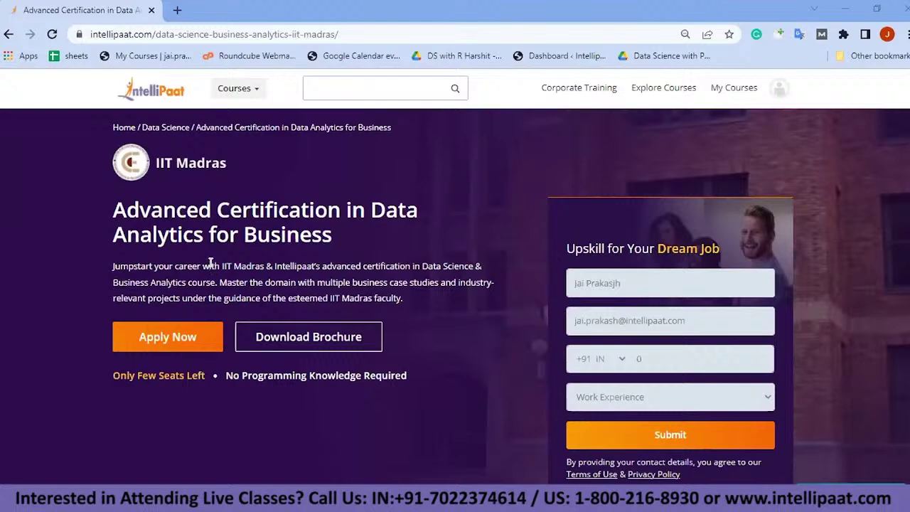
Step: Read the About Program section with its key highlights and go to the Curriculum section
scroll(211, 263, "down", 9)
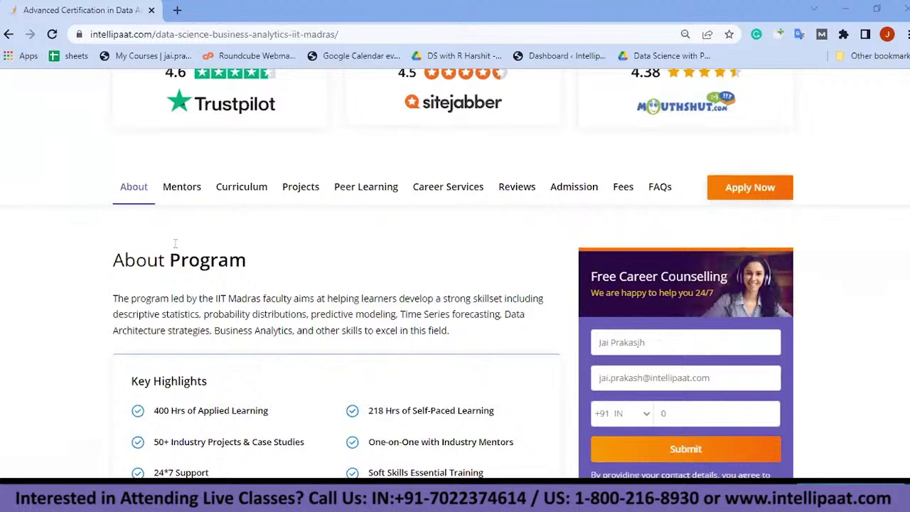
scroll(154, 141, "down", 3)
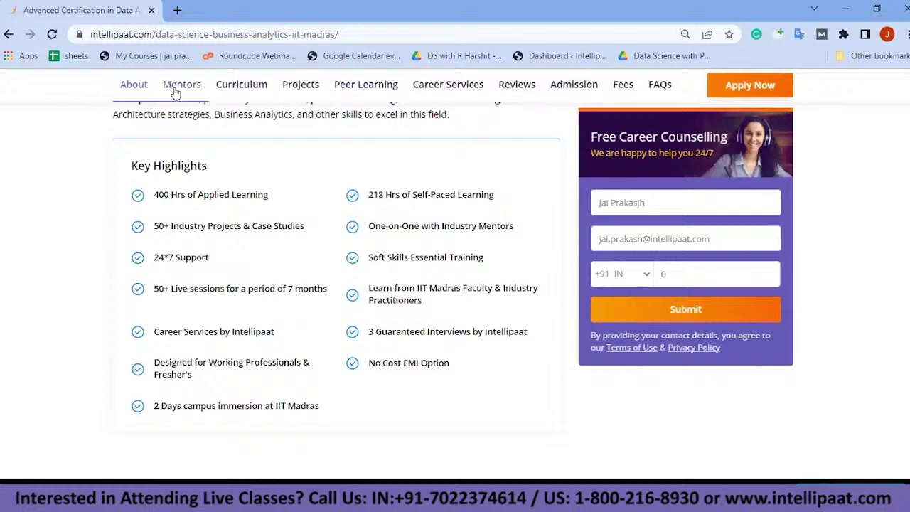
left_click(256, 84)
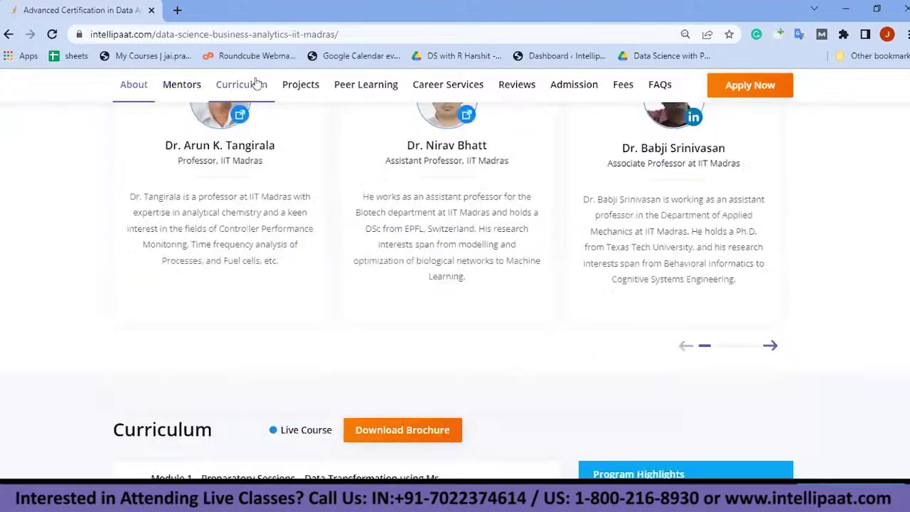
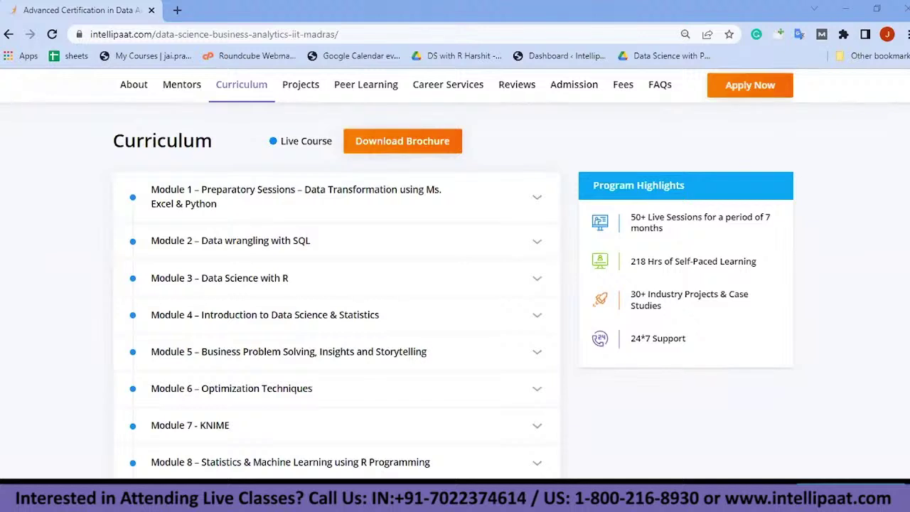
Step: Look over the curriculum's module list and view the contents of Module 3 – Data Science with R
scroll(219, 263, "down", 3)
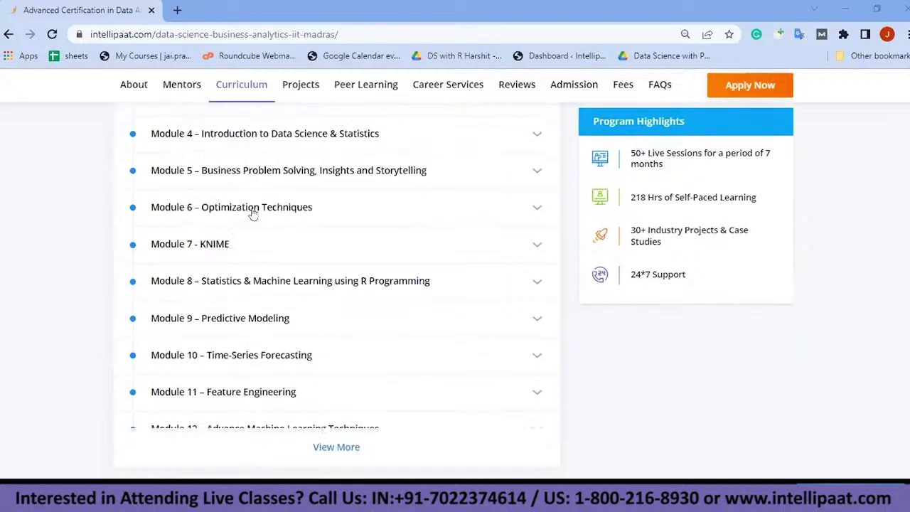
scroll(276, 230, "up", 3)
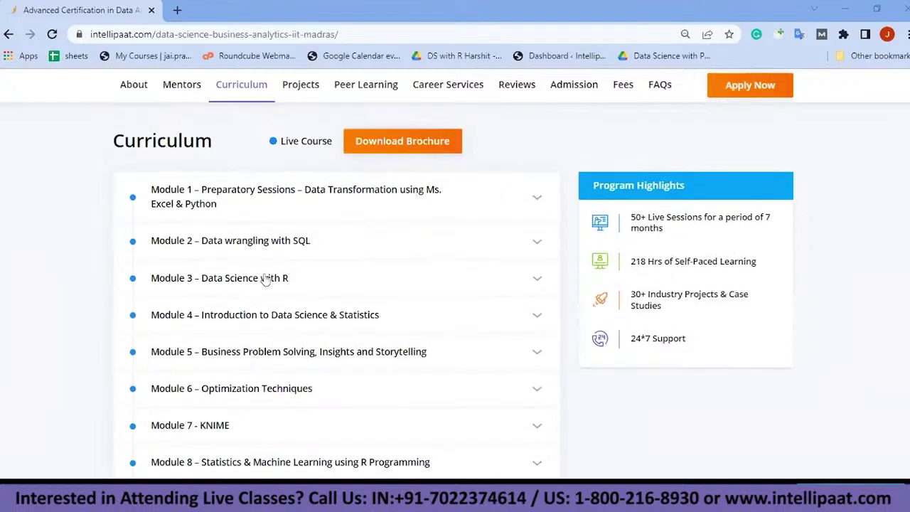
left_click(265, 278)
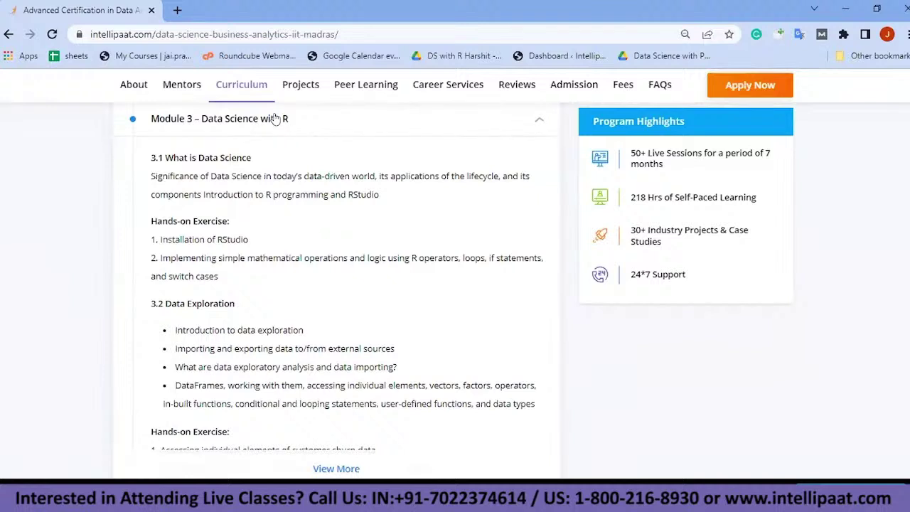
left_click(276, 119)
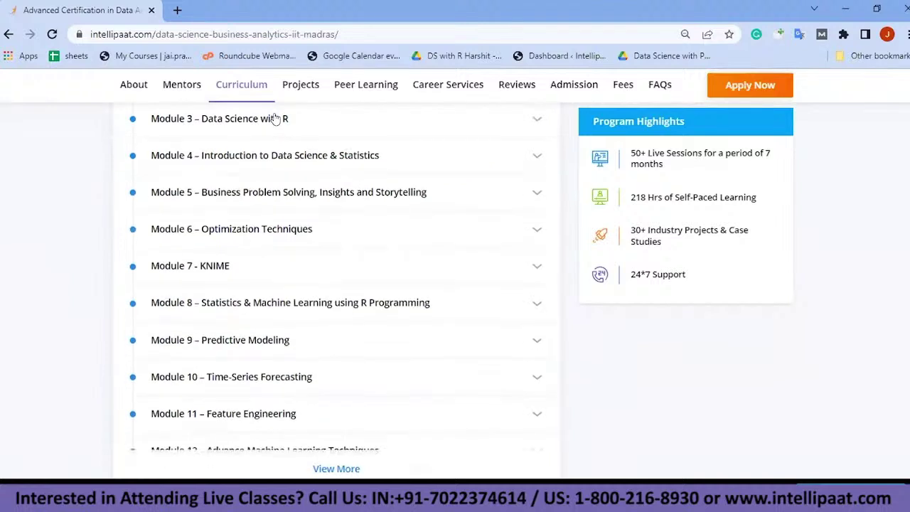
Step: Expand Module 4 – Introduction to Data Science & Statistics, show the full curriculum list, and read the module's topics and exercises
left_click(237, 155)
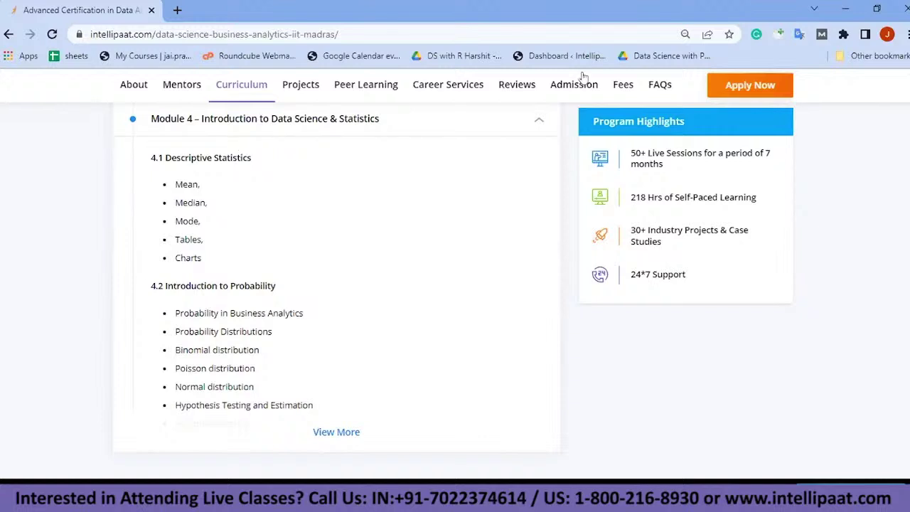
scroll(240, 262, "down", 3)
left_click(338, 250)
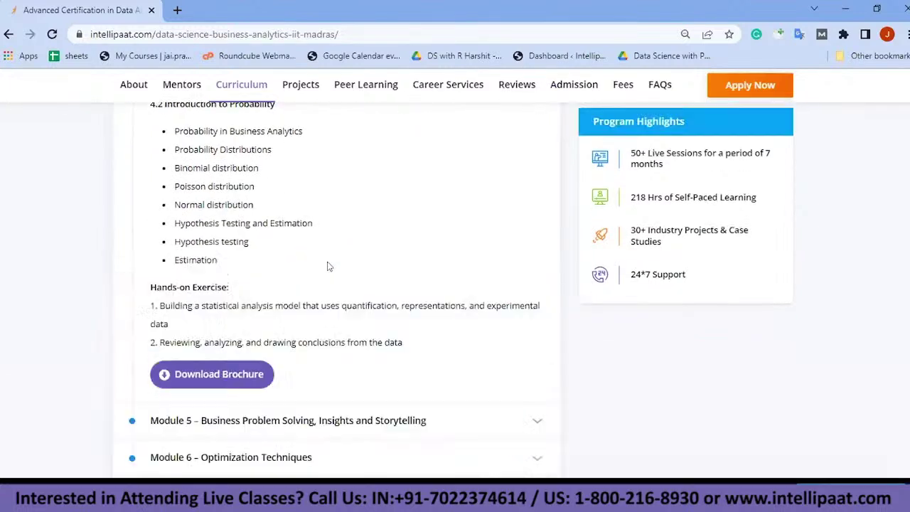
scroll(278, 299, "up", 6)
scroll(278, 298, "down", 3)
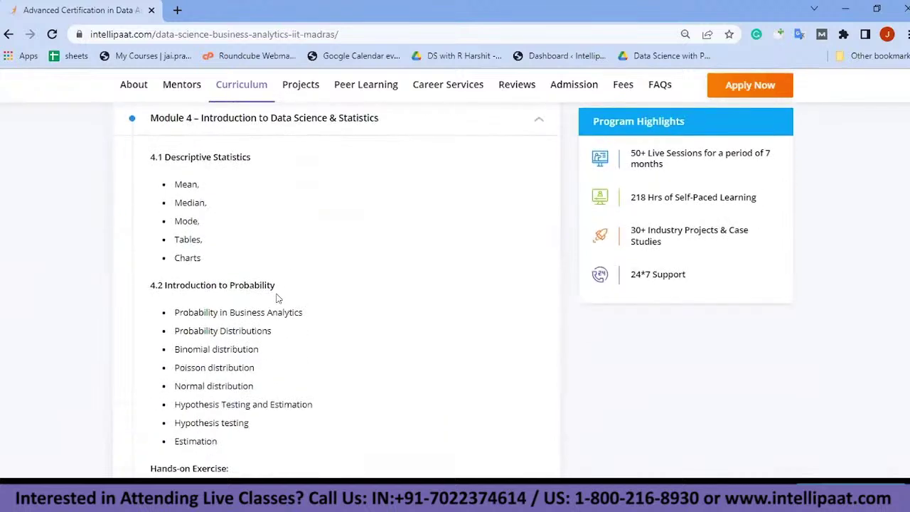
scroll(277, 320, "down", 3)
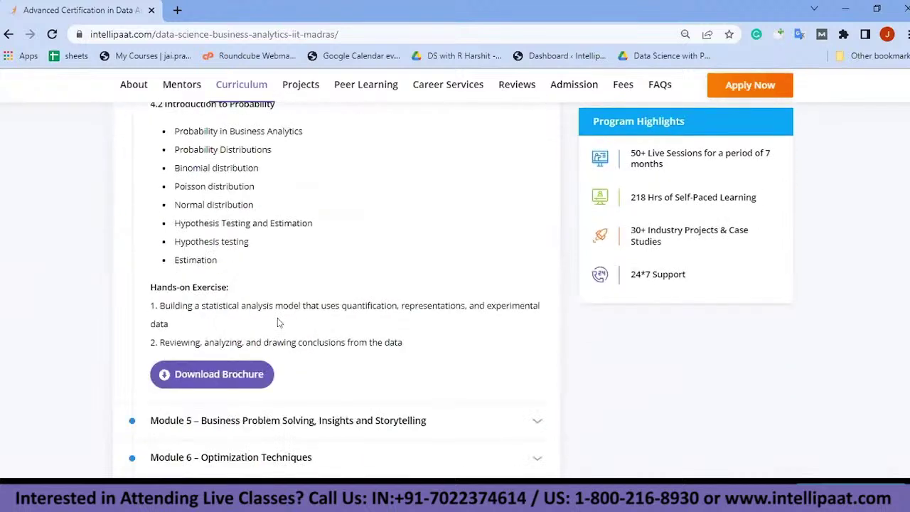
scroll(277, 319, "up", 3)
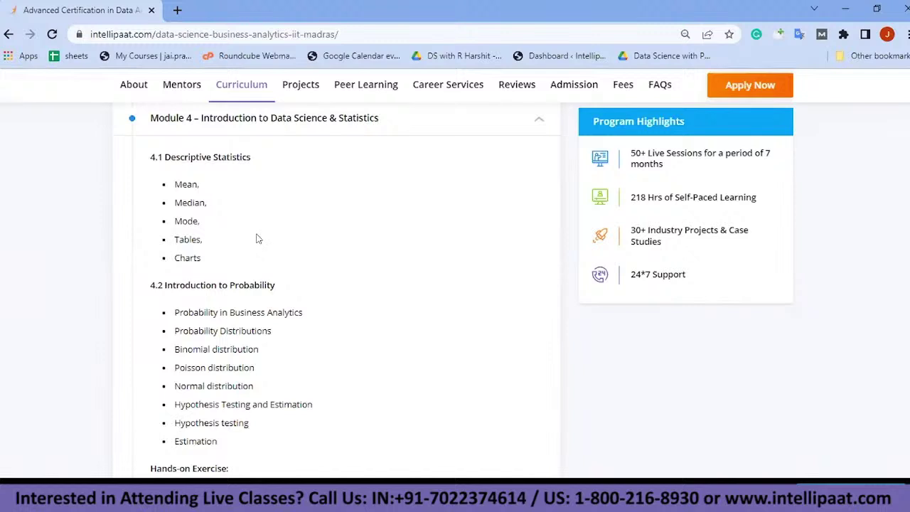
left_click(346, 118)
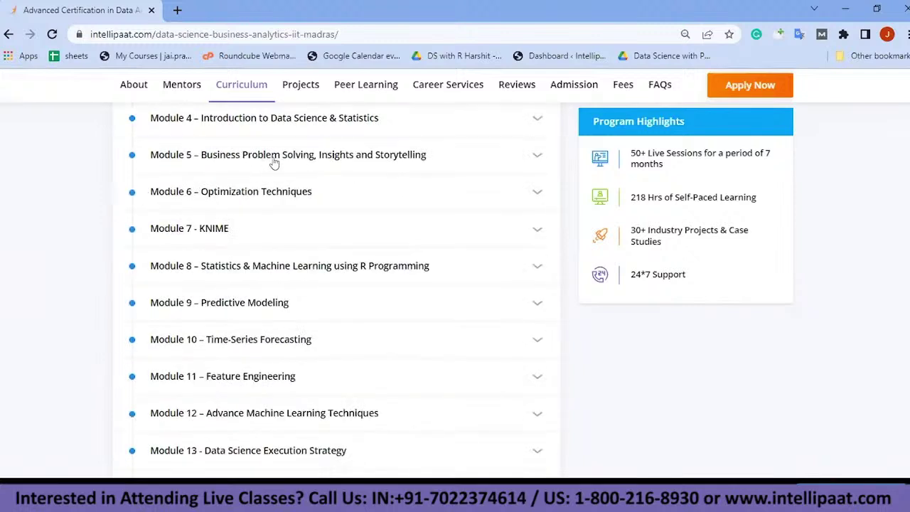
Step: View the contents of Module 5 on business problem solving, Module 6 – Optimization Techniques and Module 7 - KNIME
left_click(276, 158)
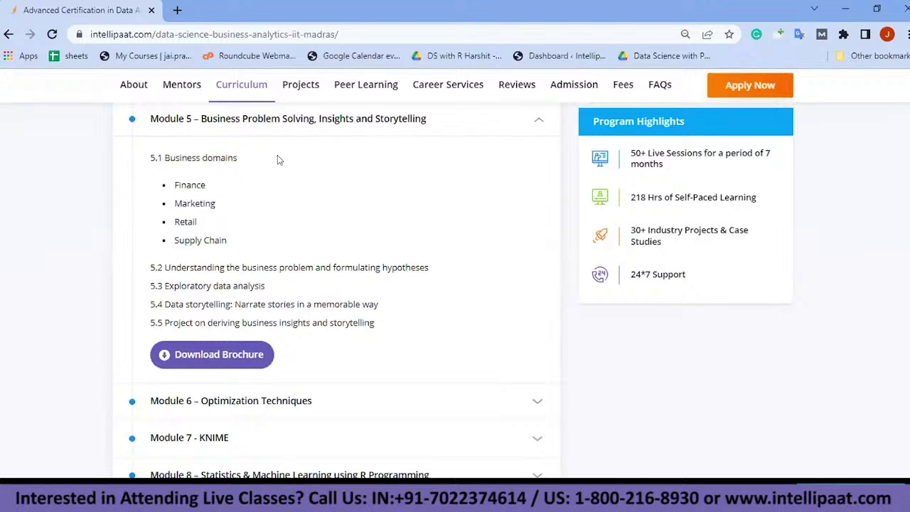
left_click(274, 400)
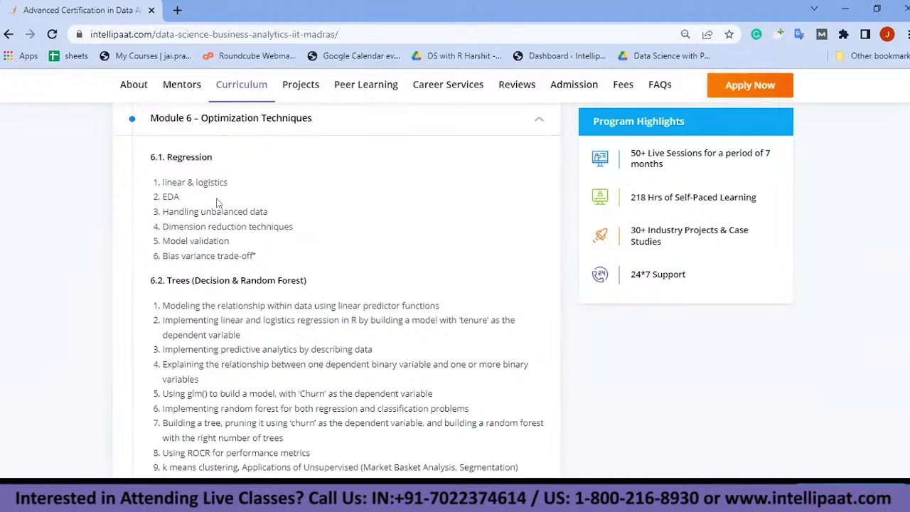
scroll(218, 203, "down", 8)
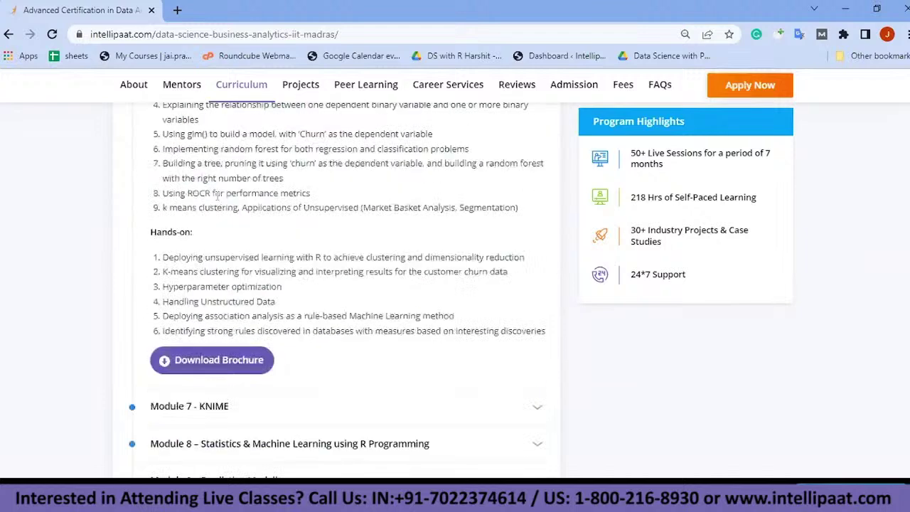
left_click(250, 128)
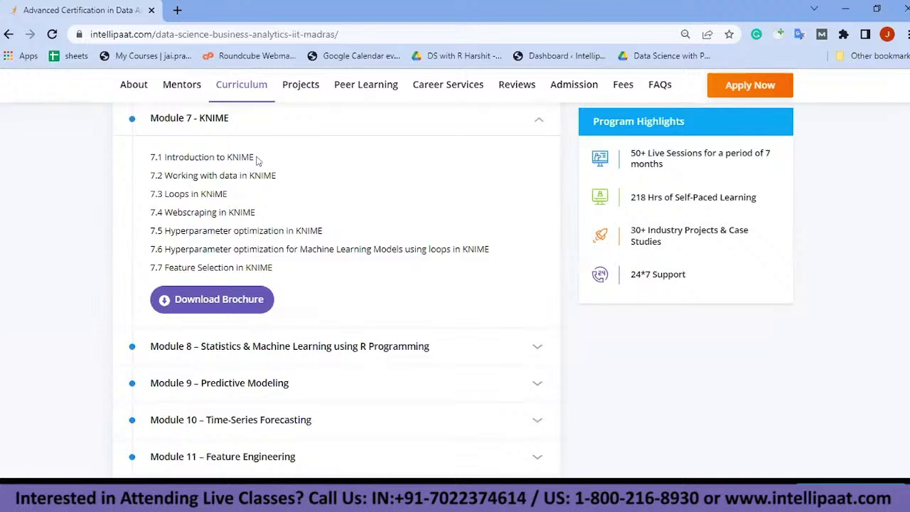
left_click(318, 125)
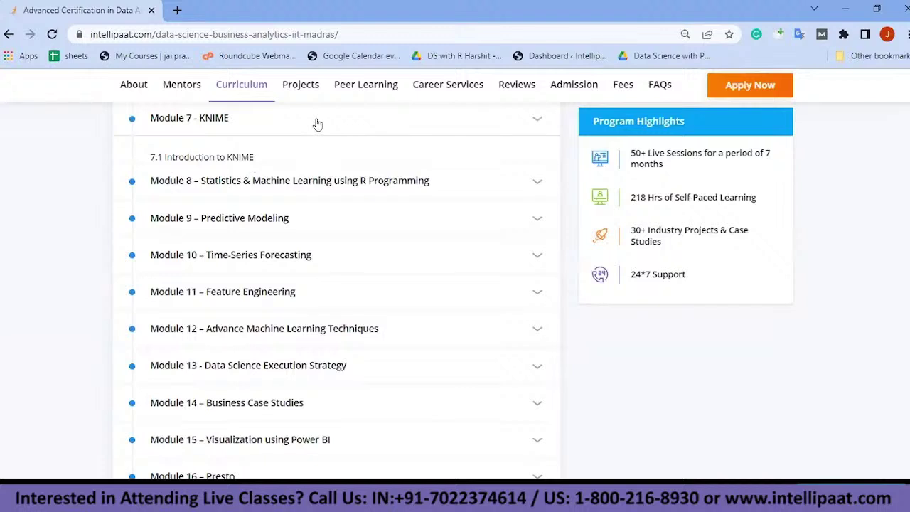
Step: View the contents of Module 8 on statistics and machine learning in R, Module 9 – Predictive Modeling and Module 10 – Time-Series Forecasting
left_click(269, 161)
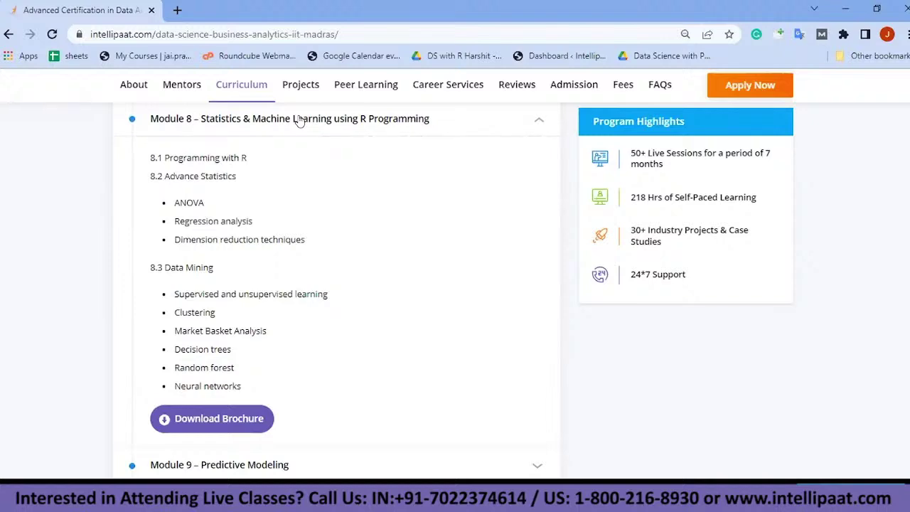
left_click(300, 120)
left_click(248, 156)
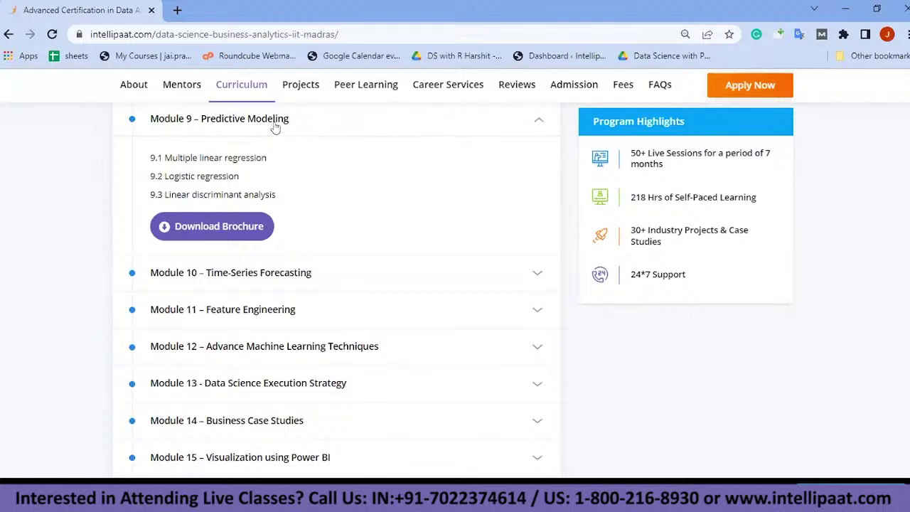
left_click(270, 123)
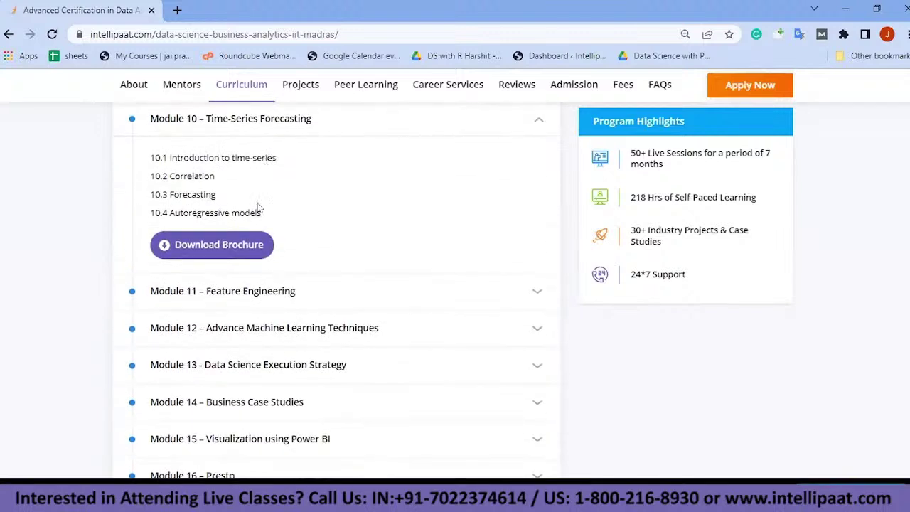
Step: View the contents of Module 11 – Feature Engineering, Module 12 – Advance Machine Learning Techniques and Module 13 - Data Science Execution Strategy
left_click(216, 292)
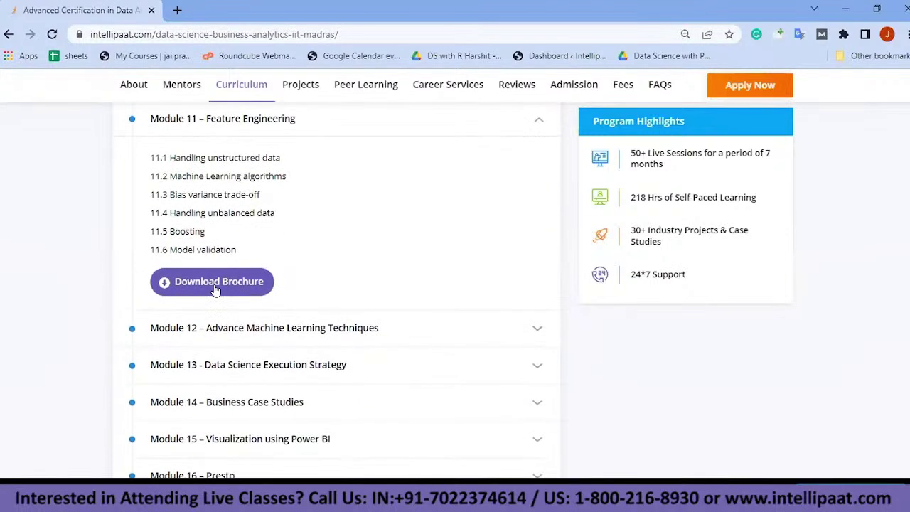
left_click(237, 327)
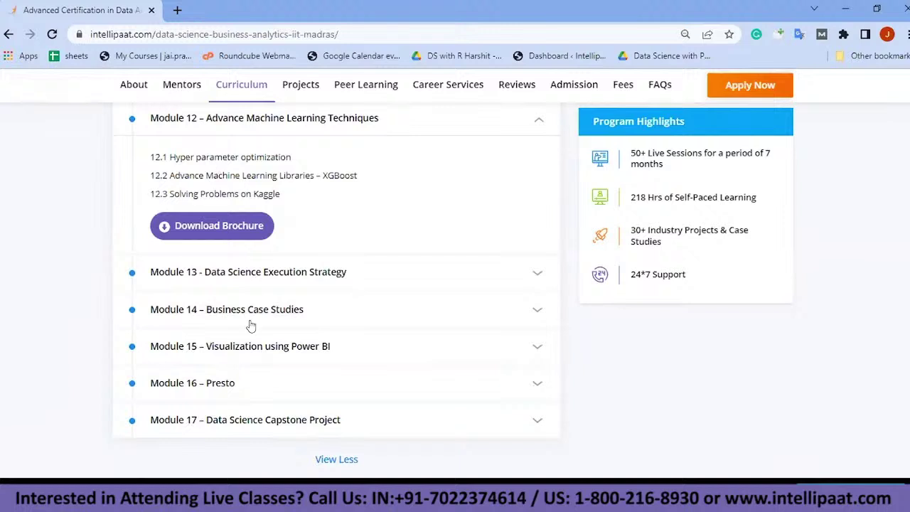
left_click(277, 271)
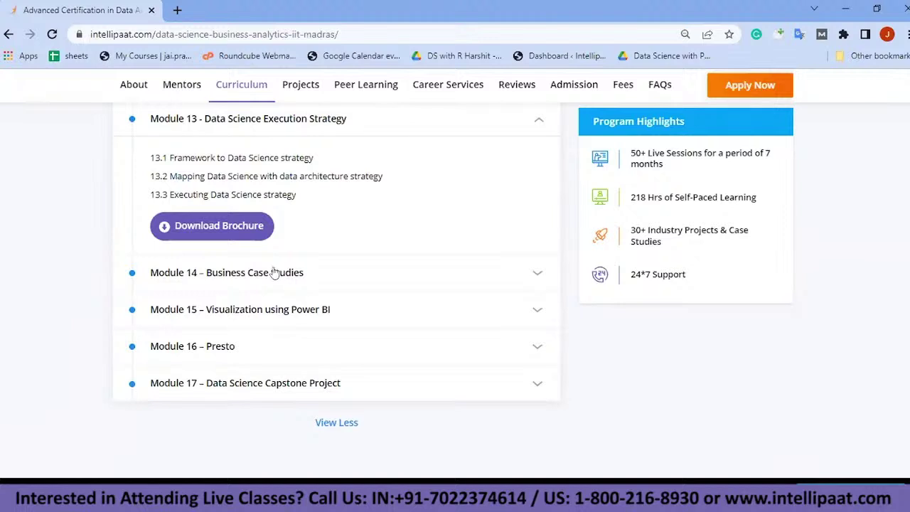
Step: View the contents of Module 14 – Business Case Studies and Module 15 – Visualization using Power BI
left_click(250, 278)
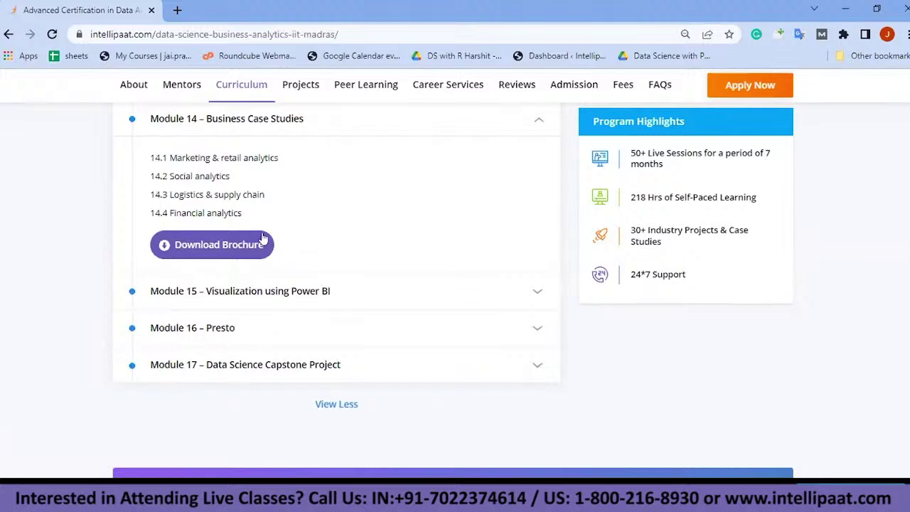
left_click_drag(160, 152, 309, 248)
left_click(348, 198)
left_click(225, 291)
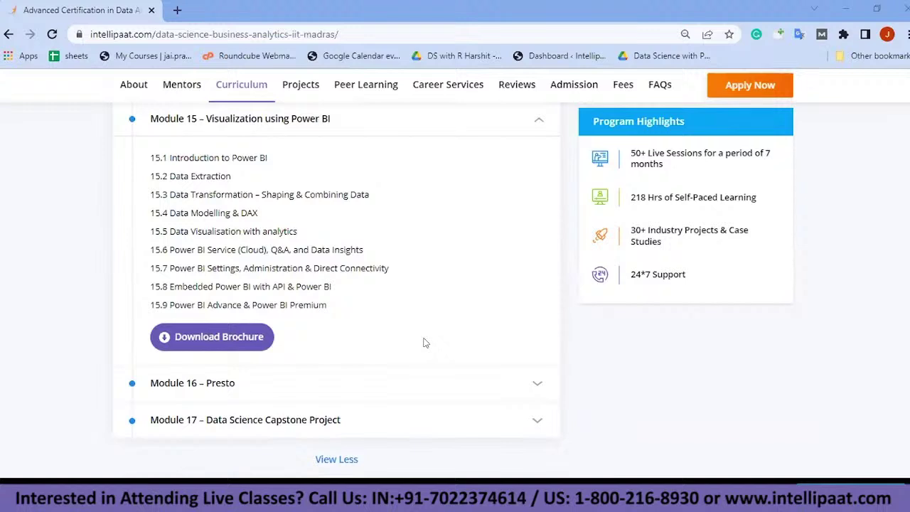
Step: View the contents of Module 16 – Presto and Module 17 – Data Science Capstone Project, and collapse Module 17
left_click(211, 383)
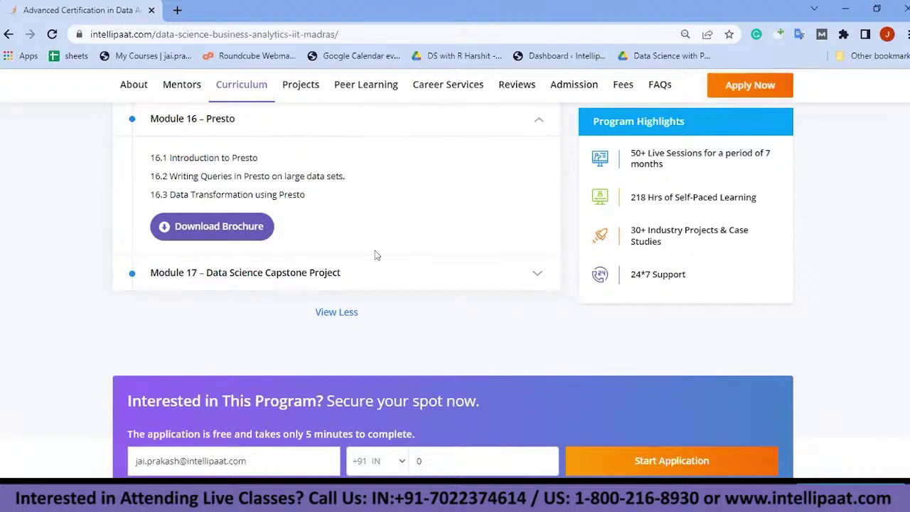
left_click(331, 280)
scroll(331, 279, "down", 1)
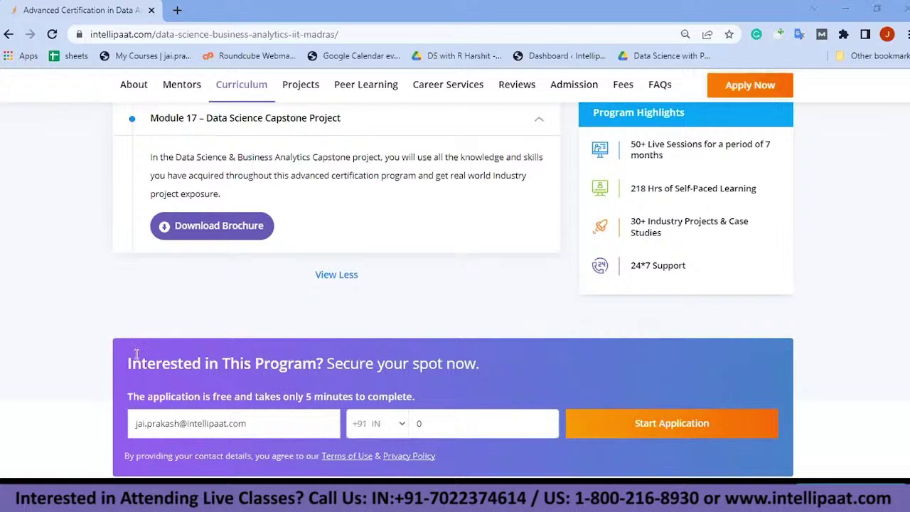
left_click(460, 135)
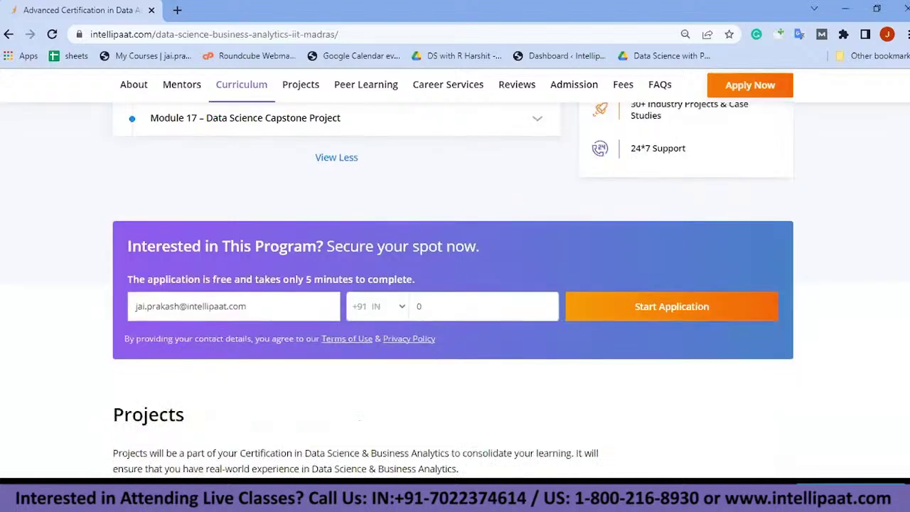
Step: Look back over the curriculum module list and the tools to master, and return to the About Program section
scroll(196, 378, "up", 3)
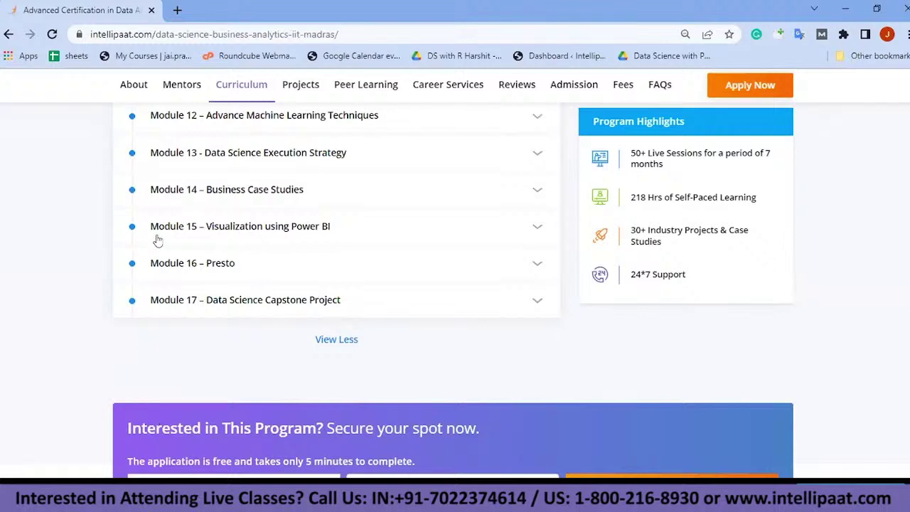
scroll(156, 288, "up", 3)
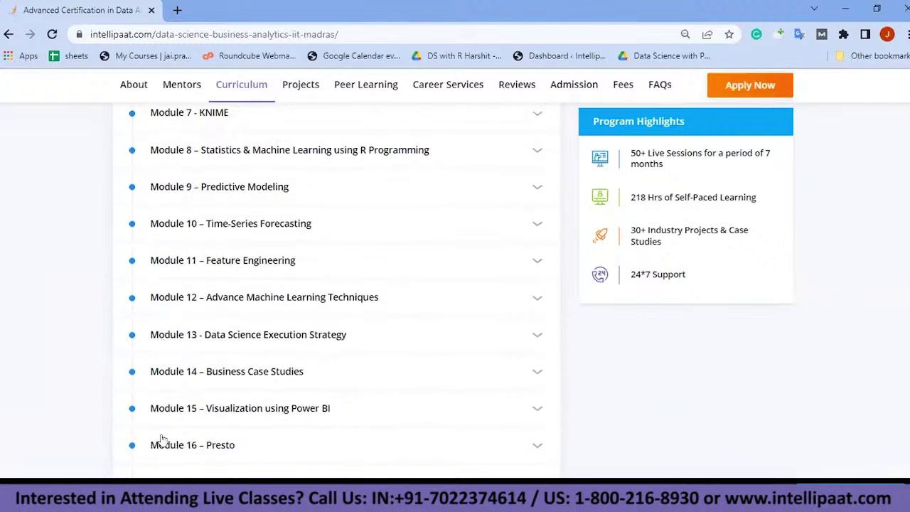
scroll(162, 439, "up", 6)
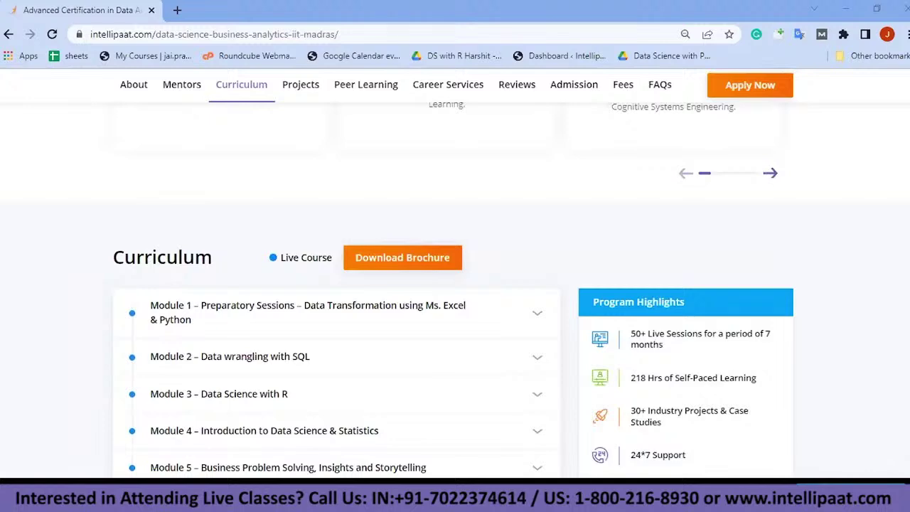
scroll(15, 311, "up", 8)
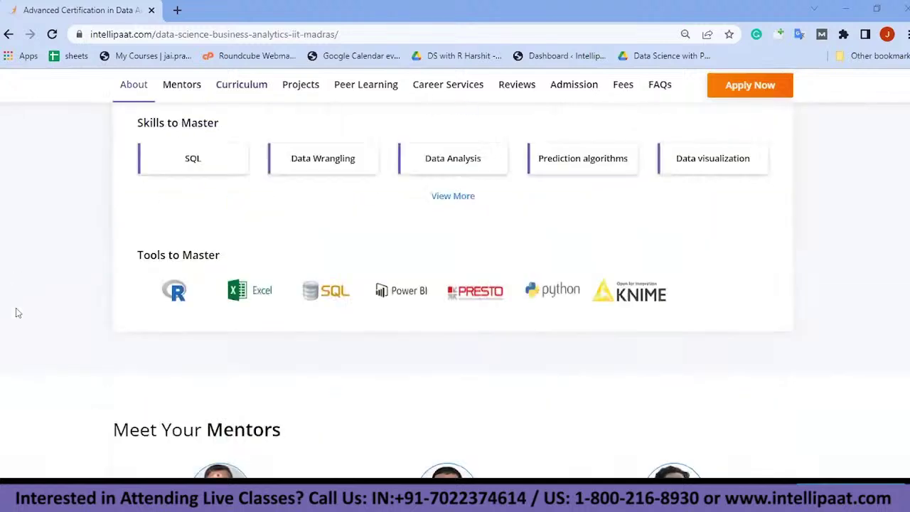
scroll(17, 313, "up", 15)
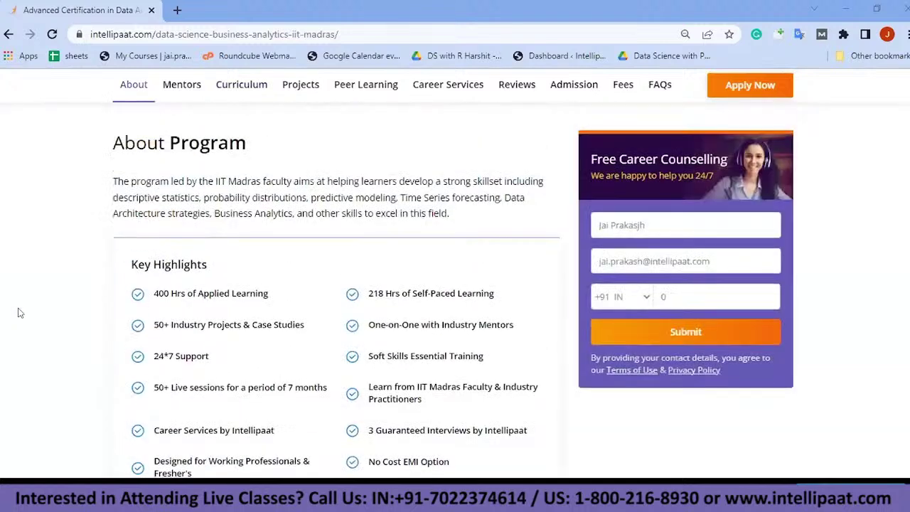
scroll(20, 311, "down", 6)
scroll(77, 297, "down", 2)
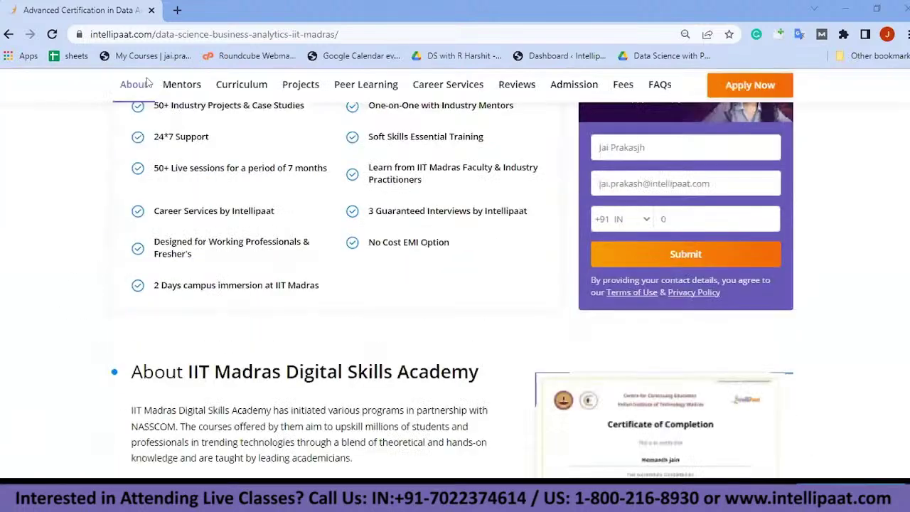
scroll(135, 245, "up", 5)
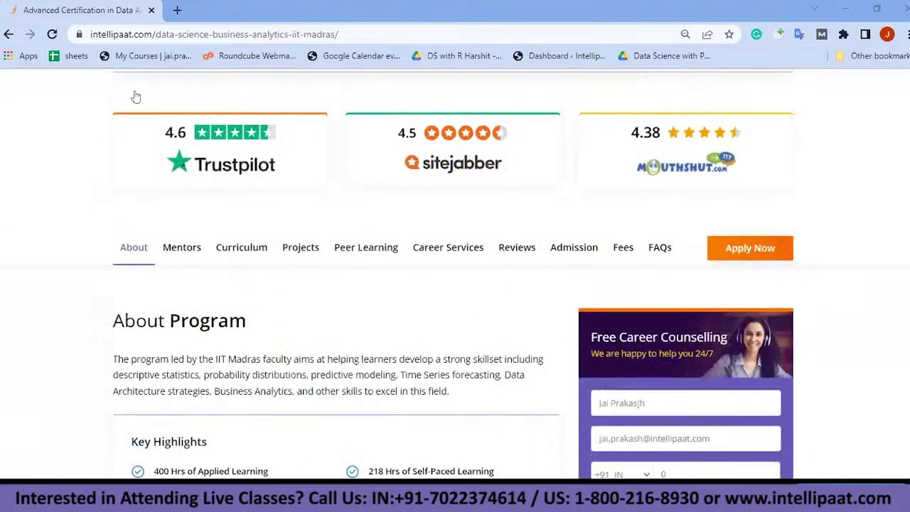
Step: Read the About Program description and bring the complete Key Highlights list into view
scroll(135, 285, "down", 2)
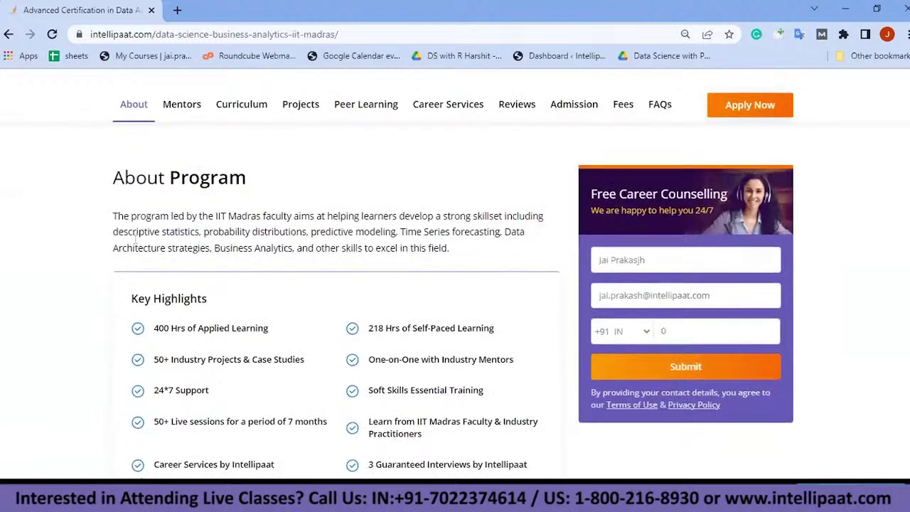
scroll(135, 298, "down", 3)
scroll(275, 319, "up", 3)
scroll(290, 212, "down", 3)
left_click_drag(290, 212, 302, 213)
scroll(305, 214, "up", 3)
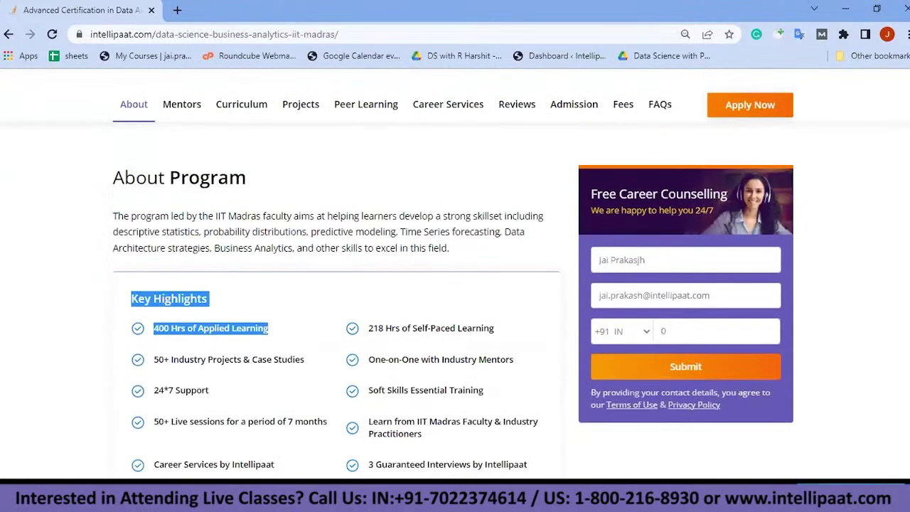
left_click(304, 215)
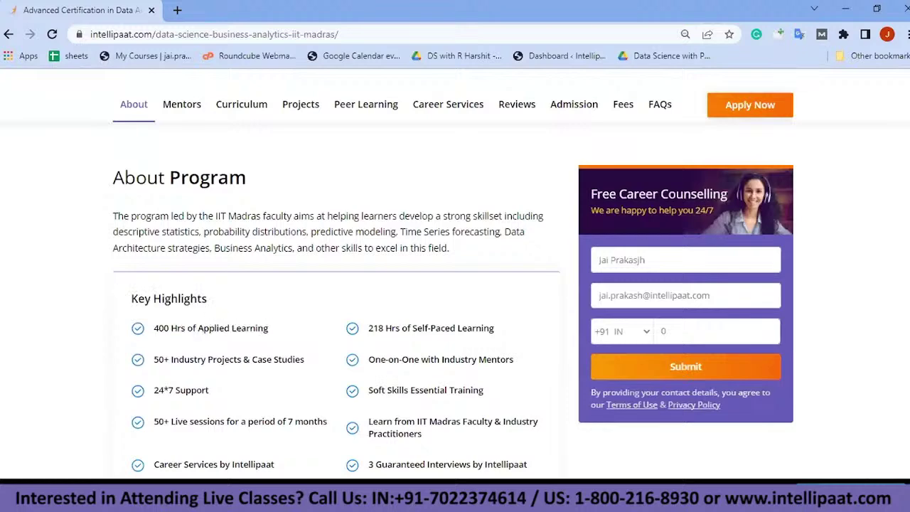
scroll(327, 145, "down", 2)
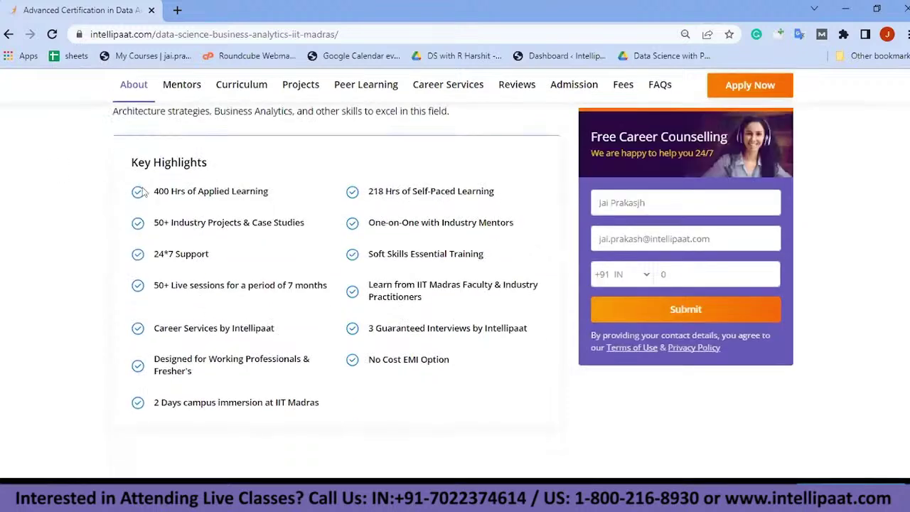
Step: Highlight the Key Highlights entries on applied learning hours, live sessions, self-paced learning, and industry projects and case studies one after another
triple_click(319, 193)
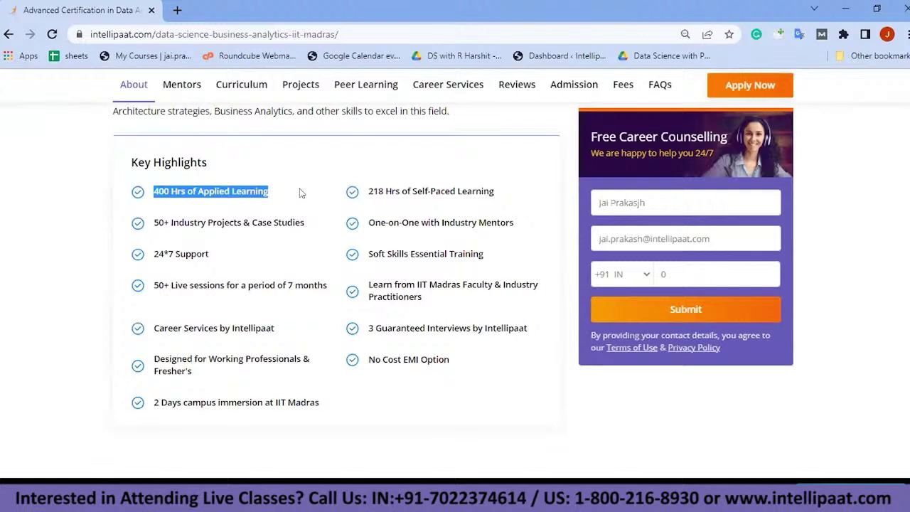
left_click_drag(153, 277, 327, 294)
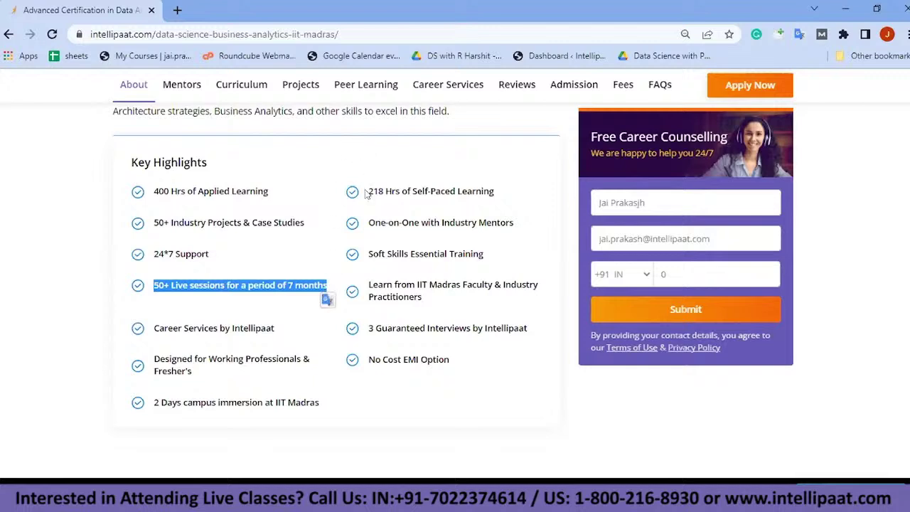
left_click_drag(368, 191, 494, 192)
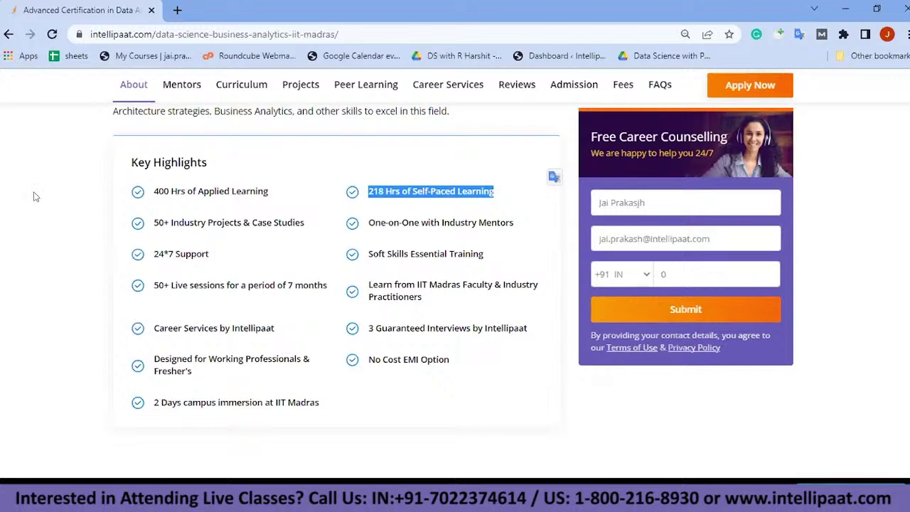
triple_click(271, 222)
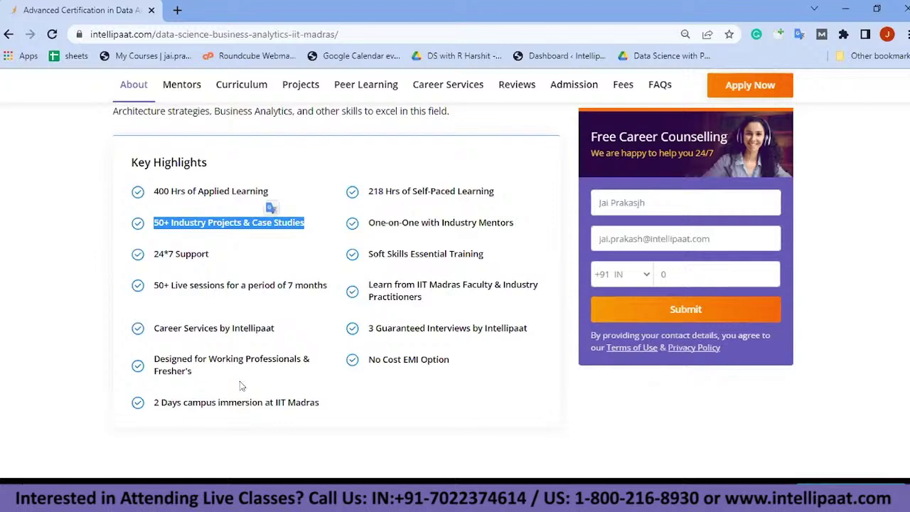
triple_click(236, 223)
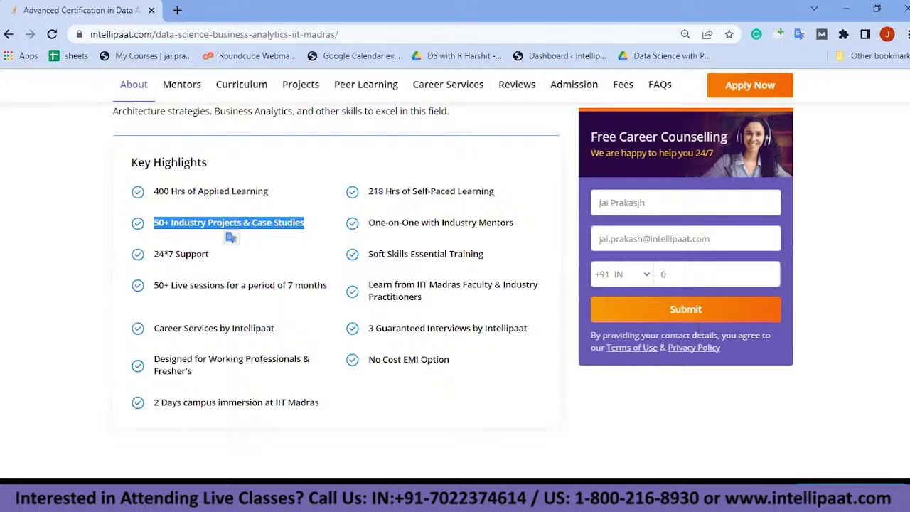
Step: Find the sample Certificate of Completion in the IIT Madras Digital Skills Academy section, view it enlarged, and close it
scroll(524, 290, "down", 2)
scroll(667, 303, "down", 10)
scroll(725, 310, "up", 10)
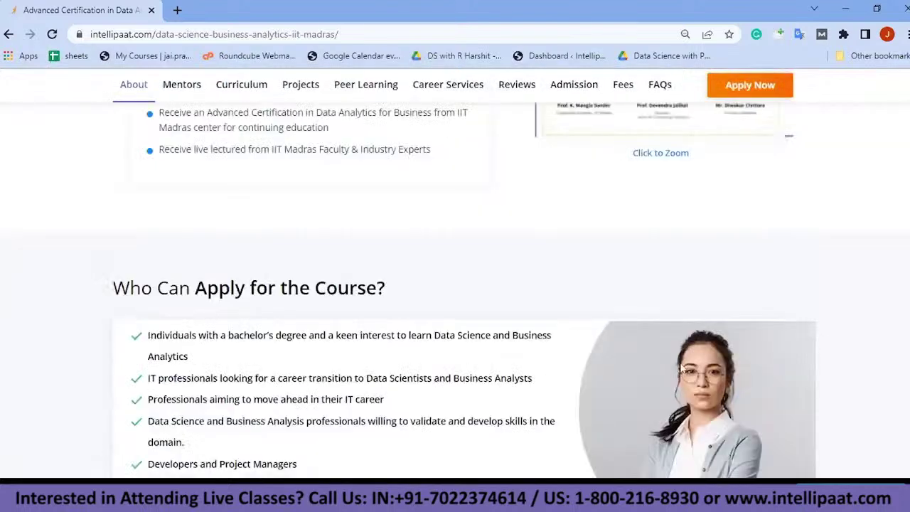
scroll(667, 309, "down", 2)
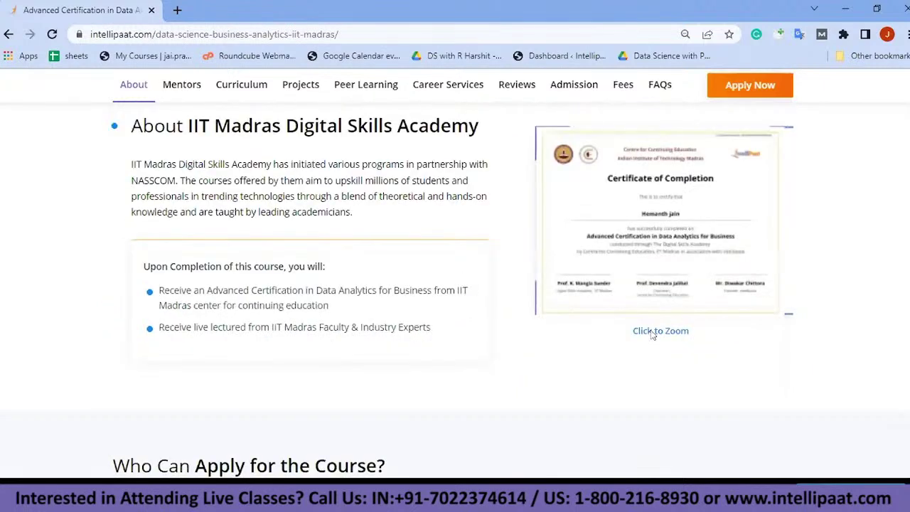
left_click(650, 335)
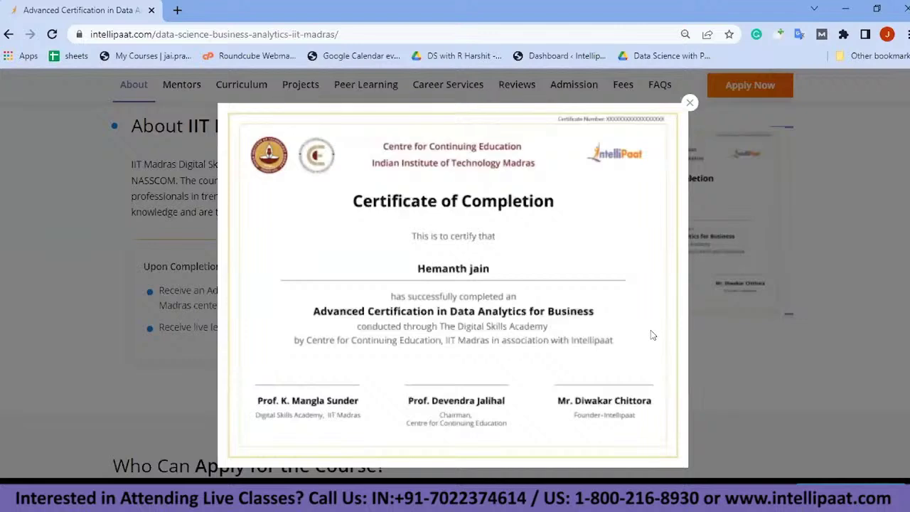
left_click(690, 102)
Step: Enlarge the sample Certificate of Completion again to examine it, and close the enlarged view
scroll(273, 289, "up", 2)
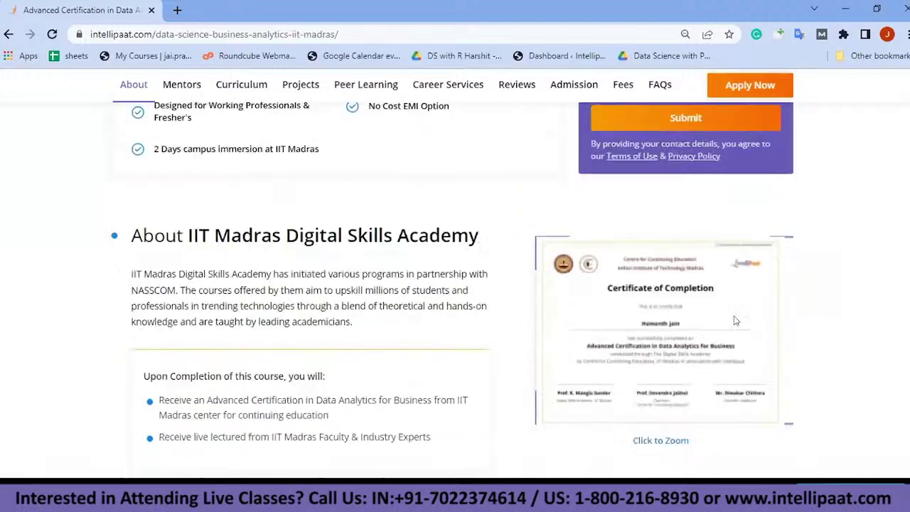
scroll(735, 320, "down", 5)
scroll(664, 160, "up", 3)
left_click(666, 336)
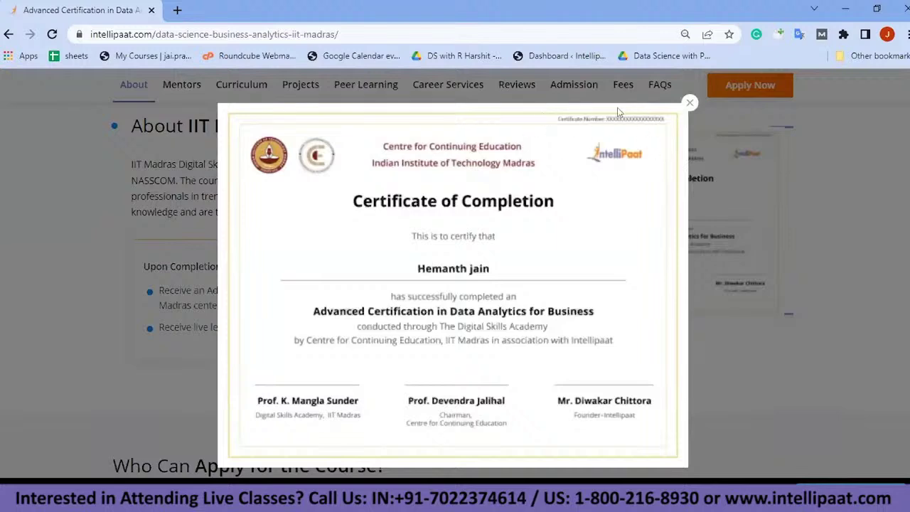
left_click(689, 107)
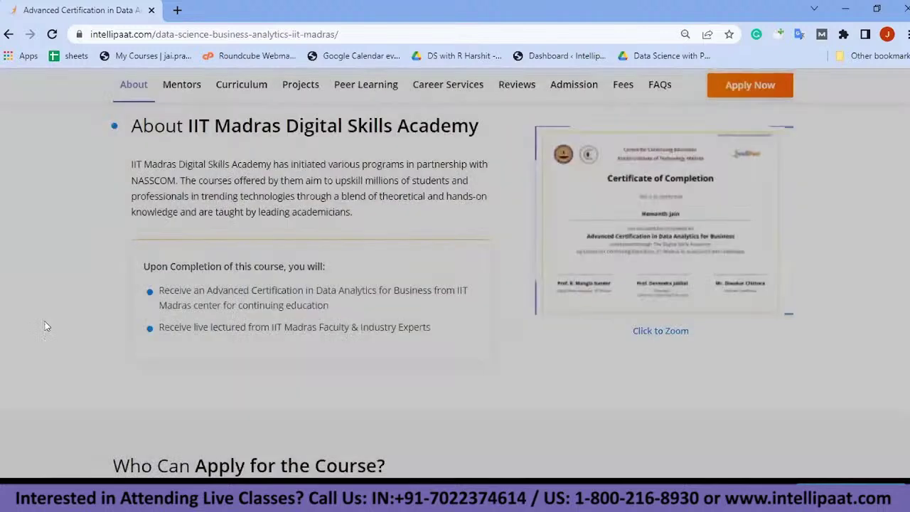
Step: Return to the Key Highlights list and highlight the 24*7 Support entry
scroll(45, 322, "up", 12)
scroll(150, 247, "down", 6)
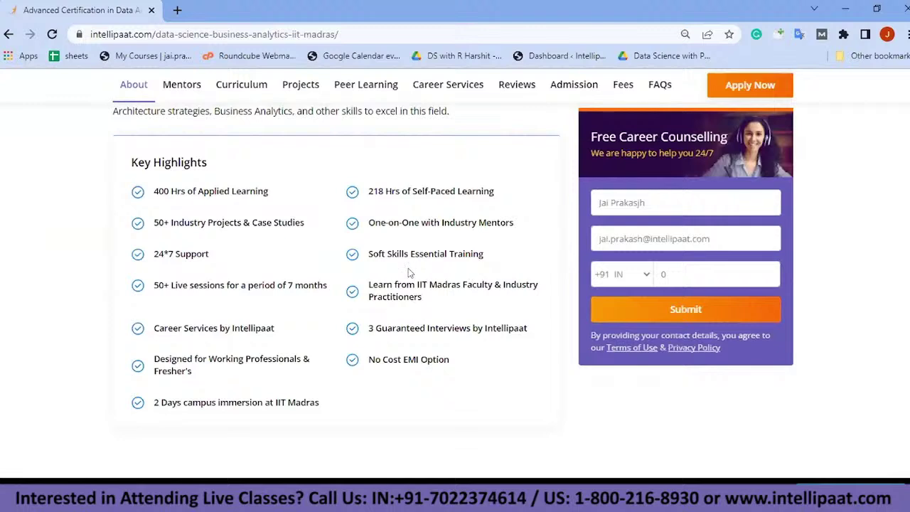
left_click_drag(151, 259, 234, 258)
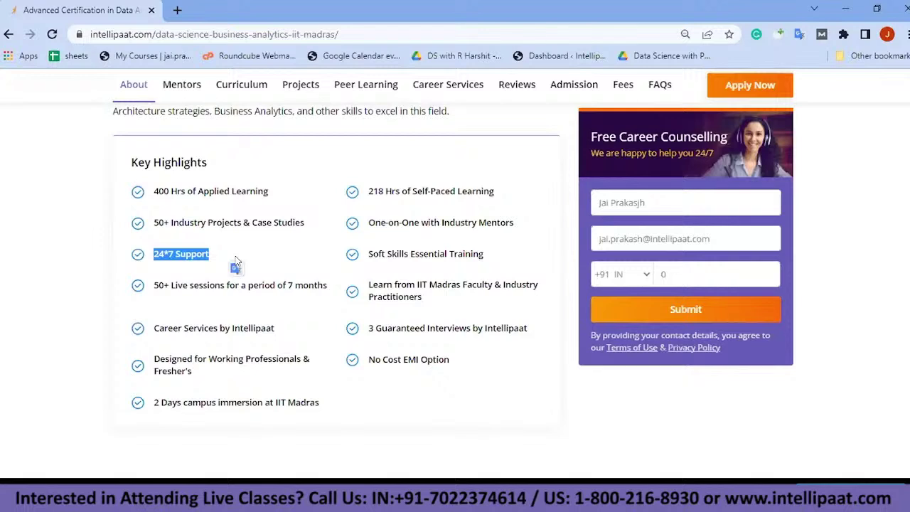
left_click(425, 315)
triple_click(176, 245)
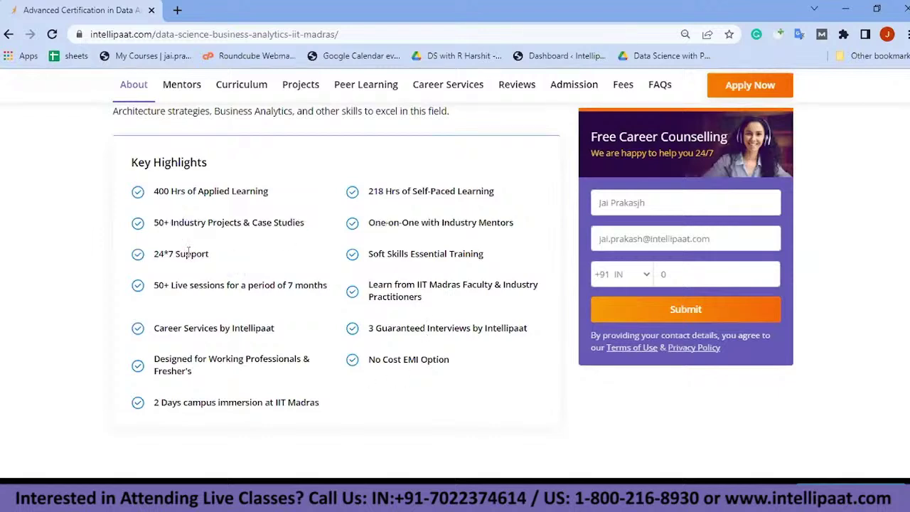
triple_click(187, 253)
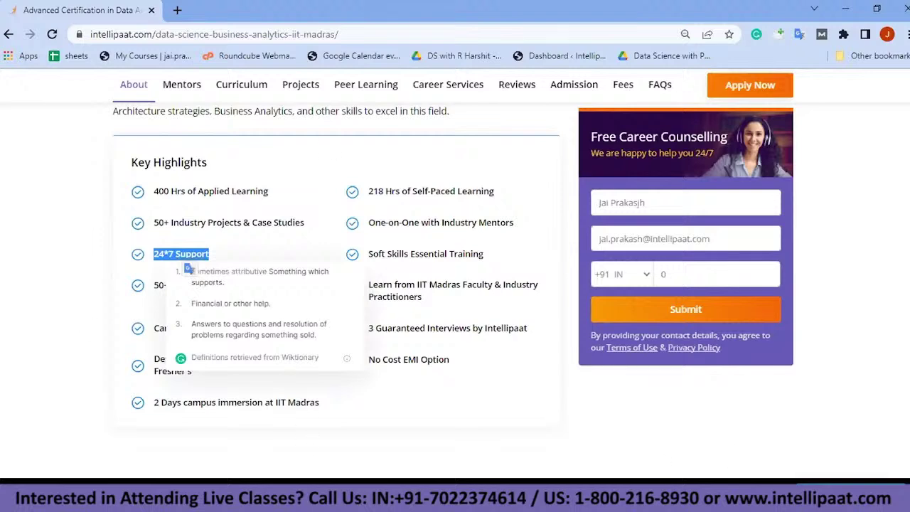
Step: Close the enlarged certificate, look over the surrounding academy section, and reopen the certificate at full size
key("alt+Tab")
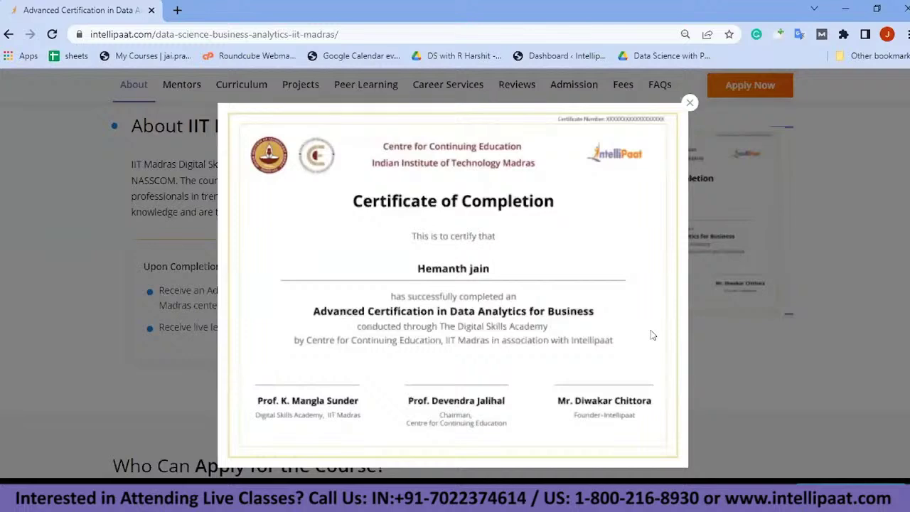
left_click(689, 102)
scroll(744, 356, "up", 3)
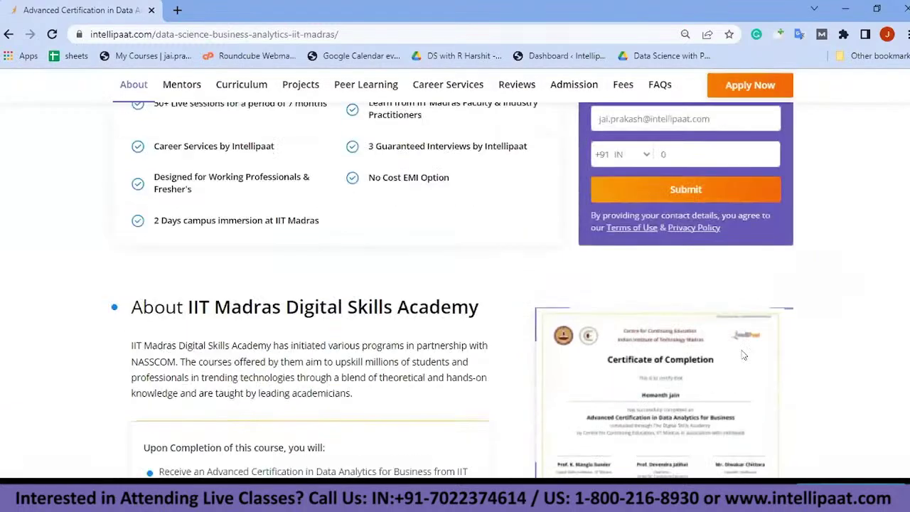
scroll(711, 306, "down", 6)
scroll(693, 264, "up", 1)
scroll(694, 265, "up", 2)
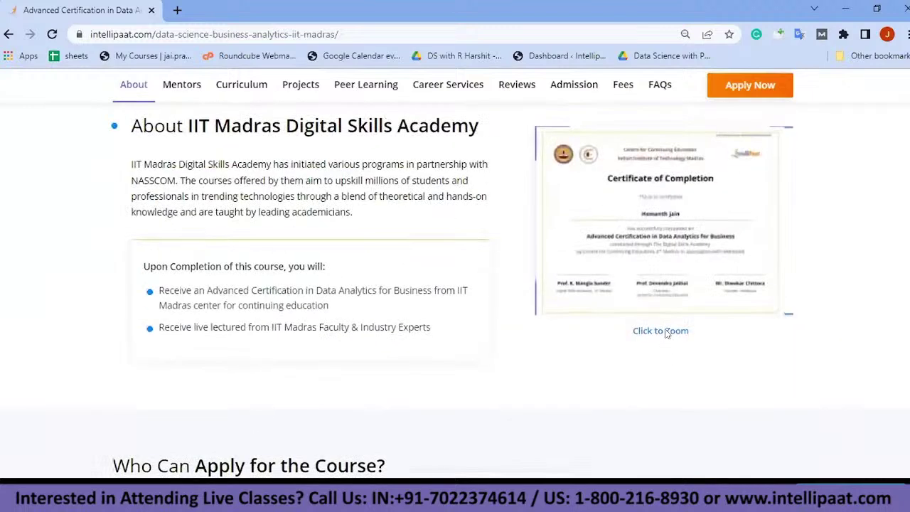
left_click(664, 331)
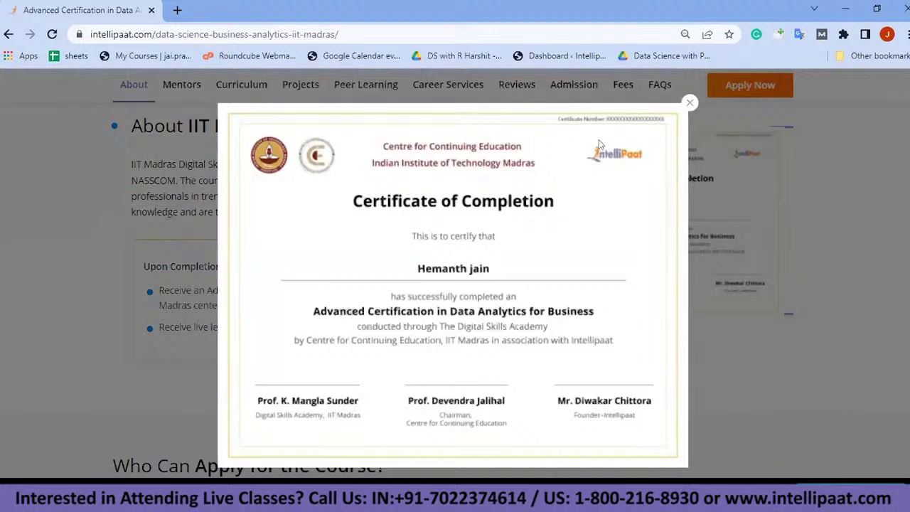
Step: Close the enlarged certificate, return to the Key Highlights list, and highlight its 24*7 Support entry
left_click(689, 104)
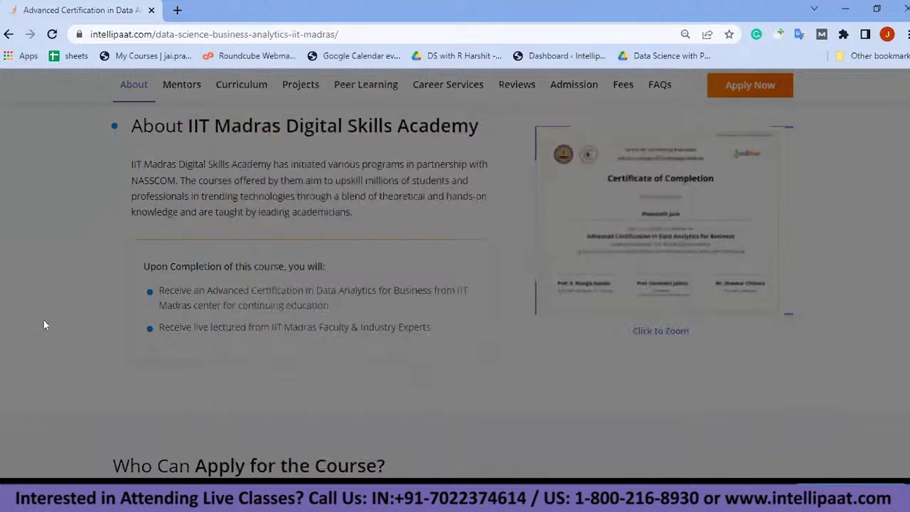
scroll(44, 320, "up", 5)
scroll(274, 278, "down", 5)
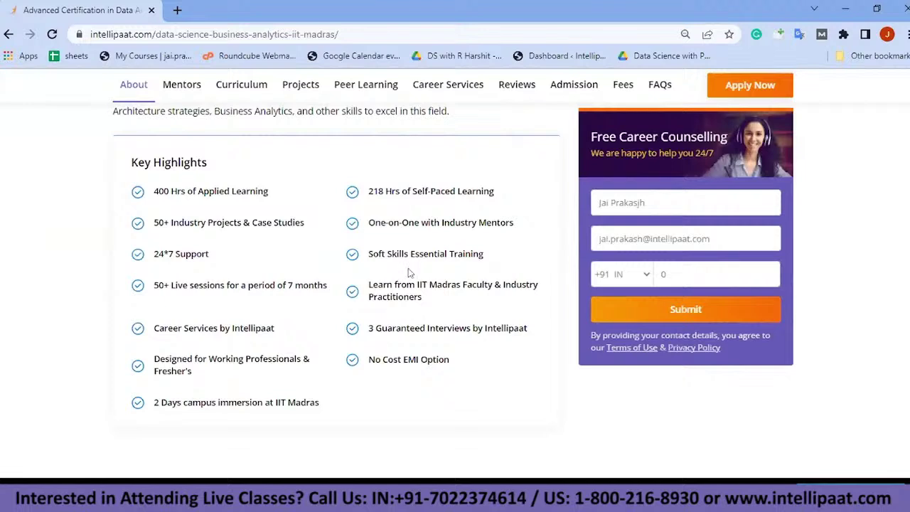
left_click_drag(154, 254, 214, 256)
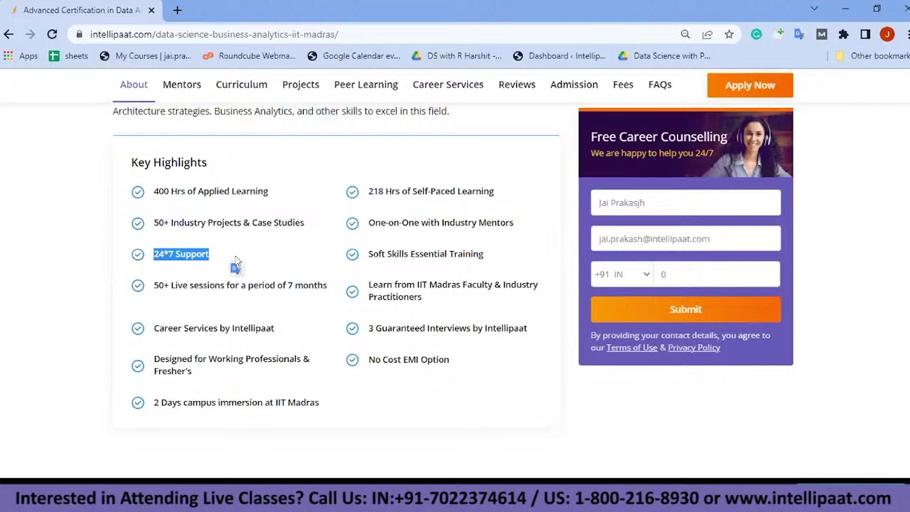
left_click(425, 324)
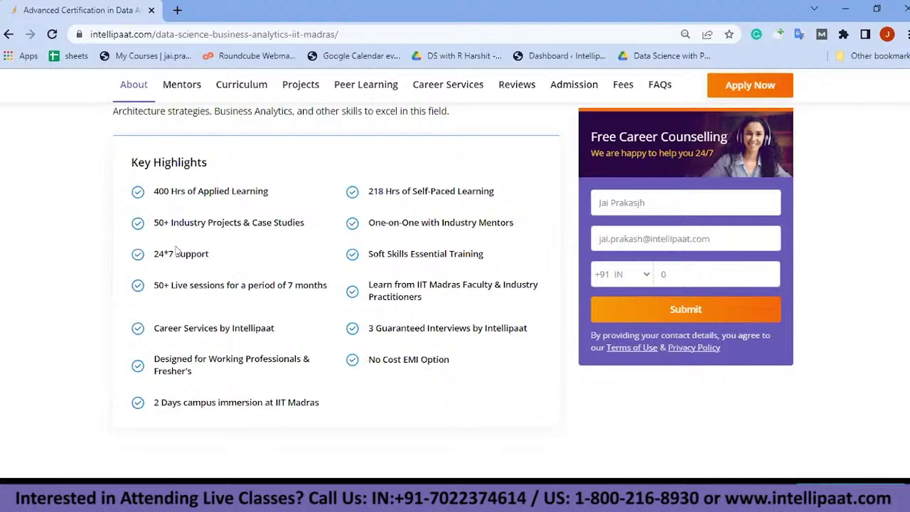
triple_click(173, 224)
triple_click(188, 254)
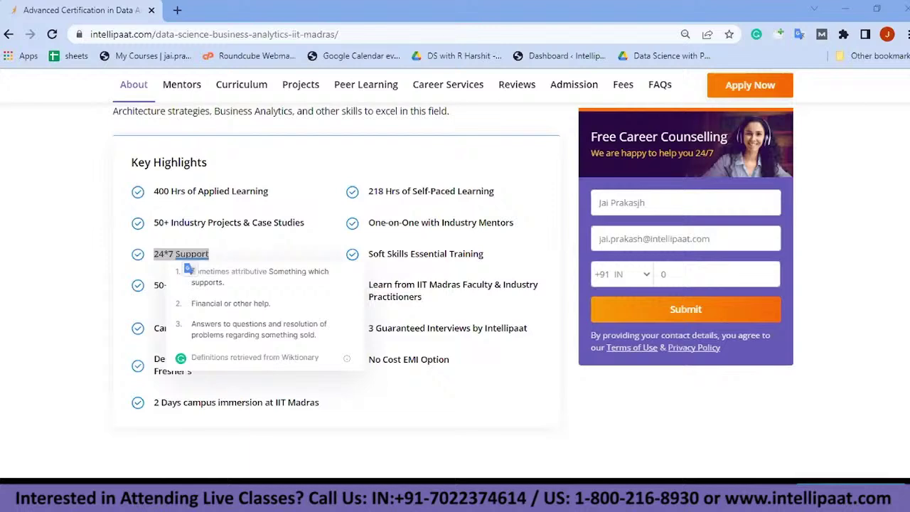
left_click(454, 311)
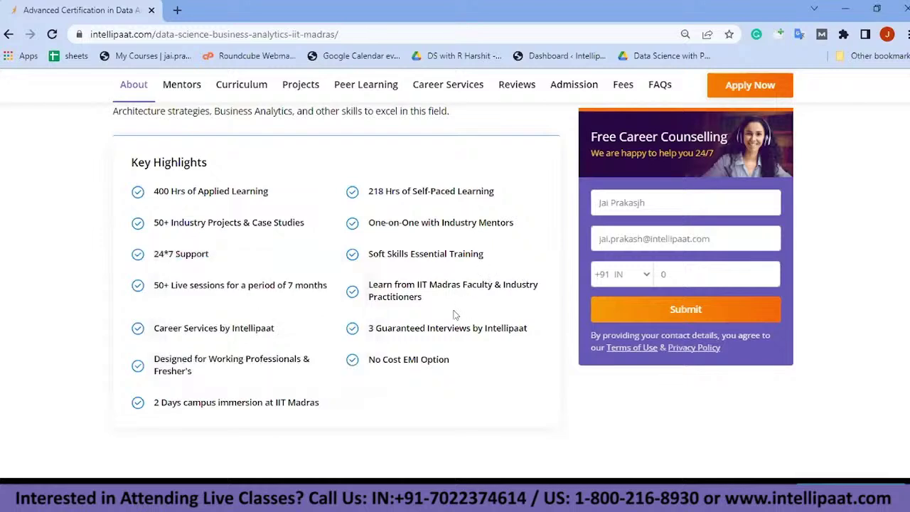
Step: Highlight the Career Services by Intellipaat entry in the Key Highlights and go to the Career Services section
left_click_drag(153, 327, 301, 332)
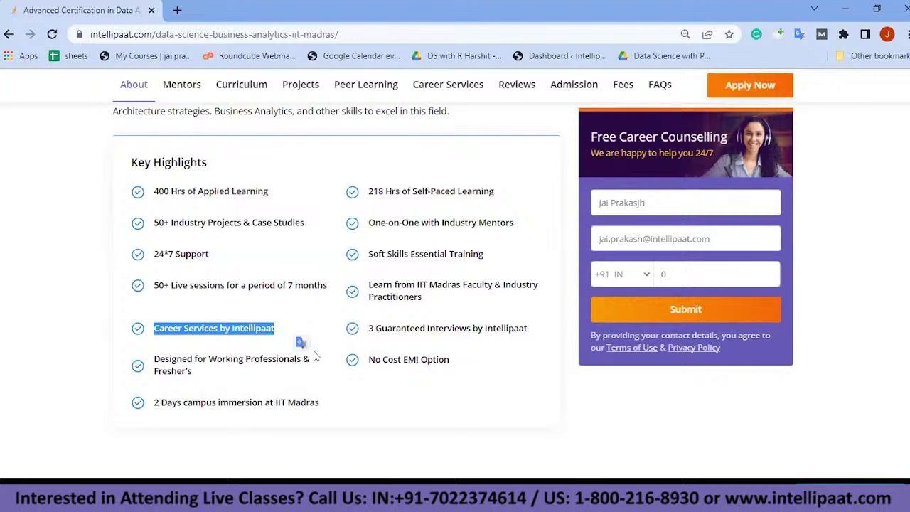
scroll(524, 348, "down", 5)
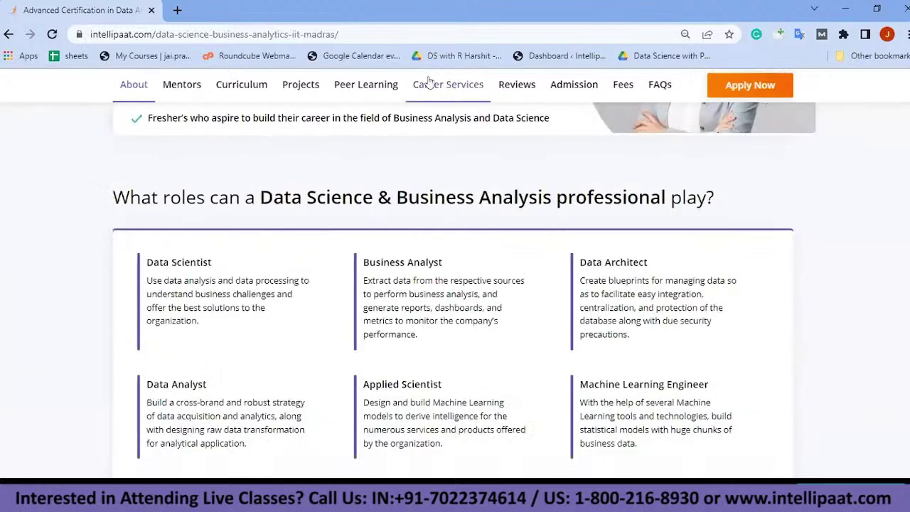
left_click(451, 84)
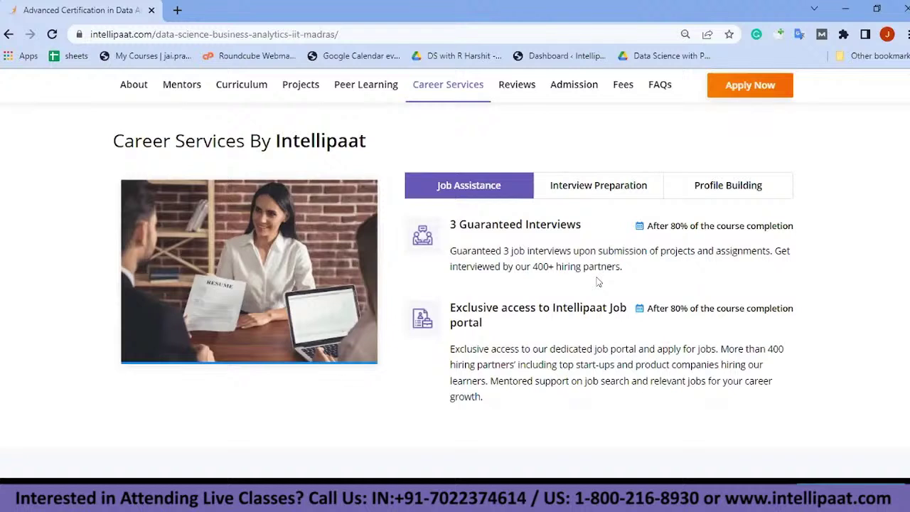
Step: Highlight the 3 Guaranteed Interviews and Exclusive access to Intellipaat Job portal descriptions under Job Assistance
double_click(560, 220)
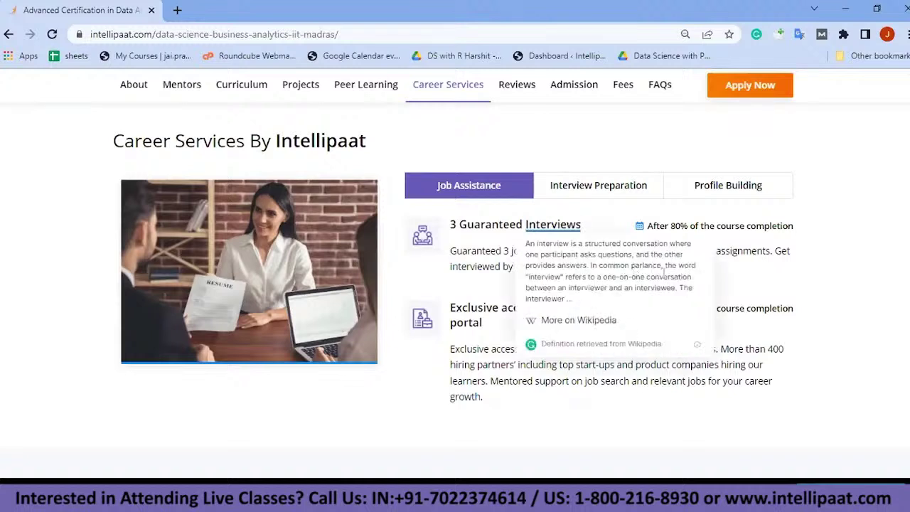
left_click(805, 266)
left_click_drag(448, 220, 671, 279)
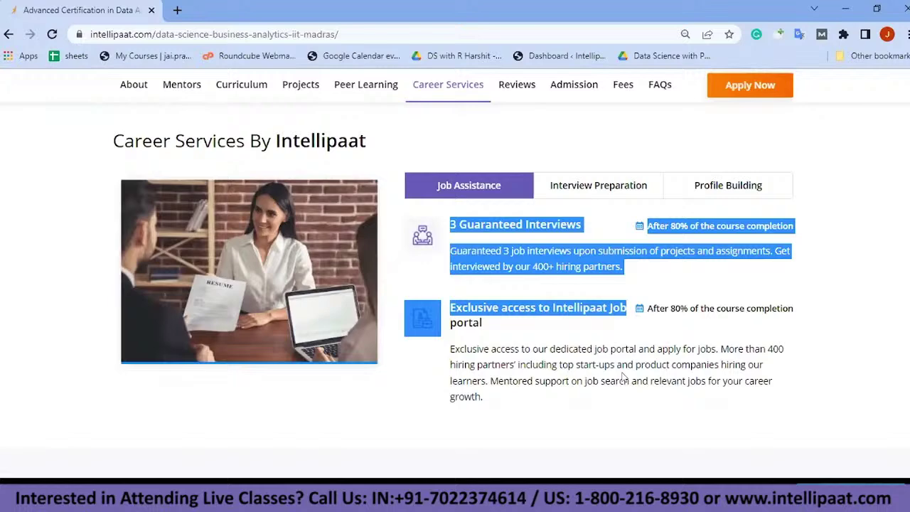
left_click(440, 291)
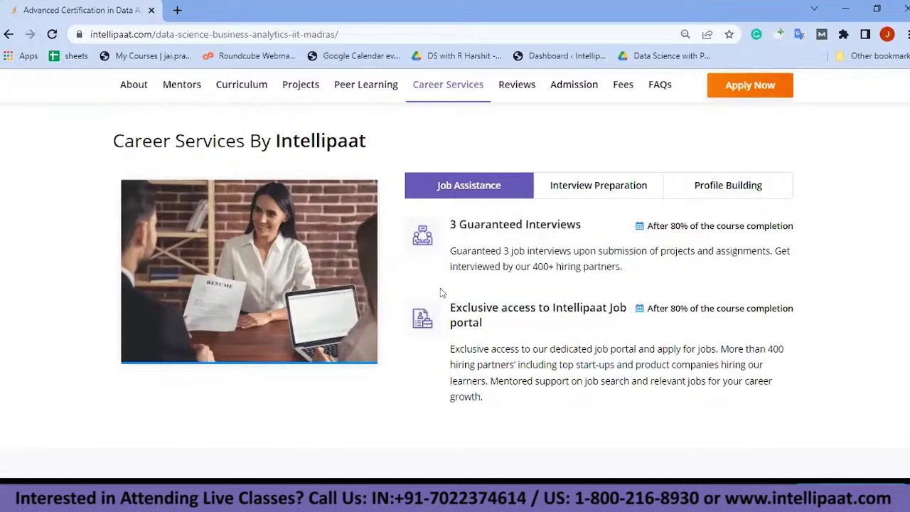
left_click_drag(449, 302, 722, 399)
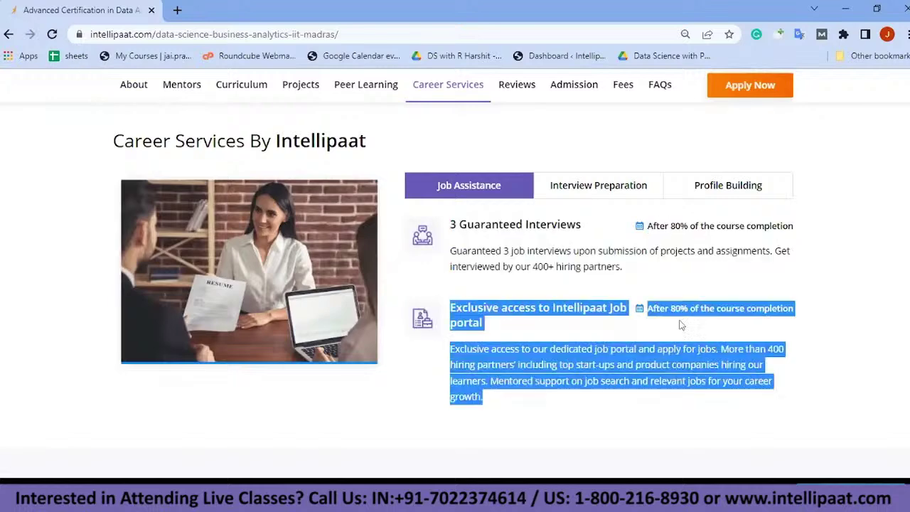
left_click(666, 323)
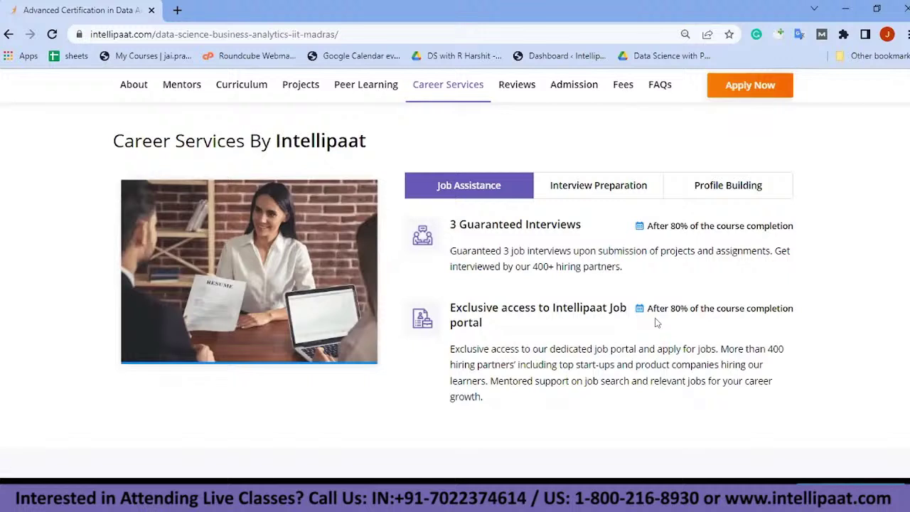
Step: Show the Interview Preparation services and highlight the Mock Interview Preparation and 1 on 1 Career Mentoring Sessions descriptions
left_click(588, 190)
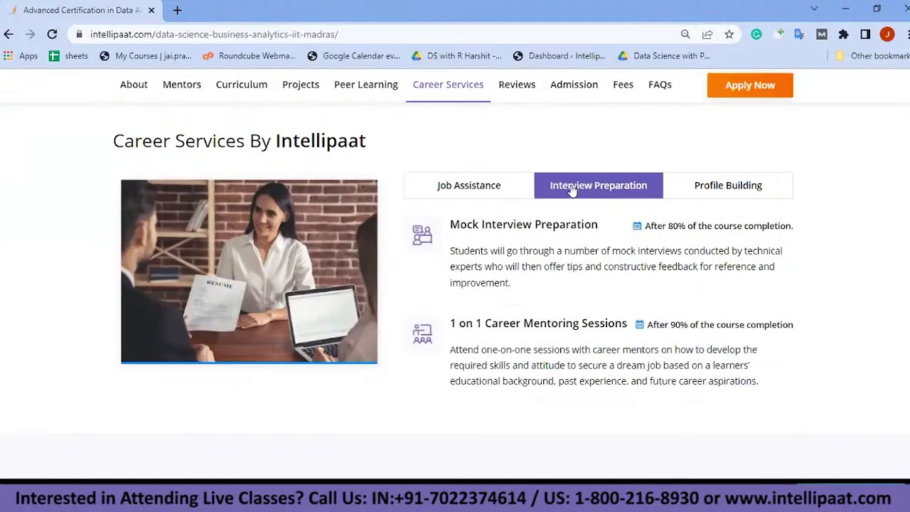
left_click_drag(450, 214, 415, 332)
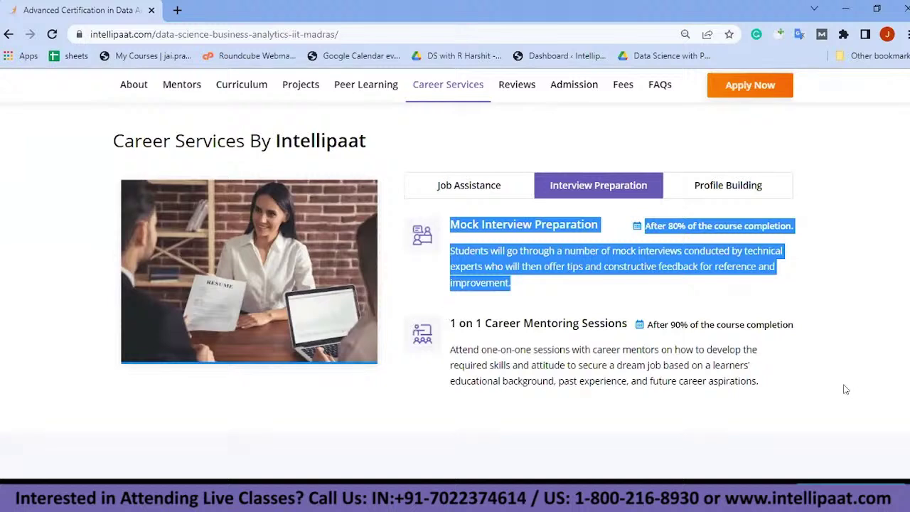
left_click_drag(846, 389, 730, 316)
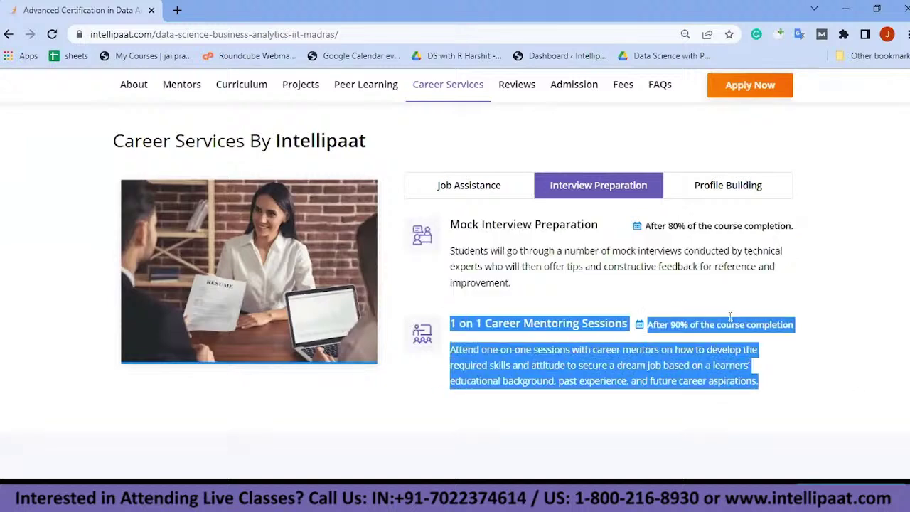
Step: Show the Profile Building services and highlight the Resume & LinkedIn Profile Building description
left_click(738, 185)
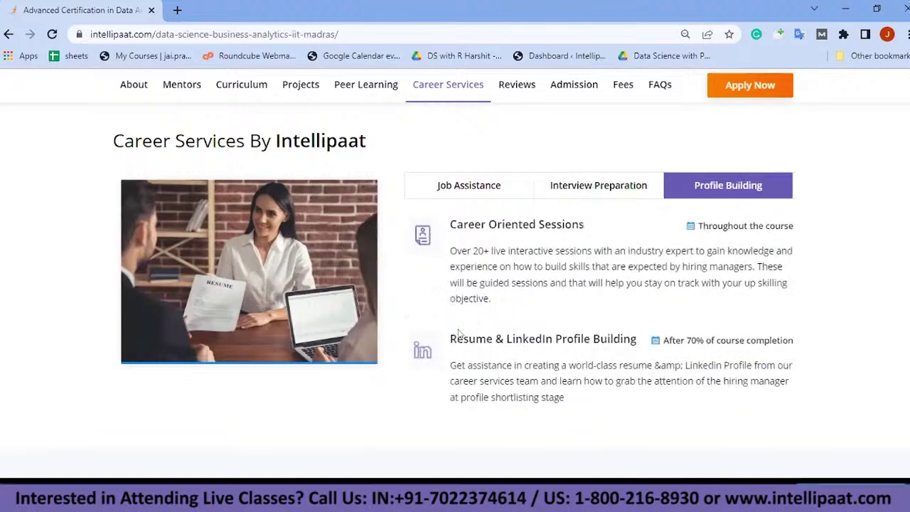
left_click_drag(450, 339, 717, 381)
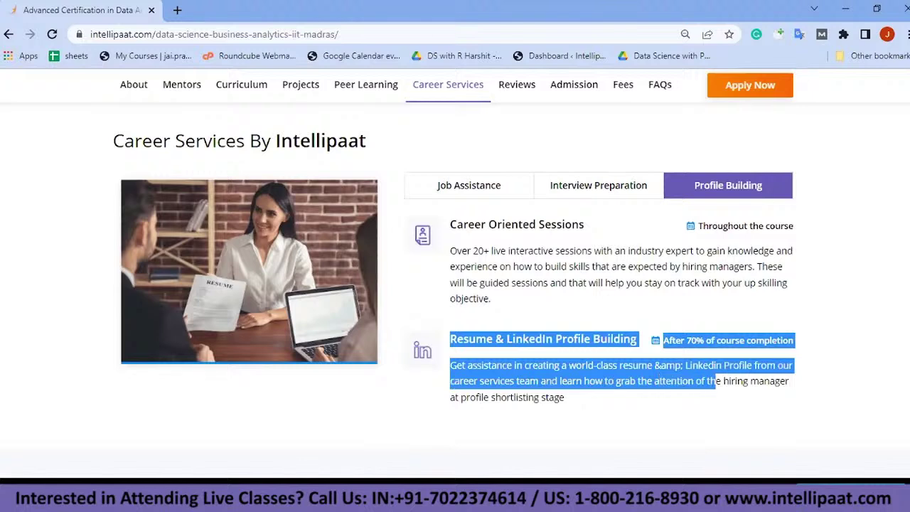
left_click(662, 340)
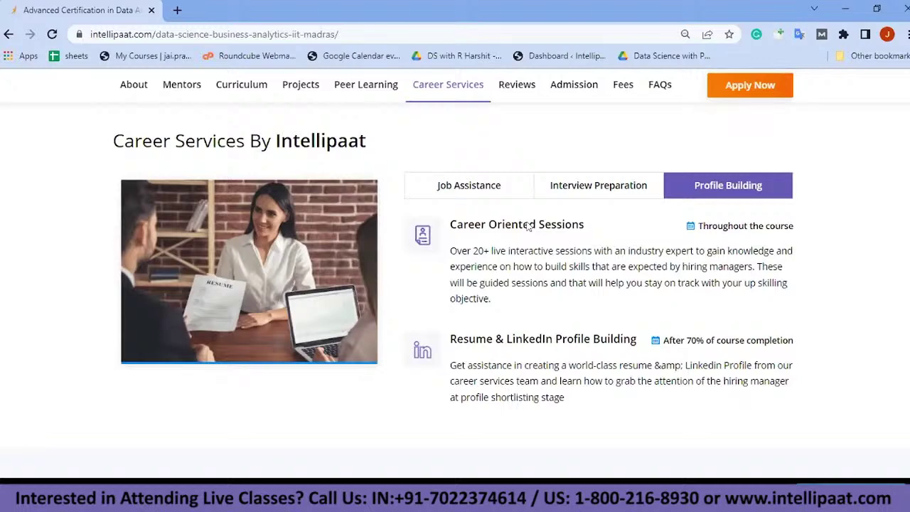
Step: Go to the Curriculum section and expand Module 1 on Data Transformation using Ms. Excel & Python to read its description
left_click(254, 83)
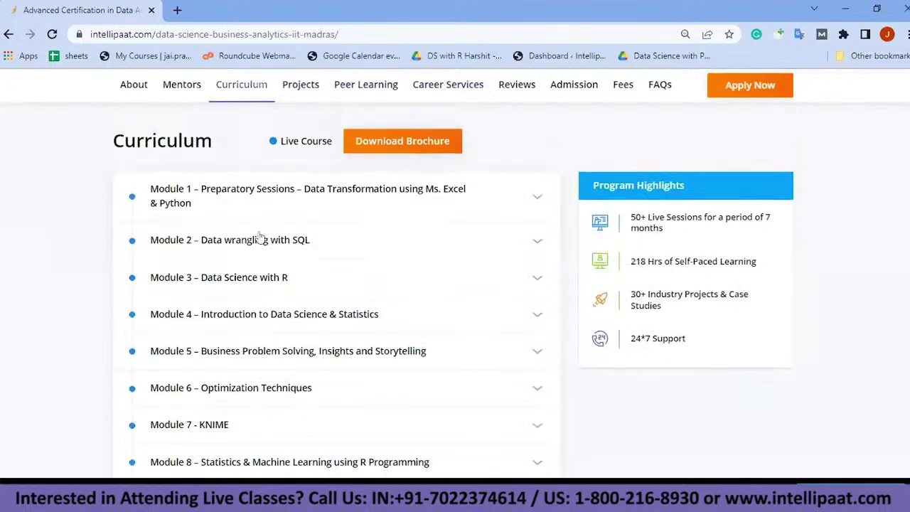
left_click(190, 196)
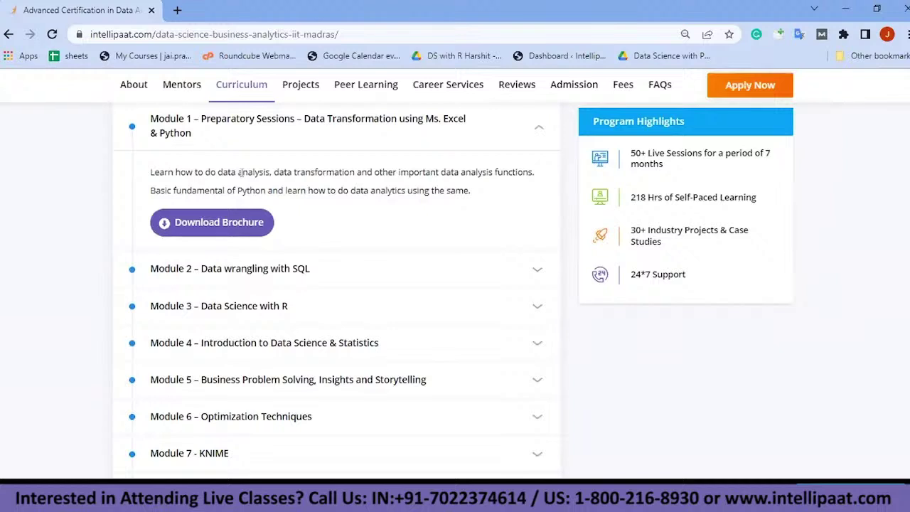
left_click_drag(255, 123, 48, 98)
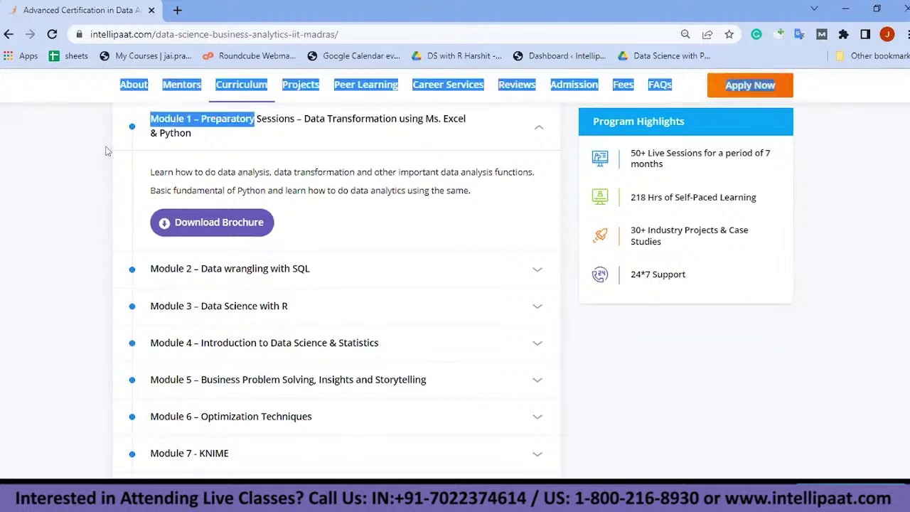
left_click(284, 183)
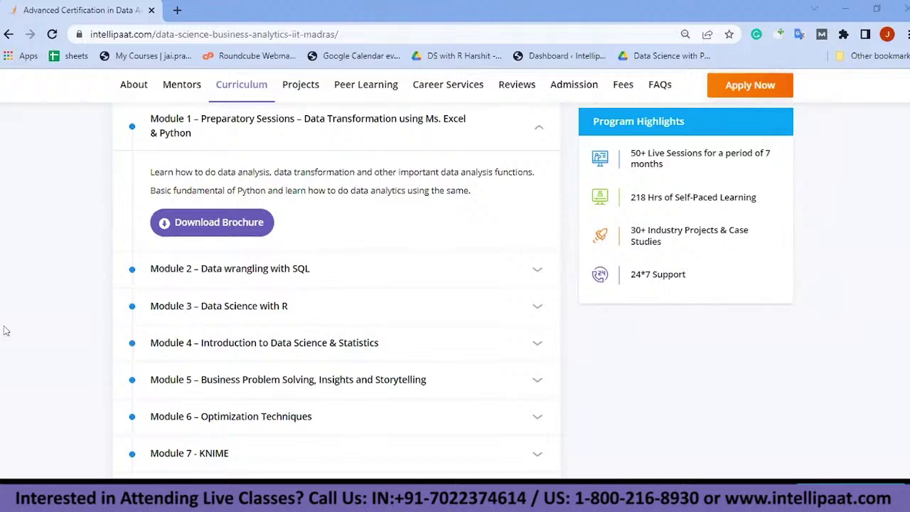
Step: Return to the sample Certificate of Completion, view it enlarged, and close it
scroll(292, 89, "up", 10)
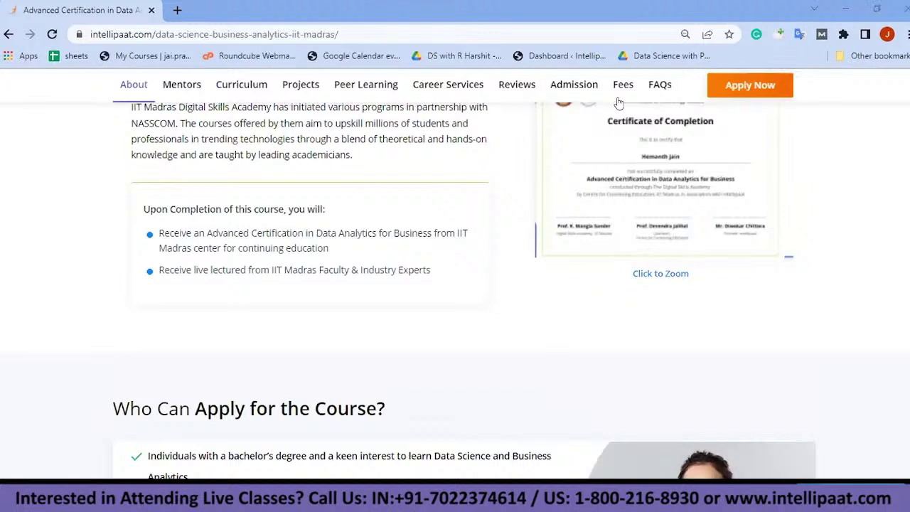
left_click(718, 231)
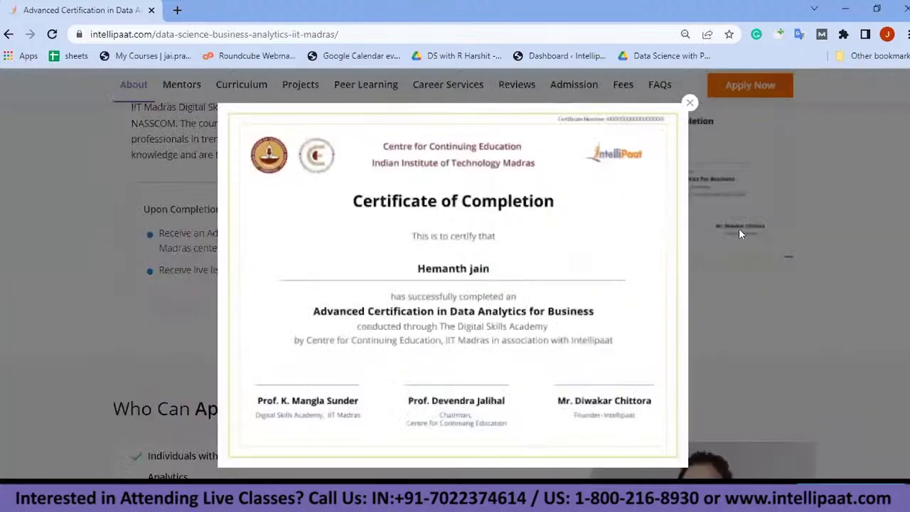
scroll(880, 202, "down", 3)
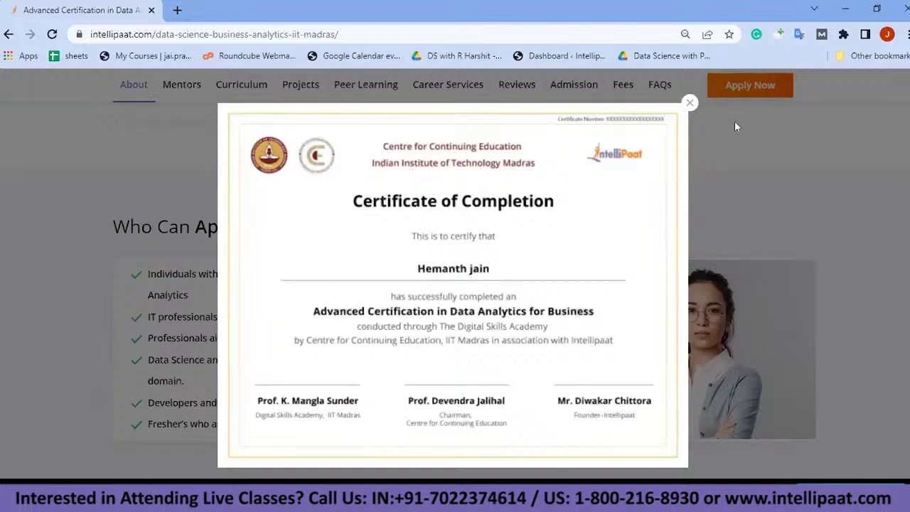
left_click(822, 252)
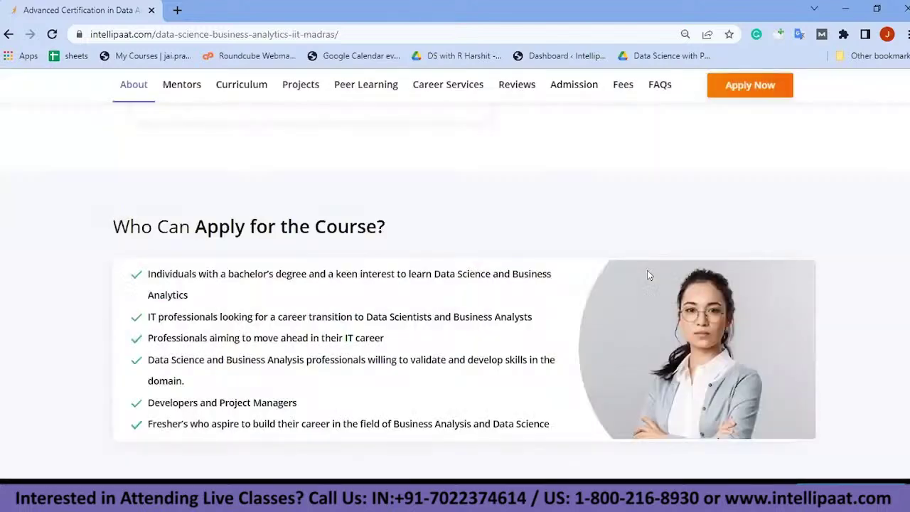
Step: Look over the course eligibility, IIT Madras Digital Skills Academy and professional roles sections, and go to the Fees section
scroll(647, 275, "down", 3)
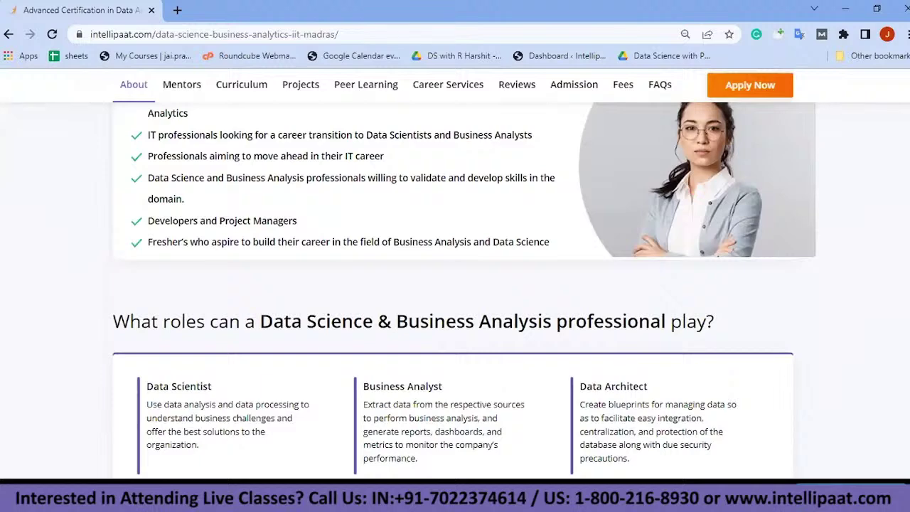
scroll(647, 275, "up", 3)
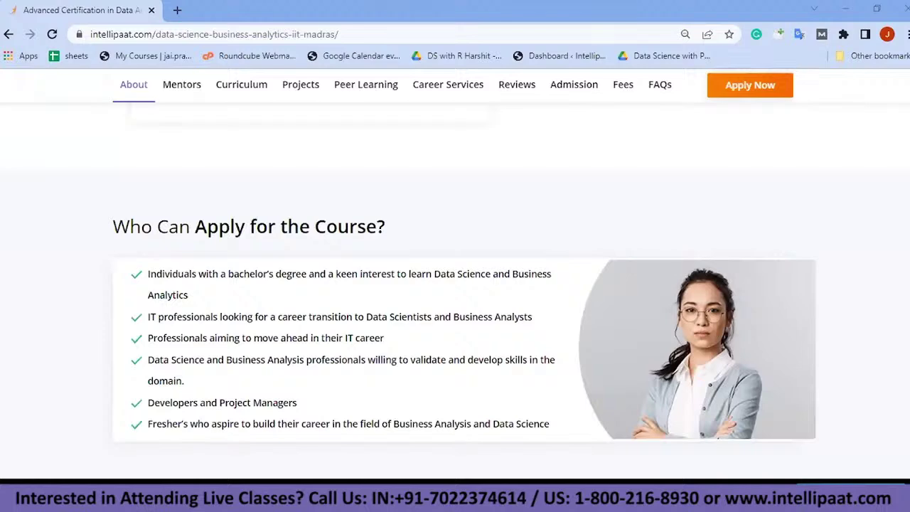
scroll(369, 313, "up", 5)
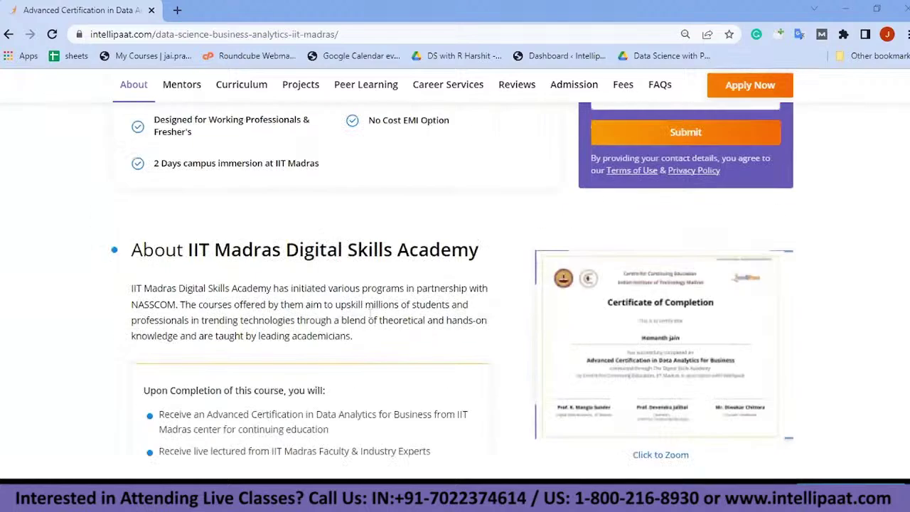
scroll(369, 313, "down", 6)
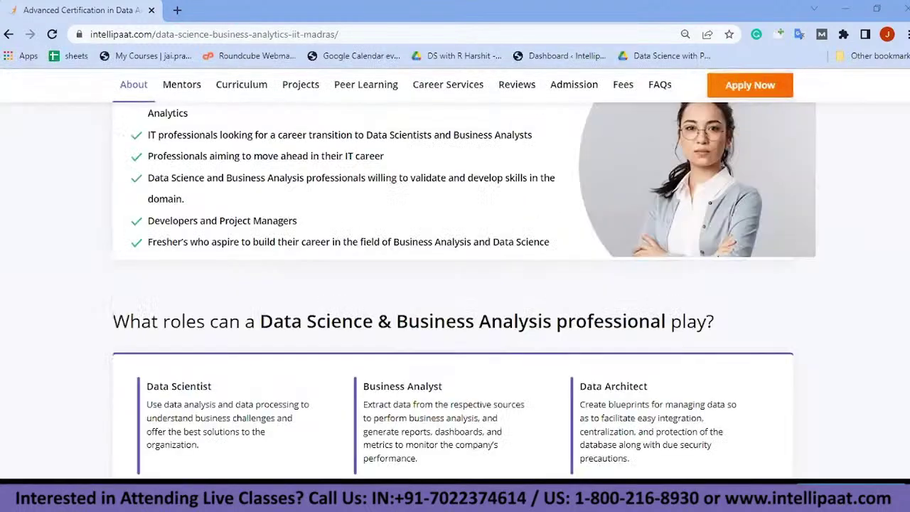
scroll(492, 128, "down", 3)
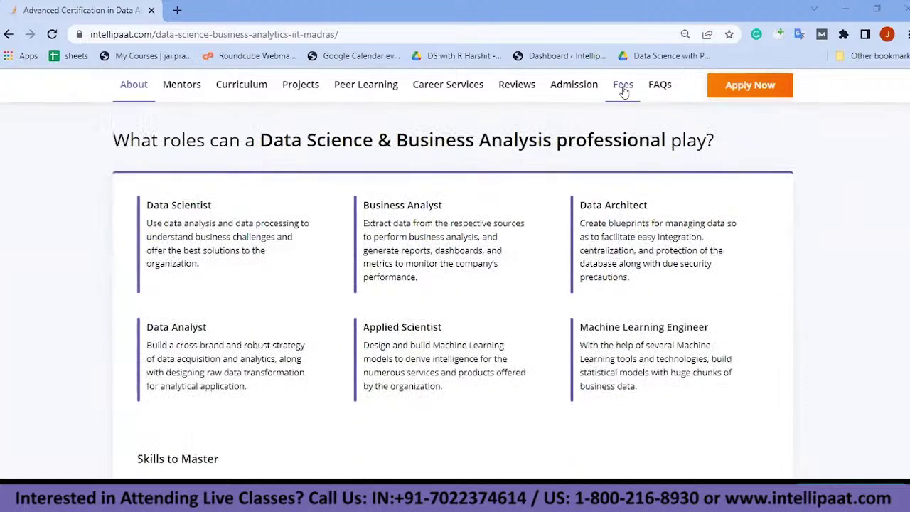
left_click(624, 86)
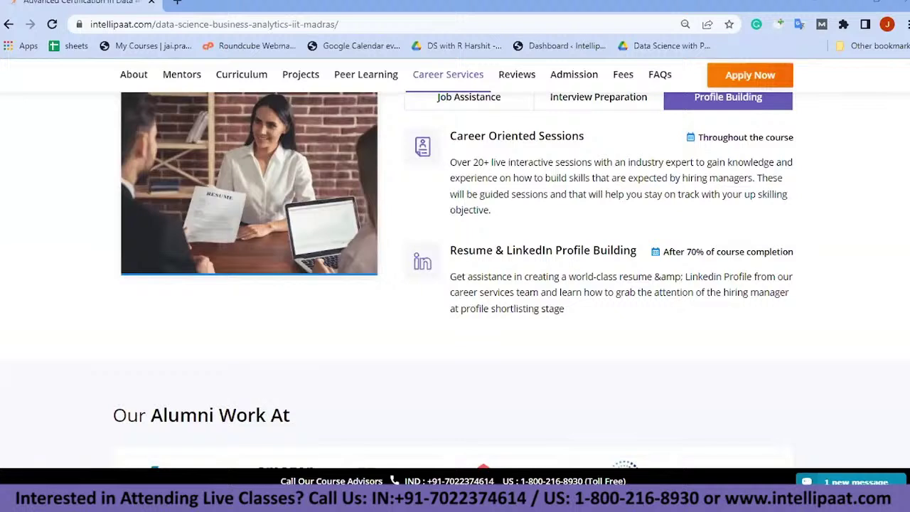
Step: Try to bring the Zoom Meeting Controls window to the front
mouse_move(256, 500)
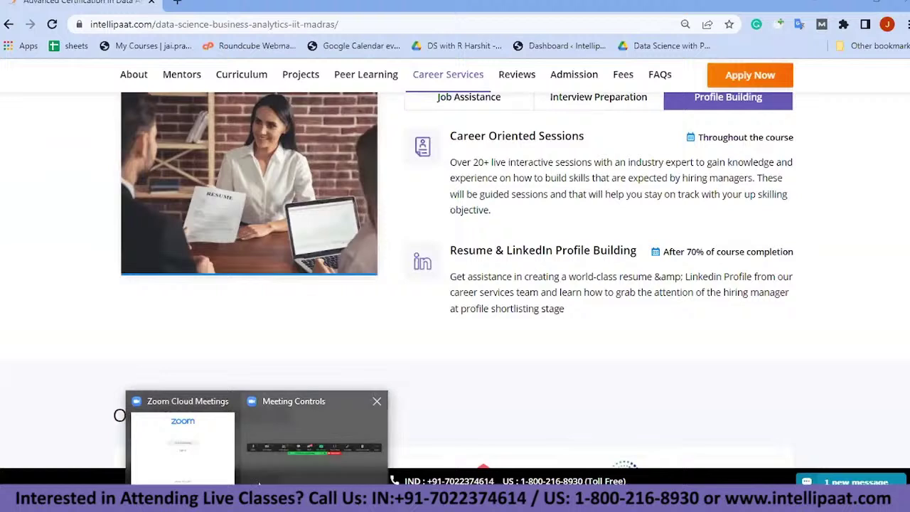
left_click(324, 431)
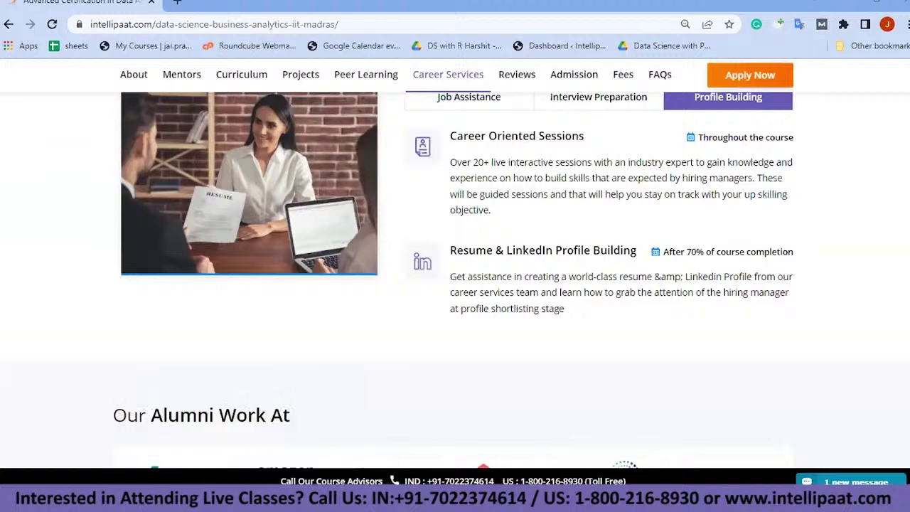
mouse_move(258, 500)
left_click(321, 404)
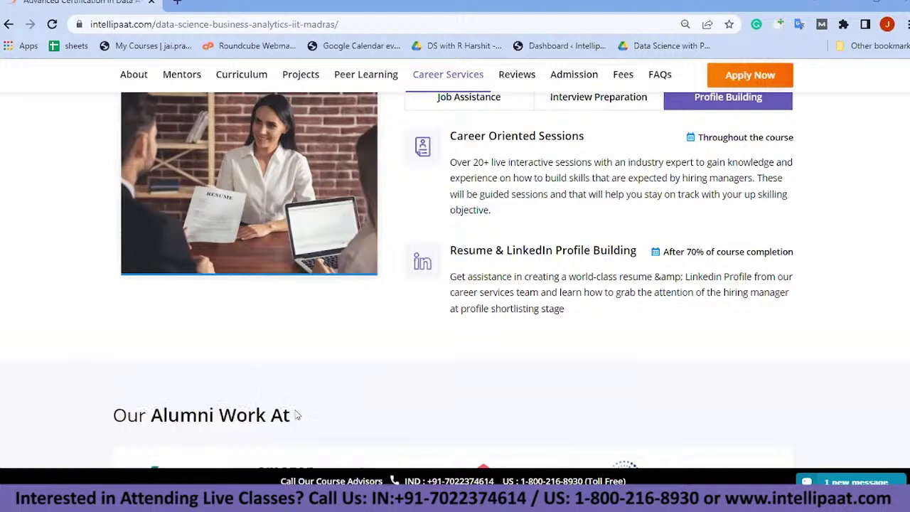